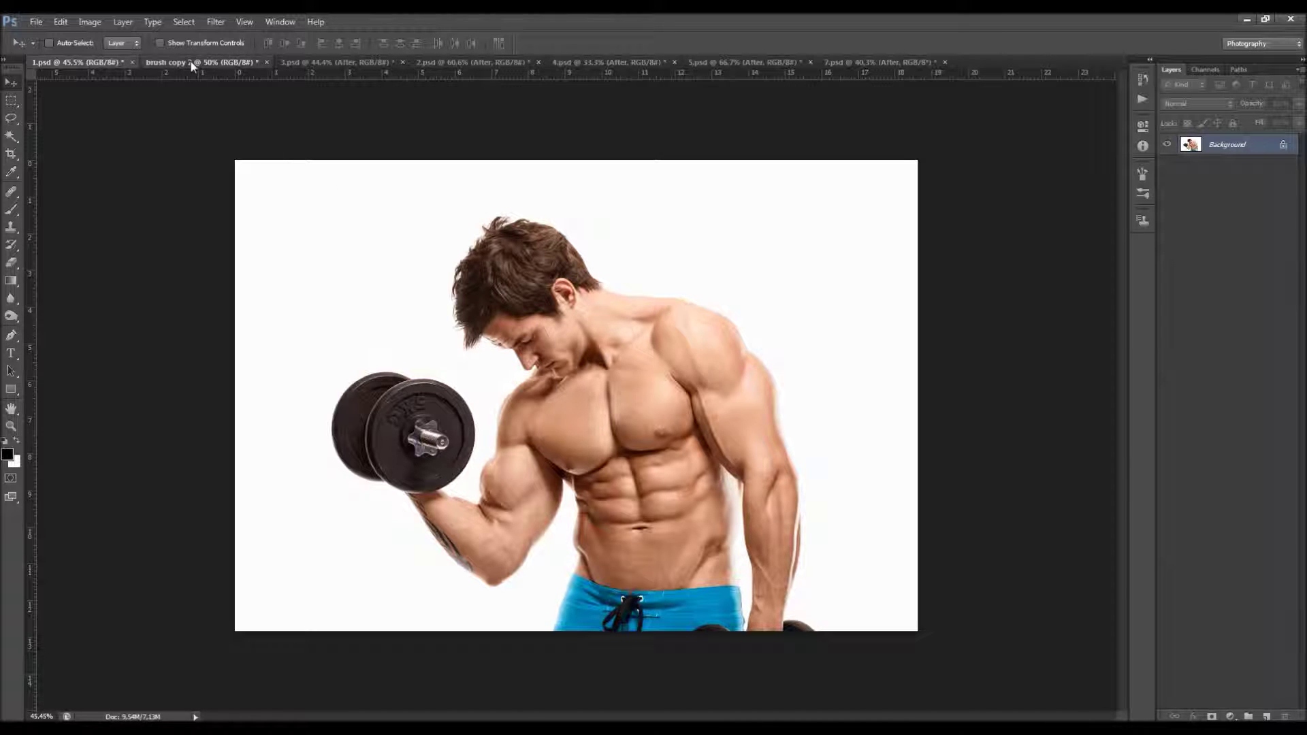
Step: Review the example documents, comparing each original photo with its finished artwork by toggling the After layer
{"action": "left_click", "coordinate": [190, 62]}
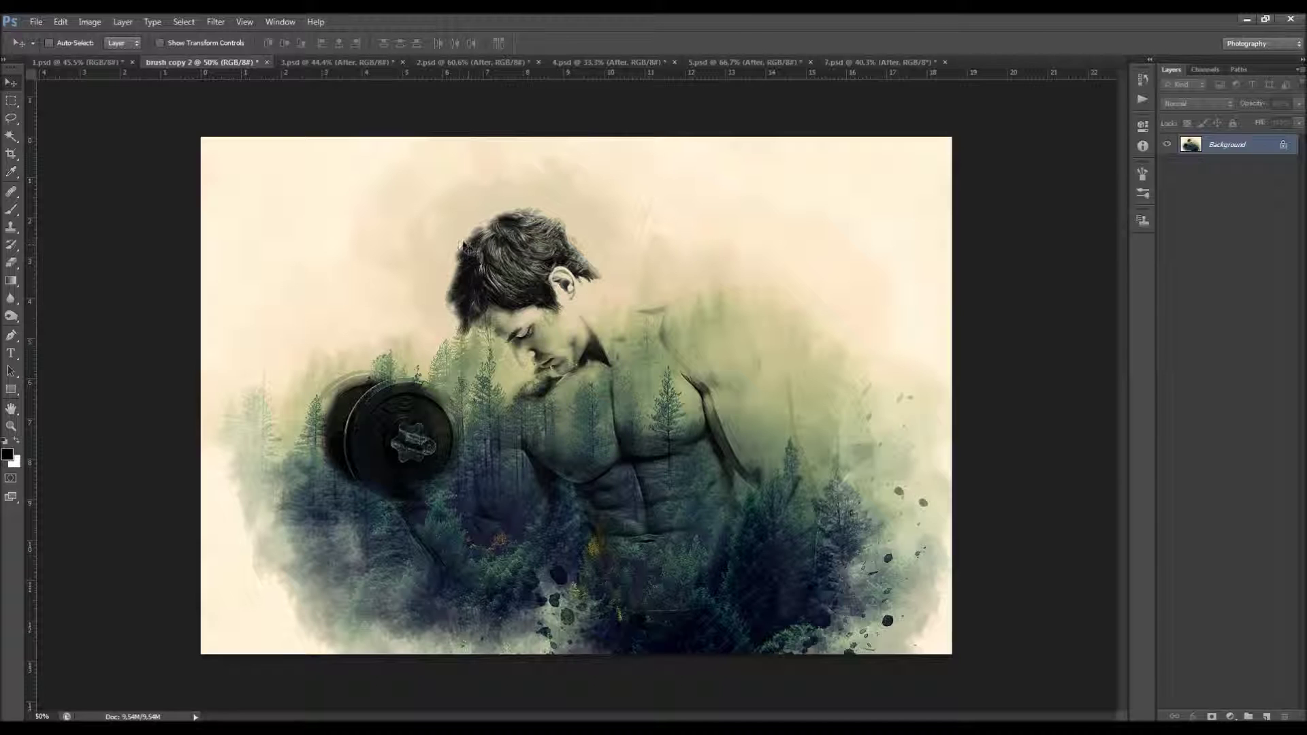
{"action": "left_click", "coordinate": [310, 67]}
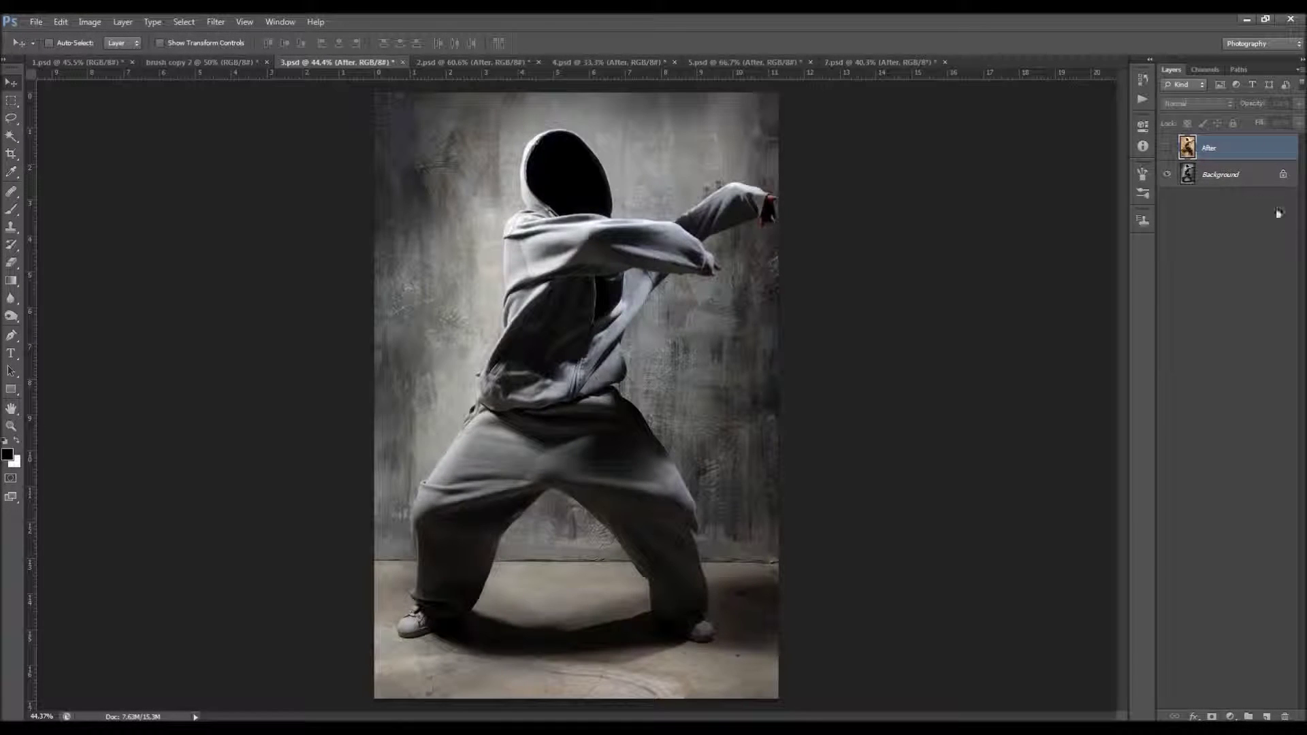
{"action": "left_click", "coordinate": [1167, 147]}
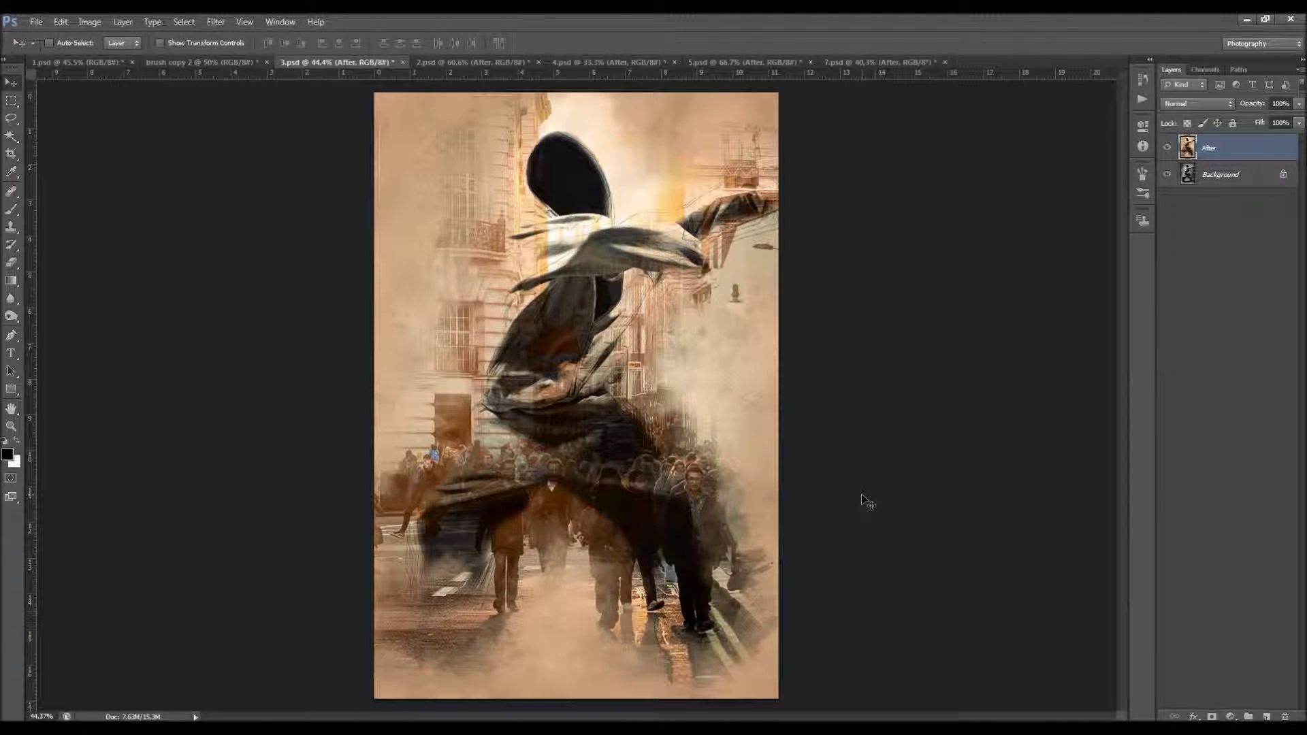
{"action": "left_click", "coordinate": [490, 62]}
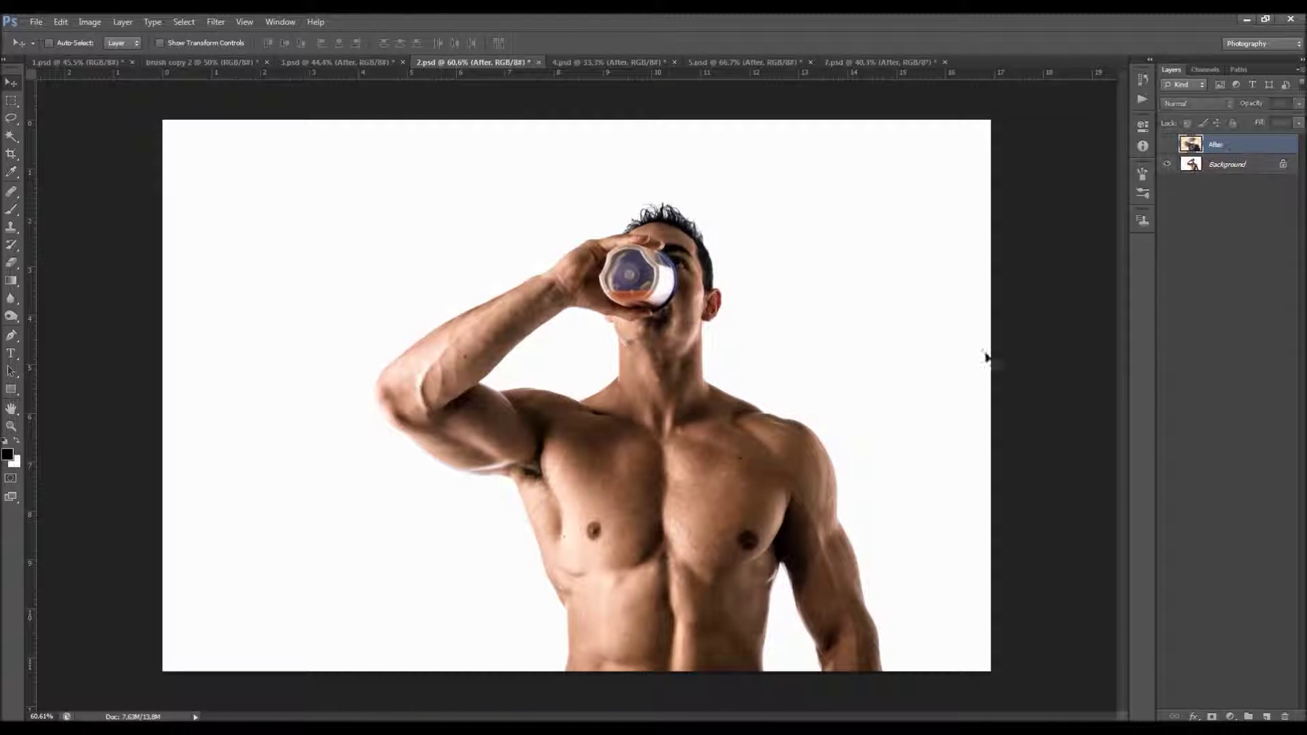
{"action": "left_click", "coordinate": [1166, 146]}
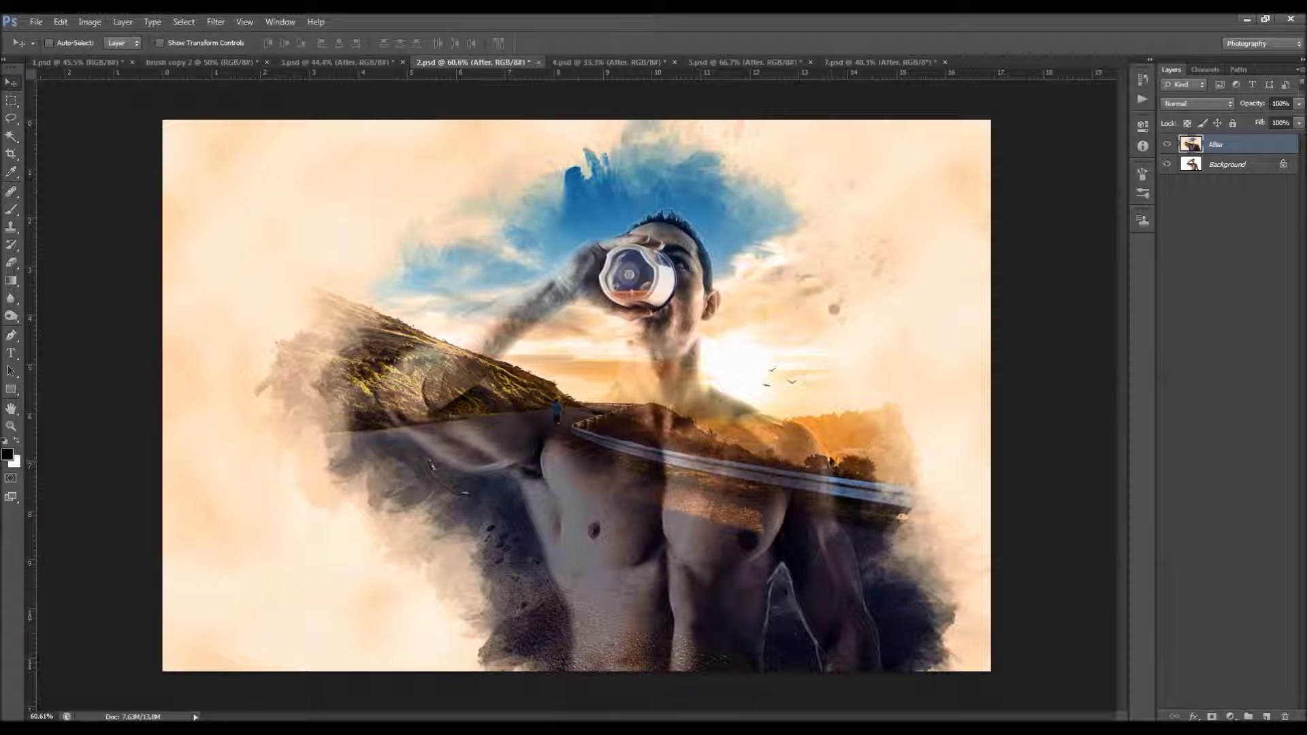
{"action": "left_click", "coordinate": [592, 64]}
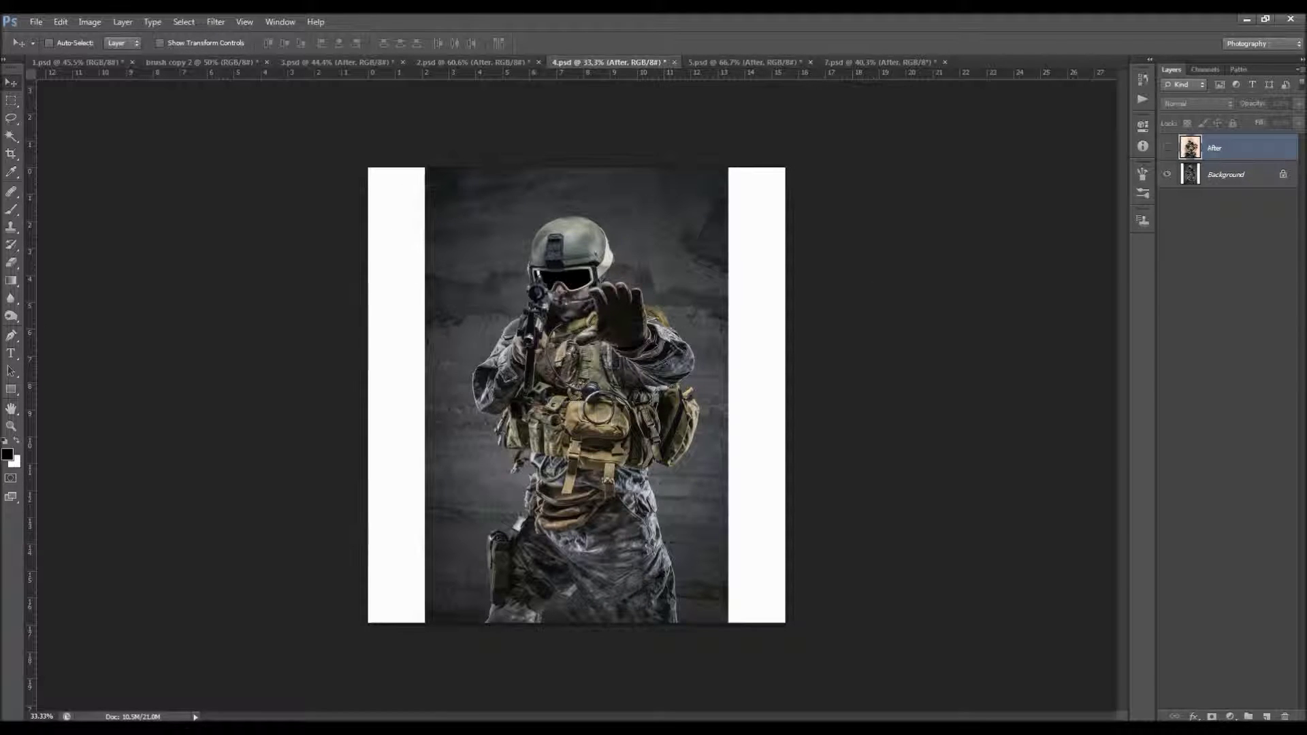
{"action": "left_click", "coordinate": [1167, 149]}
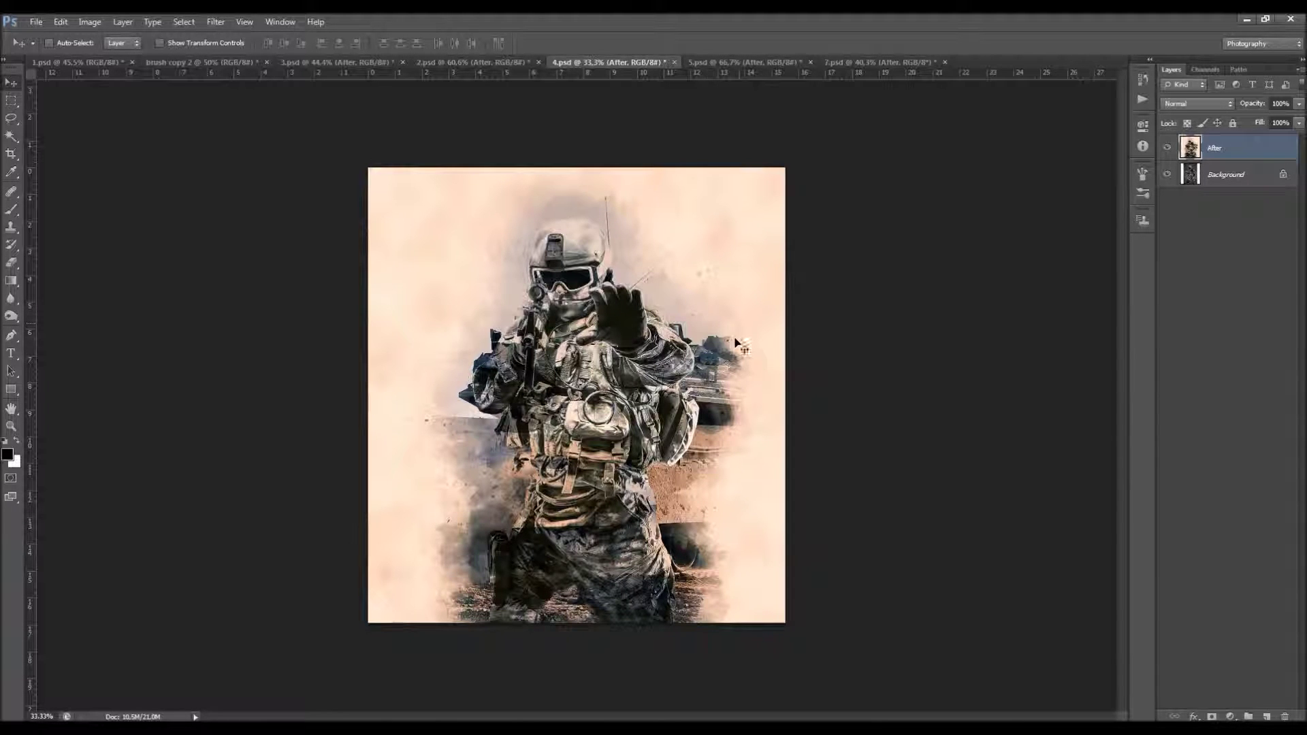
{"action": "left_click", "coordinate": [725, 63]}
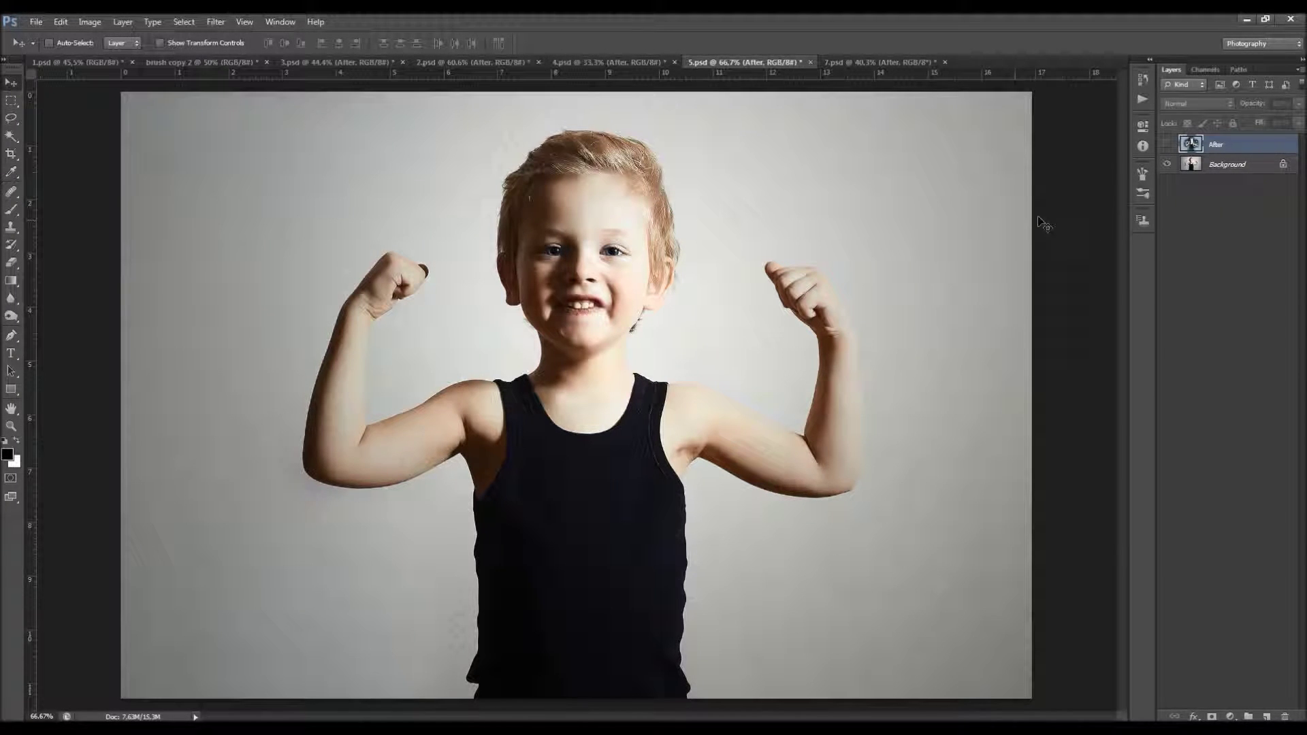
{"action": "left_click", "coordinate": [1168, 144]}
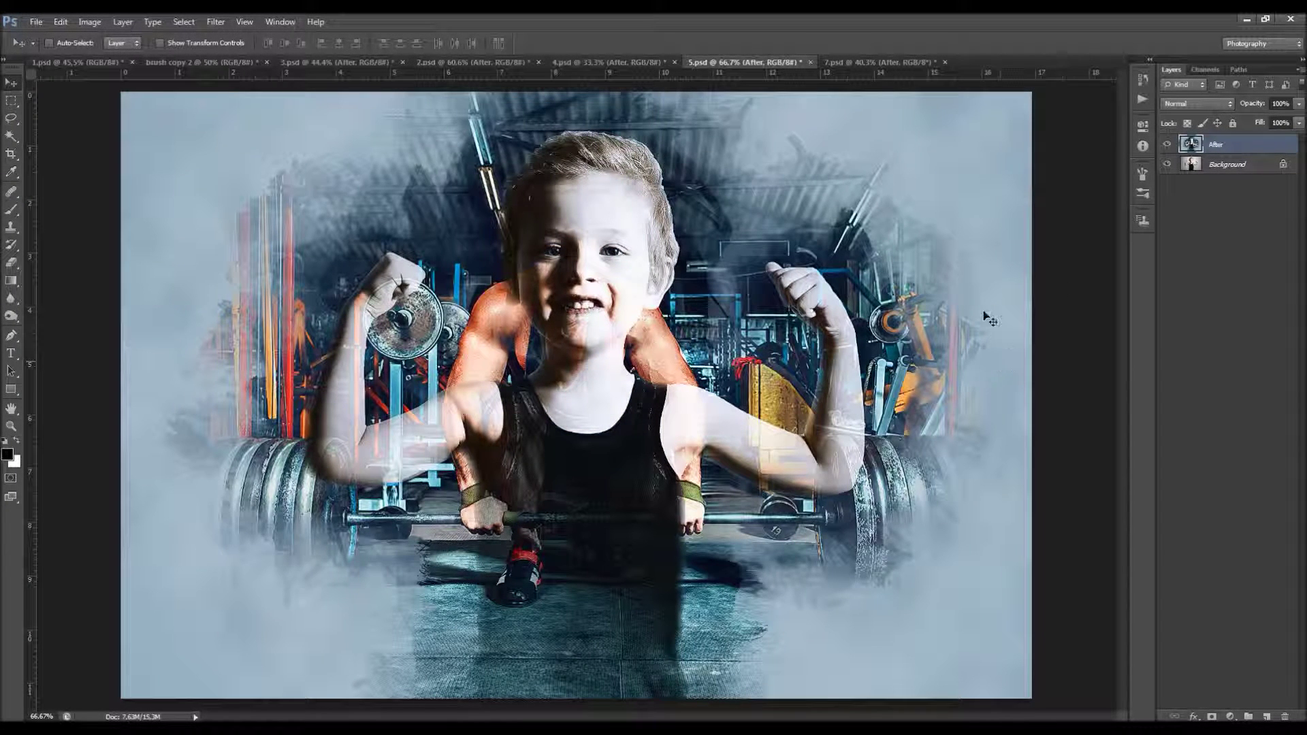
{"action": "left_click", "coordinate": [863, 64]}
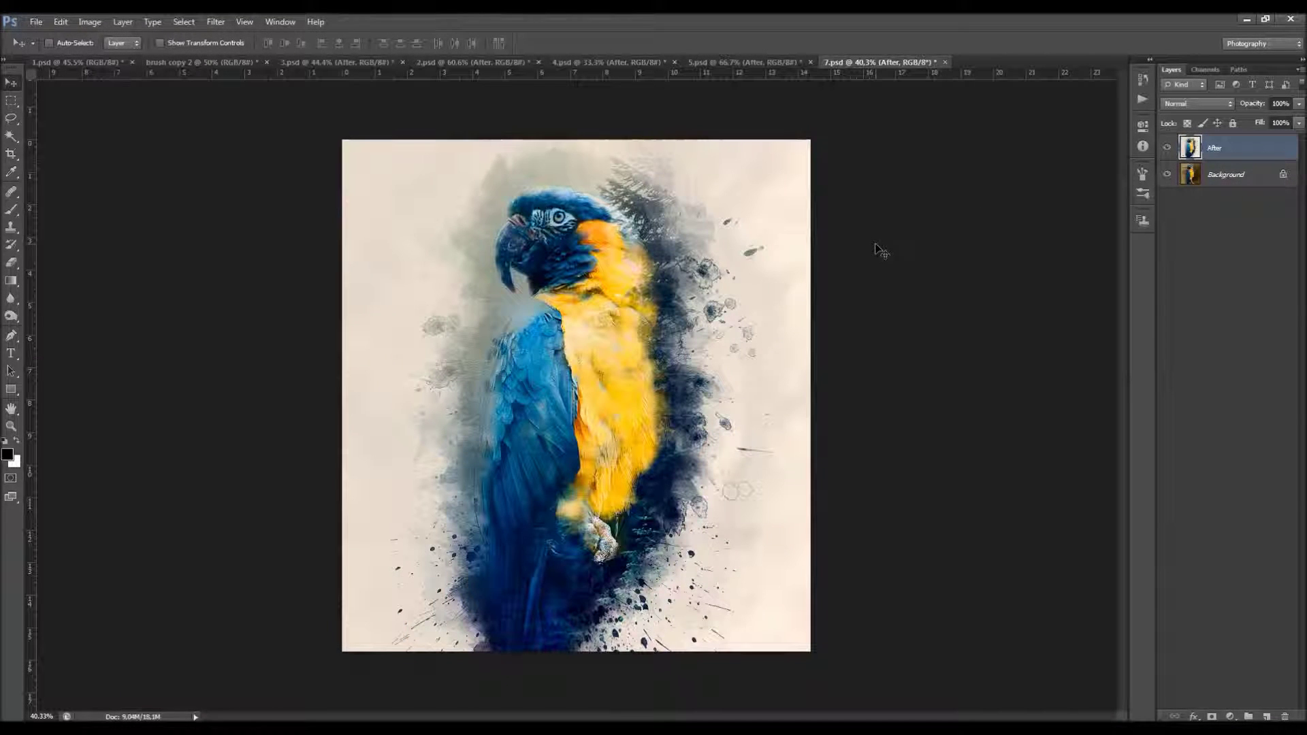
{"action": "left_click", "coordinate": [1167, 148]}
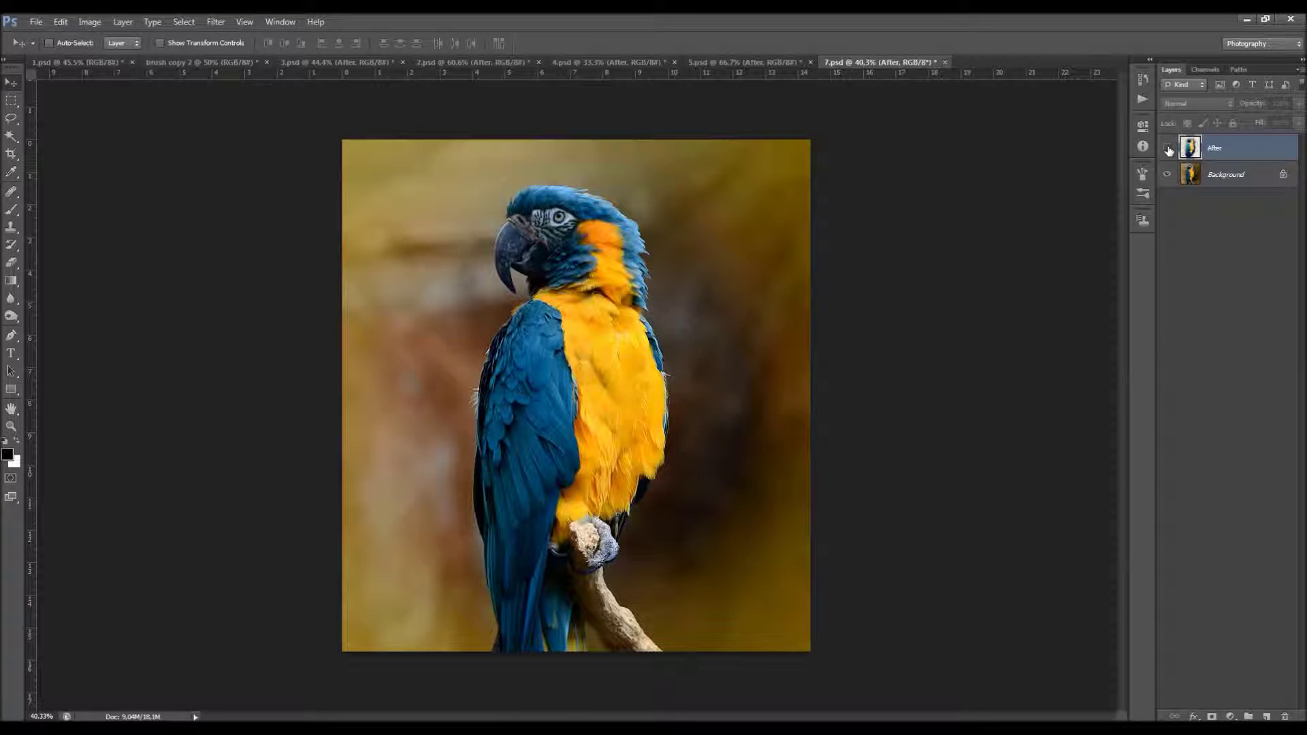
{"action": "left_click", "coordinate": [1167, 148]}
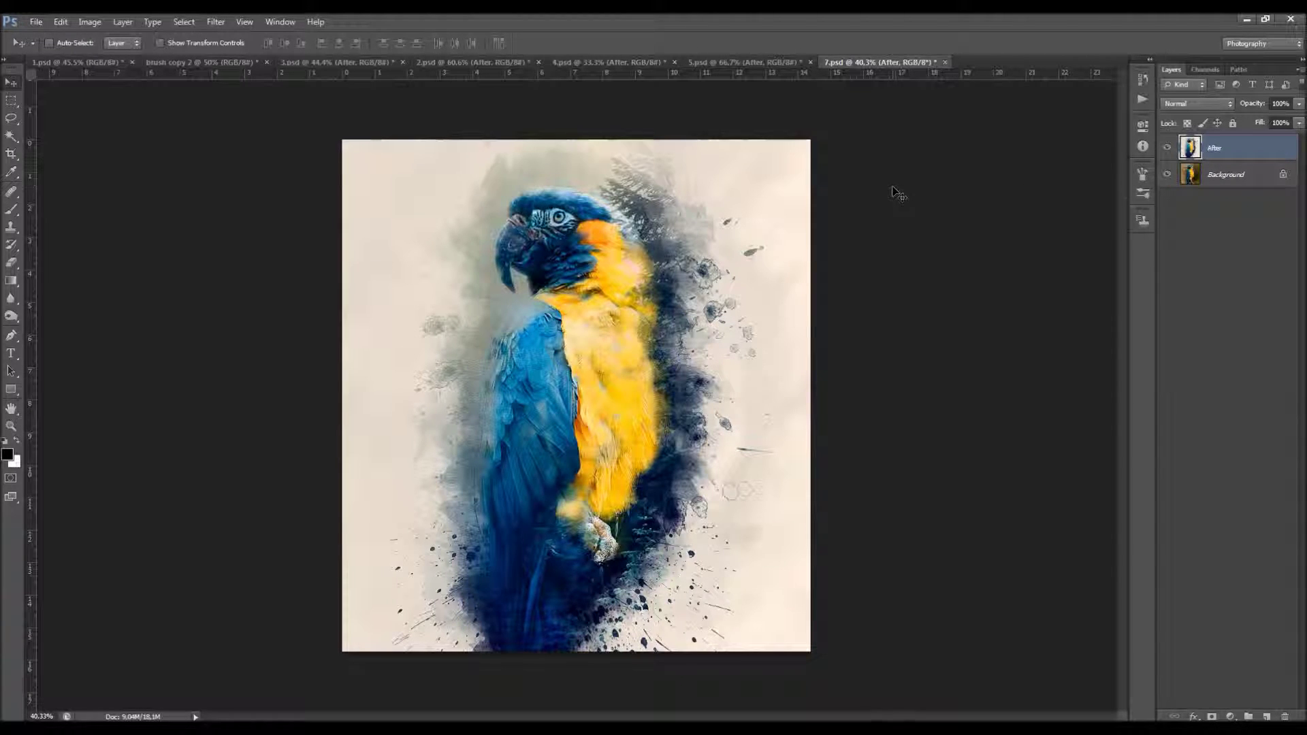
Step: Close all the example documents, leaving only the 1.psd dumbbell photo open
{"action": "key", "text": "ctrl+w"}
{"action": "key", "text": "ctrl+w"}
{"action": "key", "text": "ctrl+w"}
{"action": "key", "text": "ctrl+w"}
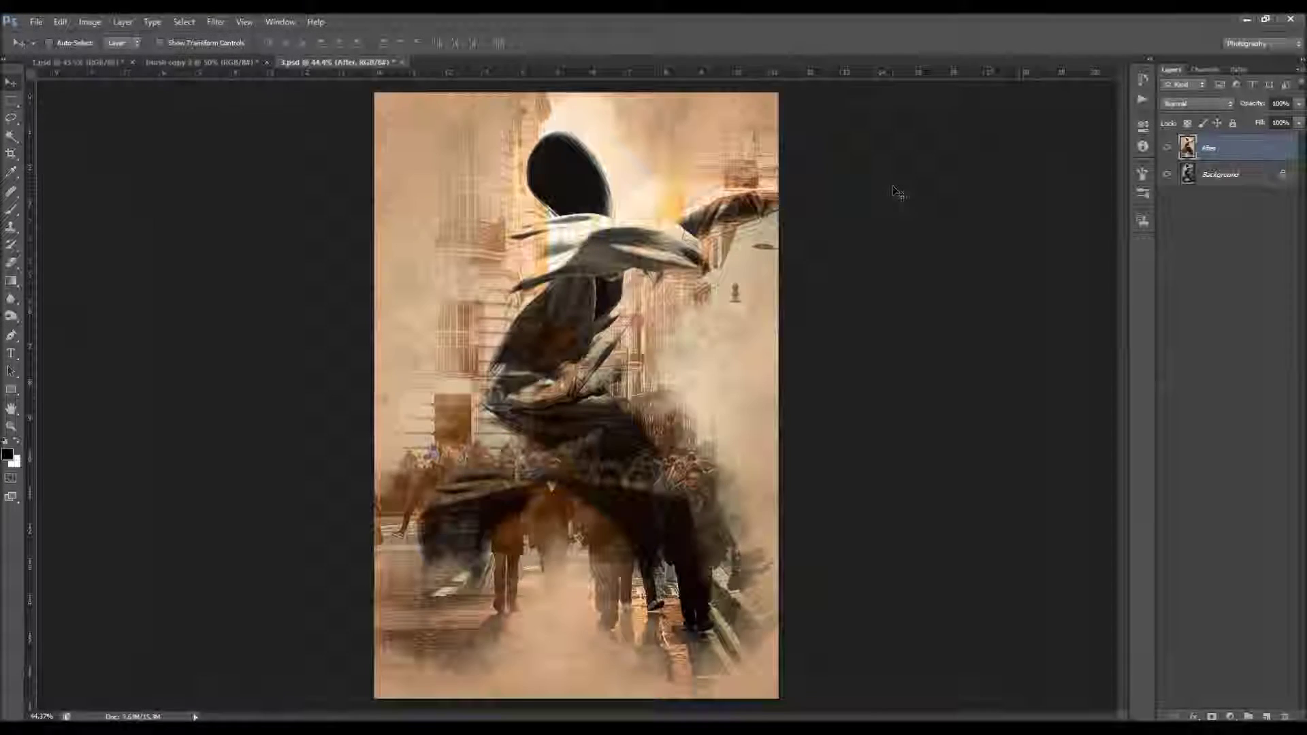
{"action": "key", "text": "ctrl+w"}
{"action": "key", "text": "ctrl+w"}
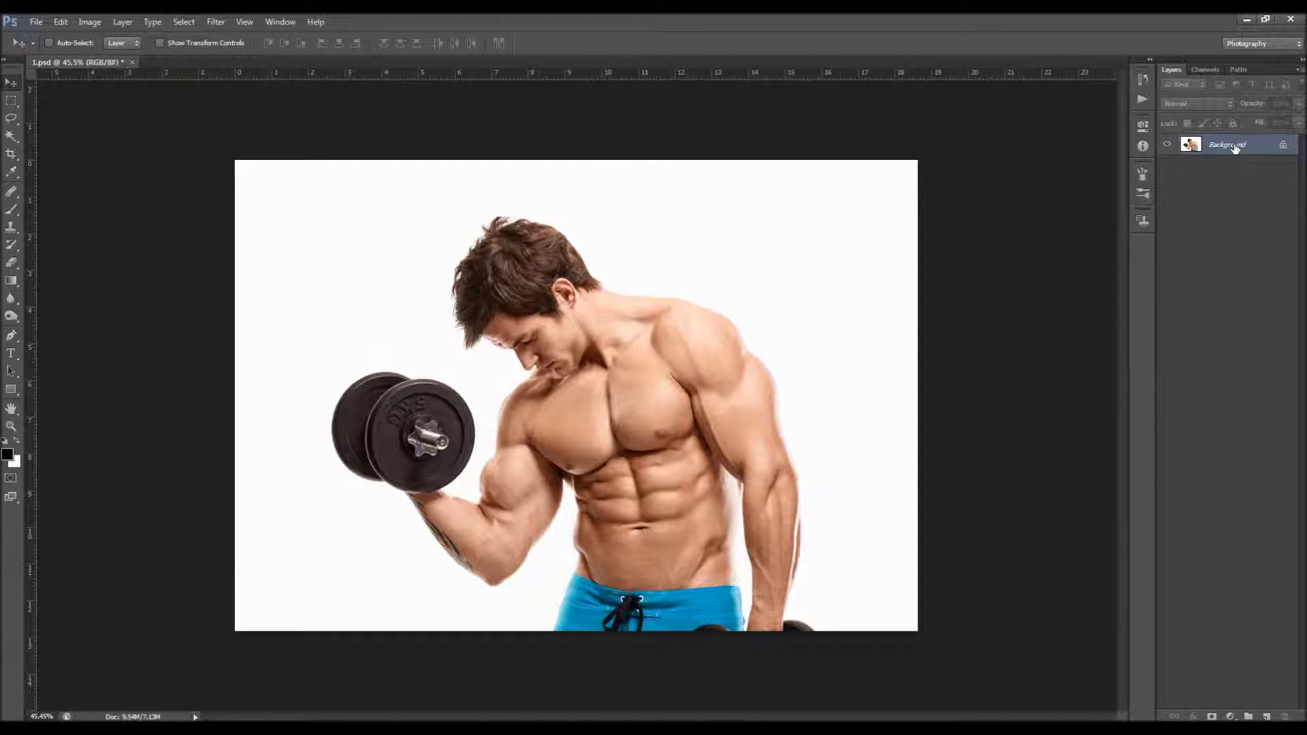
Step: Unlock the Background into a regular layer, and convert that layer back into a locked Background
{"action": "left_click", "coordinate": [1282, 145]}
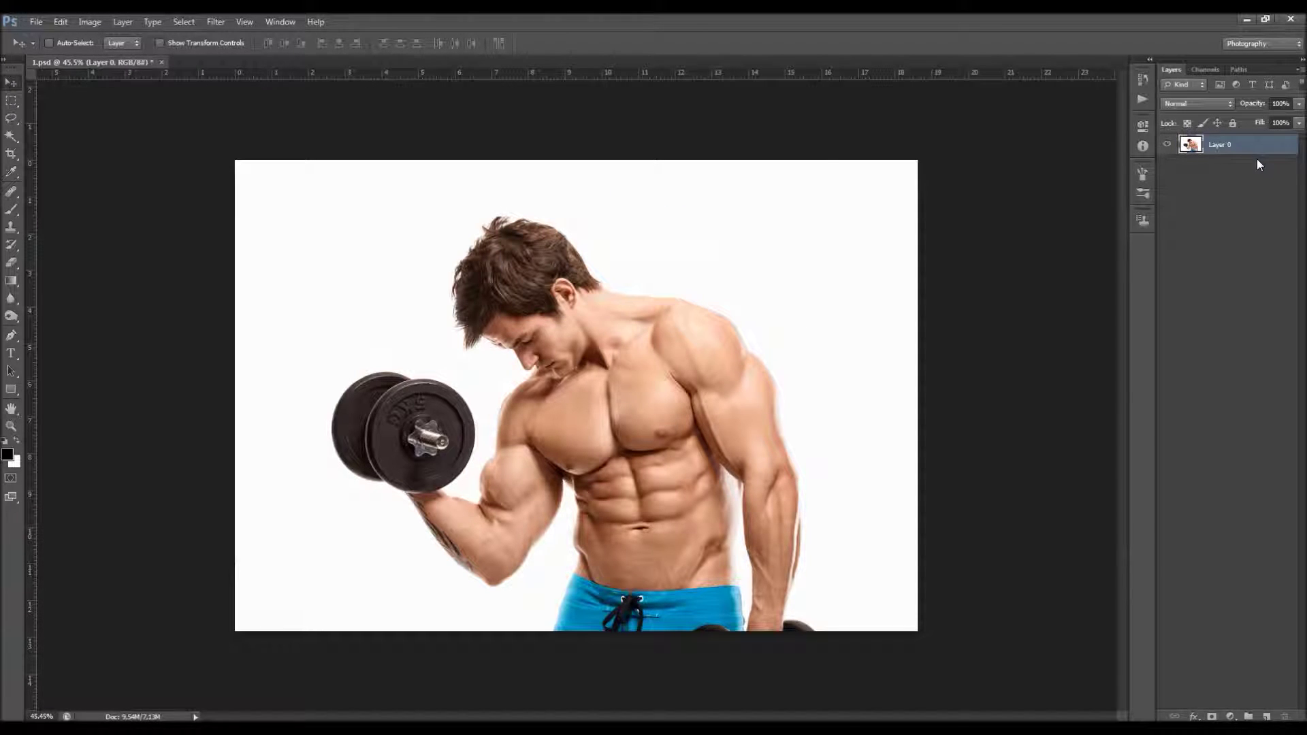
{"action": "left_click", "coordinate": [123, 23]}
{"action": "mouse_move", "coordinate": [129, 38]}
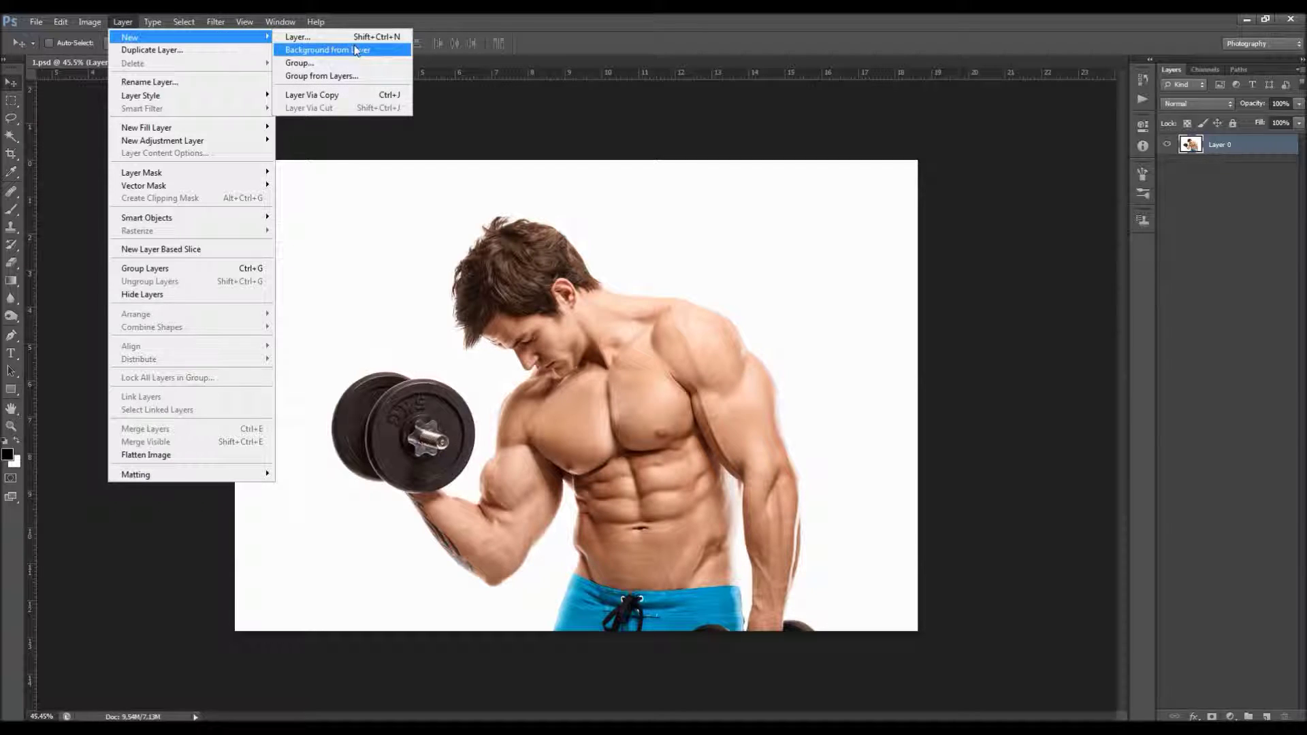
{"action": "left_click", "coordinate": [381, 50]}
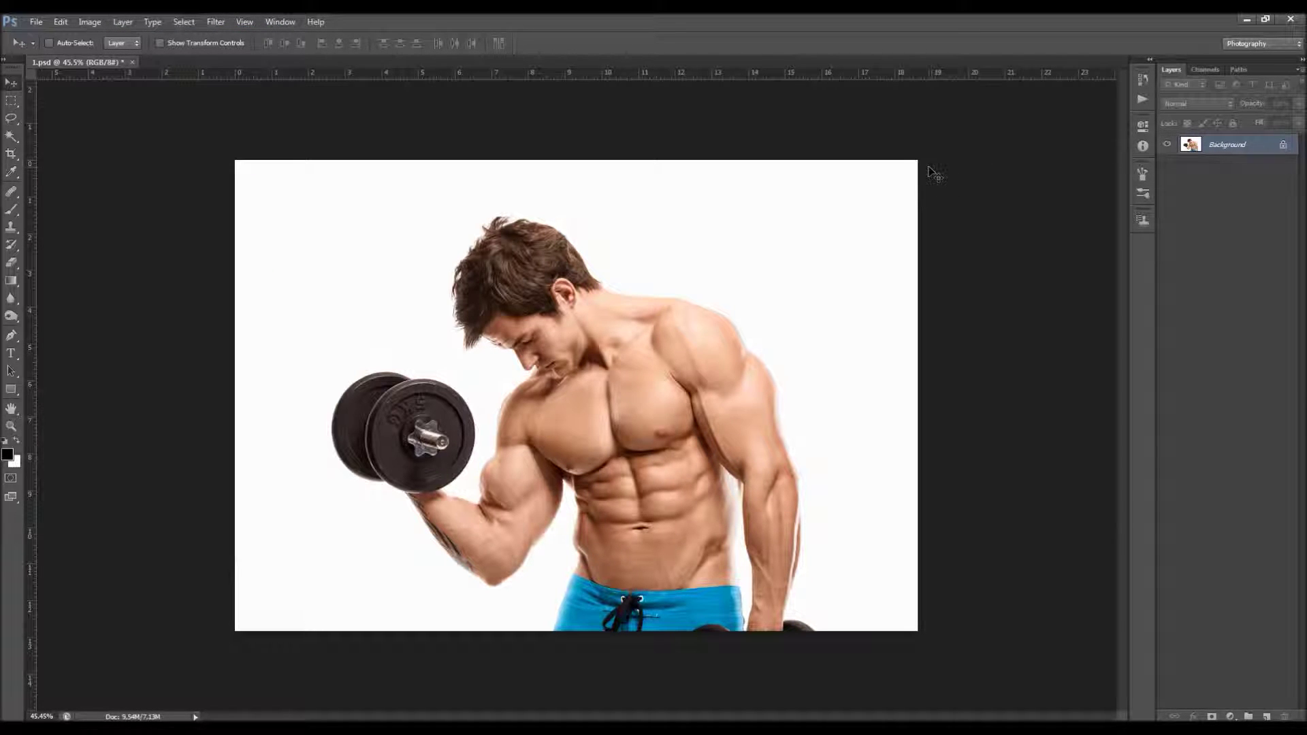
Step: Check the photo's colour mode and bit depth, and its resolution, width and height in Image Size
{"action": "left_click", "coordinate": [94, 27]}
{"action": "mouse_move", "coordinate": [199, 43]}
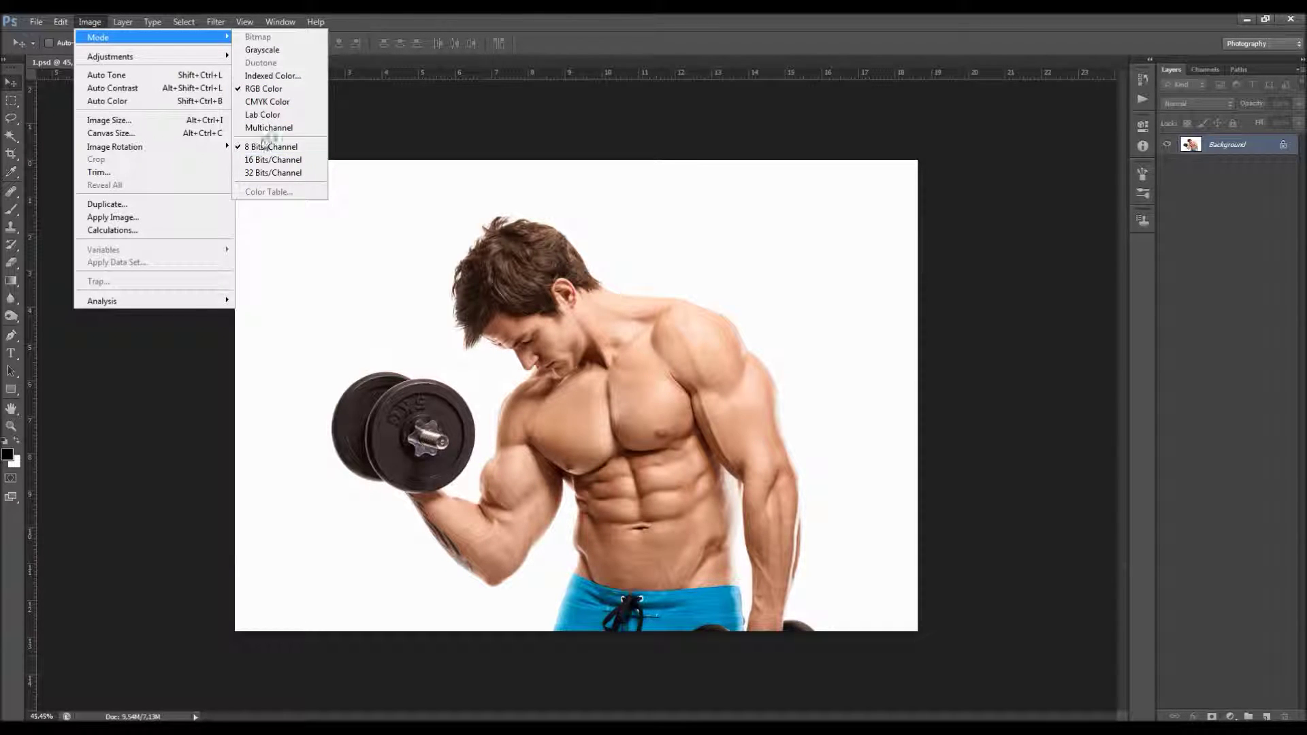
{"action": "left_click", "coordinate": [177, 122]}
{"action": "left_click_drag", "start_coordinate": [496, 212], "coordinate": [804, 231]}
{"action": "double_click", "coordinate": [807, 382]}
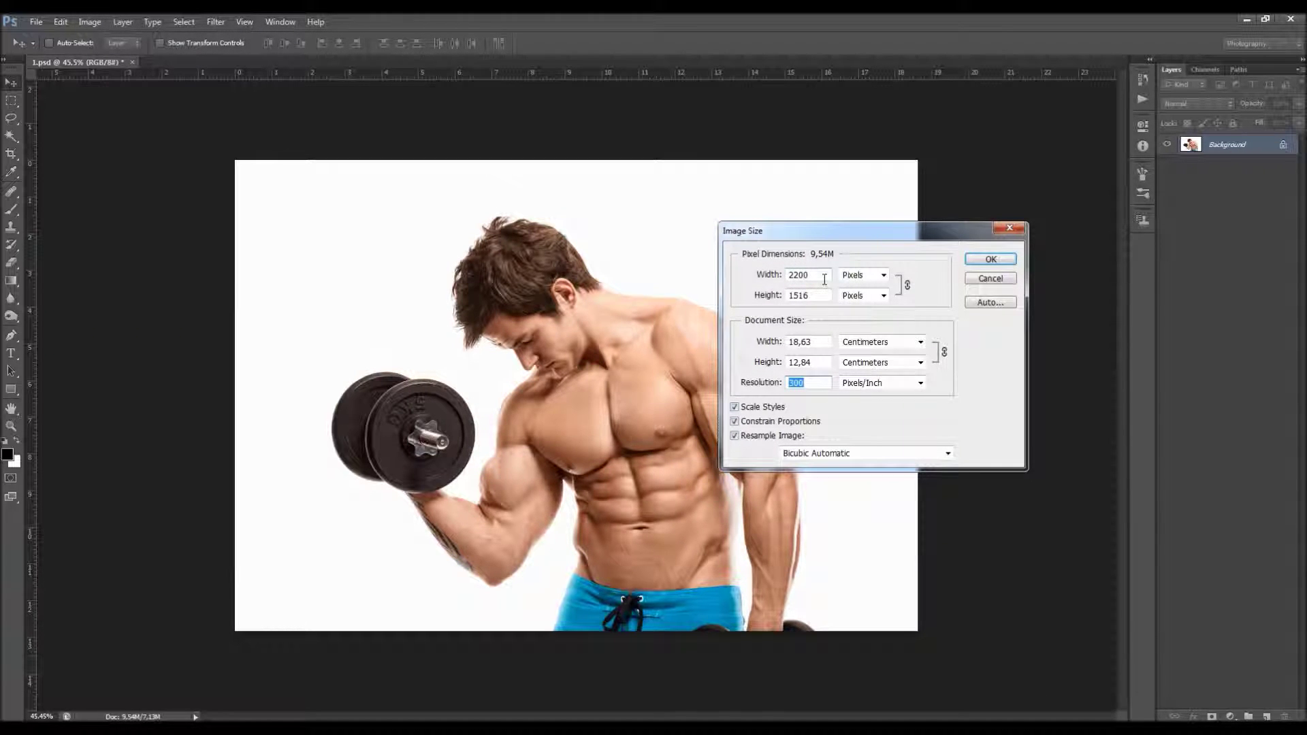
{"action": "left_click_drag", "start_coordinate": [823, 279], "coordinate": [781, 280]}
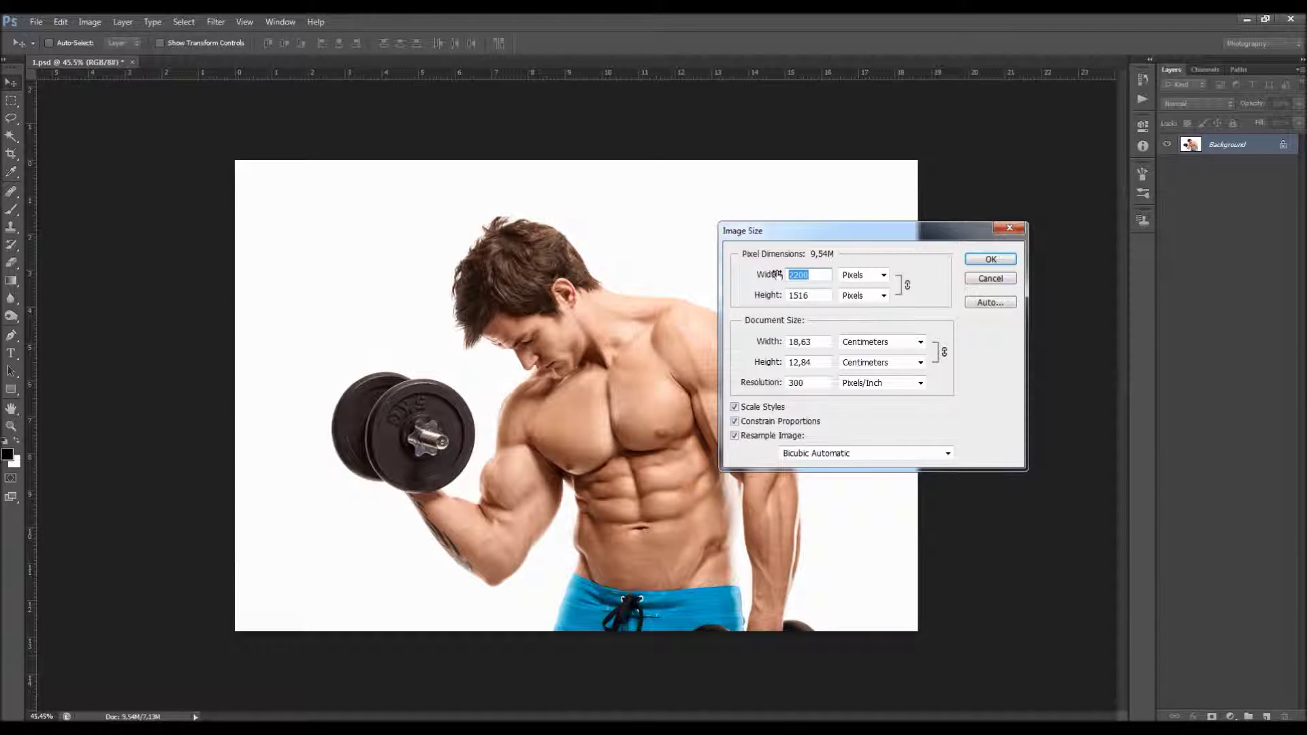
{"action": "double_click", "coordinate": [814, 295]}
{"action": "double_click", "coordinate": [813, 275]}
{"action": "left_click", "coordinate": [985, 260]}
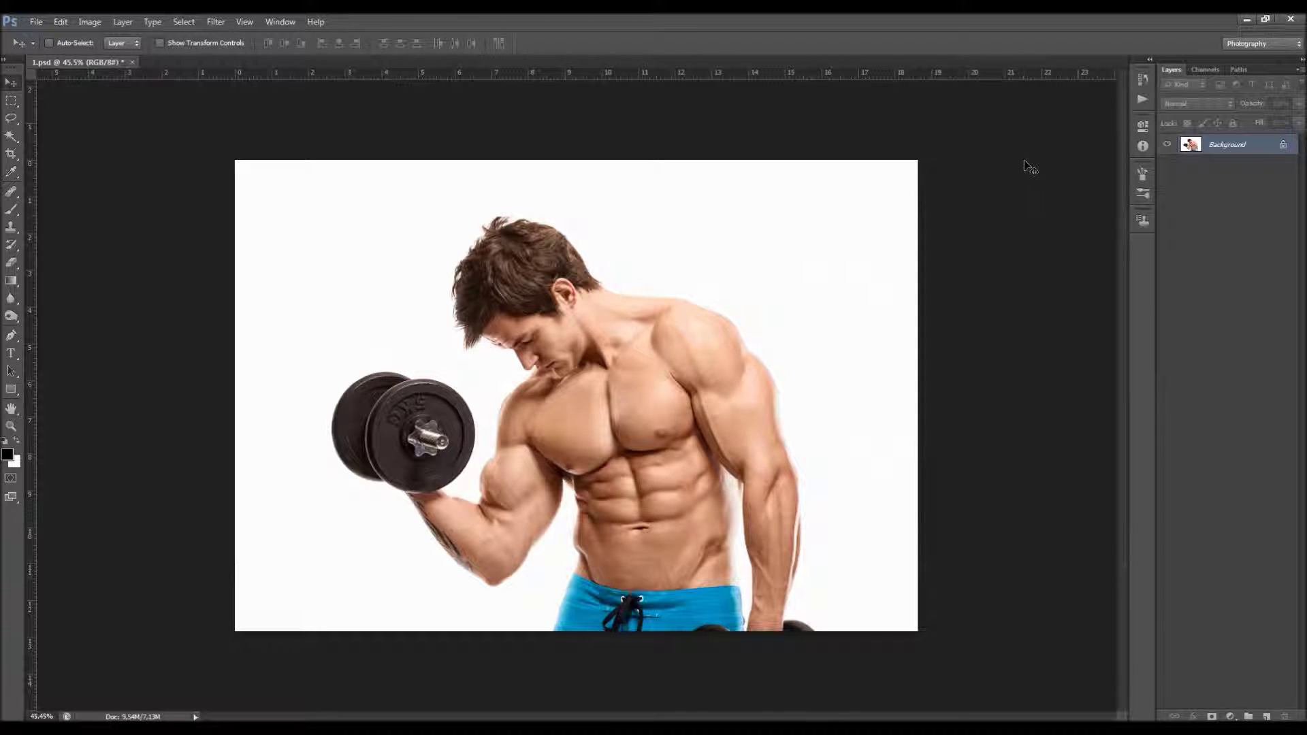
Step: Check the Layers Panel Options for default masks on fill layers and adding "copy" to copied layers and groups
{"action": "left_click", "coordinate": [1300, 71]}
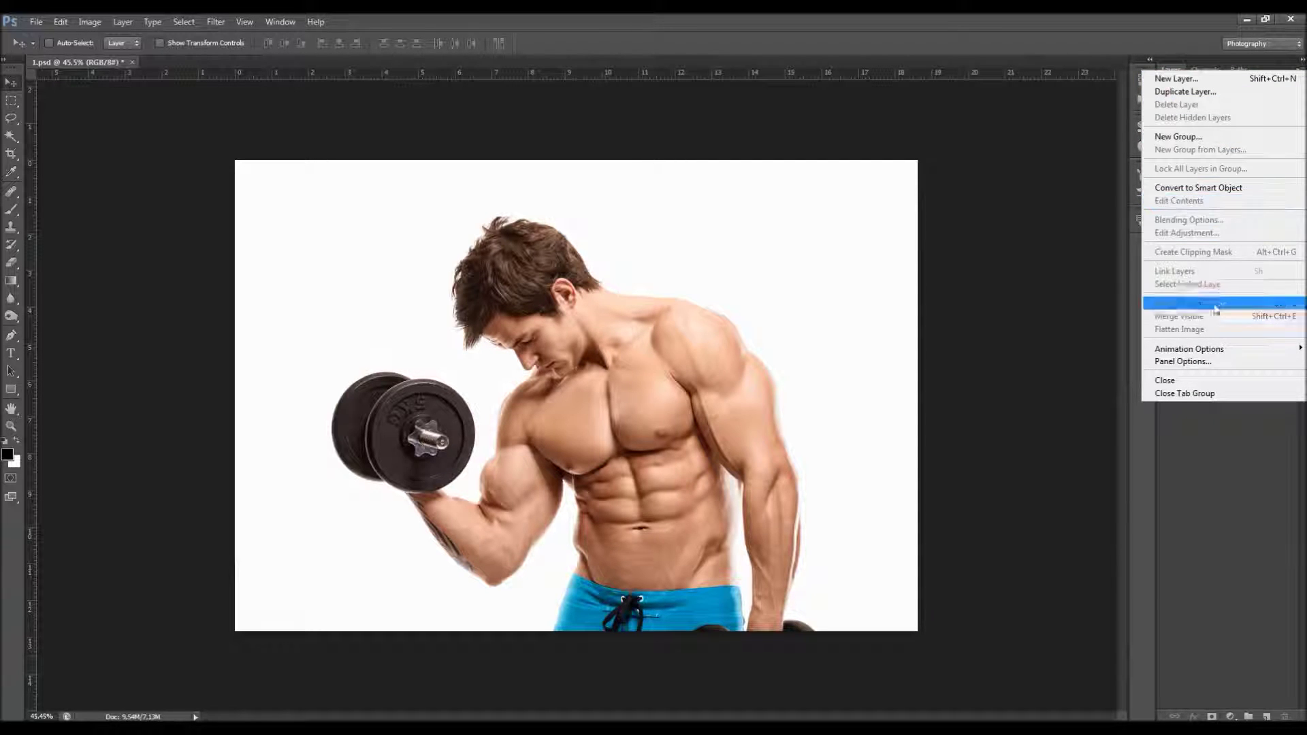
{"action": "left_click", "coordinate": [1205, 362]}
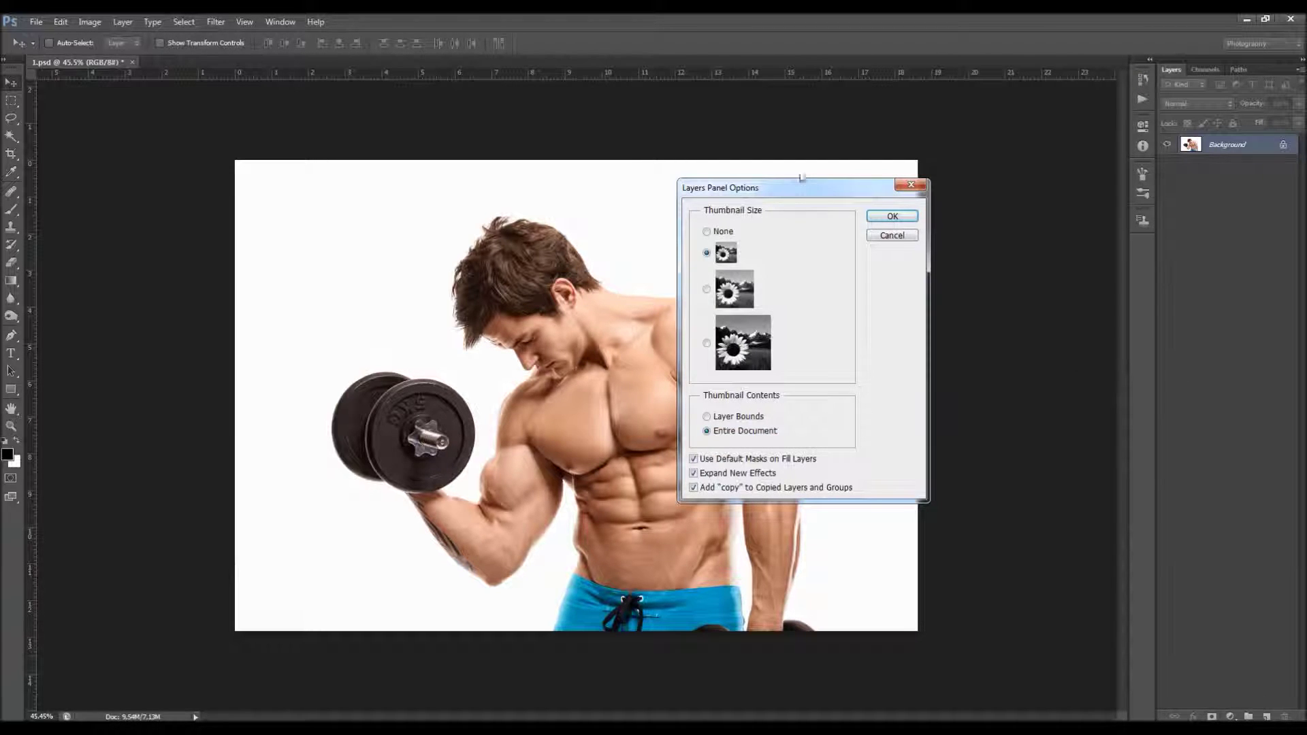
{"action": "left_click_drag", "start_coordinate": [797, 179], "coordinate": [815, 189]}
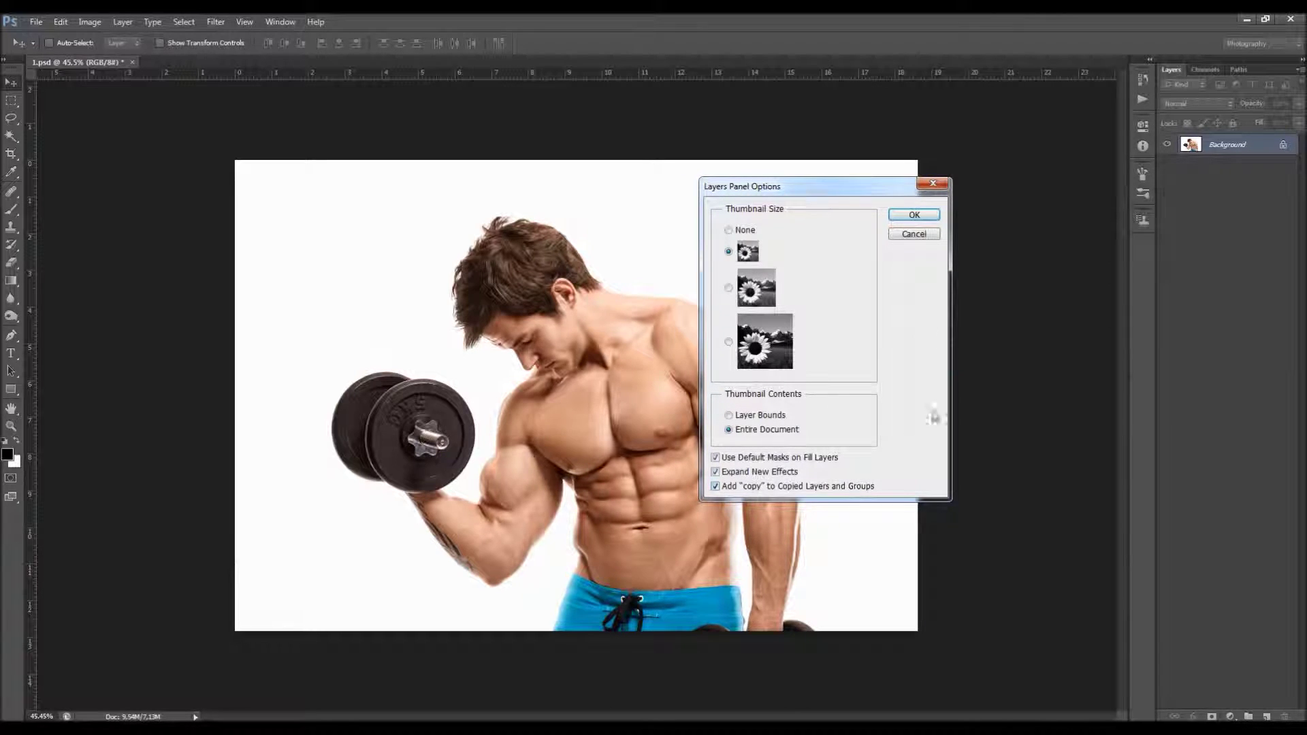
{"action": "left_click", "coordinate": [932, 185]}
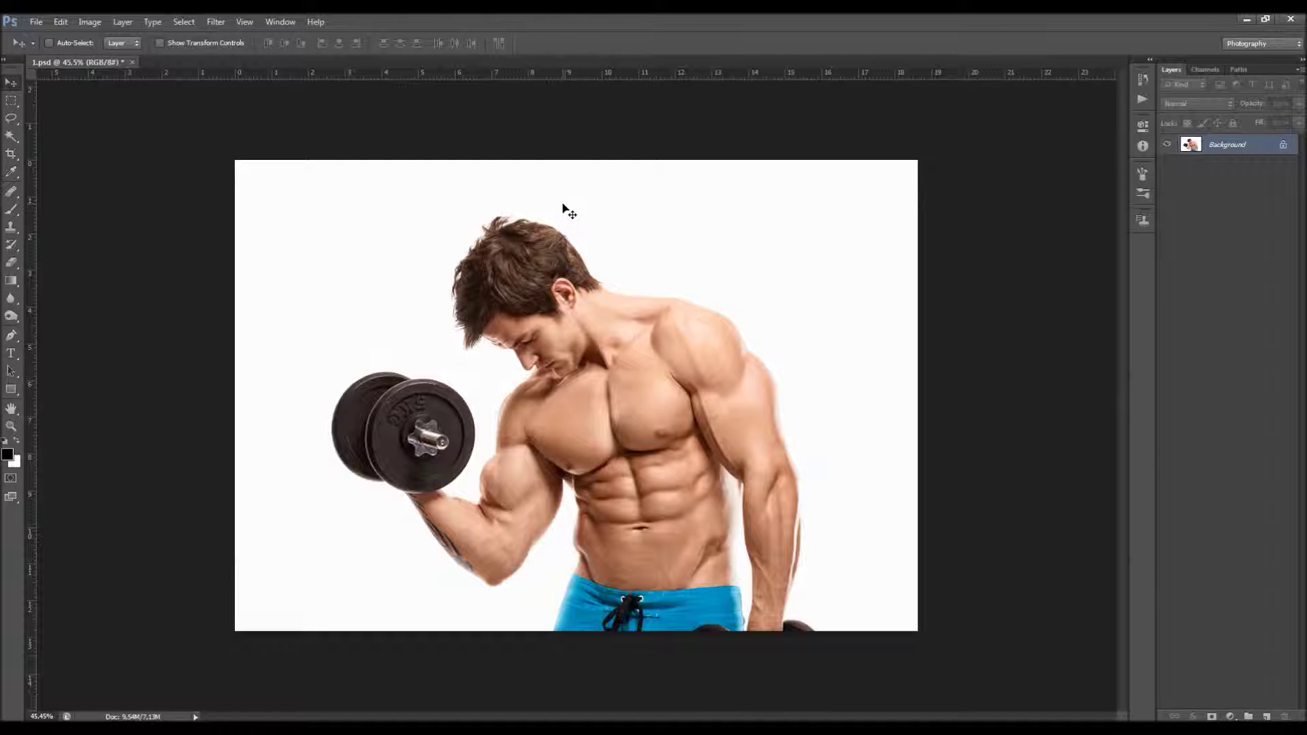
Step: Load the MultiArt 4 Brushes ABR file from the Desktop into the brush presets and collapse the presets
{"action": "left_click", "coordinate": [280, 22]}
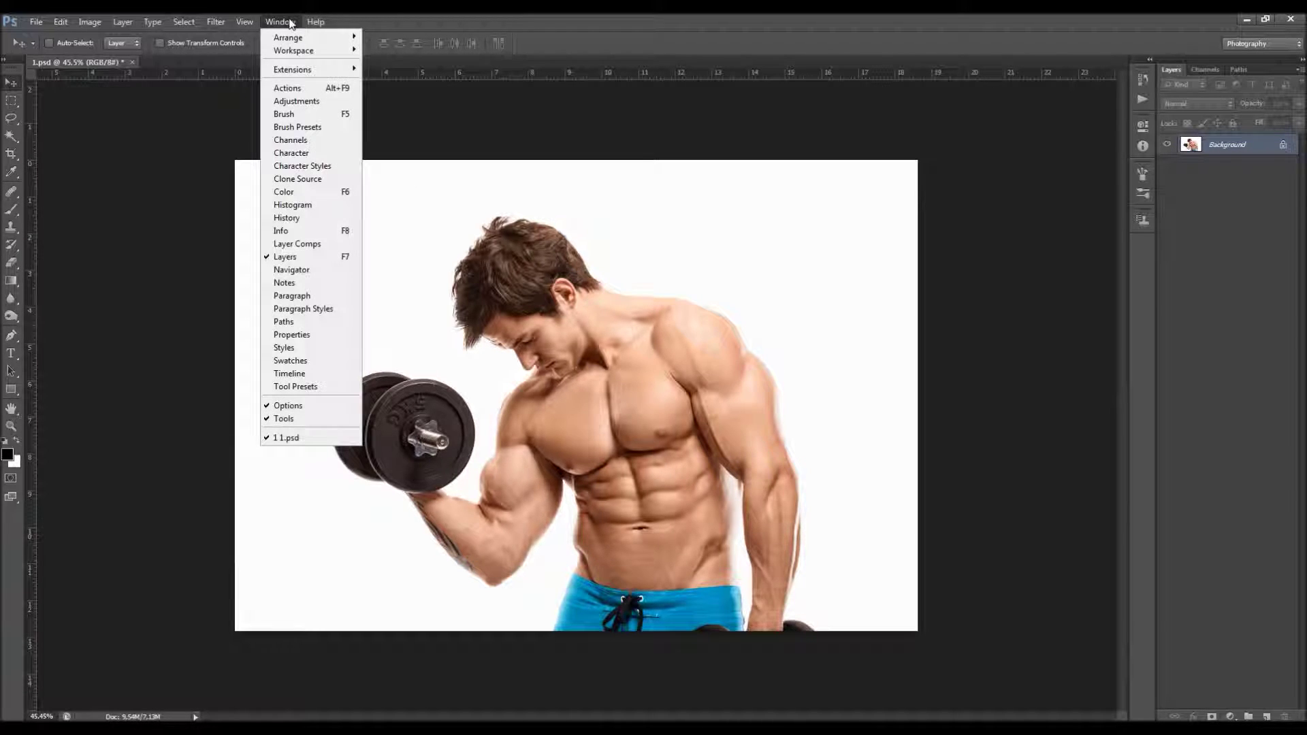
{"action": "left_click", "coordinate": [333, 130]}
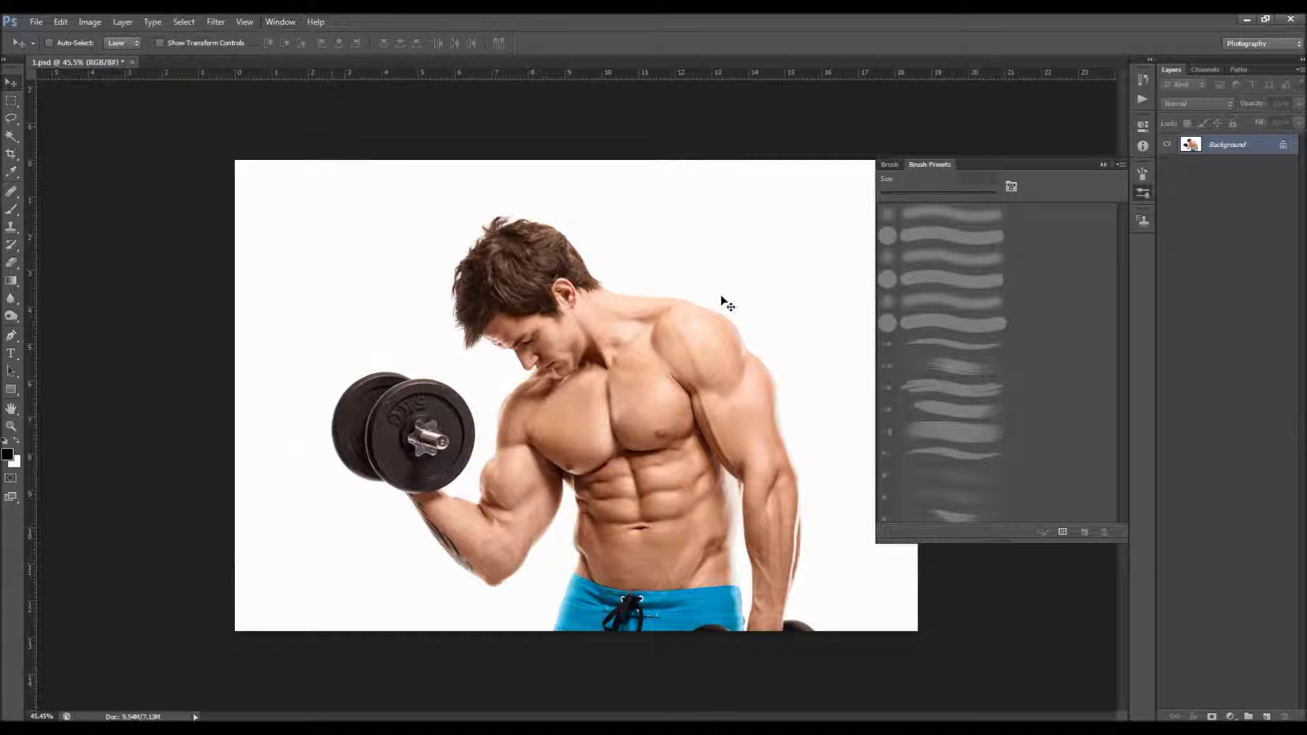
{"action": "left_click", "coordinate": [1121, 166]}
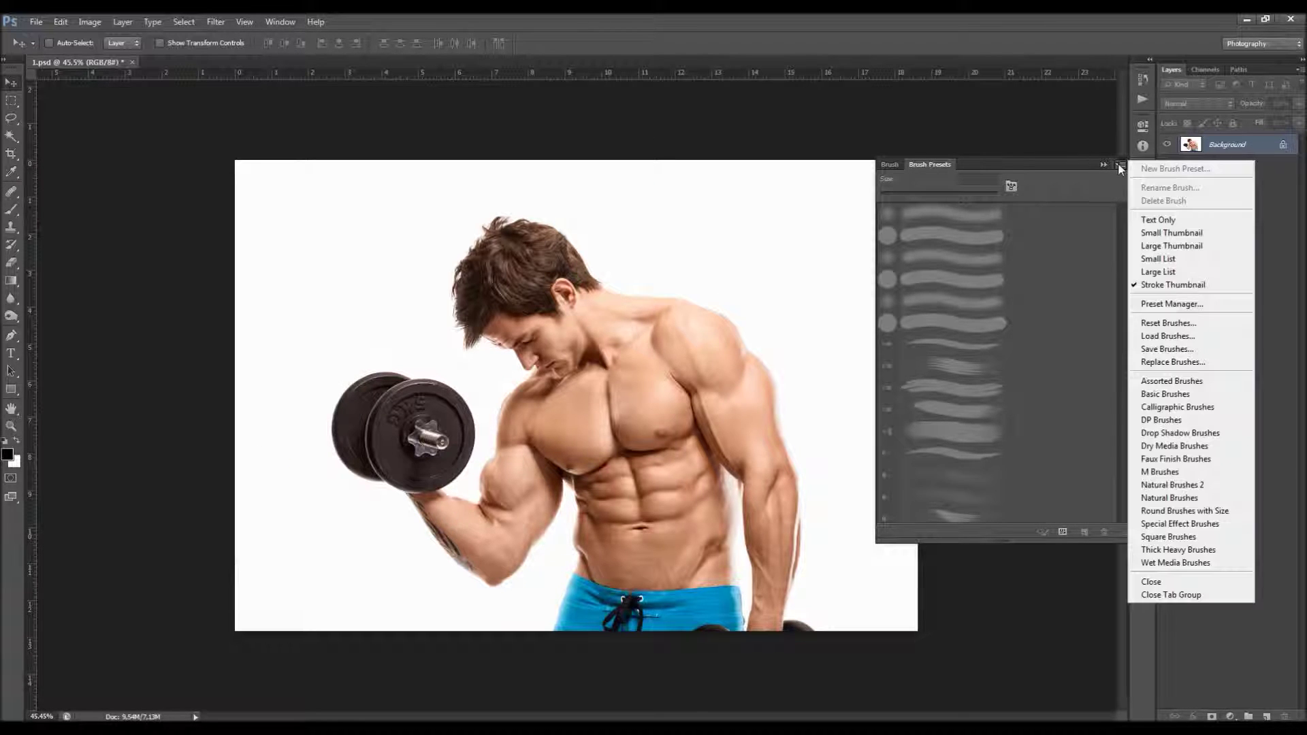
{"action": "left_click", "coordinate": [1180, 336]}
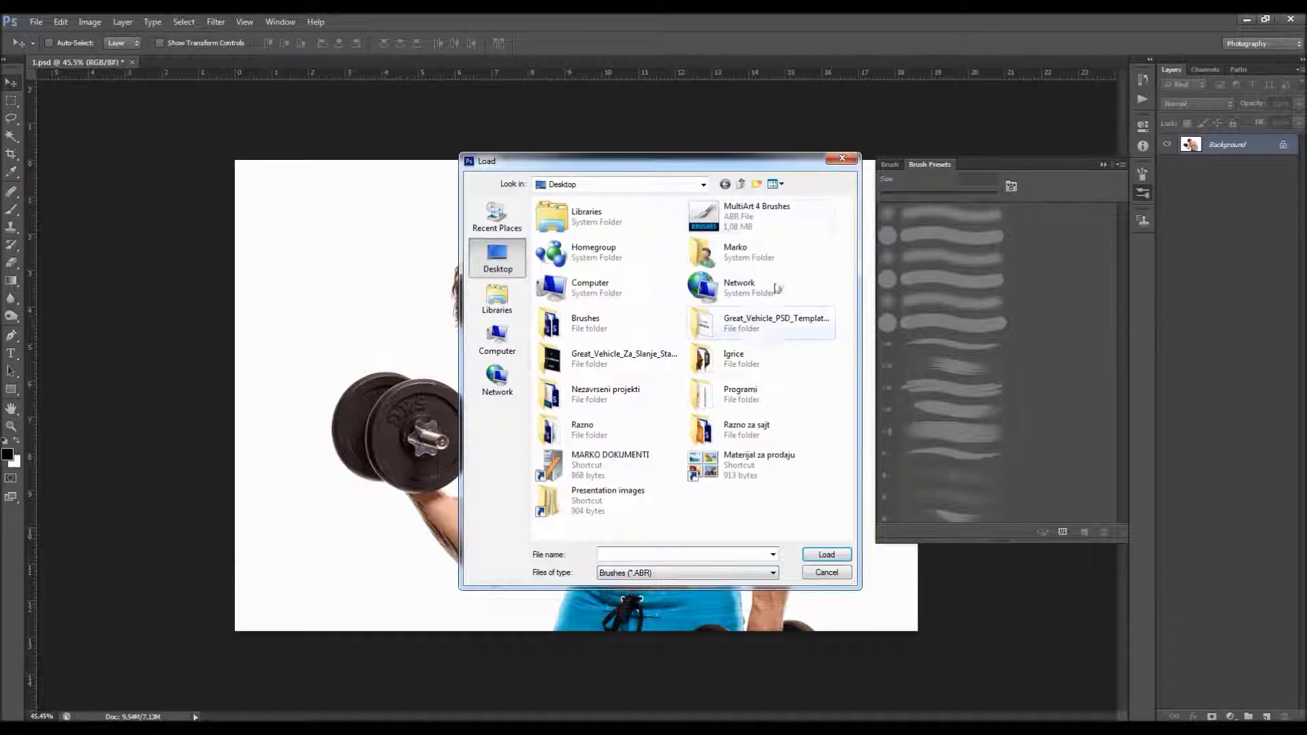
{"action": "left_click", "coordinate": [740, 217]}
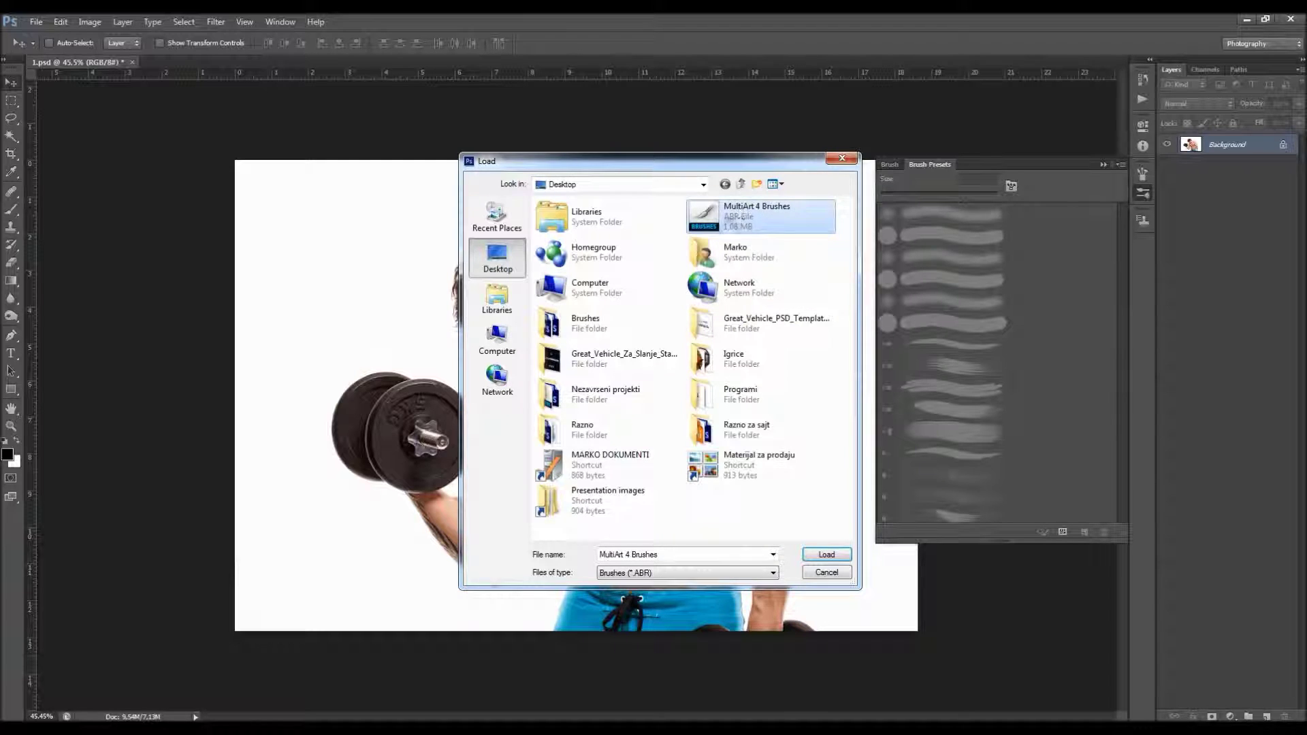
{"action": "left_click", "coordinate": [826, 554]}
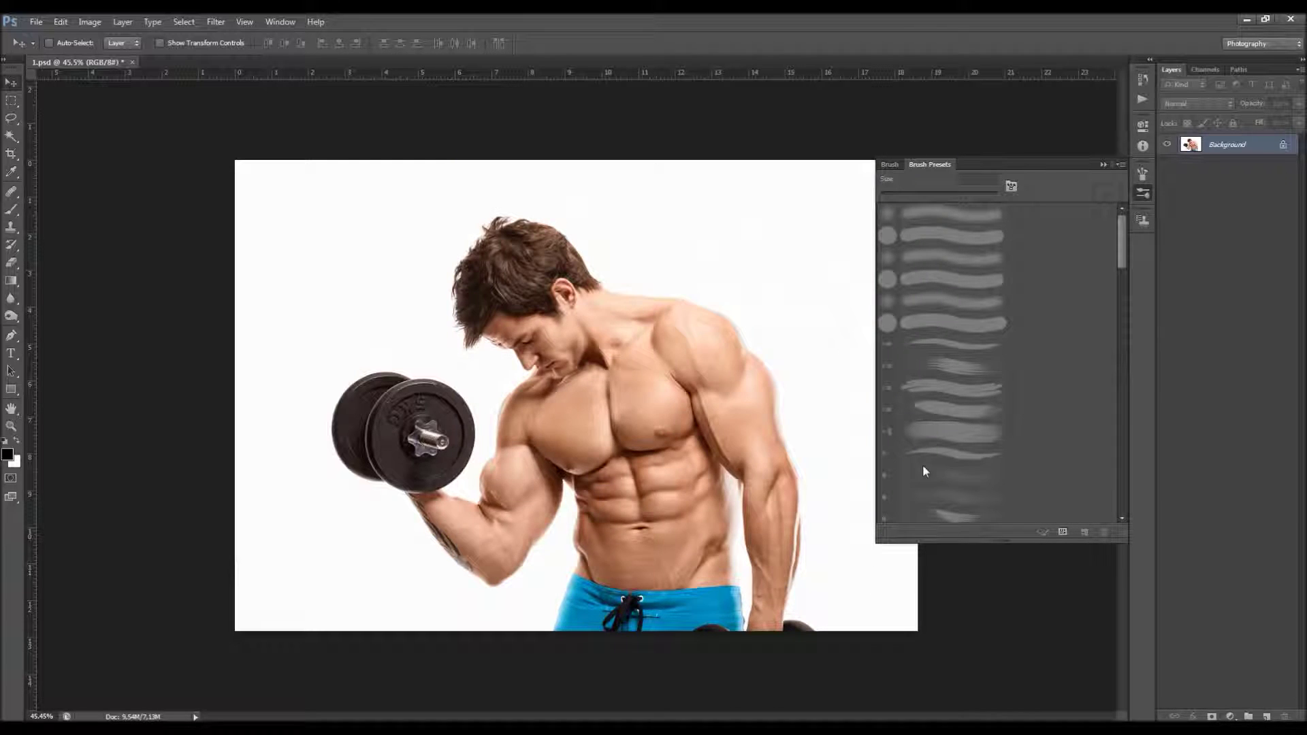
{"action": "left_click", "coordinate": [1100, 163]}
Step: Load the MultiArt 4 ATN file from the Desktop into the actions, and expand its set to reach the MultiArt 4 action
{"action": "left_click", "coordinate": [279, 22]}
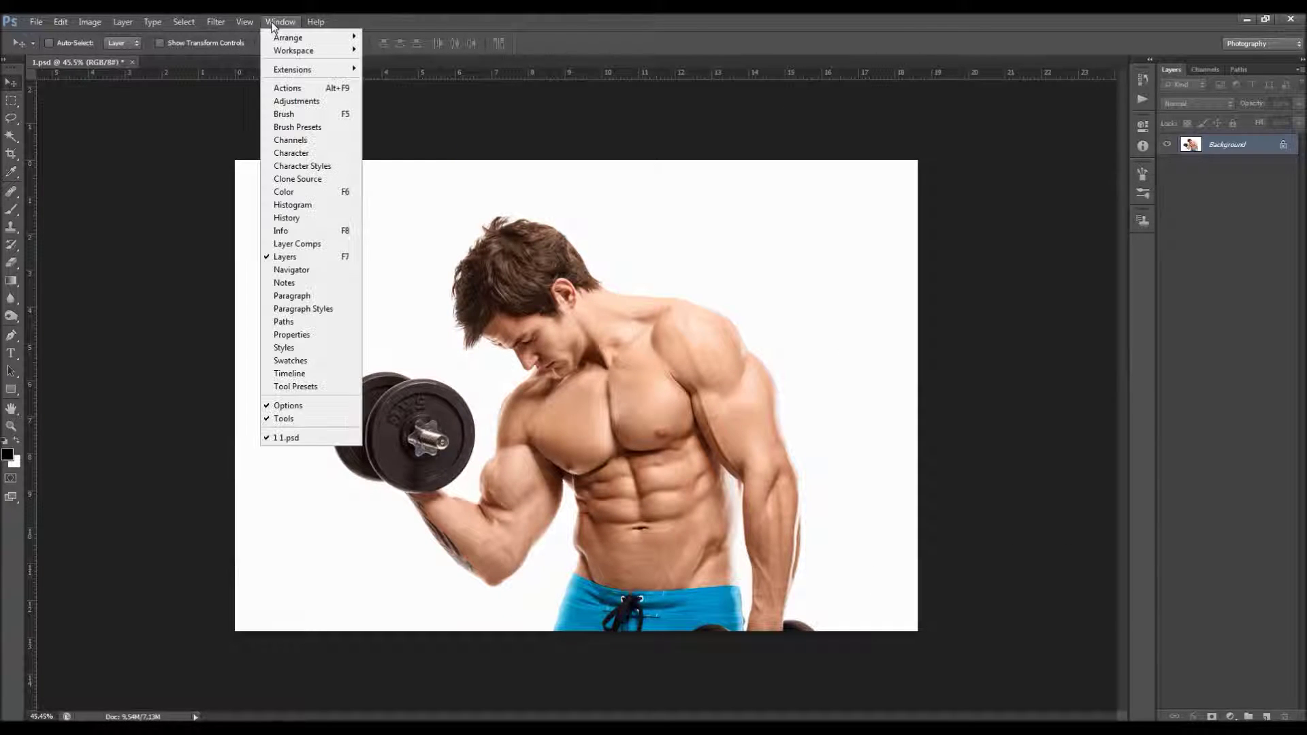
{"action": "left_click", "coordinate": [305, 88]}
{"action": "scroll", "coordinate": [1062, 137], "scroll_direction": "up", "scroll_amount": 5}
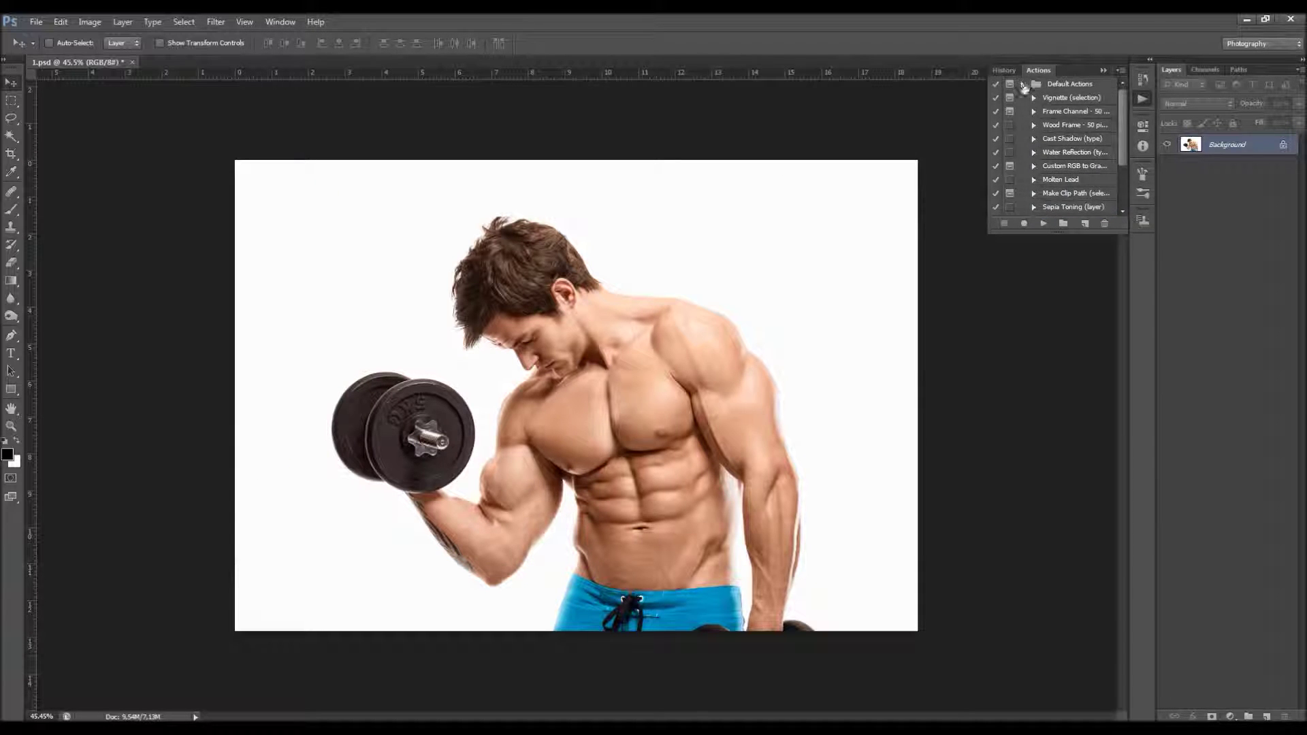
{"action": "left_click", "coordinate": [1023, 84]}
{"action": "left_click", "coordinate": [1118, 71]}
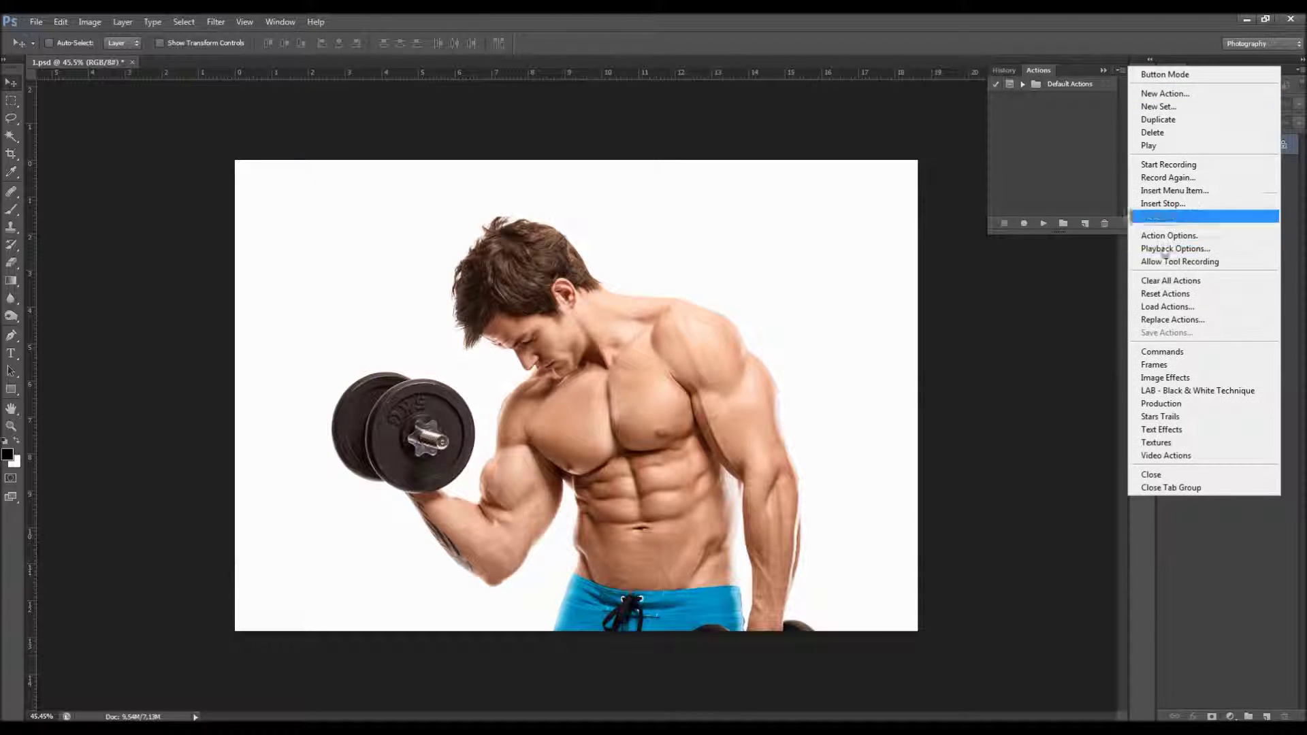
{"action": "left_click", "coordinate": [1157, 303]}
{"action": "left_click", "coordinate": [740, 215]}
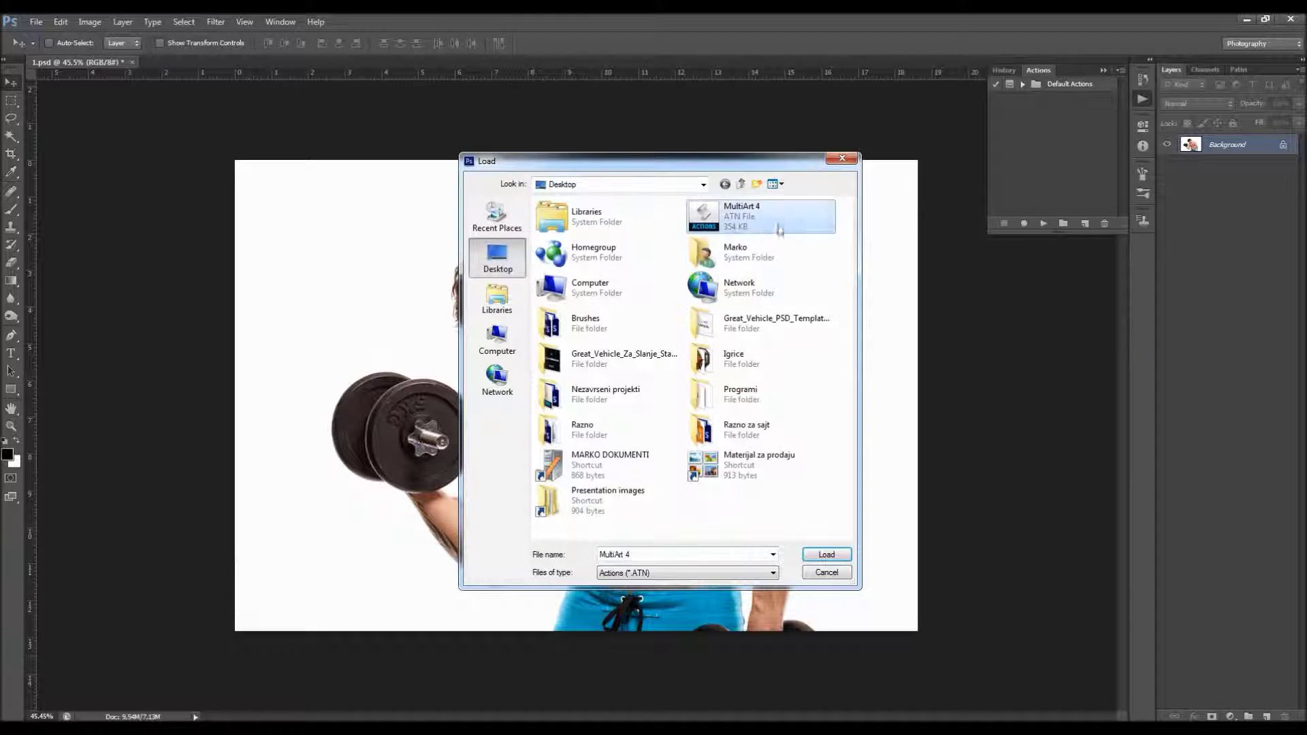
{"action": "left_click", "coordinate": [826, 551]}
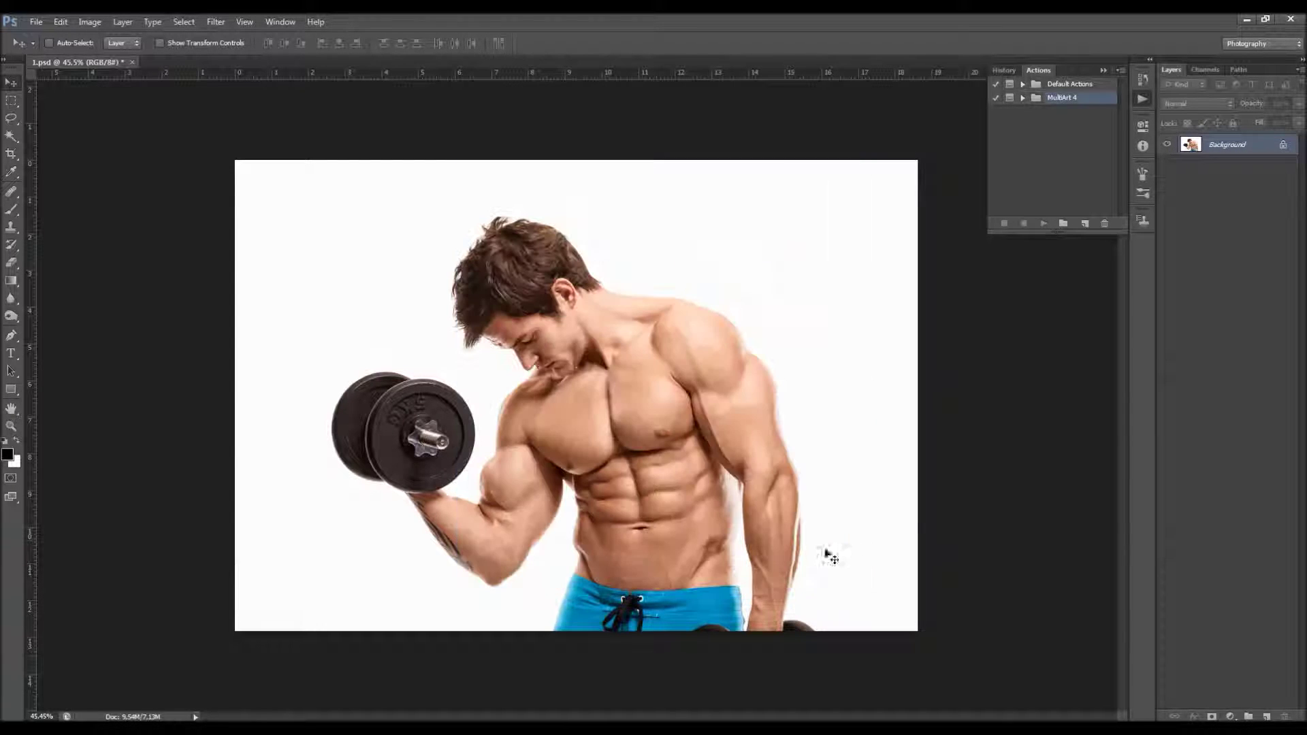
{"action": "left_click", "coordinate": [1023, 98]}
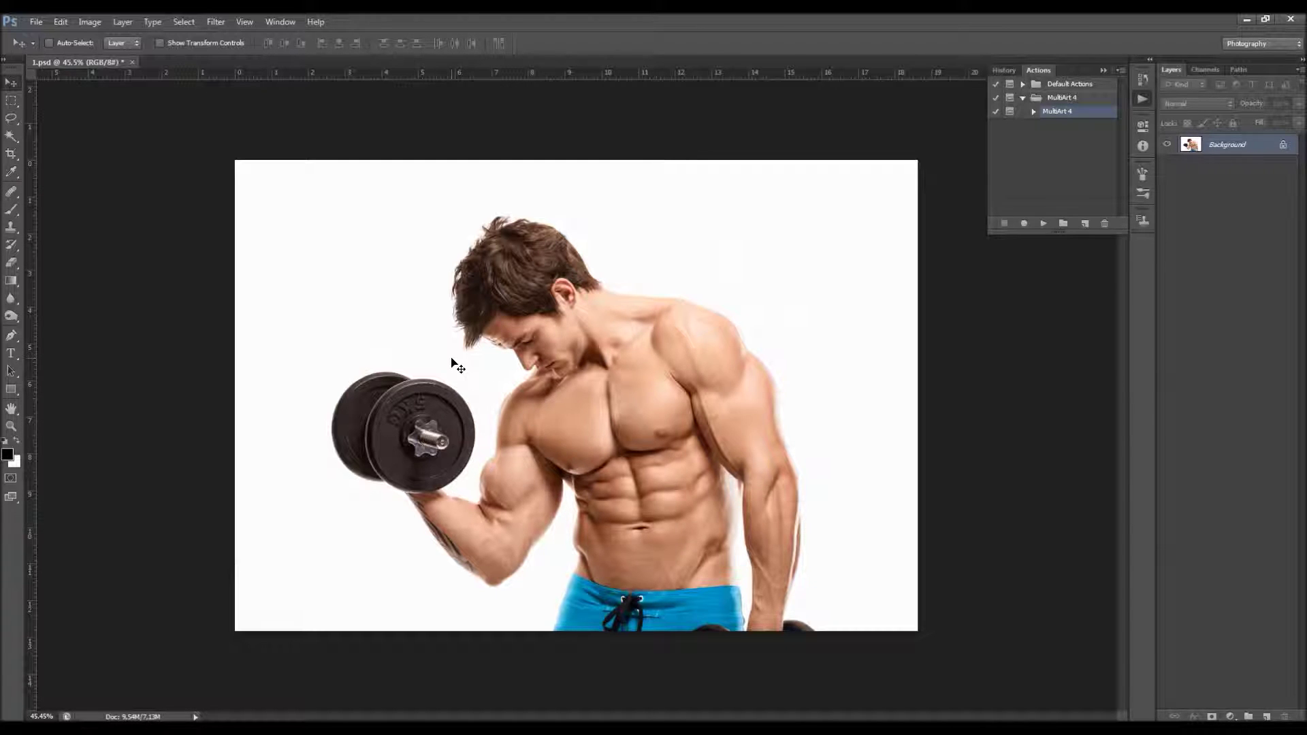
Step: Create a new layer named "brush" above the Background, with Normal mode and 100% opacity
{"action": "left_click", "coordinate": [122, 22]}
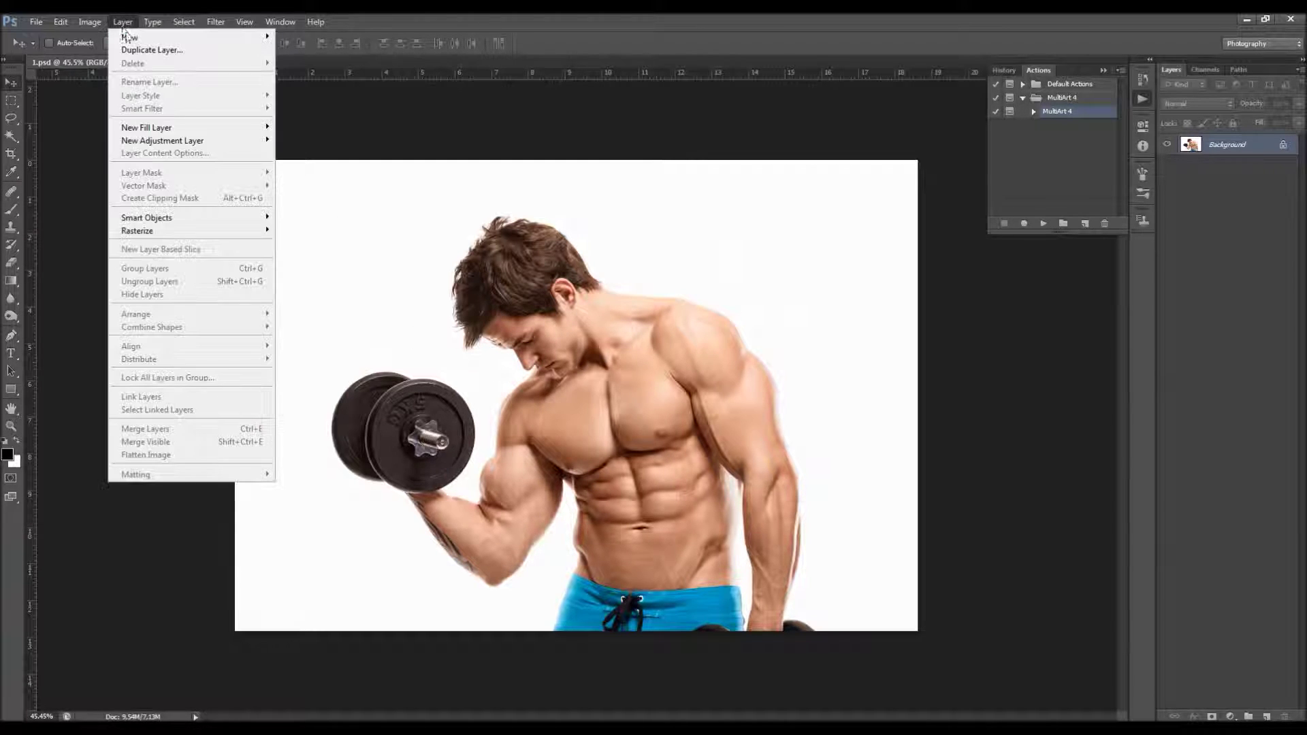
{"action": "mouse_move", "coordinate": [129, 37]}
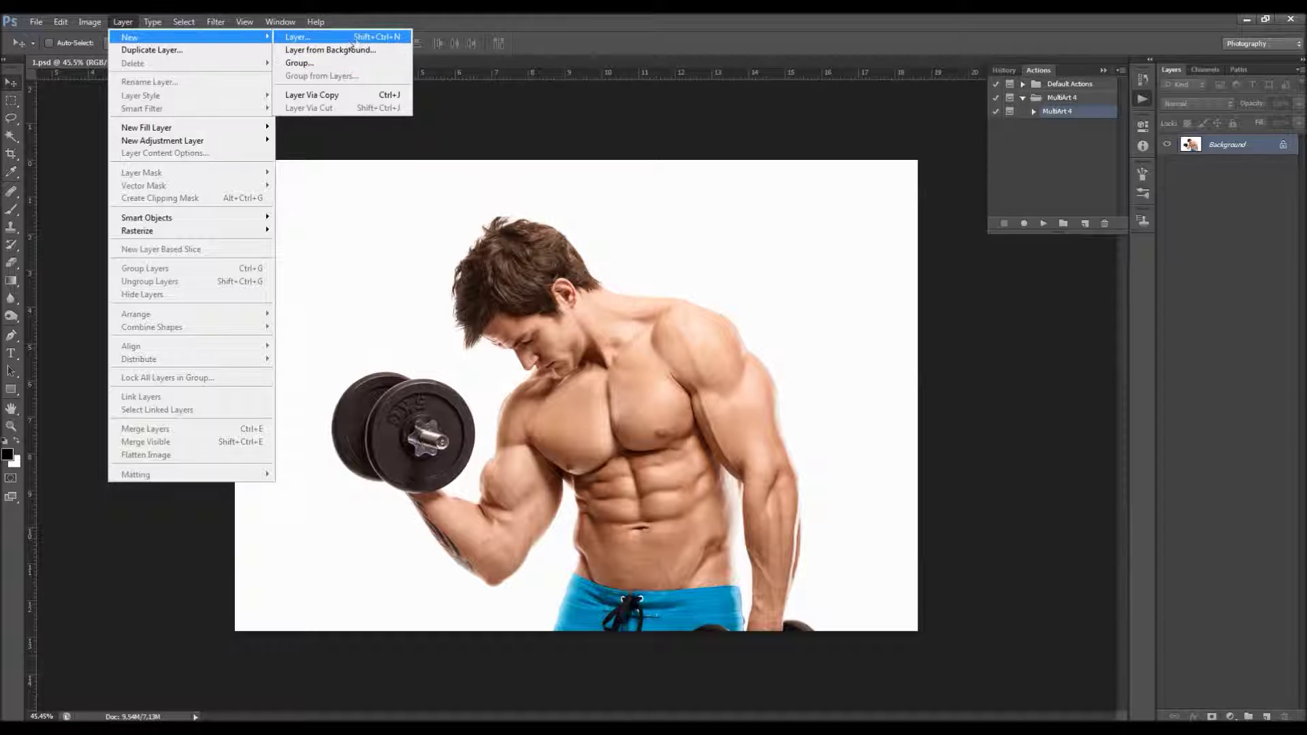
{"action": "left_click", "coordinate": [349, 40]}
{"action": "type", "text": "brush"}
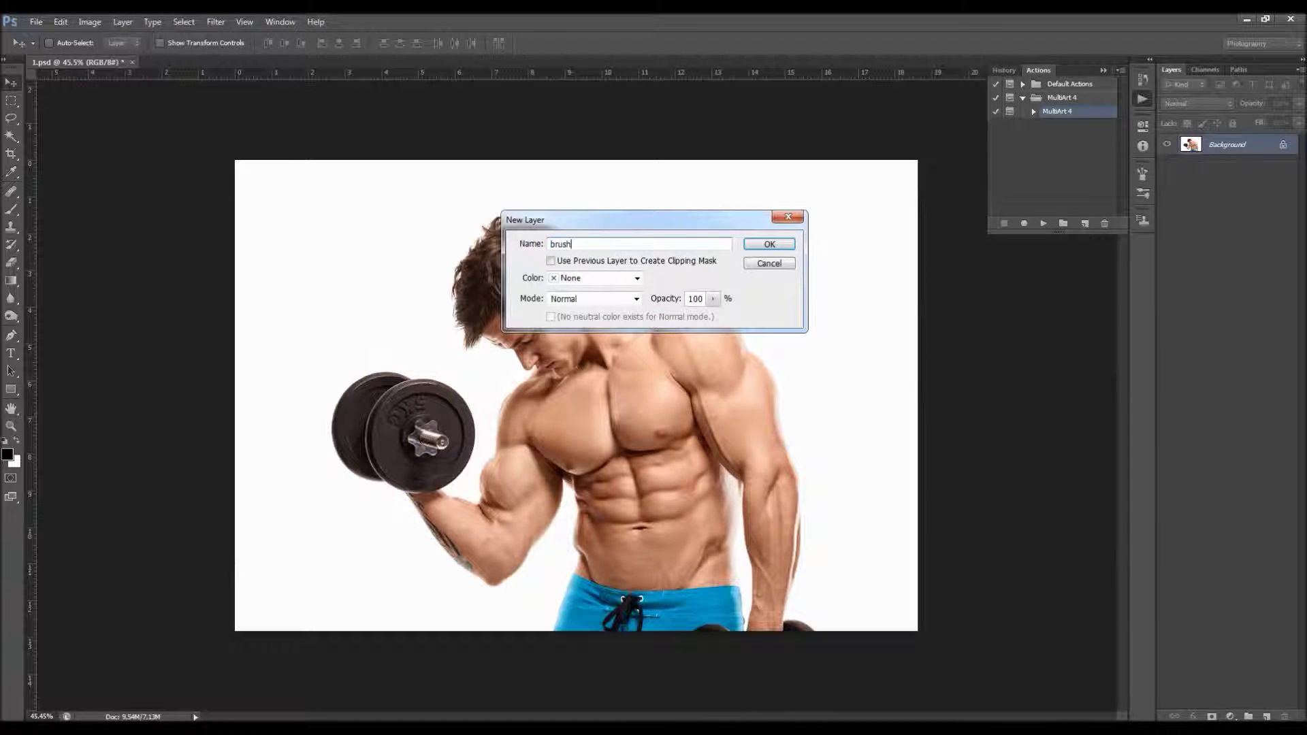
{"action": "mouse_move", "coordinate": [587, 240]}
{"action": "left_mouse_down"}
{"action": "mouse_move", "coordinate": [395, 250]}
{"action": "mouse_move", "coordinate": [582, 247]}
{"action": "mouse_move", "coordinate": [461, 246]}
{"action": "left_mouse_up"}
{"action": "key", "text": "Return"}
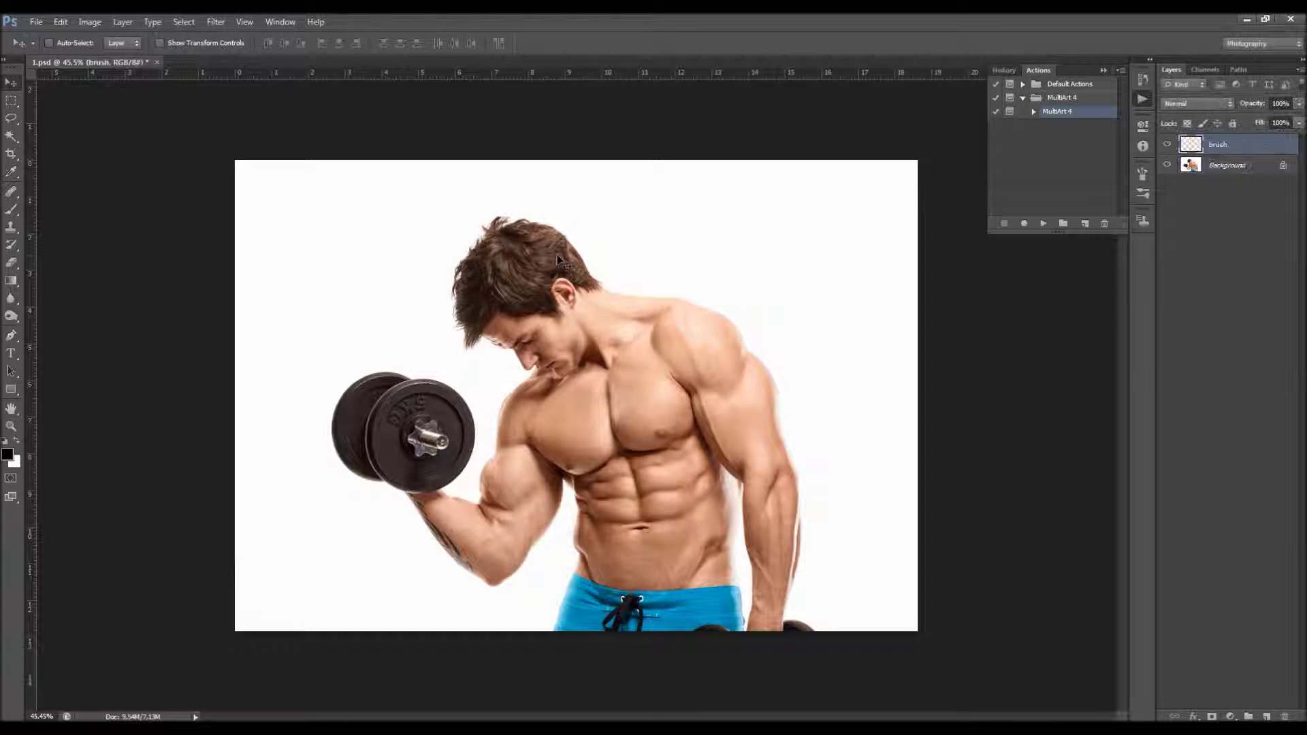
Step: Switch to the Brush tool with a soft round 100 px brush at 100% opacity, and set the foreground colour to red (255)
{"action": "key", "text": "b"}
{"action": "right_click", "coordinate": [571, 253]}
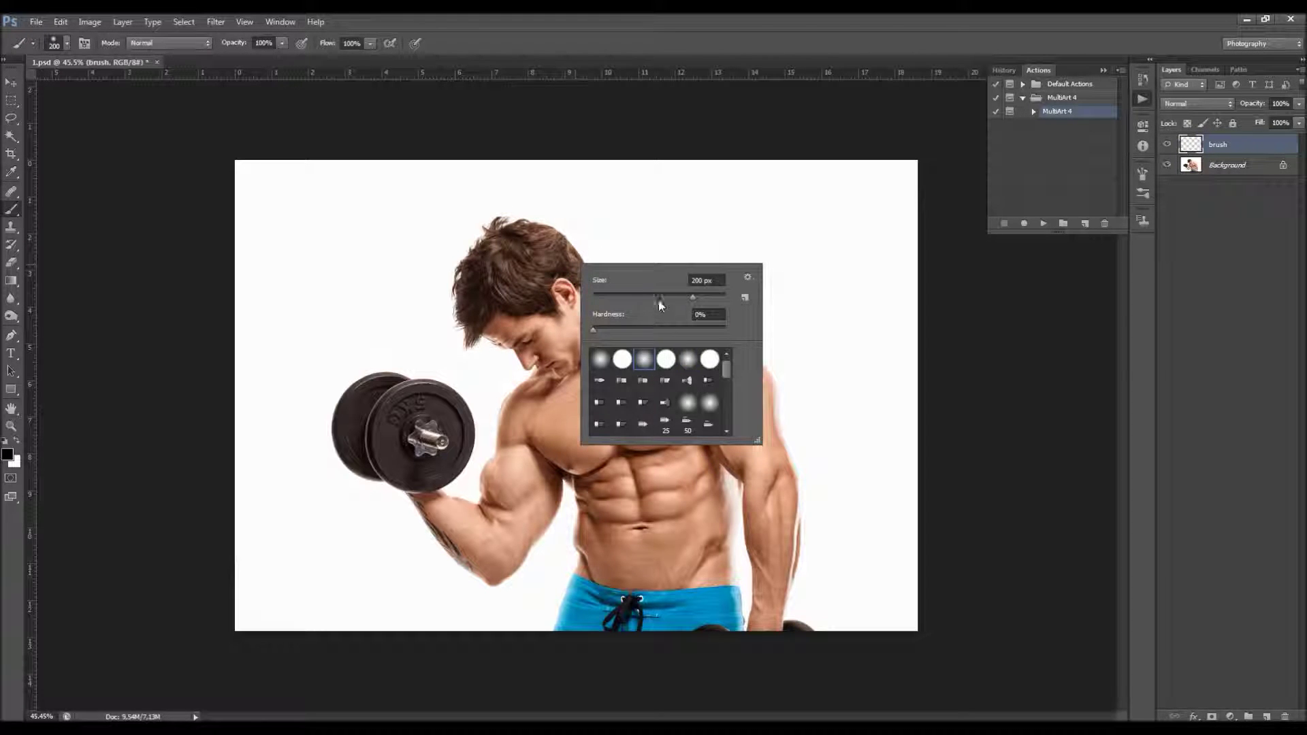
{"action": "key", "text": "Return"}
{"action": "left_click", "coordinate": [267, 44]}
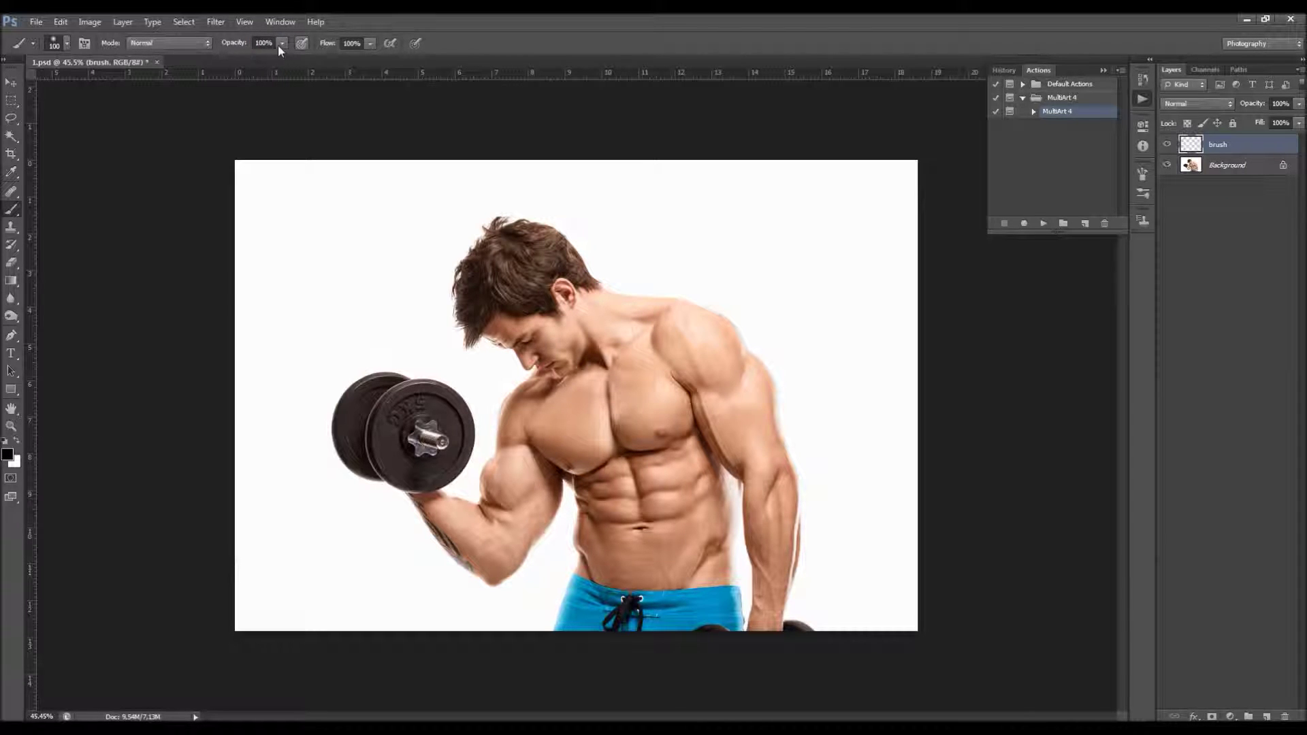
{"action": "left_click", "coordinate": [8, 454]}
{"action": "type", "text": "255"}
{"action": "key", "text": "Return"}
Step: Paint red over the man's head and neck on the brush layer
{"action": "key", "text": "bracketleft"}
{"action": "key", "text": "bracketleft"}
{"action": "mouse_move", "coordinate": [562, 290]}
{"action": "left_mouse_down"}
{"action": "mouse_move", "coordinate": [559, 351]}
{"action": "mouse_move", "coordinate": [531, 318]}
{"action": "mouse_move", "coordinate": [485, 317]}
{"action": "mouse_move", "coordinate": [480, 300]}
{"action": "mouse_move", "coordinate": [487, 268]}
{"action": "mouse_move", "coordinate": [527, 276]}
{"action": "mouse_move", "coordinate": [596, 337]}
{"action": "left_mouse_up"}
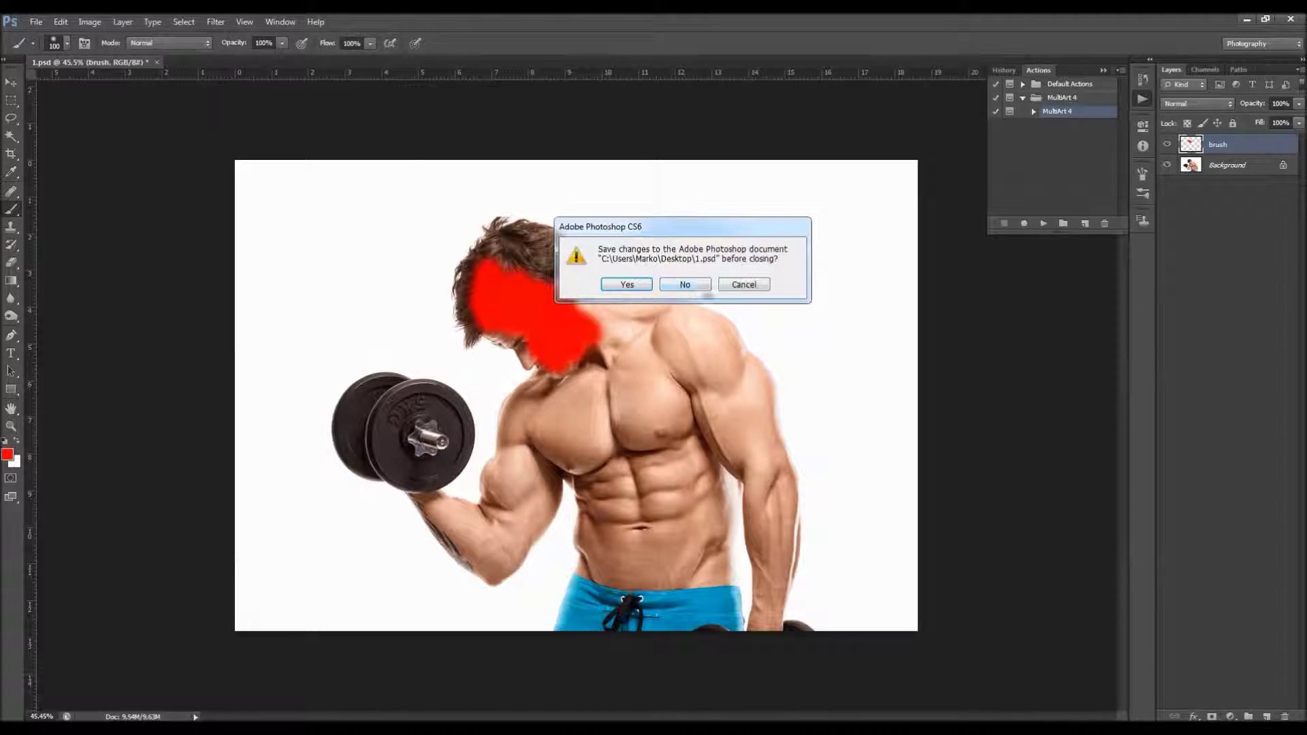
Step: Close 1.psd without saving, open brush.psd, and toggle its painted brush layer off and on to compare it with the photo
{"action": "left_click", "coordinate": [701, 285]}
{"action": "left_click", "coordinate": [36, 22]}
{"action": "left_click", "coordinate": [41, 49]}
{"action": "double_click", "coordinate": [585, 293]}
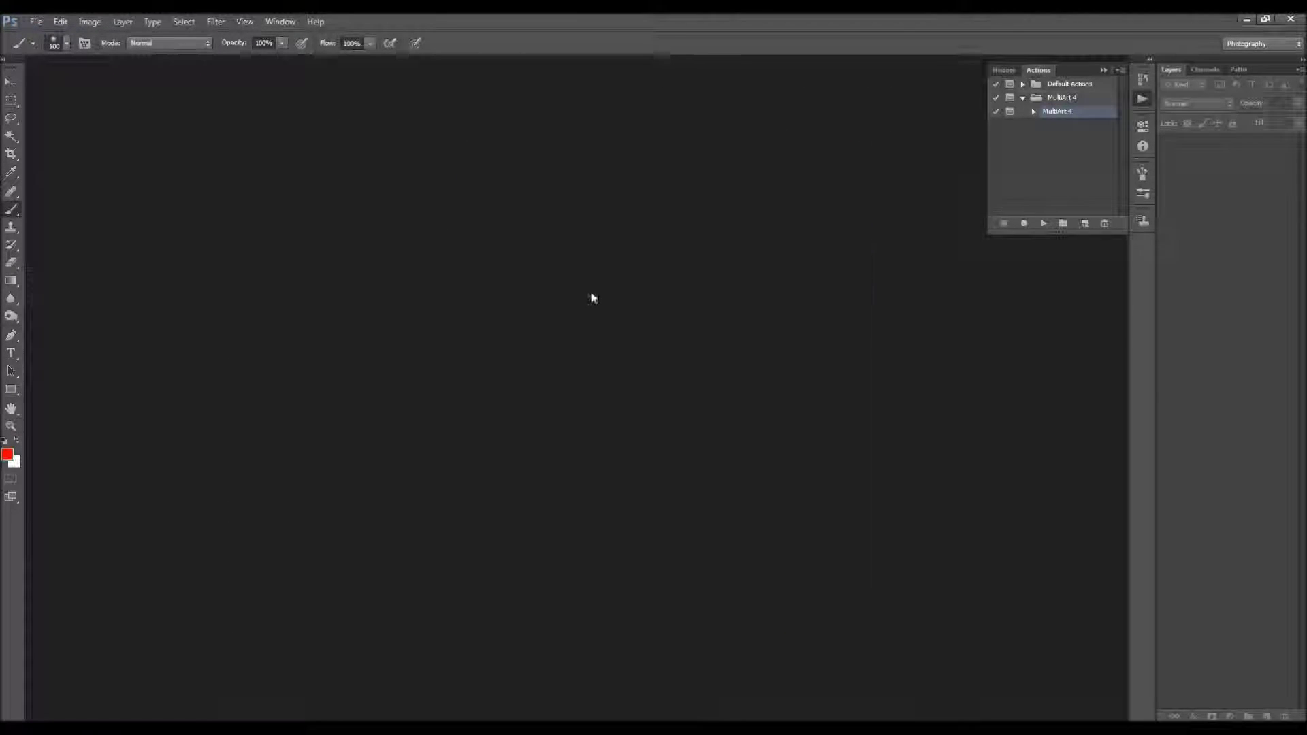
{"action": "left_click", "coordinate": [1167, 144]}
{"action": "left_click", "coordinate": [1167, 144]}
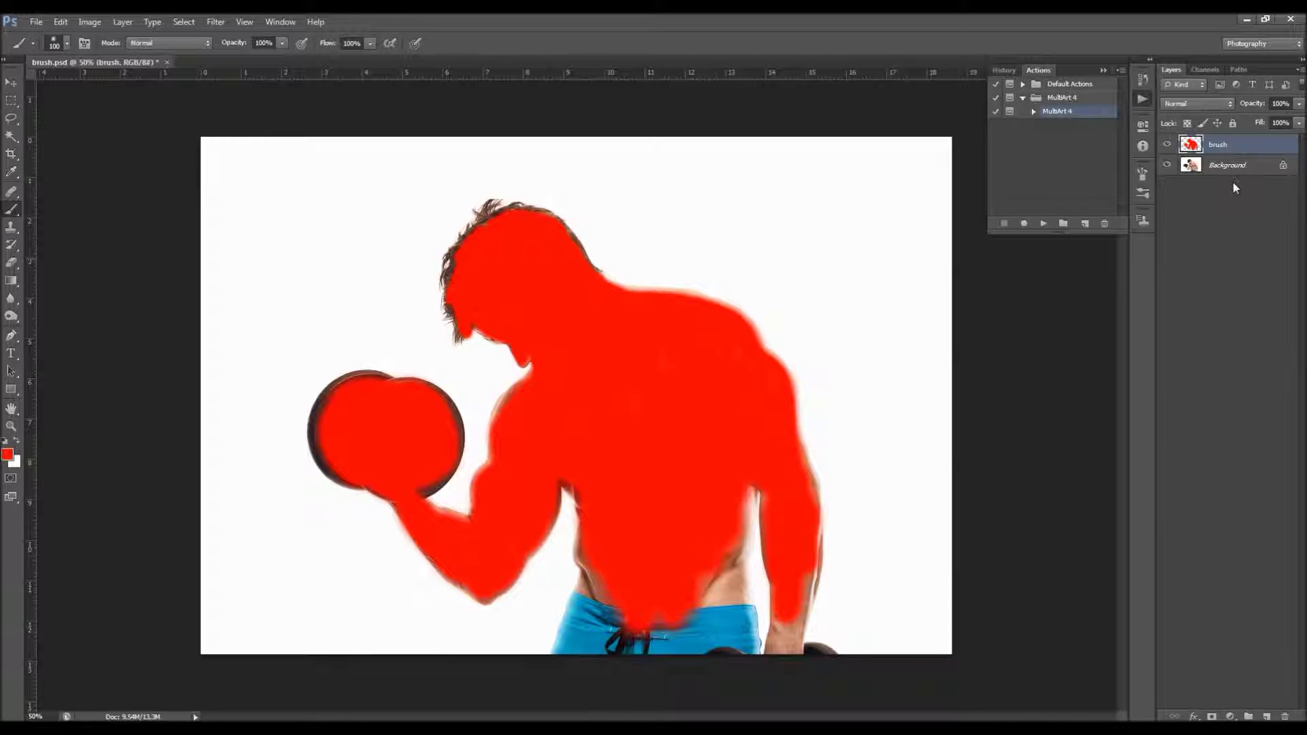
Step: Hide the brush layer, select the Background's white backdrop with the Magic Wand at tolerance 15, and invert the selection to the man
{"action": "left_click", "coordinate": [1168, 144]}
{"action": "left_click", "coordinate": [1207, 162]}
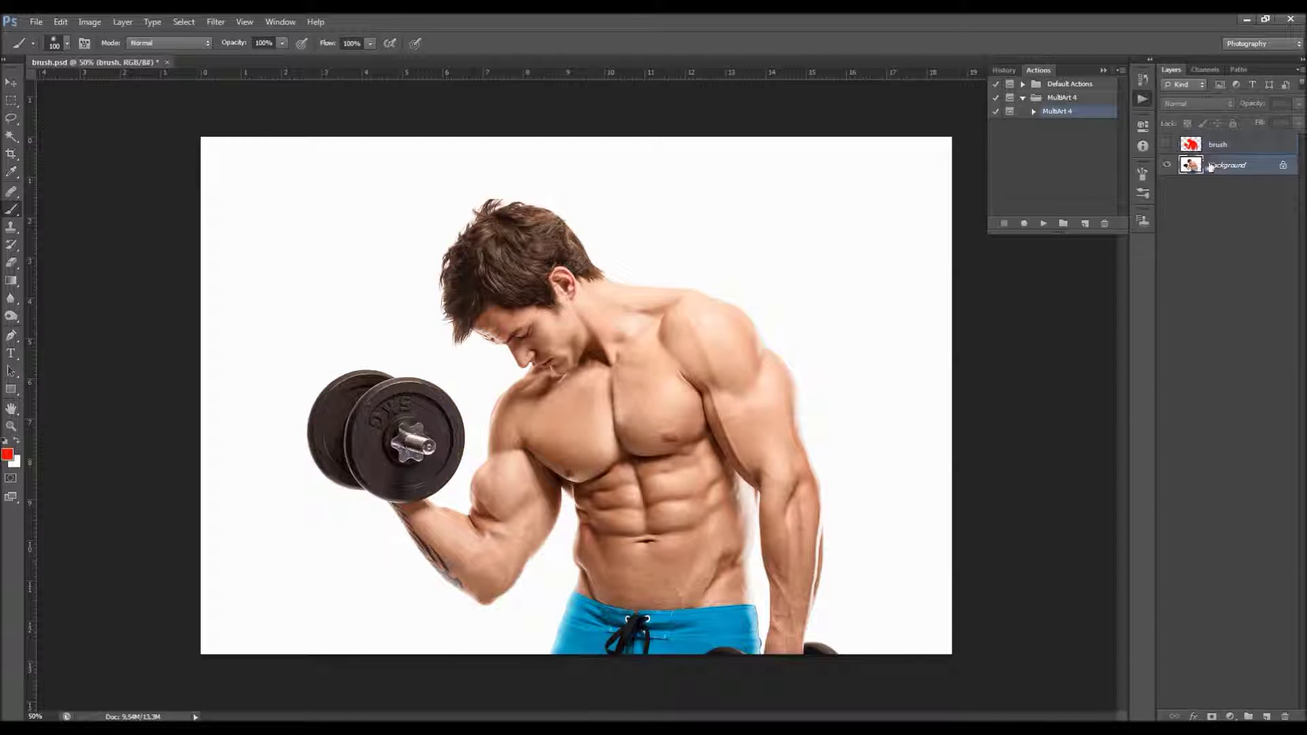
{"action": "left_click", "coordinate": [10, 138]}
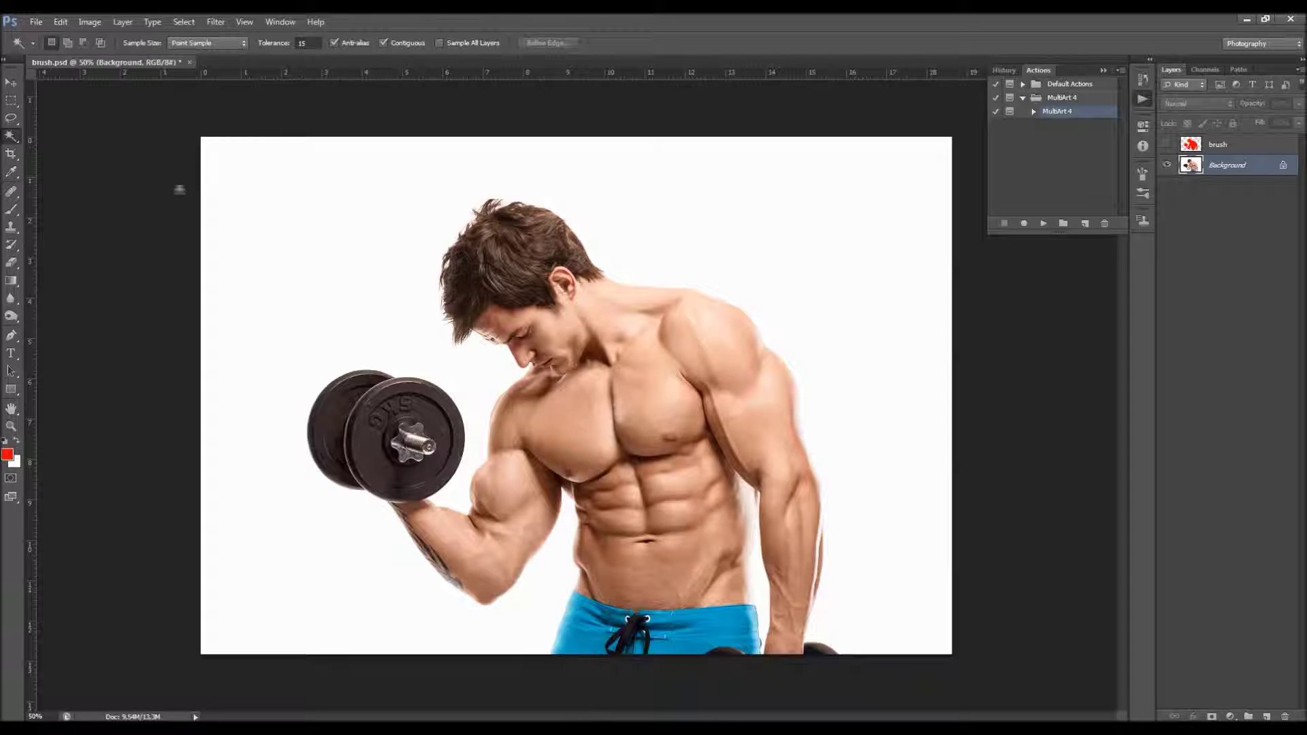
{"action": "right_click", "coordinate": [15, 138]}
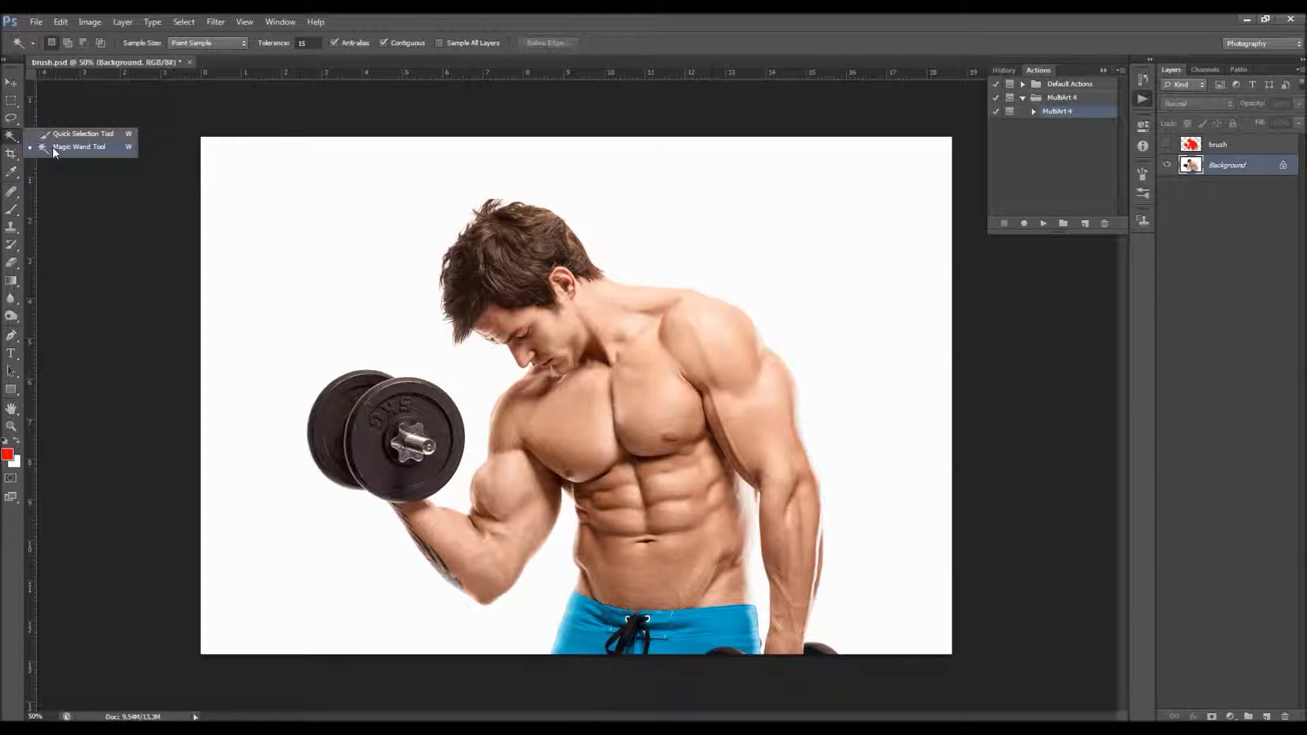
{"action": "left_click", "coordinate": [54, 148]}
{"action": "left_click", "coordinate": [307, 42]}
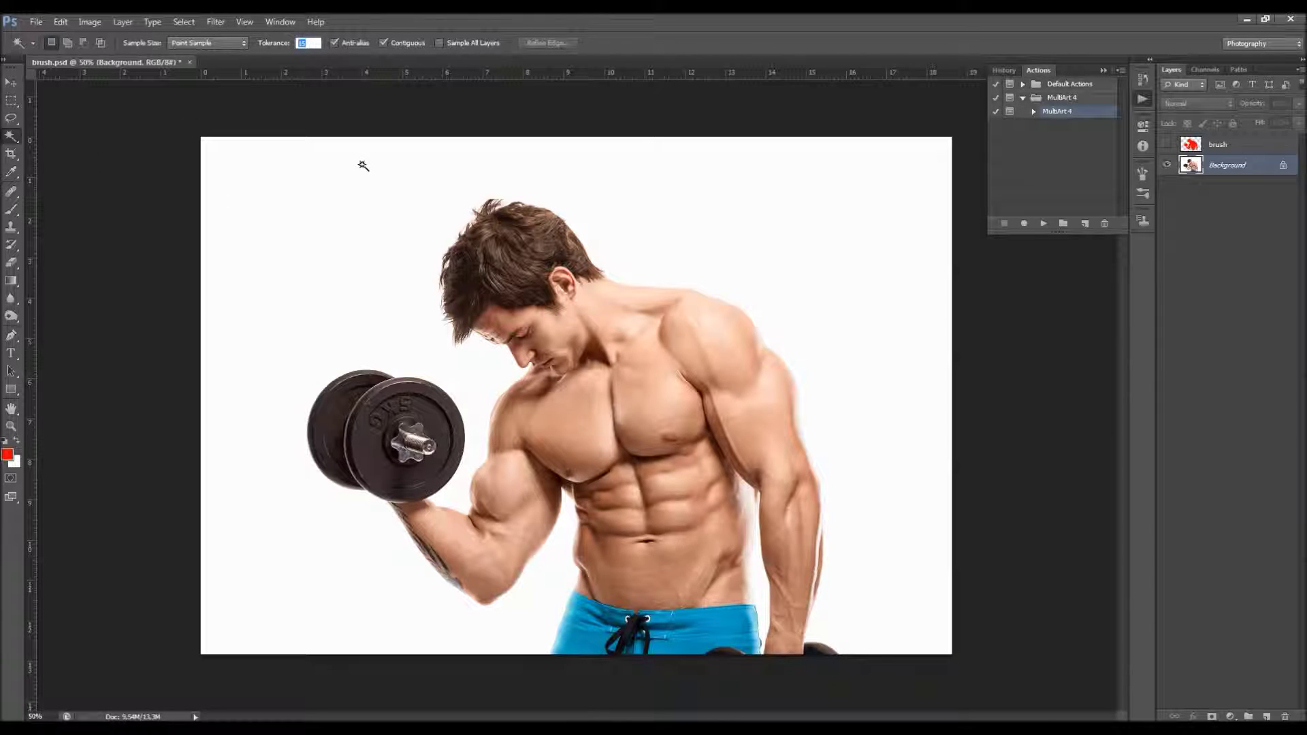
{"action": "left_click", "coordinate": [354, 248]}
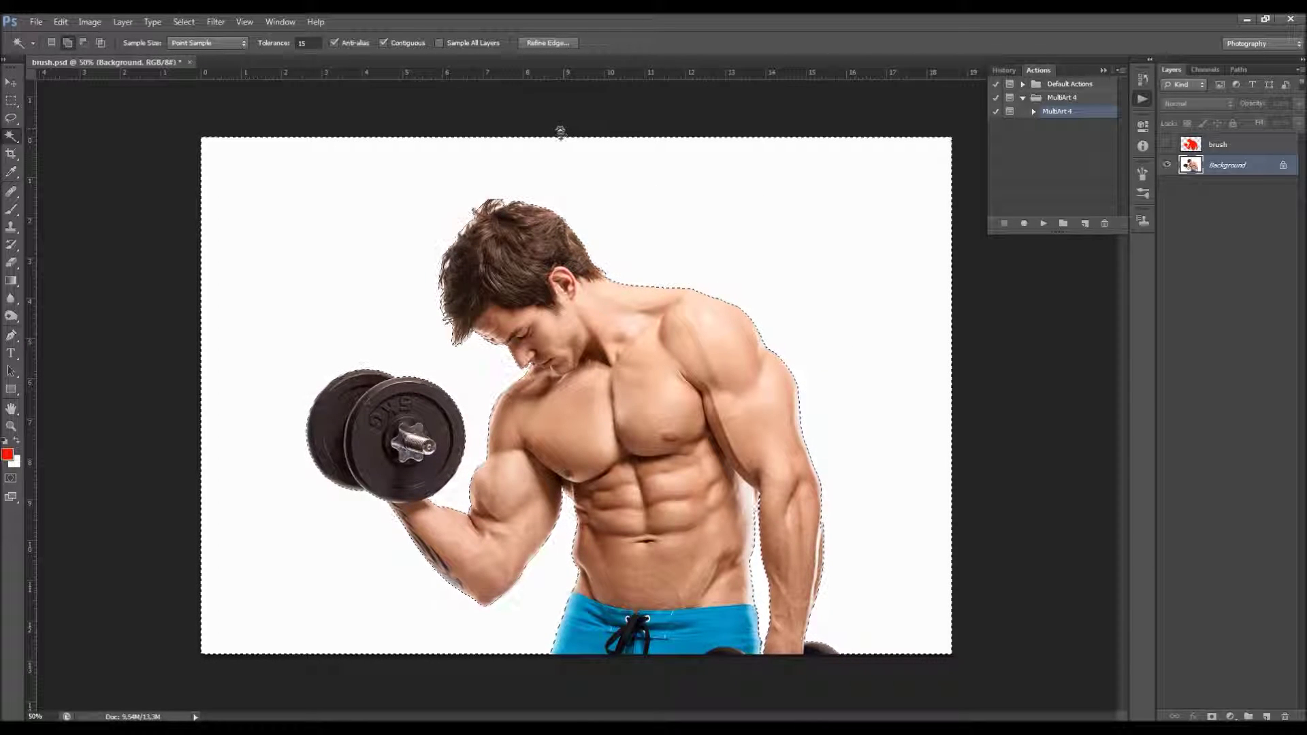
{"action": "left_click", "coordinate": [184, 22]}
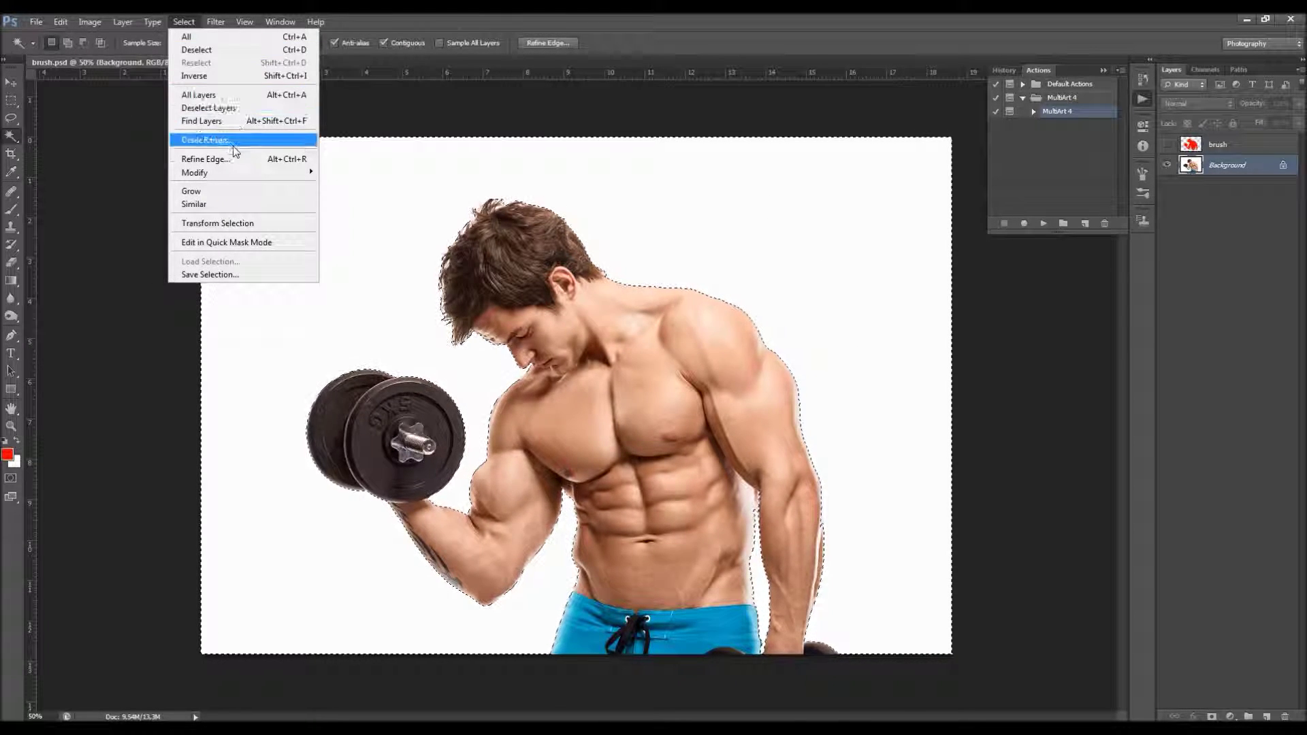
{"action": "left_click", "coordinate": [194, 75]}
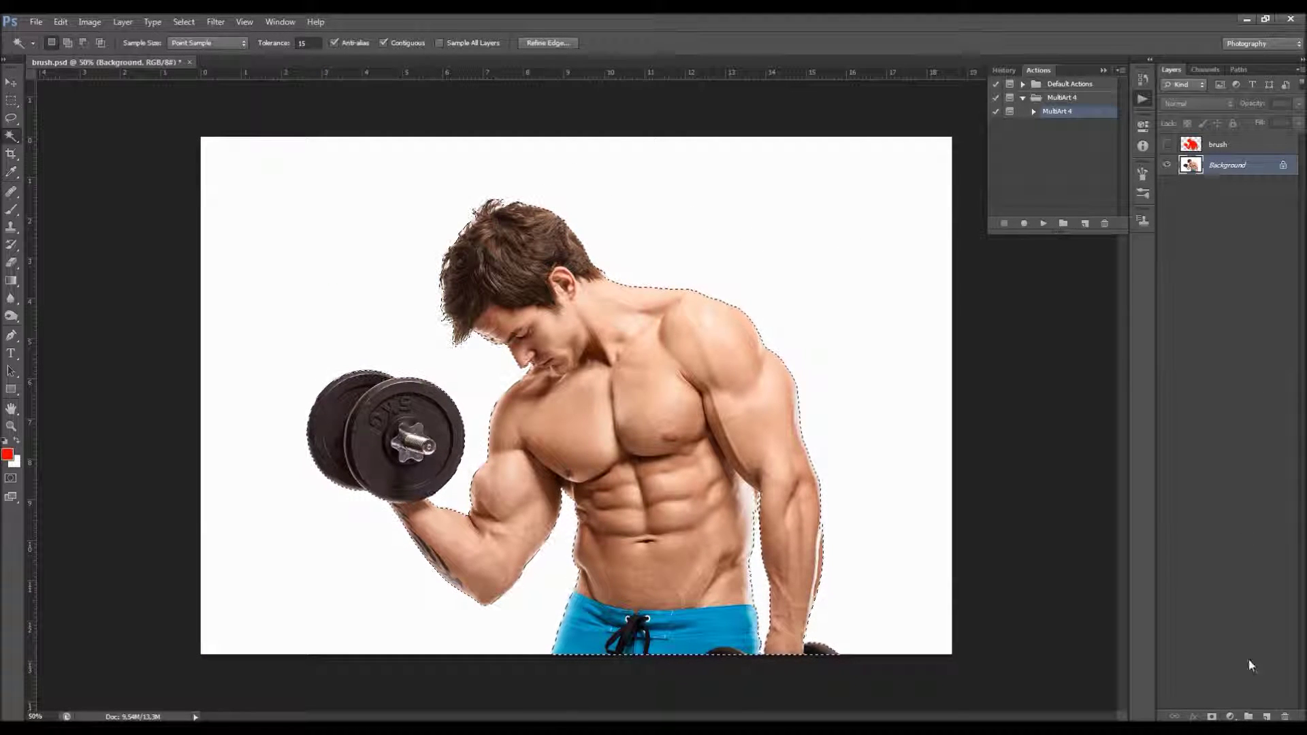
Step: Add a new layer directly above the Background and name it "brush"
{"action": "left_click", "coordinate": [1267, 716]}
{"action": "double_click", "coordinate": [1221, 165]}
{"action": "type", "text": "brush"}
{"action": "key", "text": "Return"}
Step: Fill the man-shaped selection with the red foreground colour at 100% opacity in Normal mode, and deselect
{"action": "left_click", "coordinate": [61, 22]}
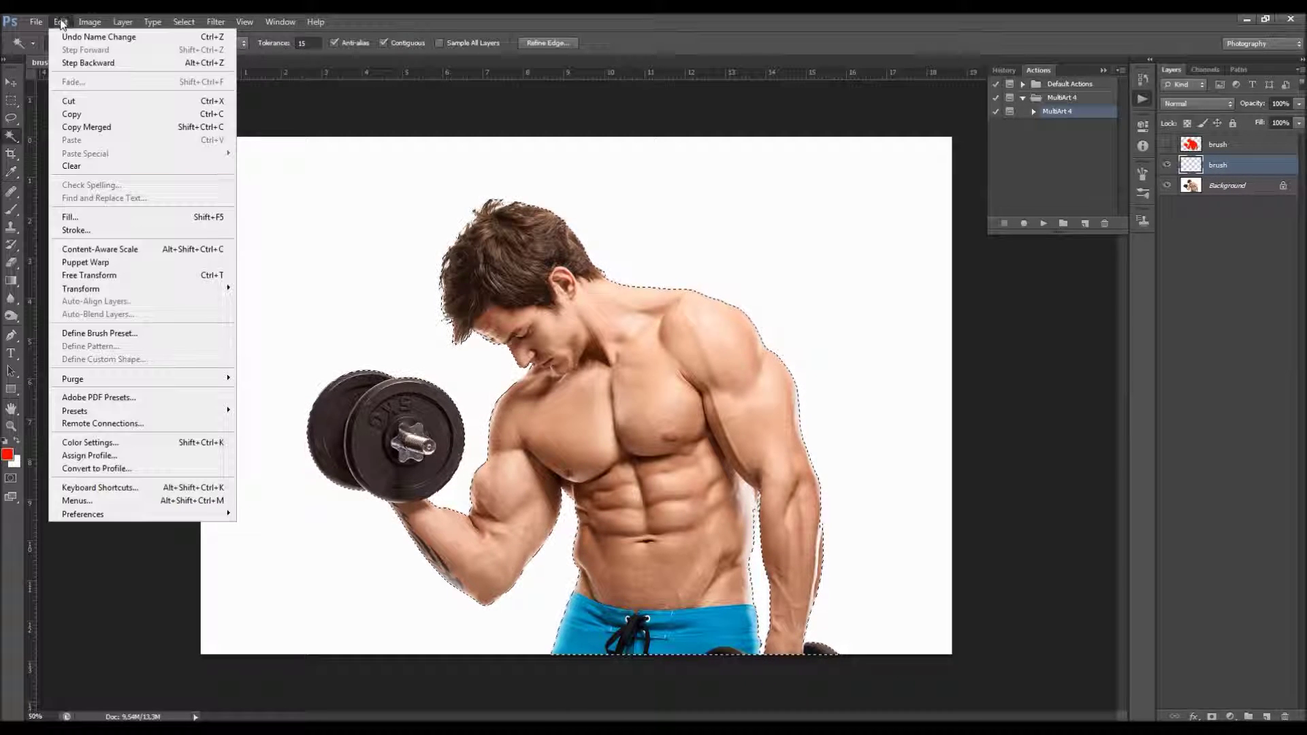
{"action": "left_click", "coordinate": [116, 216]}
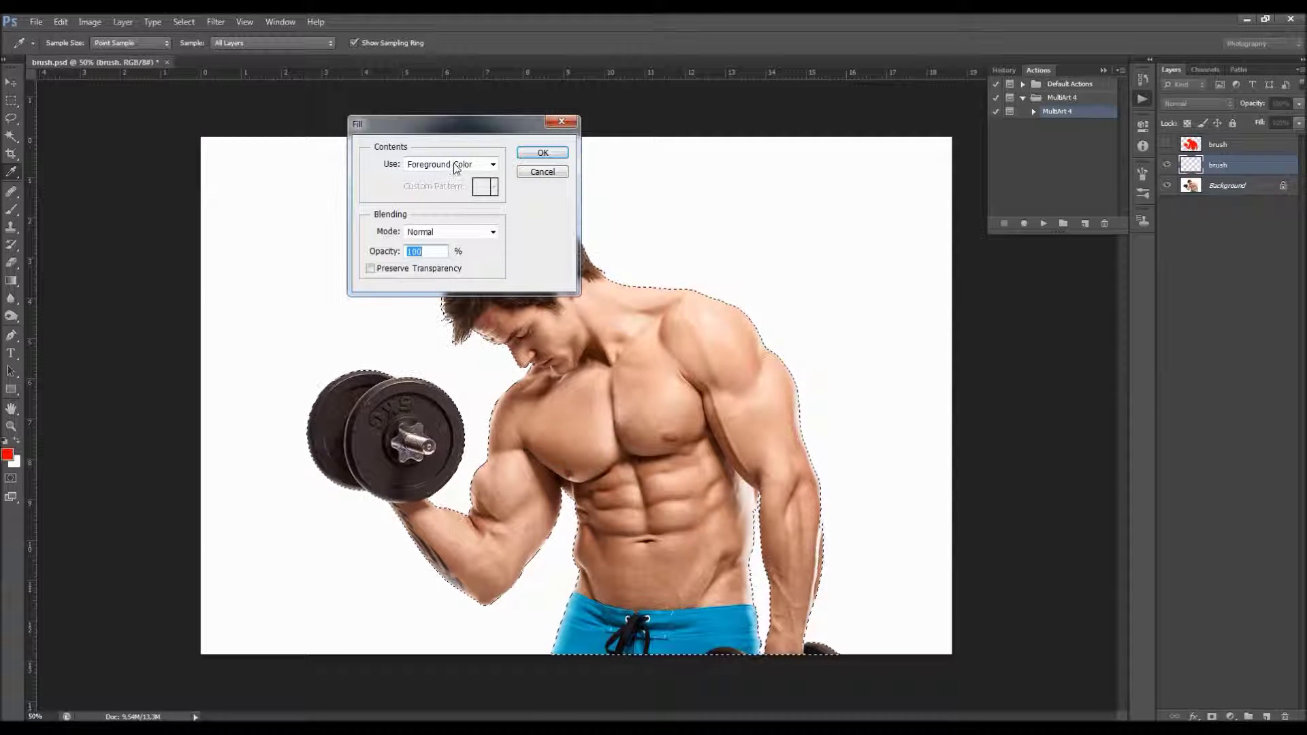
{"action": "left_click", "coordinate": [538, 154]}
{"action": "key", "text": "w"}
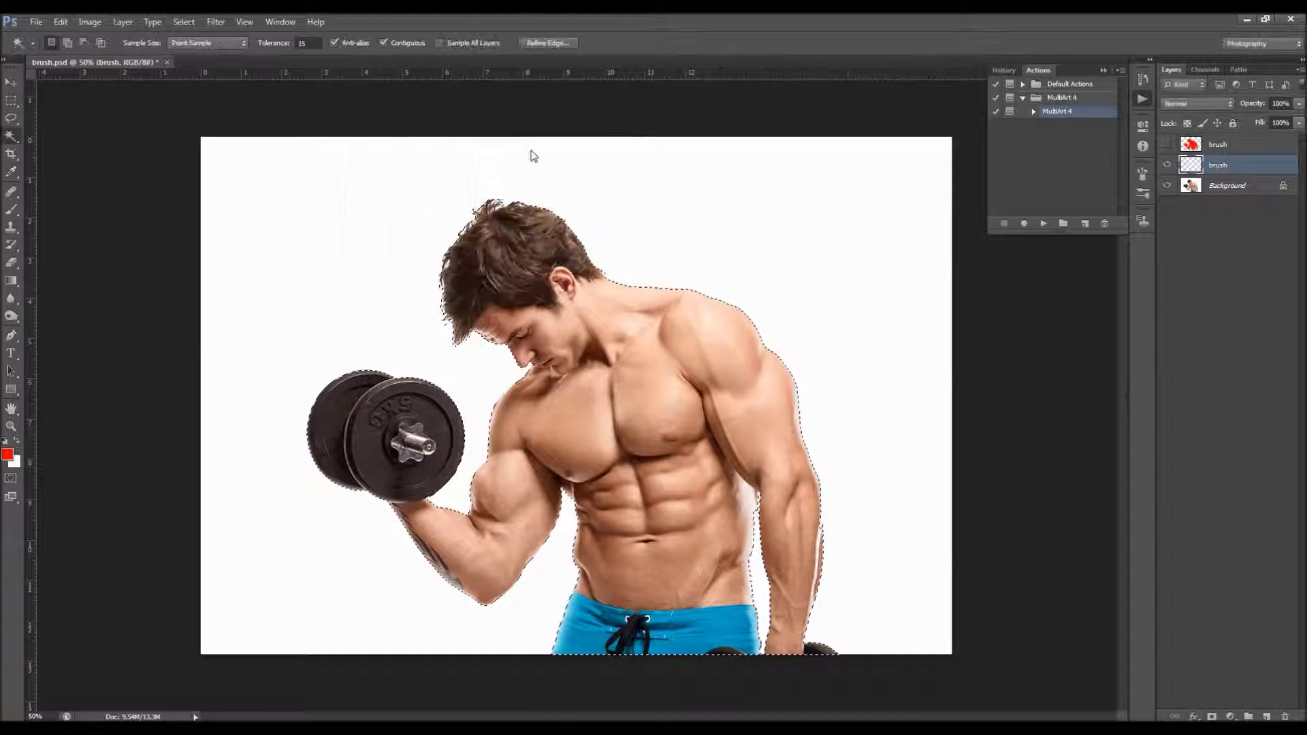
{"action": "key", "text": "ctrl+d"}
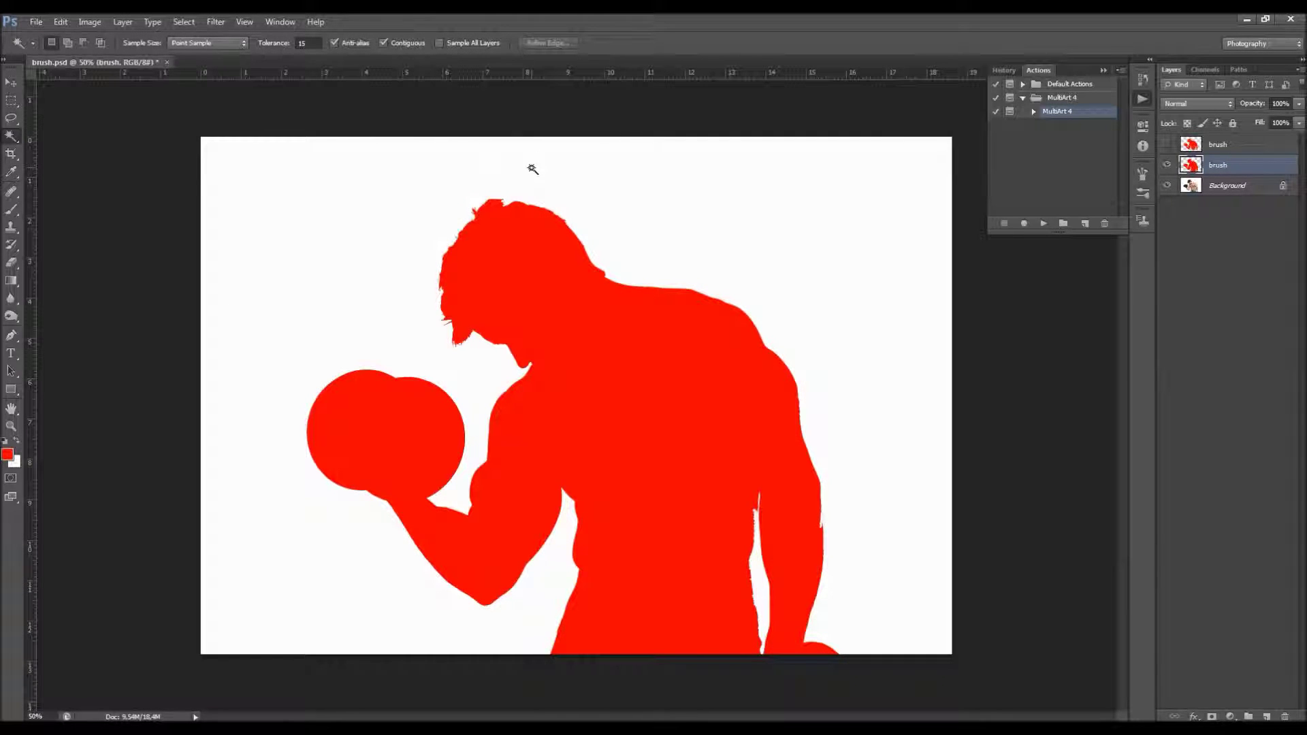
Step: Try a Gaussian Blur with a 12.7 px radius on the red-filled silhouette layer
{"action": "key", "text": "v"}
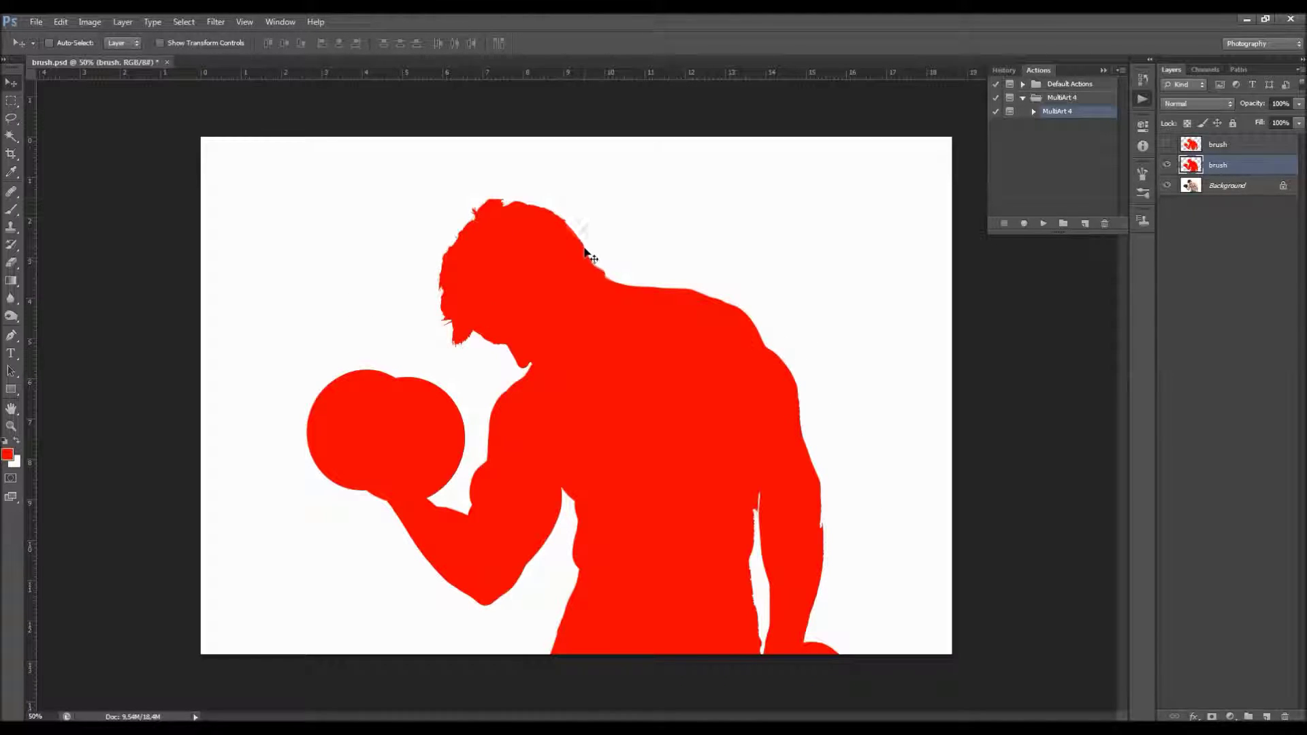
{"action": "left_click", "coordinate": [215, 22]}
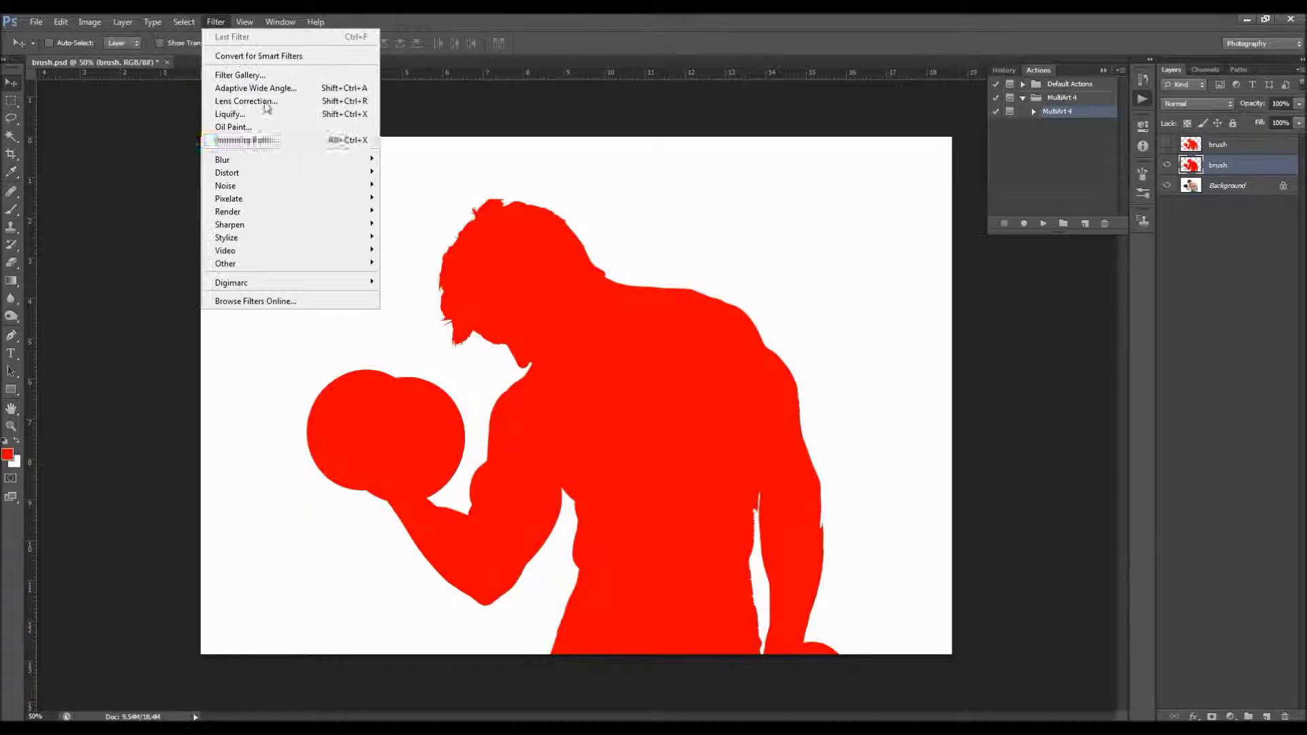
{"action": "left_click", "coordinate": [426, 263]}
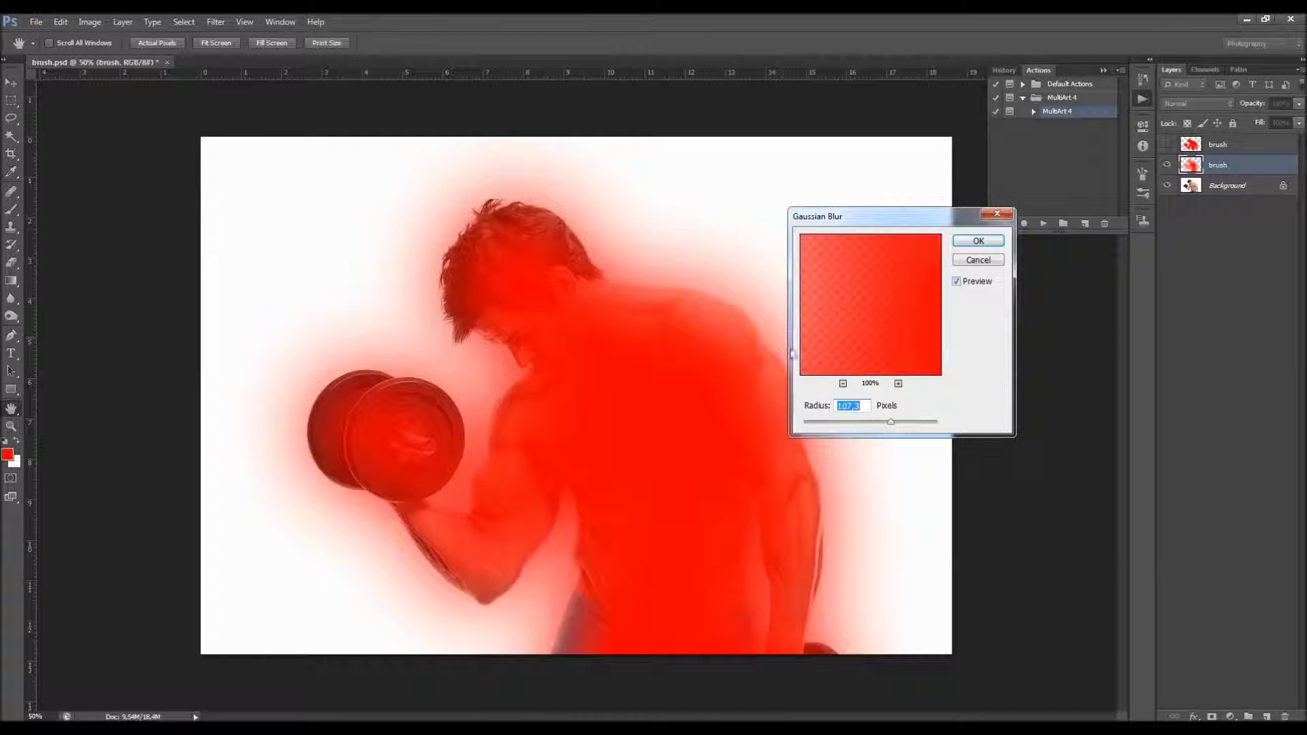
{"action": "left_click", "coordinate": [855, 423]}
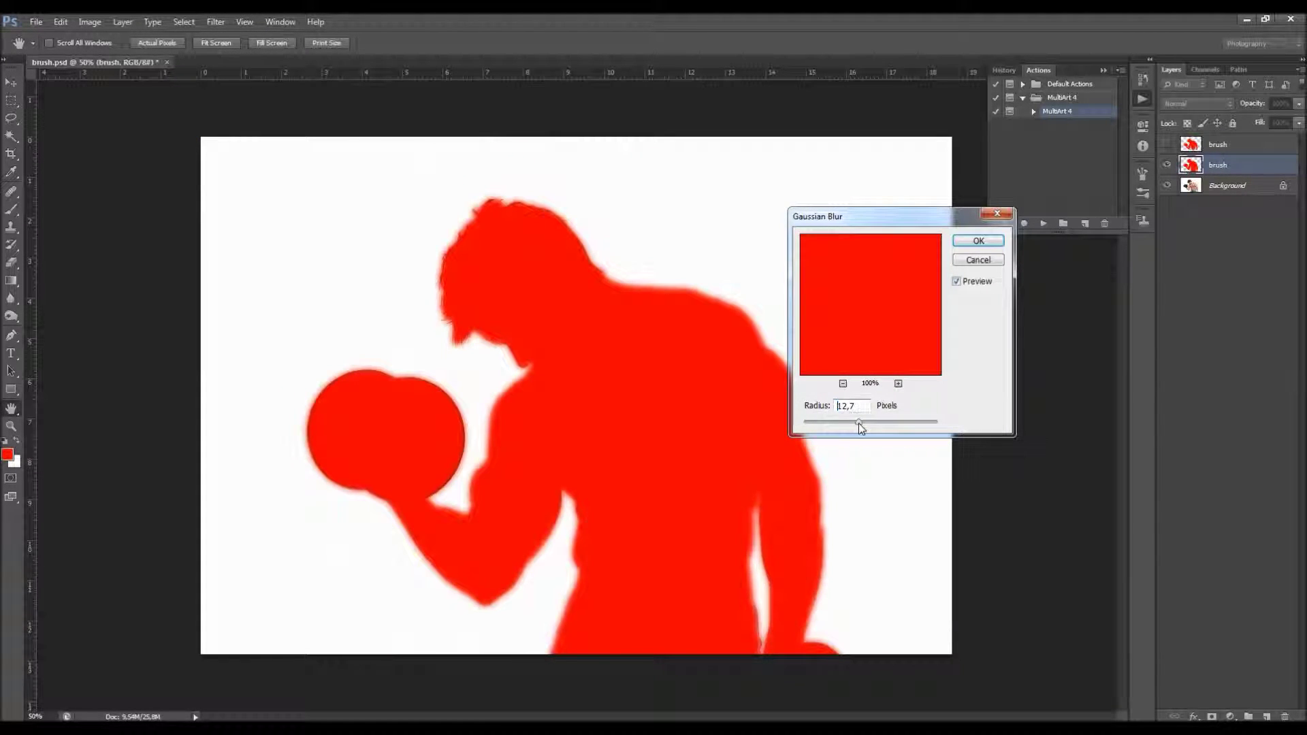
{"action": "left_click", "coordinate": [978, 259]}
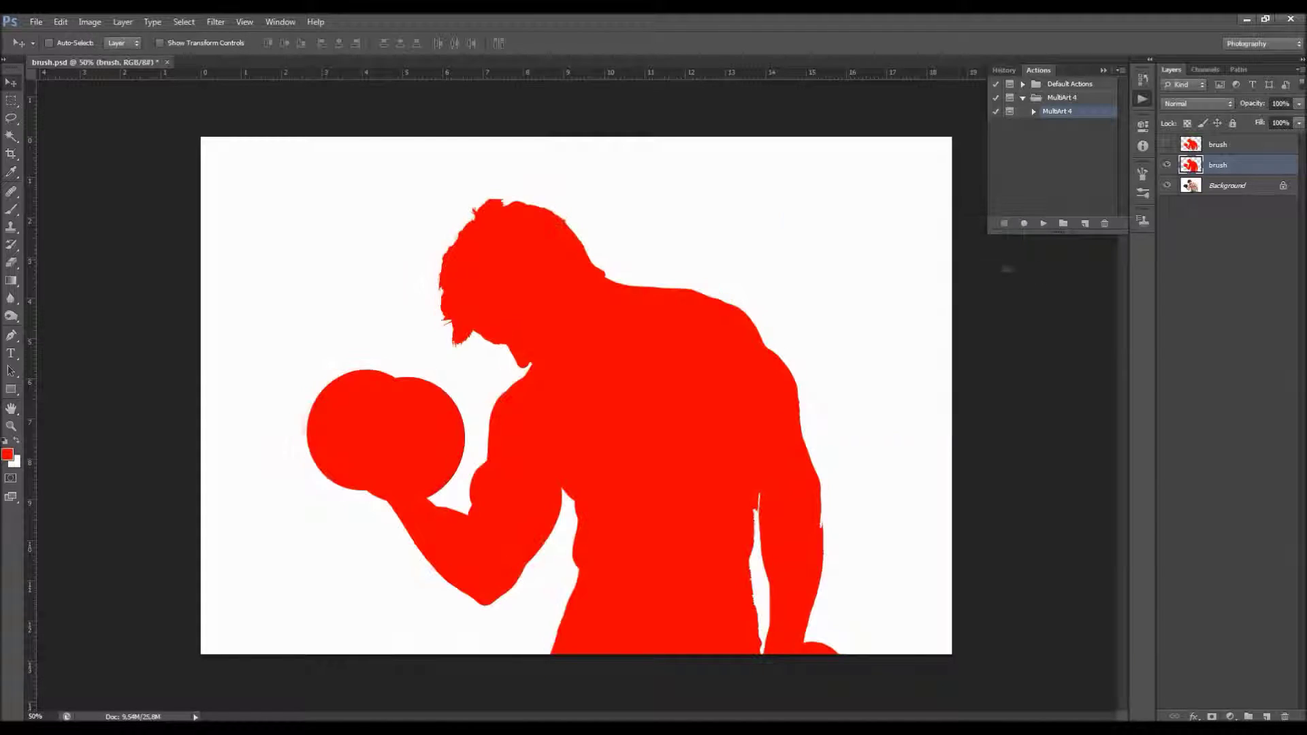
Step: Delete the red-filled silhouette layer, and show and select the hand-painted brush layer
{"action": "key", "text": "Delete"}
{"action": "left_click", "coordinate": [1166, 145]}
{"action": "left_click", "coordinate": [1188, 145]}
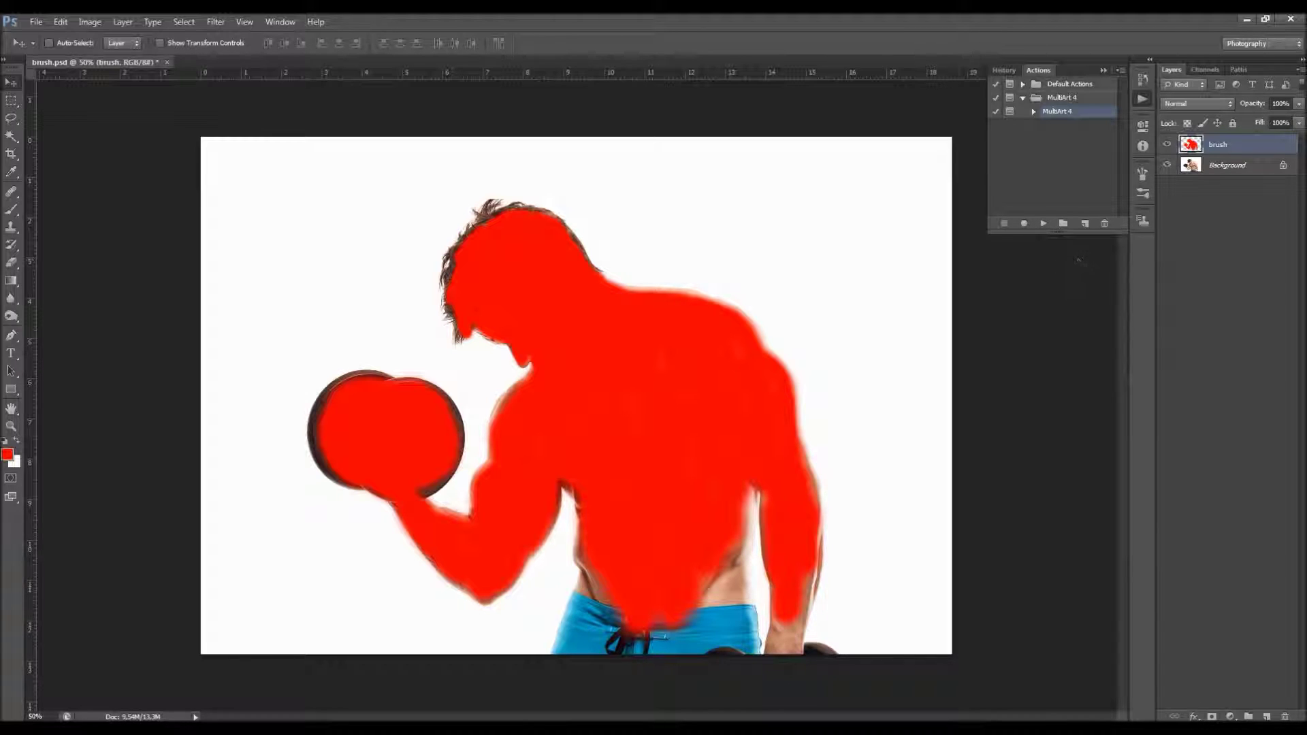
Step: Run the MultiArt 4 action and place the desktop file Photo as the image to combine
{"action": "left_click", "coordinate": [1043, 224]}
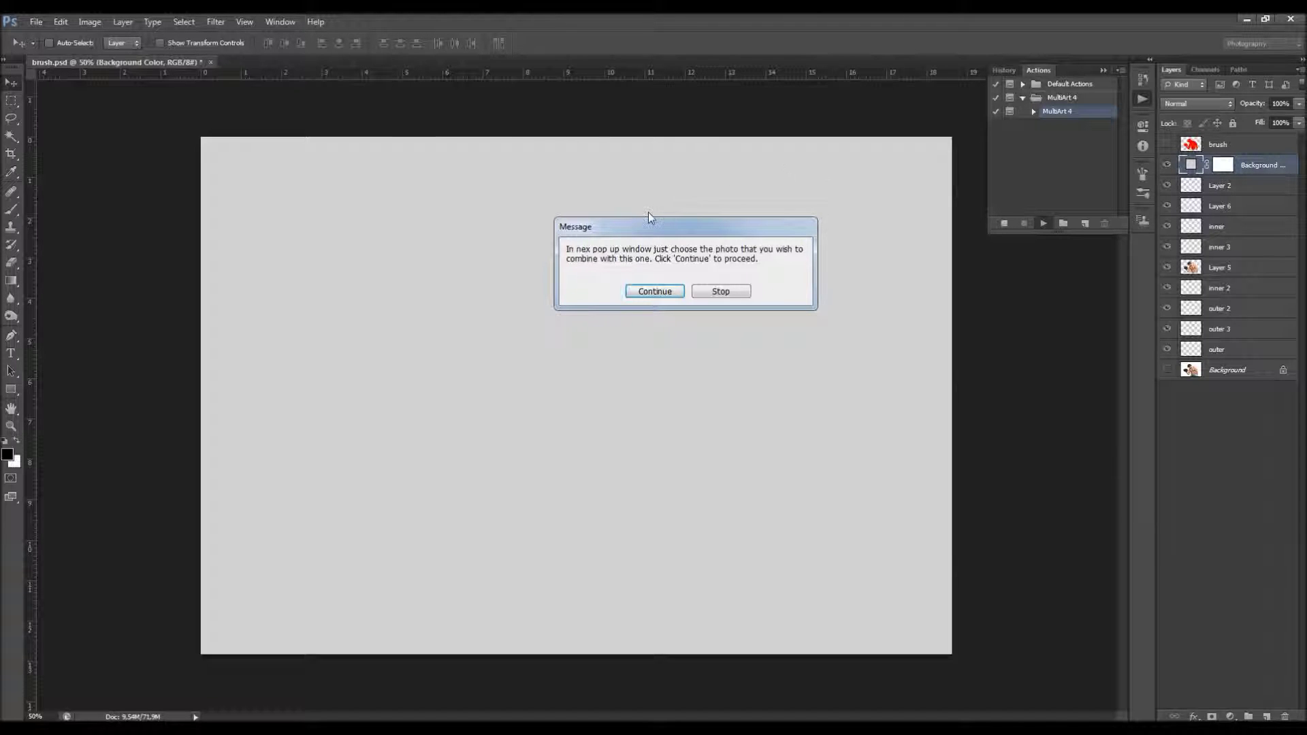
{"action": "mouse_move", "coordinate": [645, 220]}
{"action": "left_mouse_down"}
{"action": "mouse_move", "coordinate": [632, 211]}
{"action": "mouse_move", "coordinate": [655, 231]}
{"action": "left_mouse_up"}
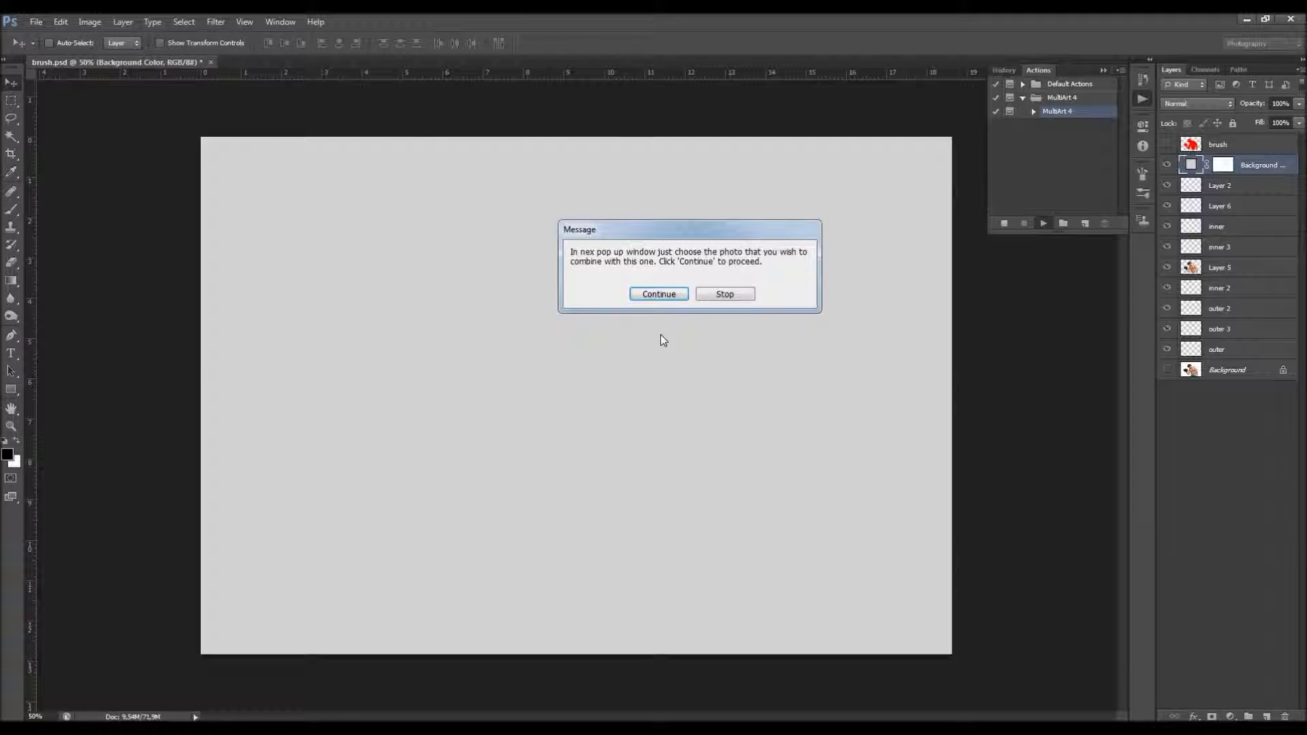
{"action": "left_click", "coordinate": [662, 295]}
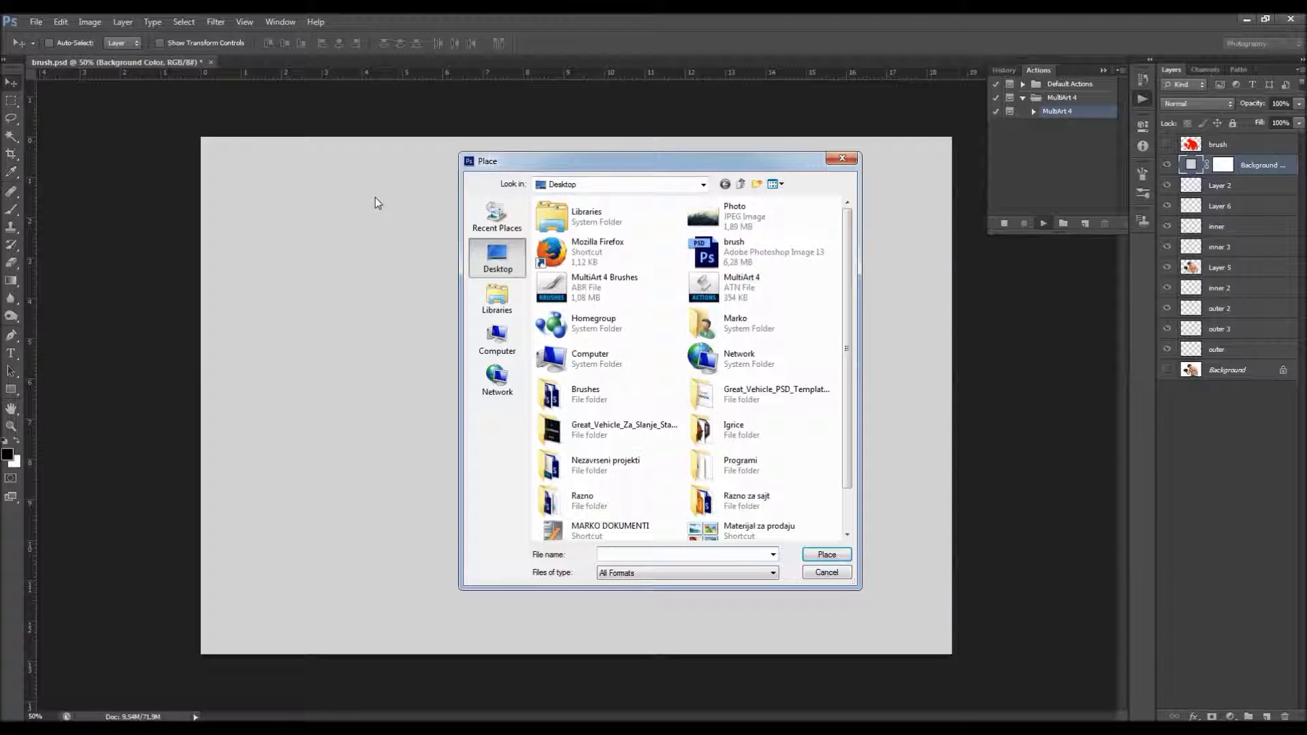
{"action": "left_click", "coordinate": [757, 197]}
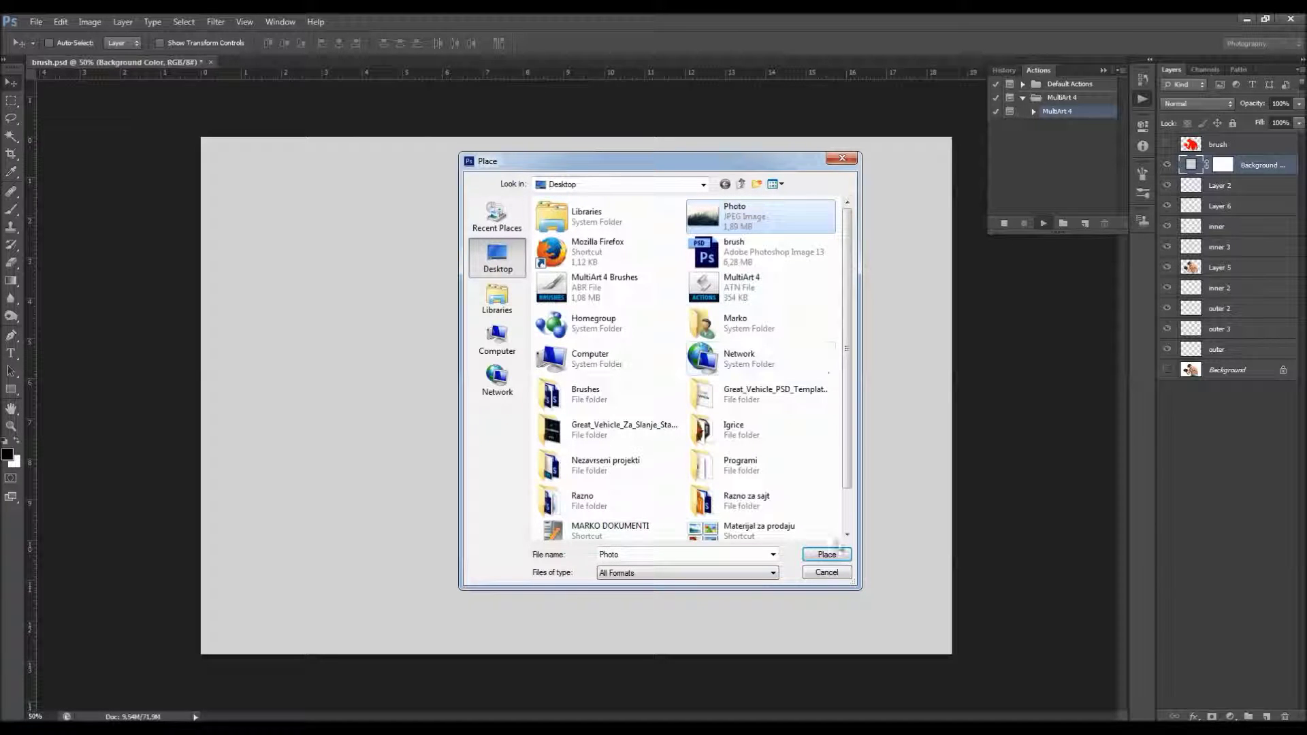
{"action": "left_click", "coordinate": [827, 554]}
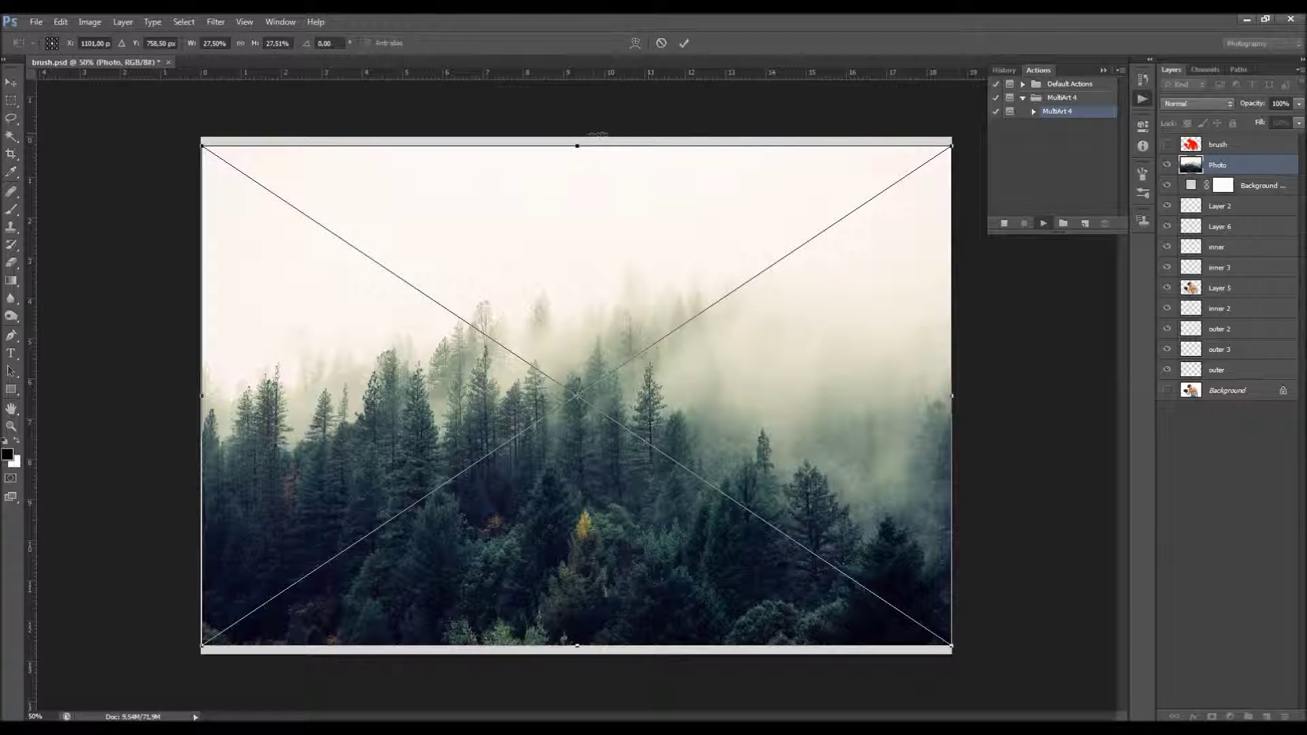
Step: Enlarge the placed forest photo to about 29.11% so it covers the whole canvas, and commit the placement
{"action": "left_click_drag", "start_coordinate": [577, 146], "coordinate": [577, 136]}
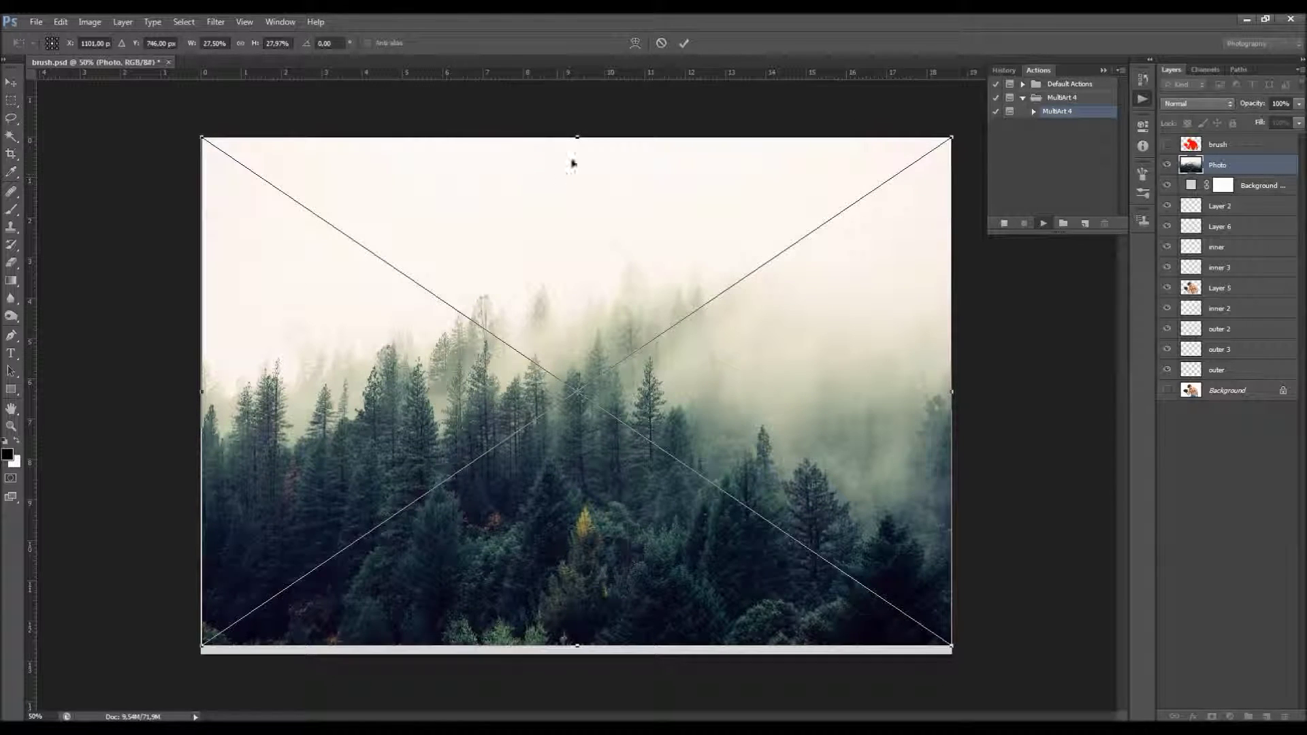
{"action": "left_click_drag", "start_coordinate": [577, 649], "coordinate": [578, 652]}
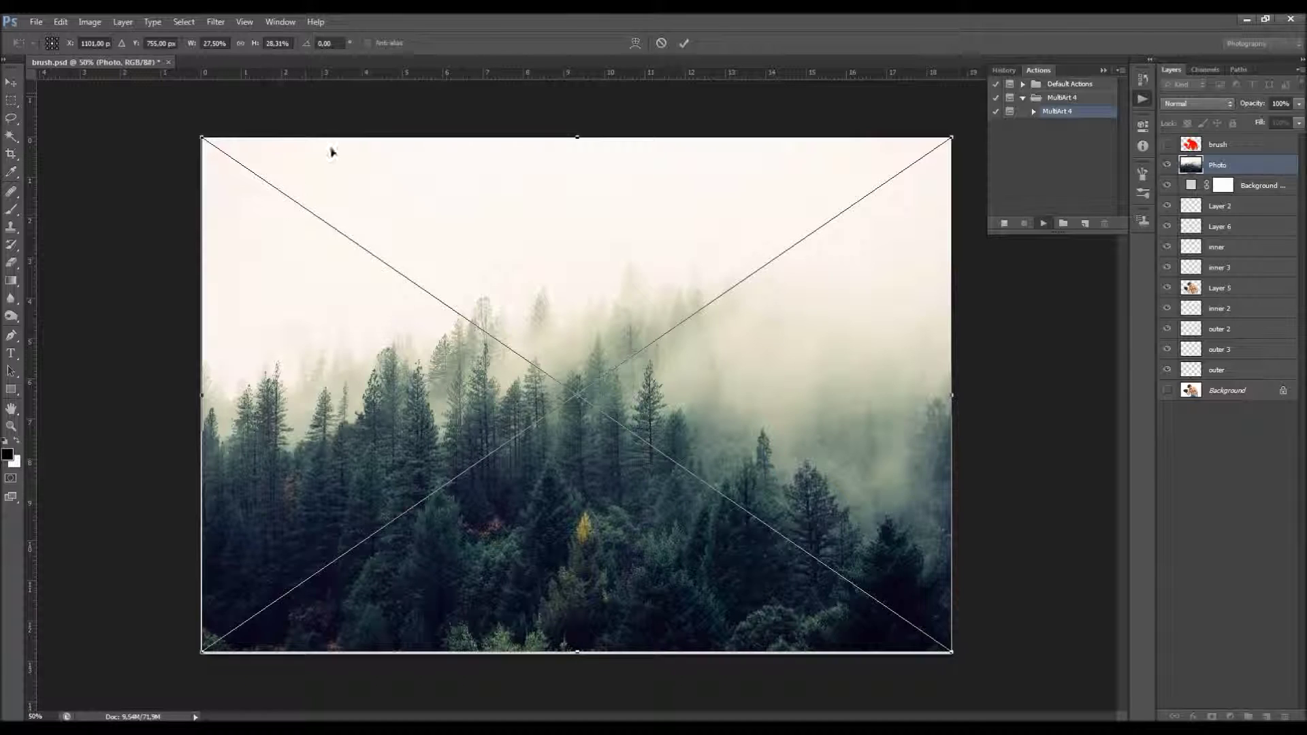
{"action": "left_click", "coordinate": [275, 43]}
{"action": "left_click", "coordinate": [240, 43]}
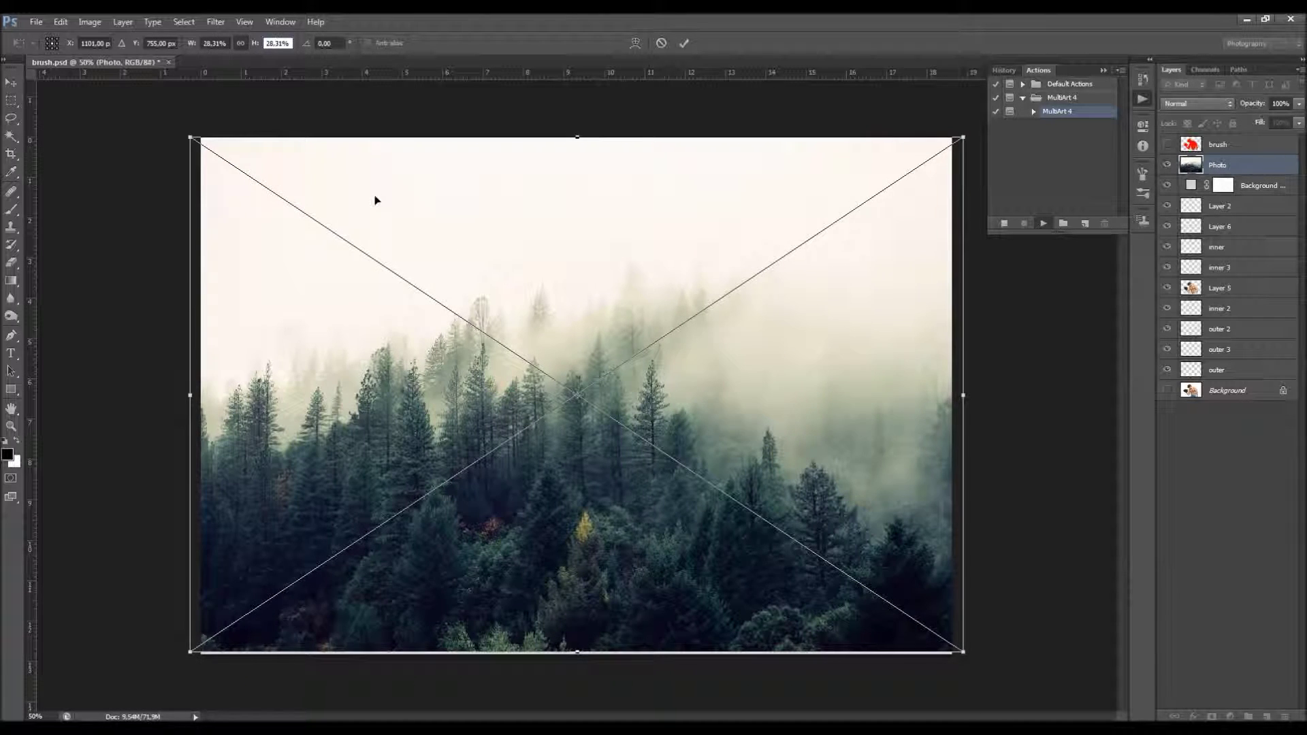
{"action": "key", "text": "Return"}
{"action": "left_click_drag", "start_coordinate": [183, 131], "coordinate": [177, 126]}
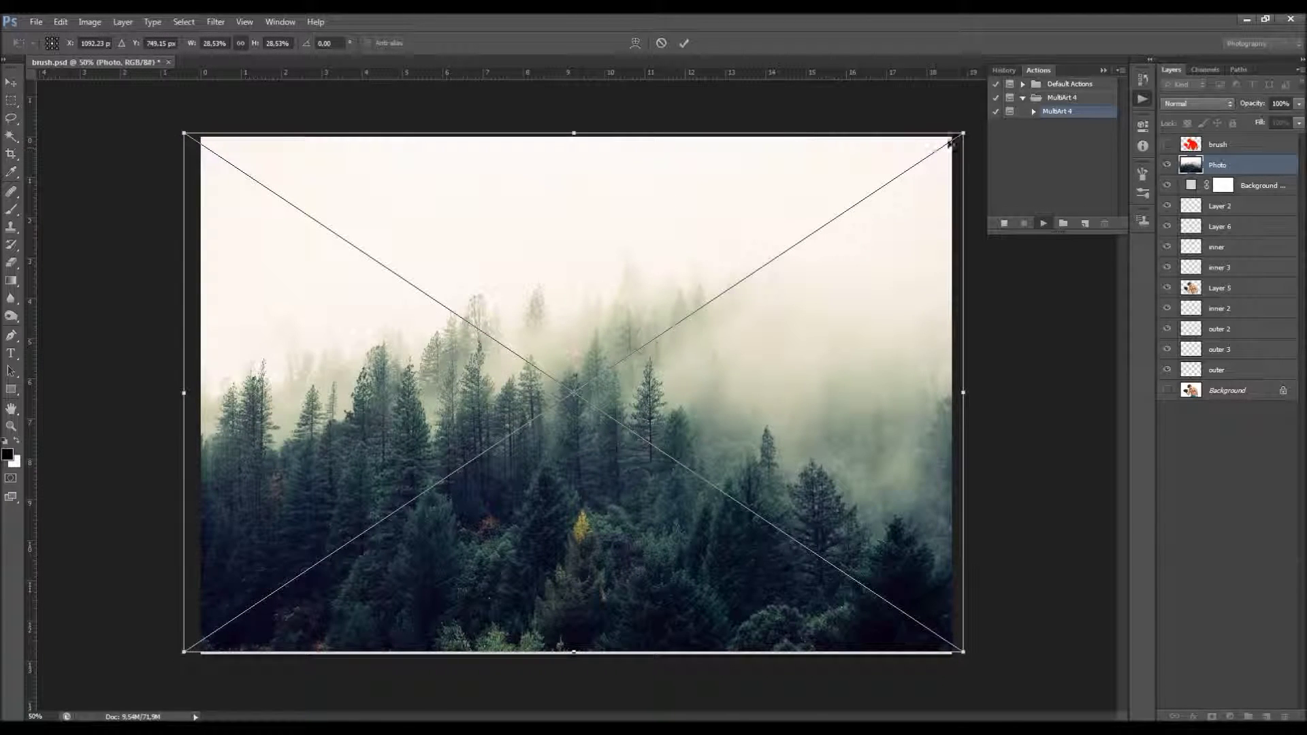
{"action": "left_click_drag", "start_coordinate": [183, 651], "coordinate": [168, 662]}
{"action": "left_click_drag", "start_coordinate": [669, 471], "coordinate": [682, 463]}
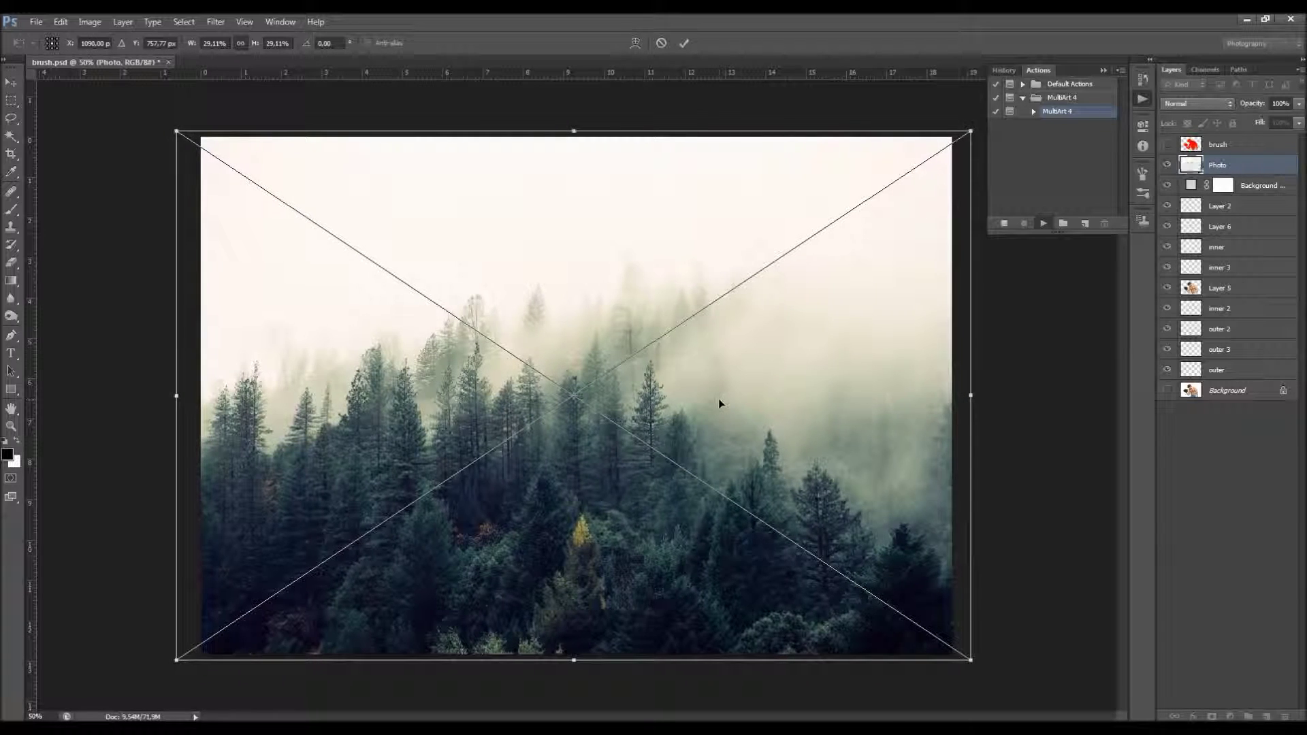
{"action": "left_click", "coordinate": [684, 43]}
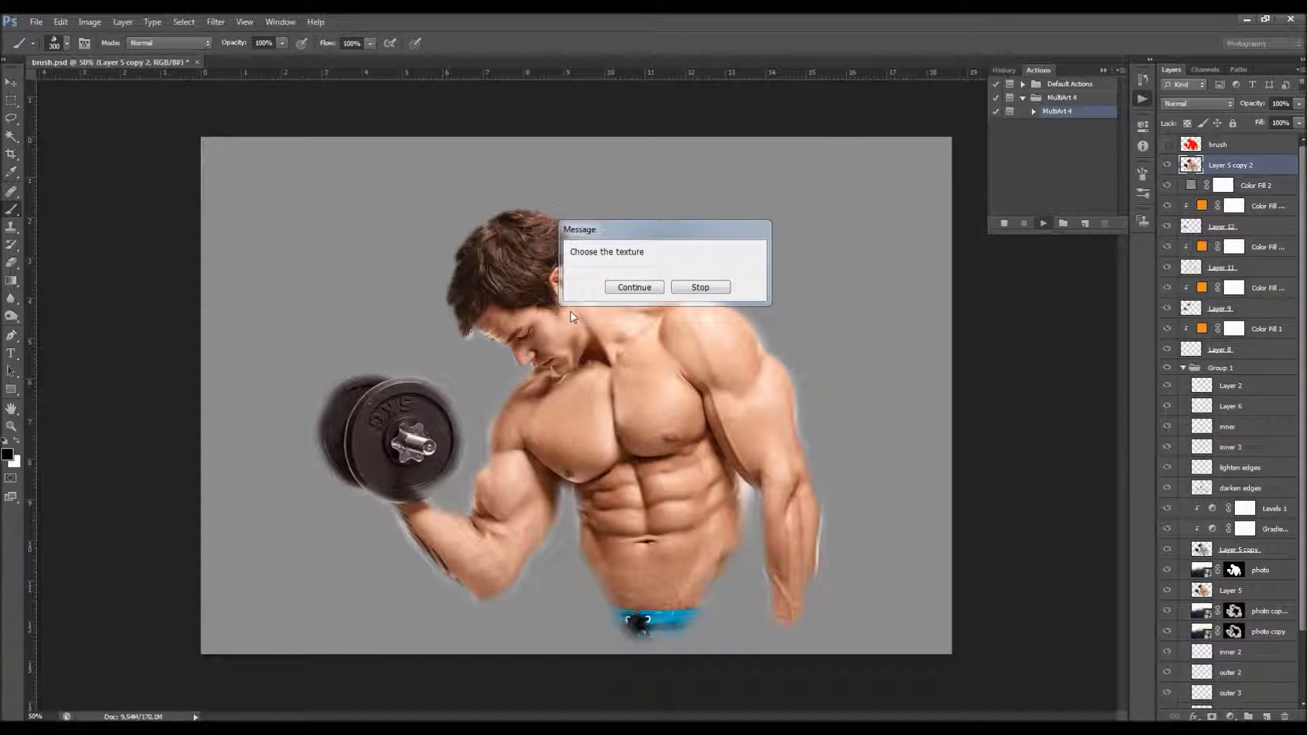
Step: Continue the action and place texture 5 from the Textures folder
{"action": "left_click", "coordinate": [634, 287]}
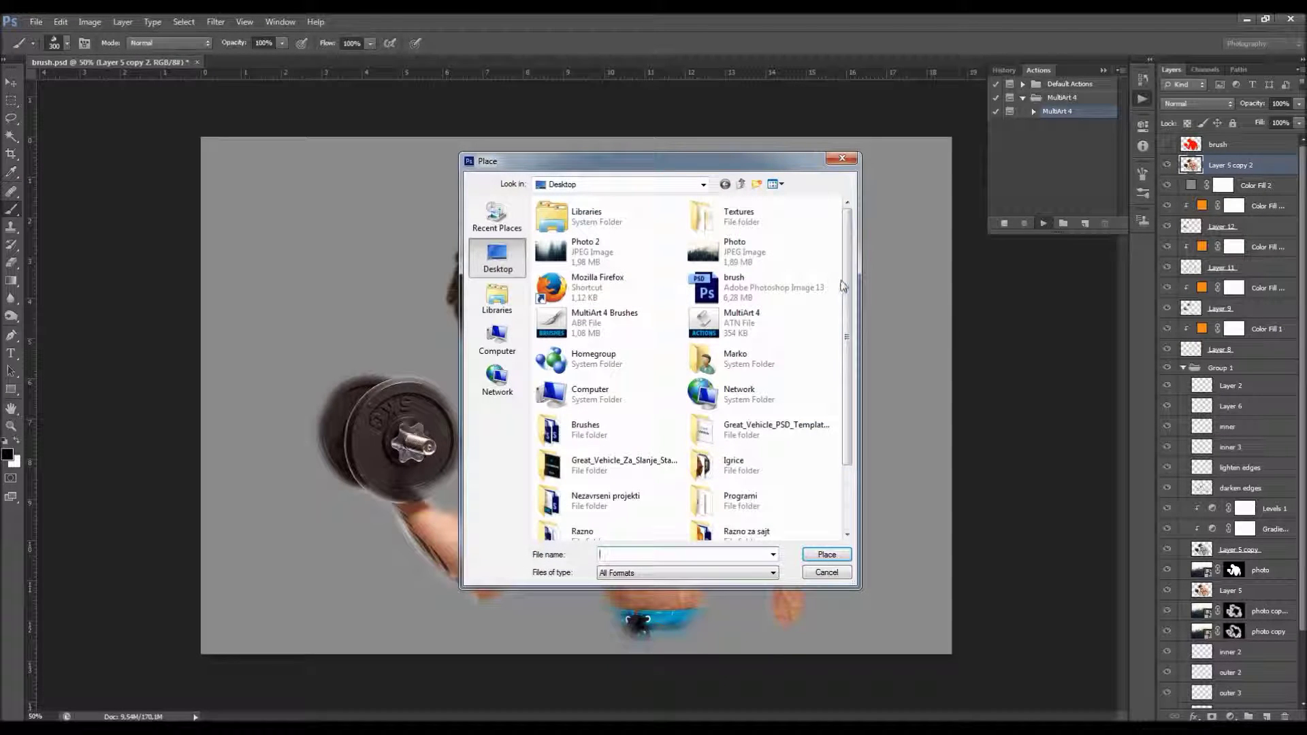
{"action": "mouse_move", "coordinate": [846, 303]}
{"action": "left_mouse_down"}
{"action": "mouse_move", "coordinate": [846, 348]}
{"action": "mouse_move", "coordinate": [848, 298]}
{"action": "left_mouse_up"}
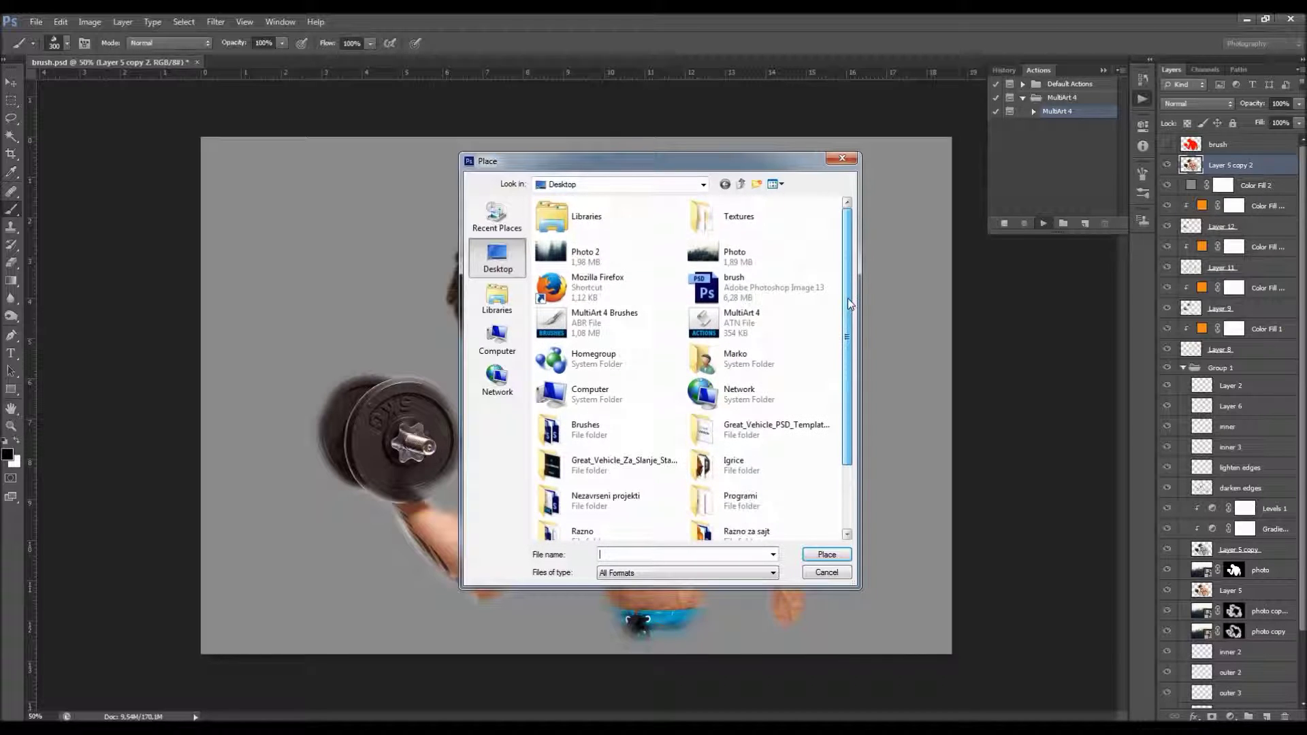
{"action": "double_click", "coordinate": [722, 216]}
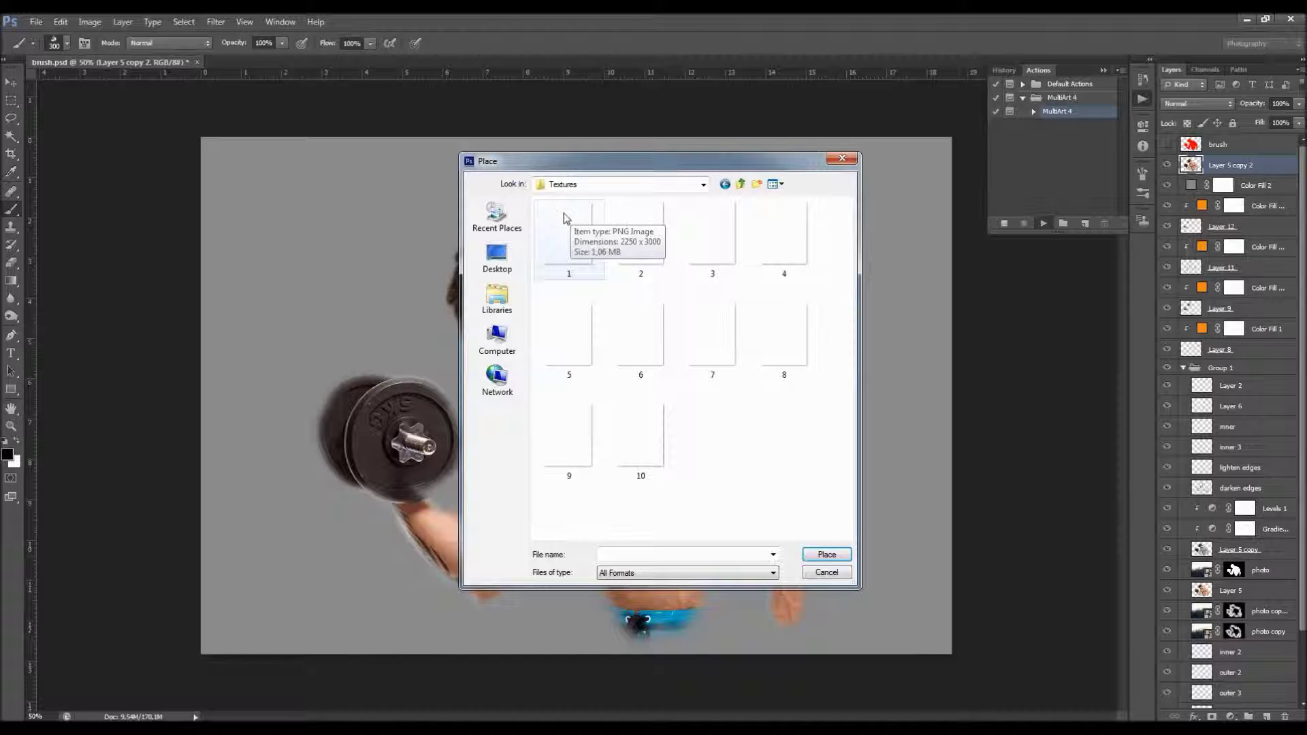
{"action": "left_click", "coordinate": [569, 320]}
{"action": "left_click", "coordinate": [629, 330]}
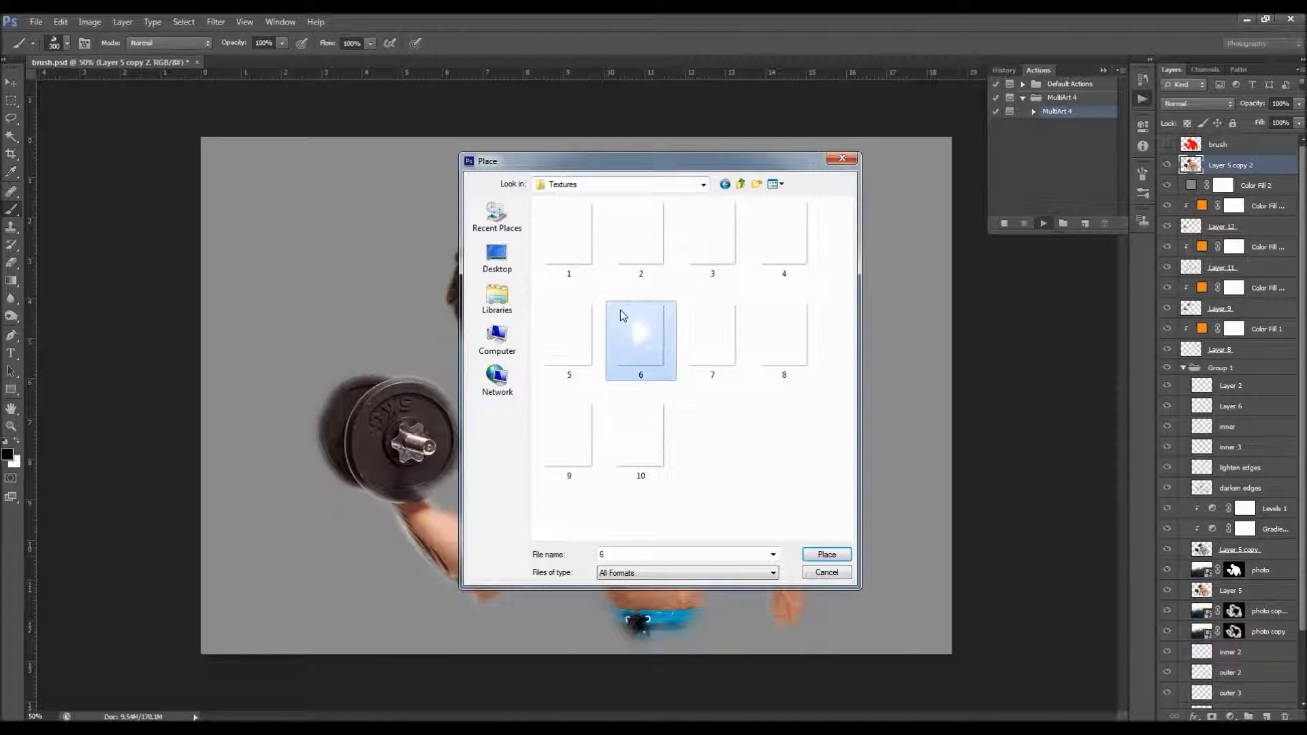
{"action": "double_click", "coordinate": [598, 306]}
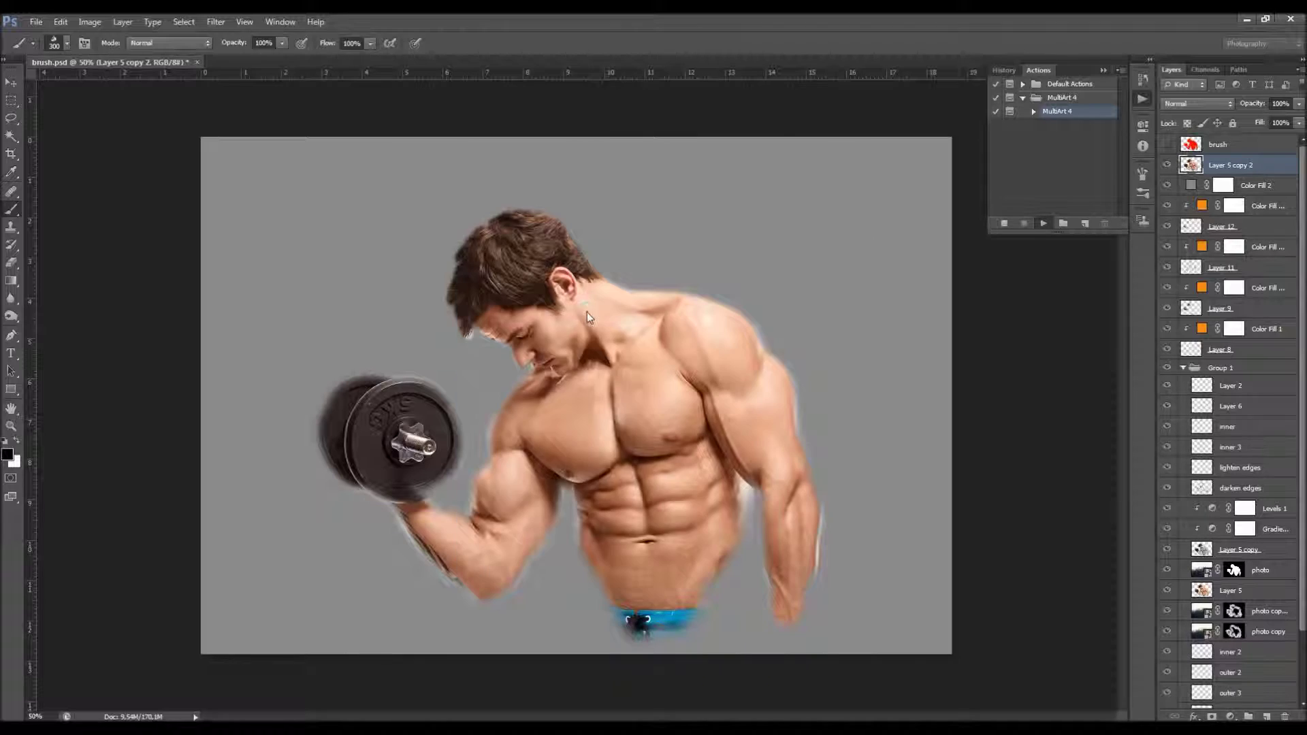
Step: Scale the splatter texture to about 14.83%, place it over the man's lower abdomen, and commit it
{"action": "left_click_drag", "start_coordinate": [642, 312], "coordinate": [701, 264]}
{"action": "left_click_drag", "start_coordinate": [851, 232], "coordinate": [918, 199]}
{"action": "key", "text": "ctrl+z"}
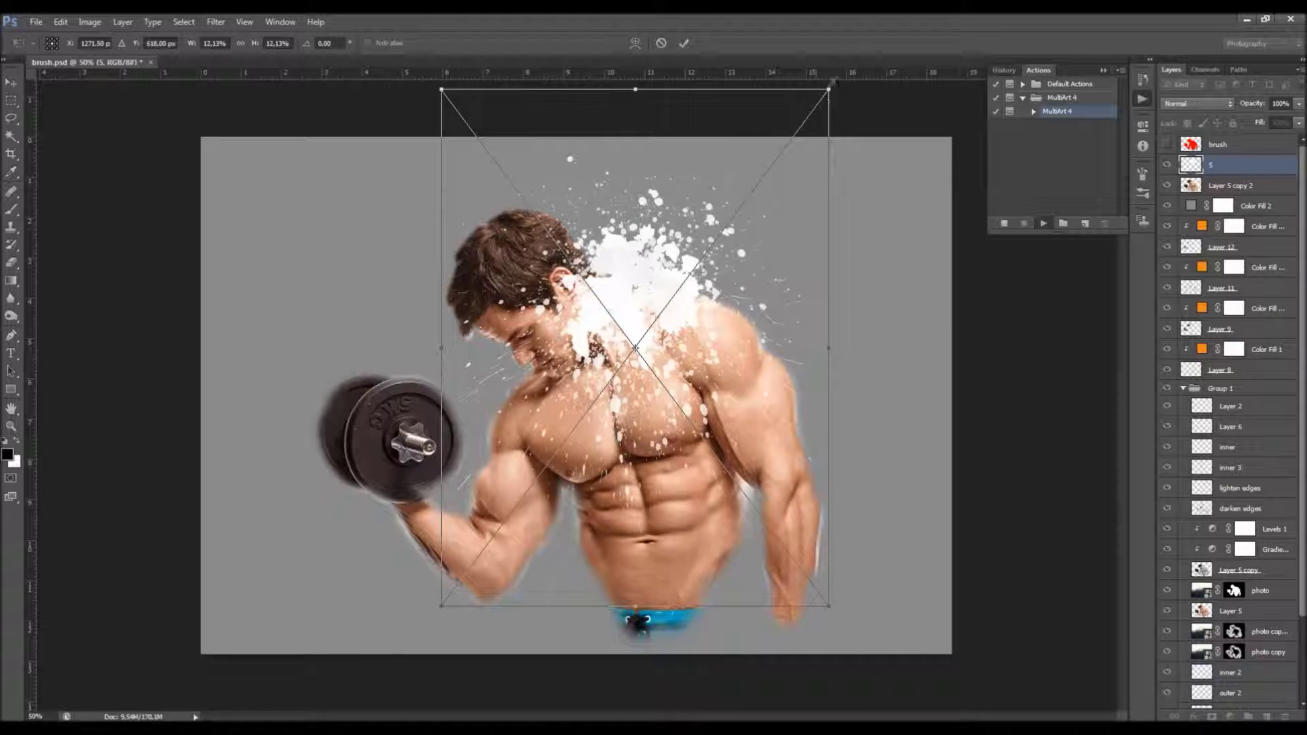
{"action": "left_click_drag", "start_coordinate": [829, 89], "coordinate": [967, 42]}
{"action": "left_click_drag", "start_coordinate": [696, 293], "coordinate": [649, 562]}
{"action": "left_click_drag", "start_coordinate": [667, 488], "coordinate": [689, 503]}
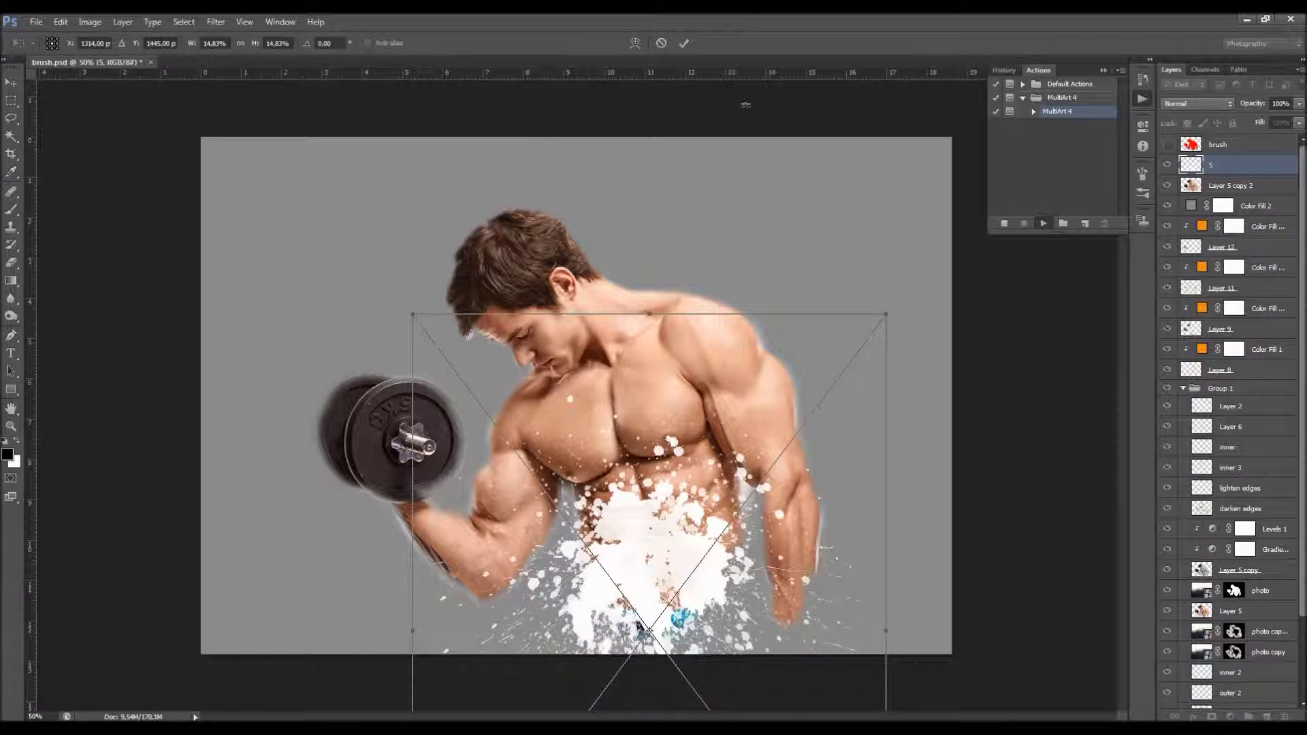
{"action": "left_click", "coordinate": [683, 43]}
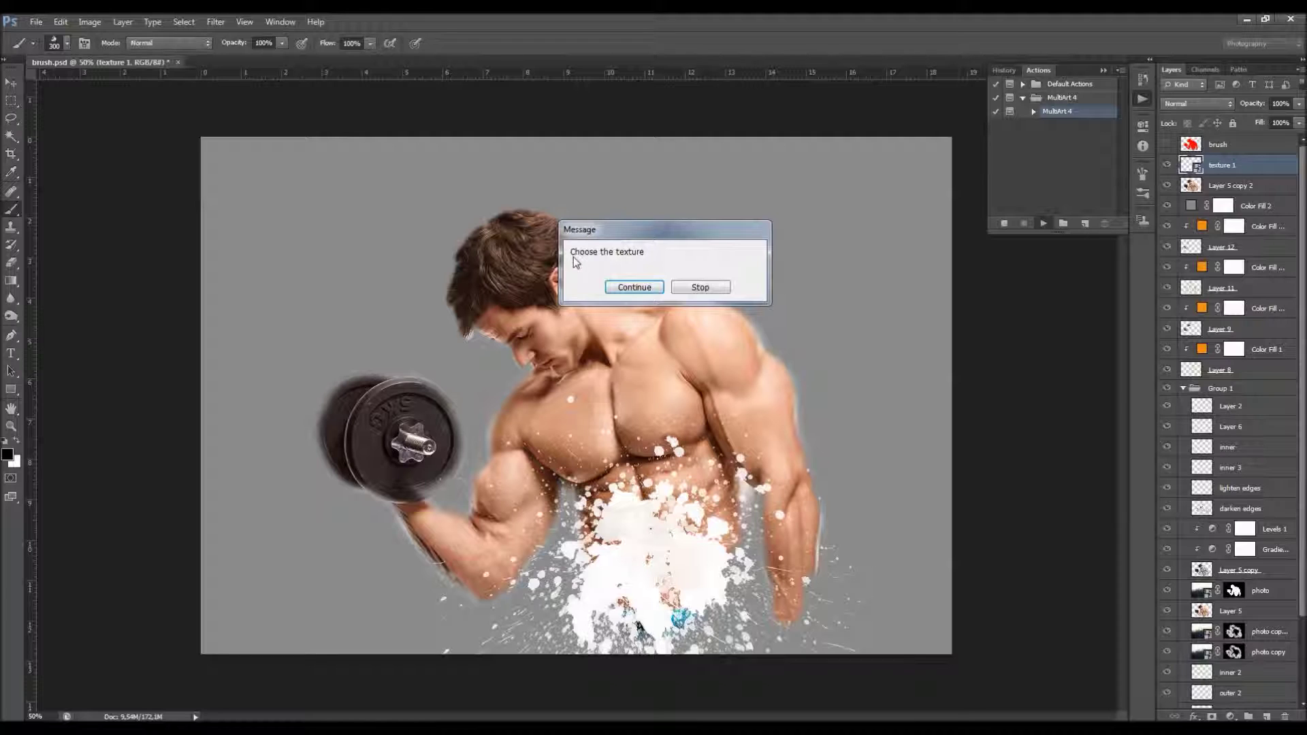
Step: Continue to the second texture request and place texture 8 from the Textures folder
{"action": "left_click", "coordinate": [640, 286]}
{"action": "left_click", "coordinate": [716, 328]}
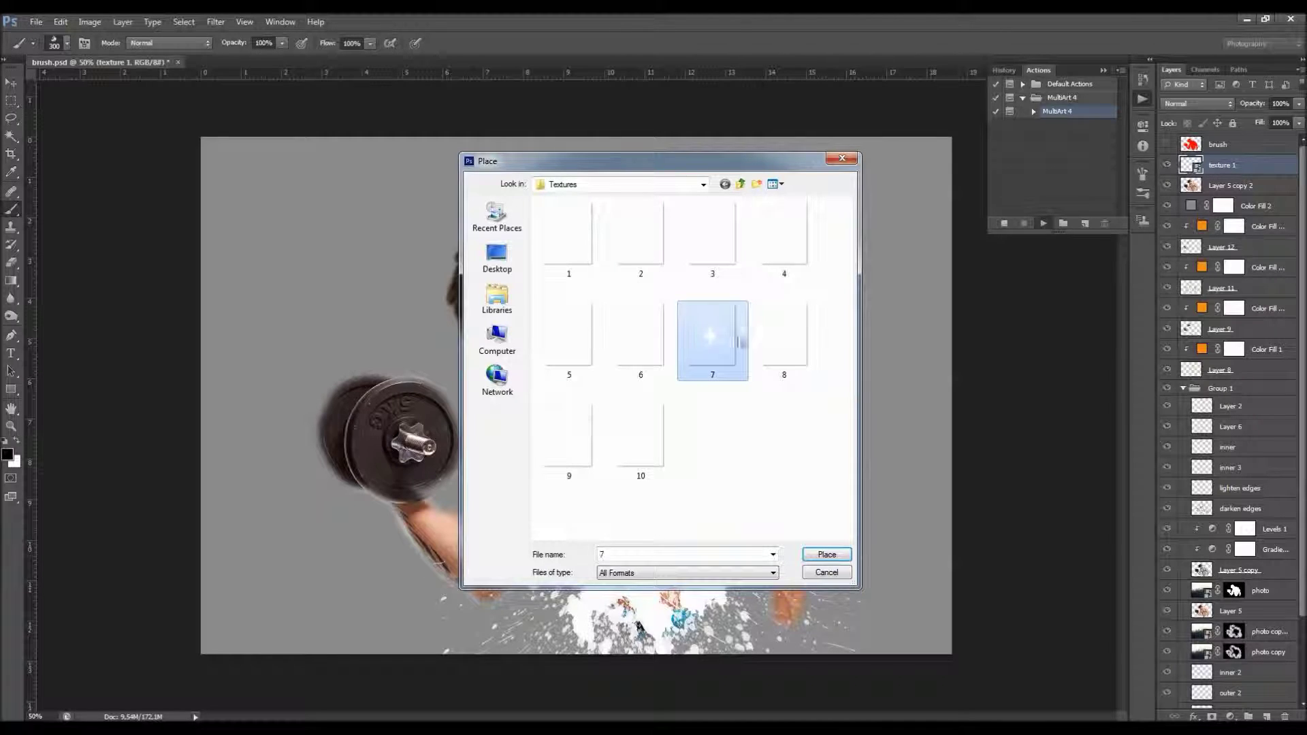
{"action": "left_click", "coordinate": [783, 342]}
{"action": "left_click", "coordinate": [647, 429]}
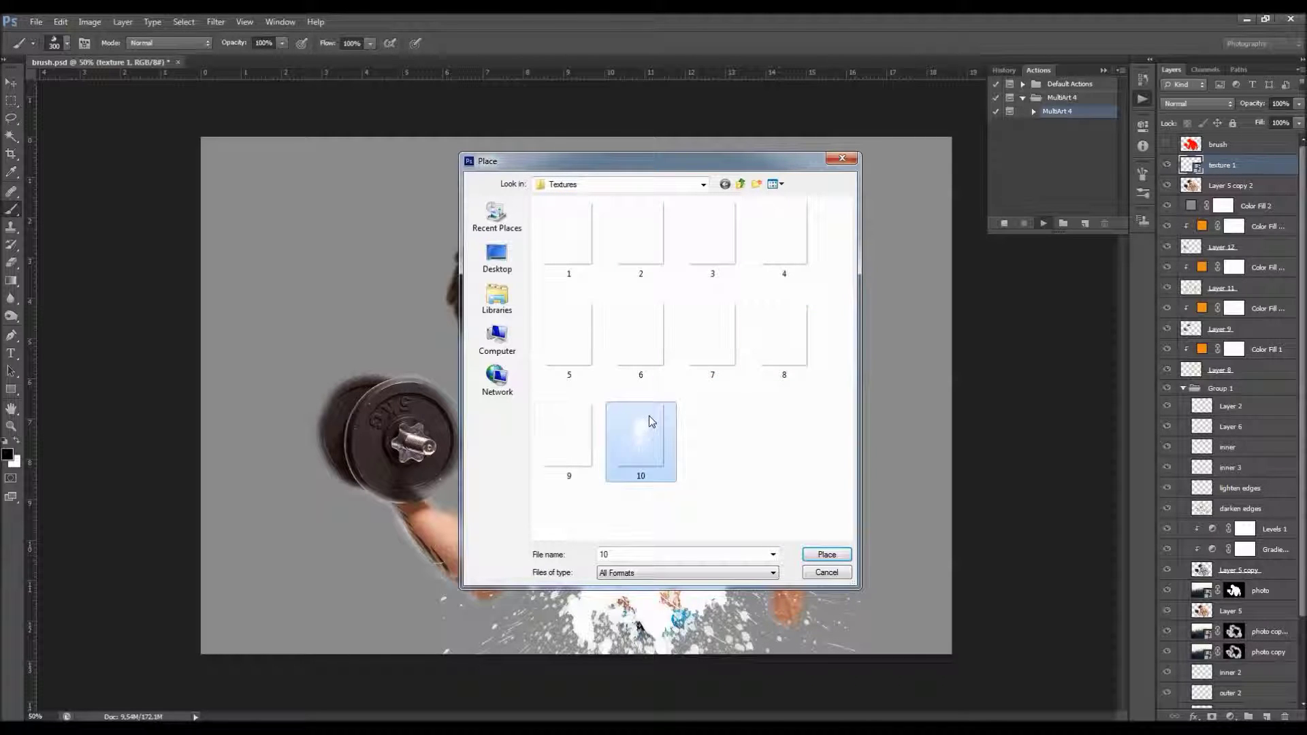
{"action": "left_click", "coordinate": [596, 432]}
{"action": "double_click", "coordinate": [782, 338]}
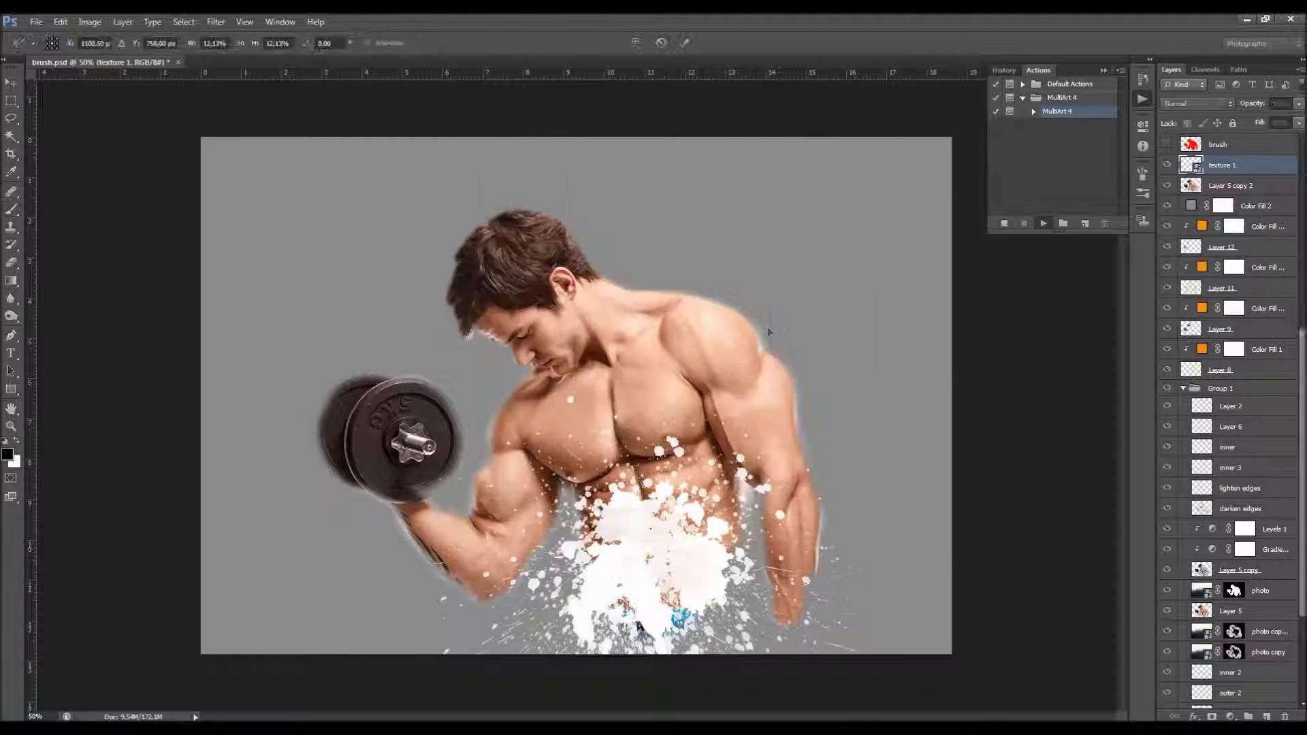
Step: Enlarge and reposition texture 8 over the figure, and commit it so the action can finish
{"action": "left_click_drag", "start_coordinate": [643, 414], "coordinate": [653, 391]}
{"action": "left_click_drag", "start_coordinate": [392, 115], "coordinate": [145, 45]}
{"action": "left_click_drag", "start_coordinate": [422, 292], "coordinate": [483, 368]}
{"action": "left_click", "coordinate": [684, 44]}
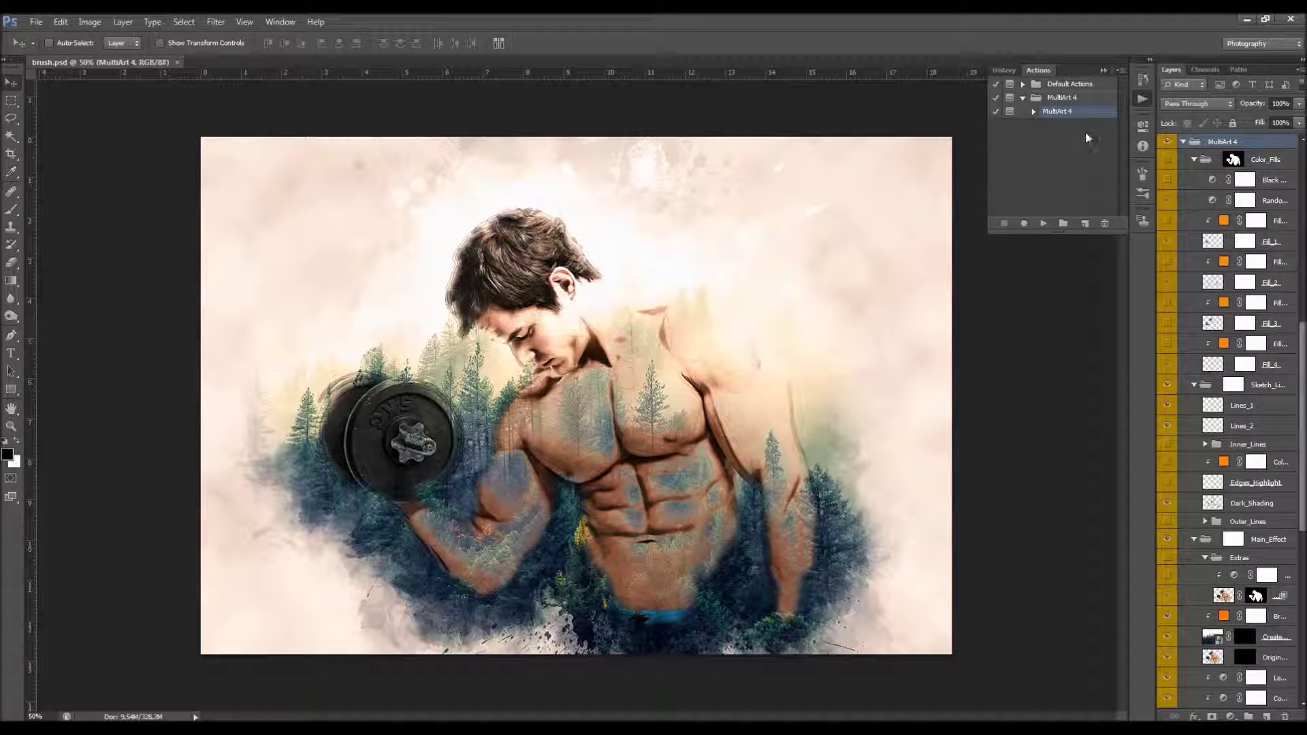
Step: Collapse the Adjustments and MultiArt 4 layer groups, reviewing the subgroups inside MultiArt 4
{"action": "left_click", "coordinate": [1103, 71]}
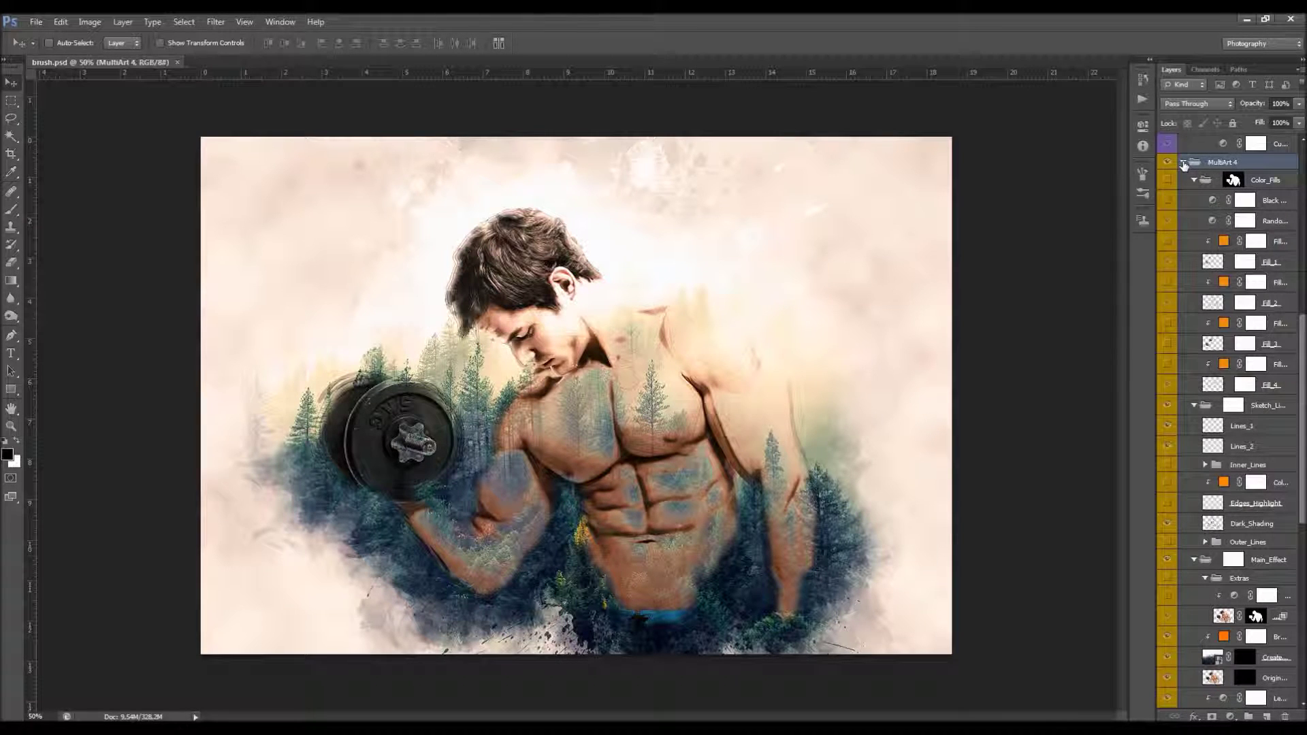
{"action": "left_click", "coordinate": [1183, 164]}
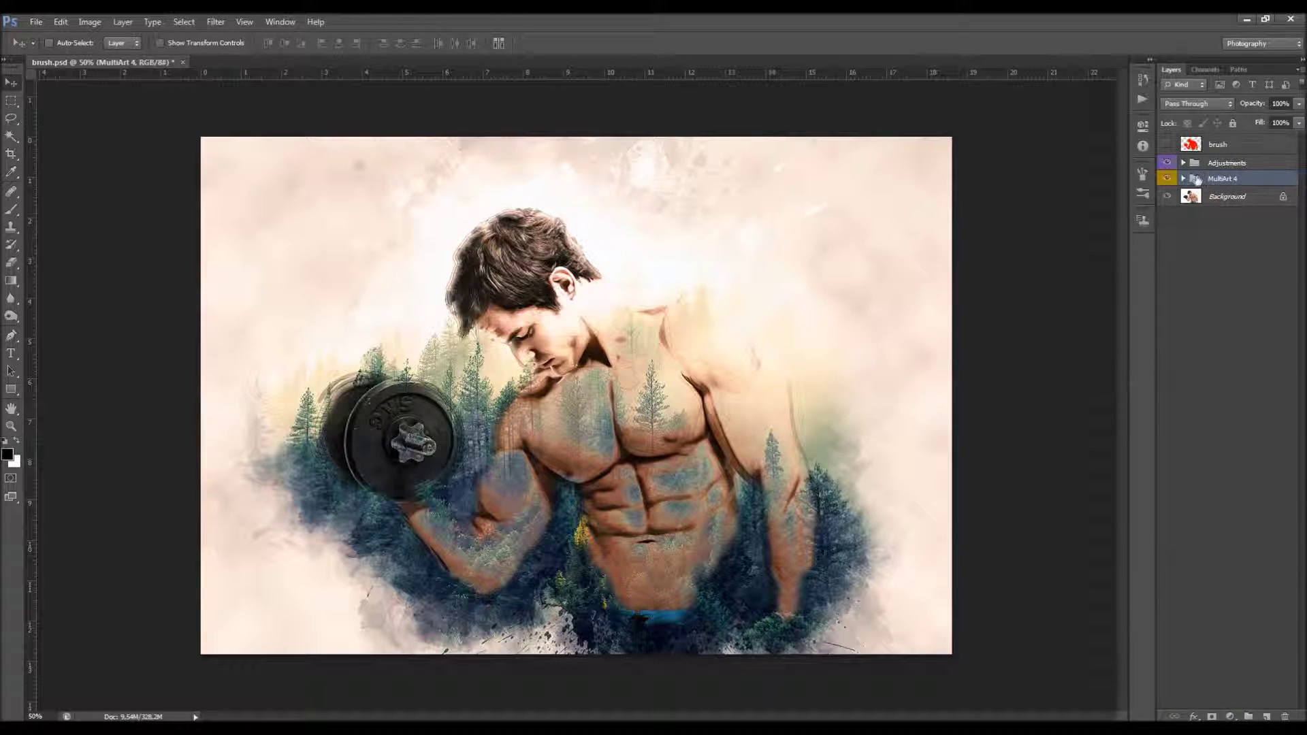
{"action": "left_click", "coordinate": [1184, 179]}
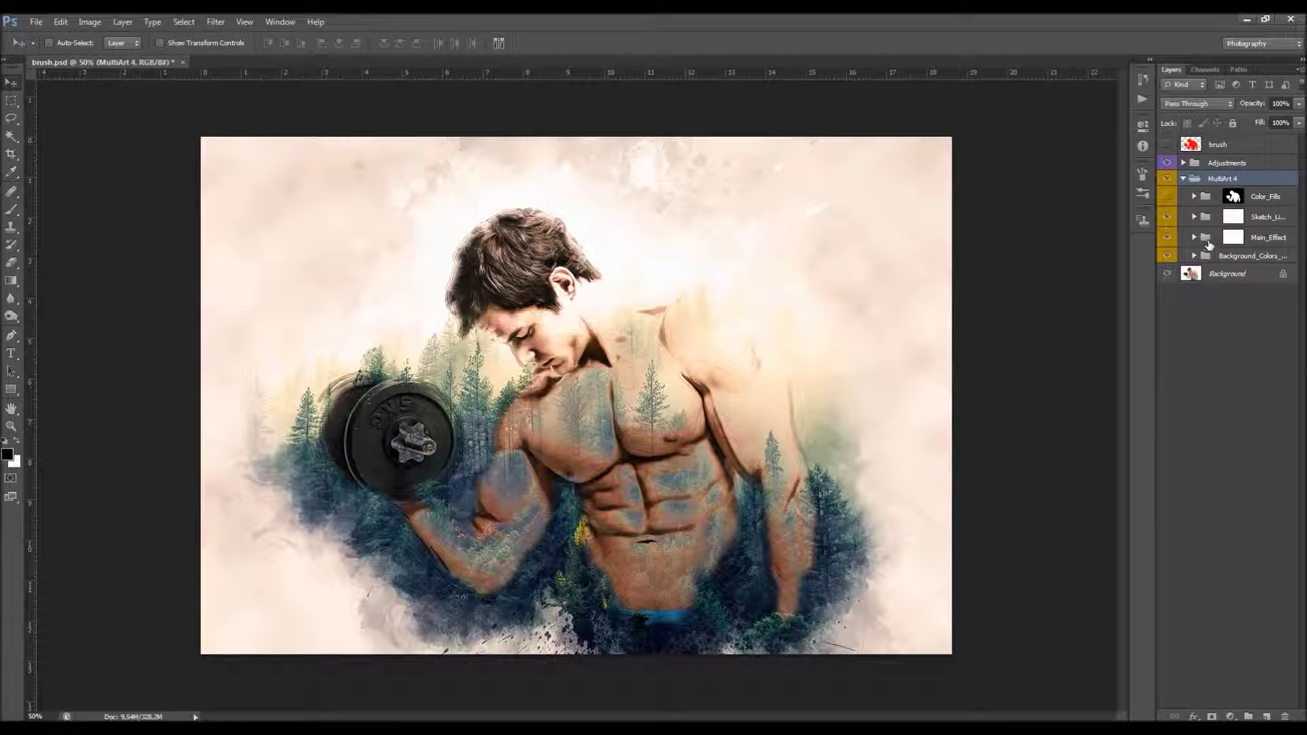
{"action": "left_click", "coordinate": [1185, 179]}
{"action": "left_click", "coordinate": [1184, 163]}
{"action": "left_click", "coordinate": [1184, 163]}
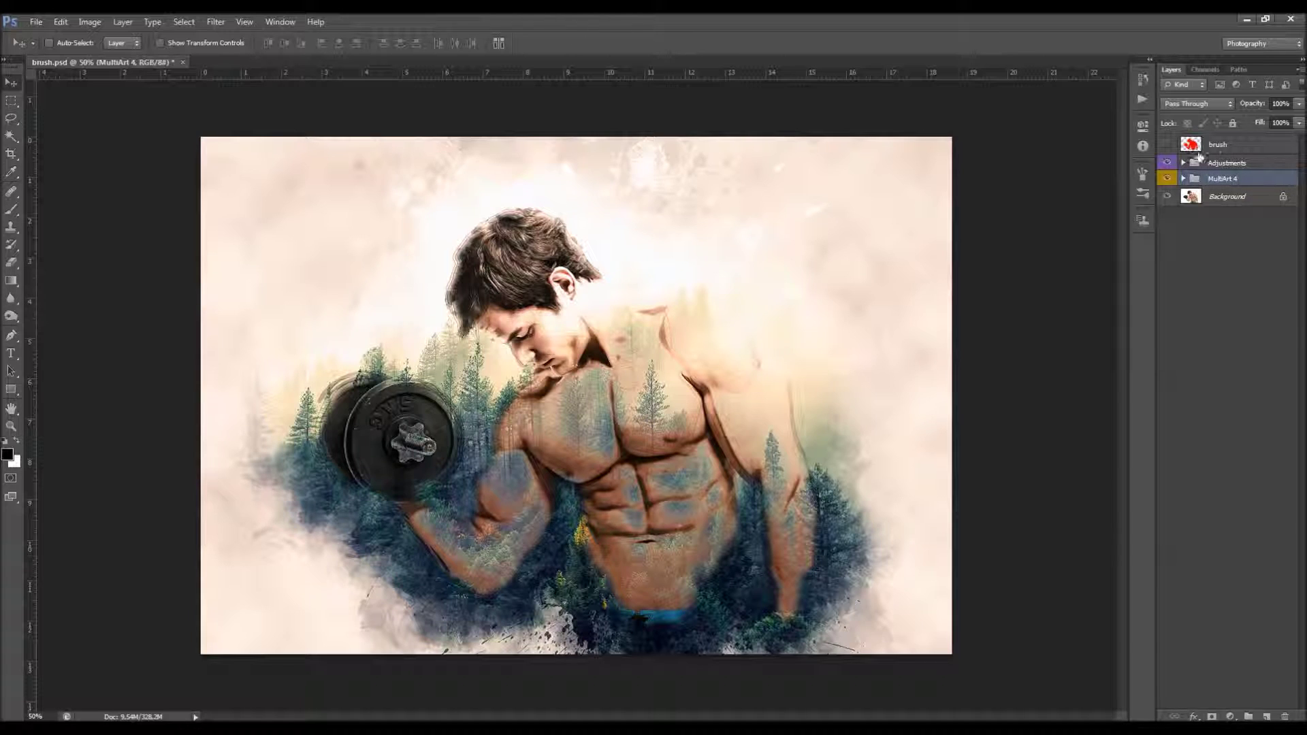
Step: Select the red brush layer and make it visible
{"action": "left_click", "coordinate": [1221, 145]}
{"action": "left_click", "coordinate": [1168, 145]}
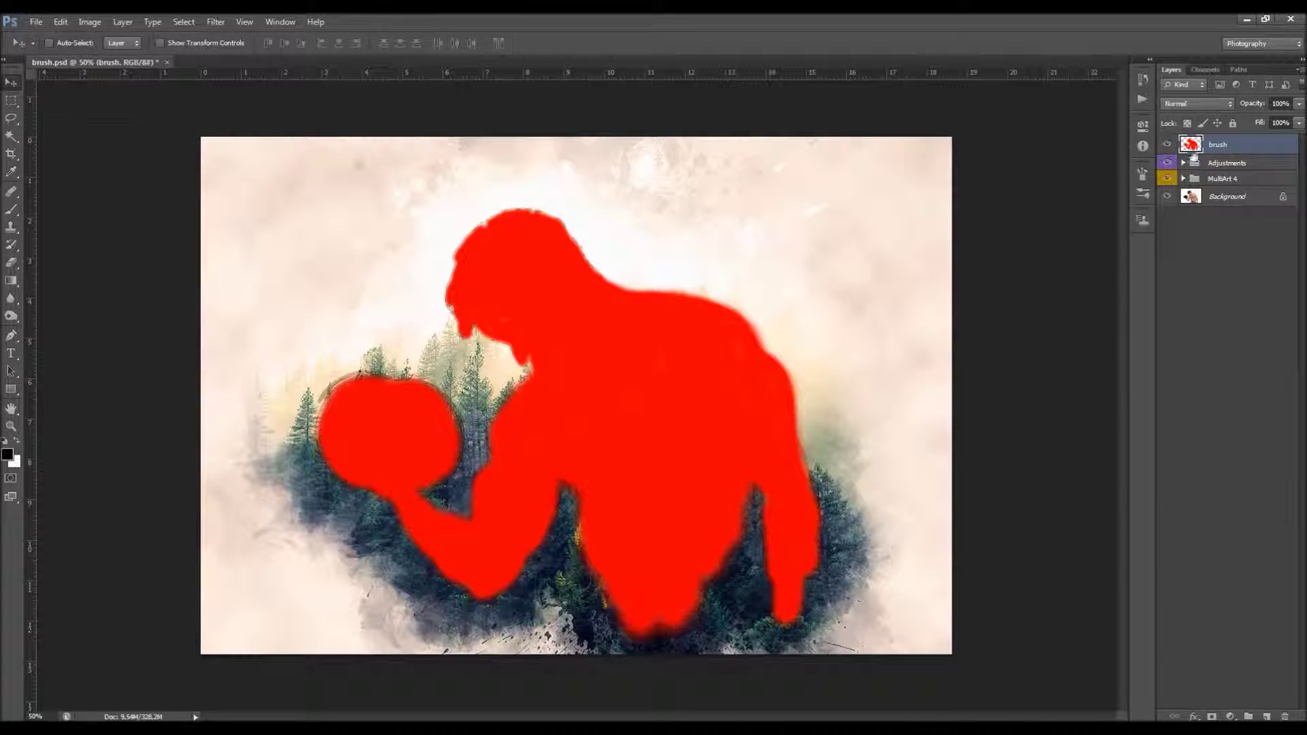
Step: Try deleting the Adjustments and MultiArt 4 groups, and undo the deletions
{"action": "left_click", "coordinate": [1212, 162]}
{"action": "key", "text": "Delete"}
{"action": "key", "text": "Delete"}
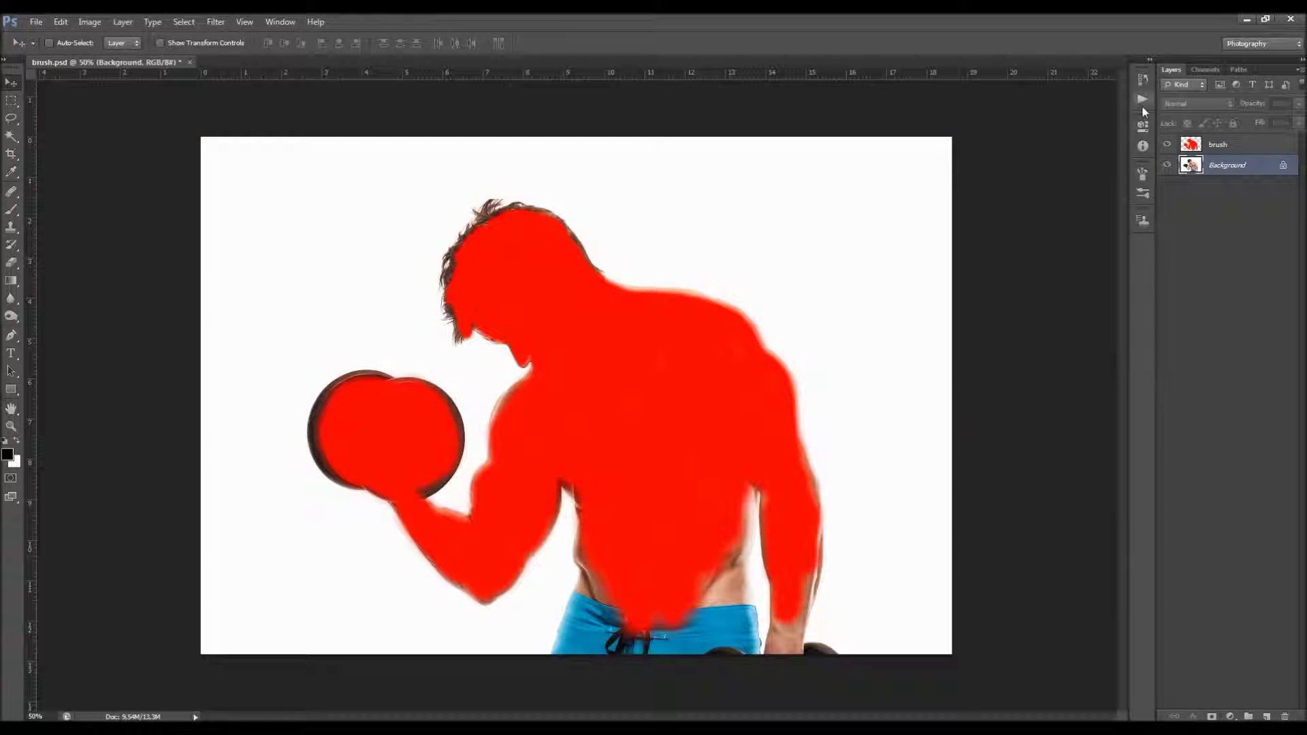
{"action": "key", "text": "ctrl+alt+z"}
{"action": "key", "text": "ctrl+alt+z"}
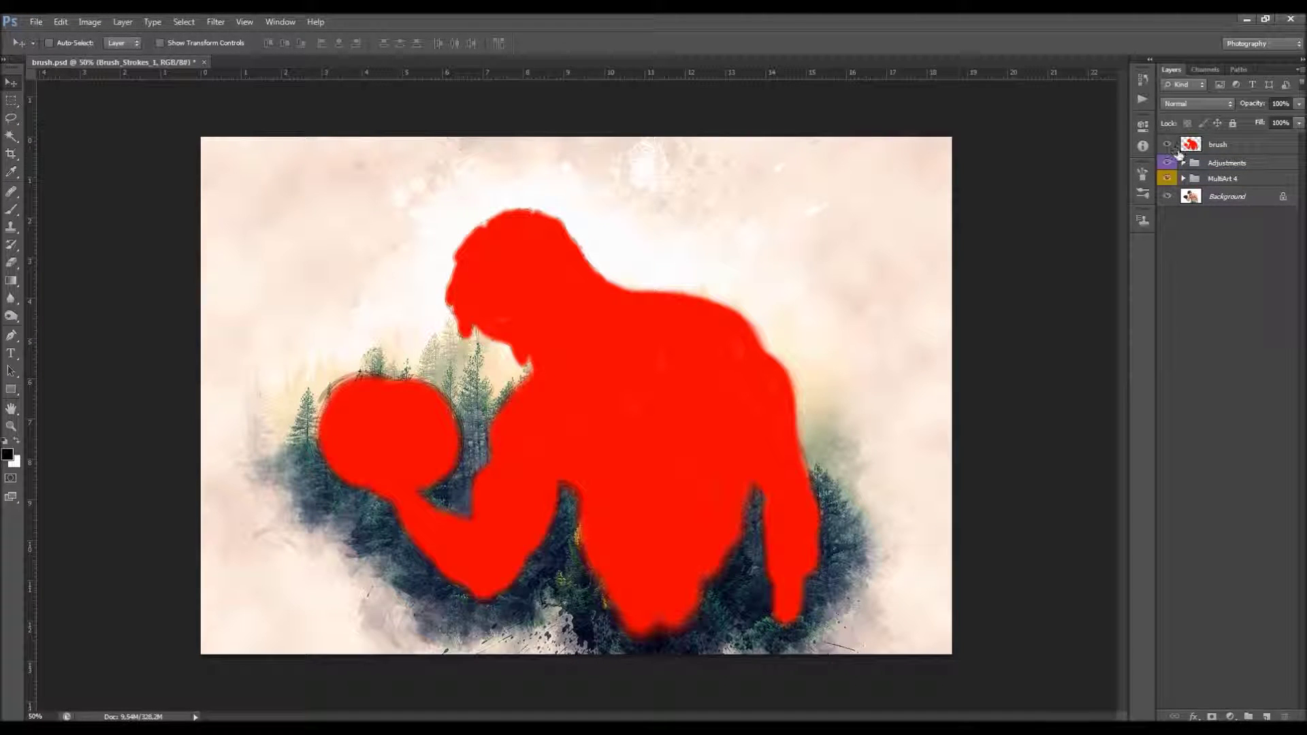
Step: Try painting black over the man's waist on the brush layer with a soft 90 px brush, and undo the strokes
{"action": "left_click", "coordinate": [1201, 145]}
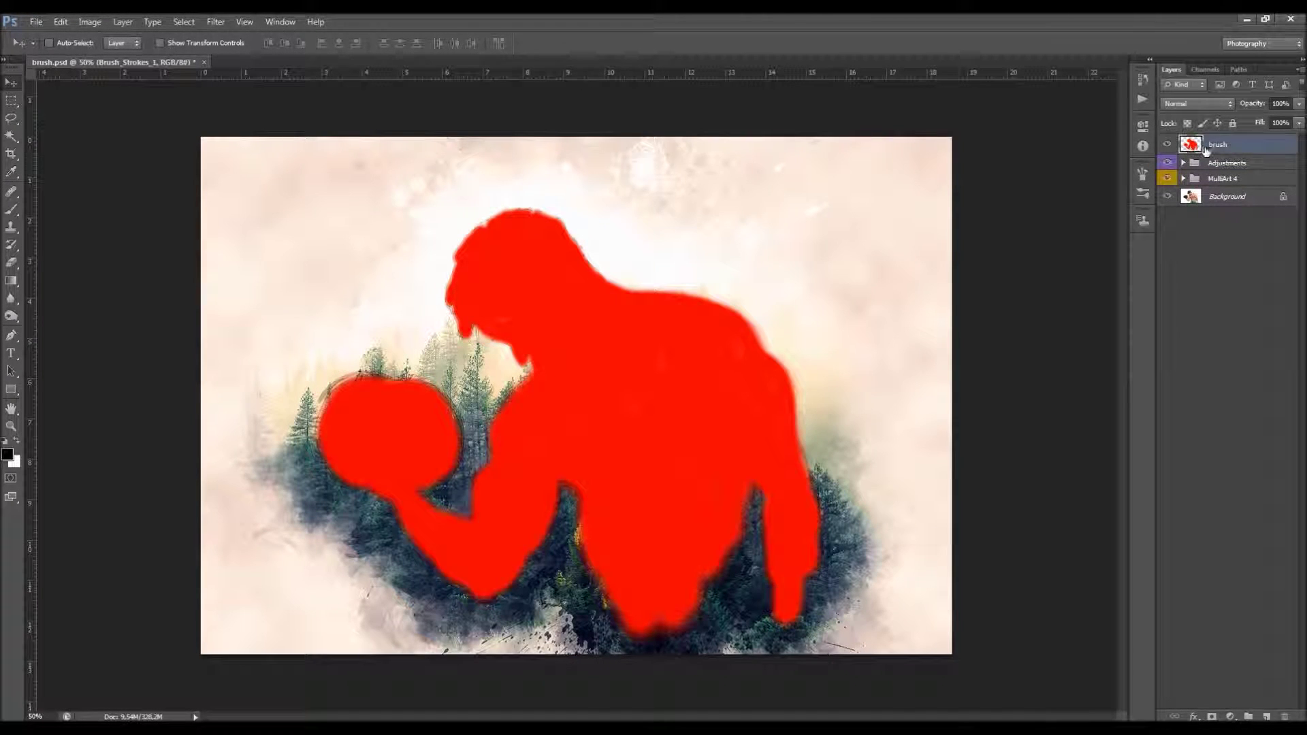
{"action": "left_click", "coordinate": [11, 209]}
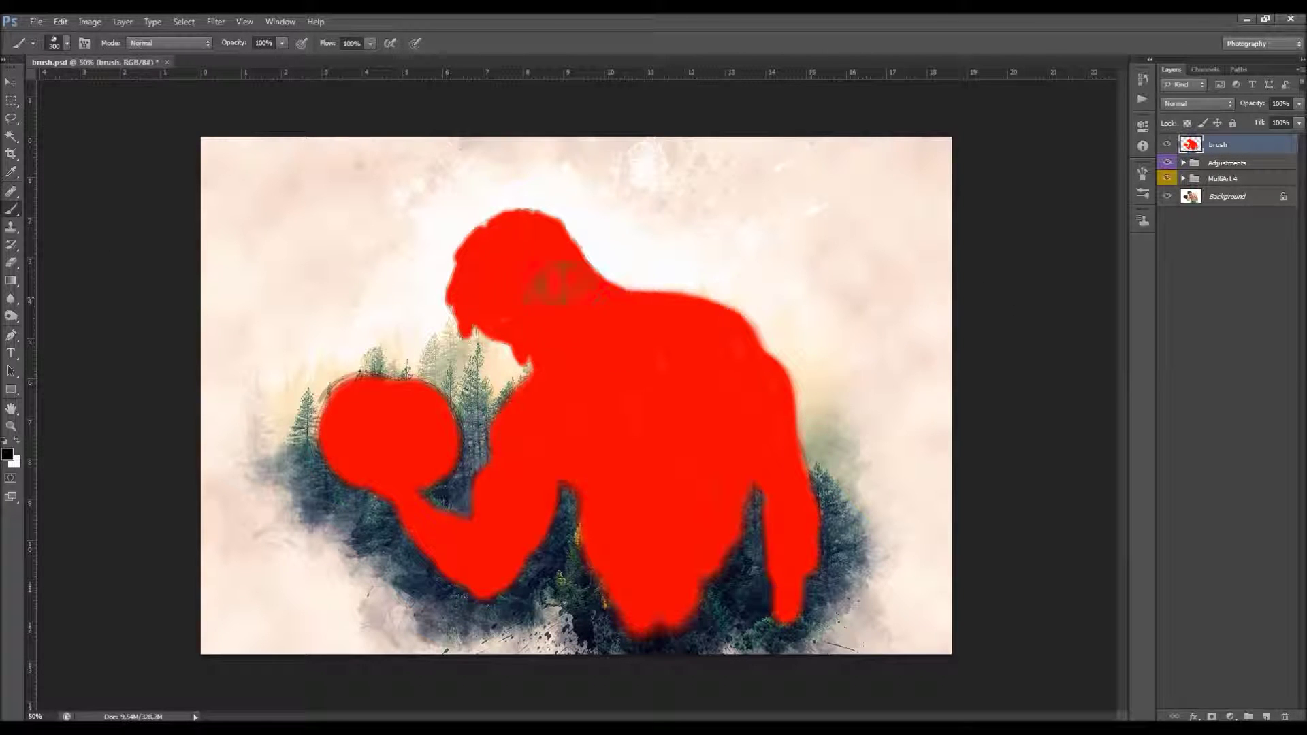
{"action": "right_click", "coordinate": [488, 376]}
{"action": "scroll", "coordinate": [579, 504], "scroll_direction": "up", "scroll_amount": 5}
{"action": "left_click", "coordinate": [599, 471]}
{"action": "left_click", "coordinate": [661, 51]}
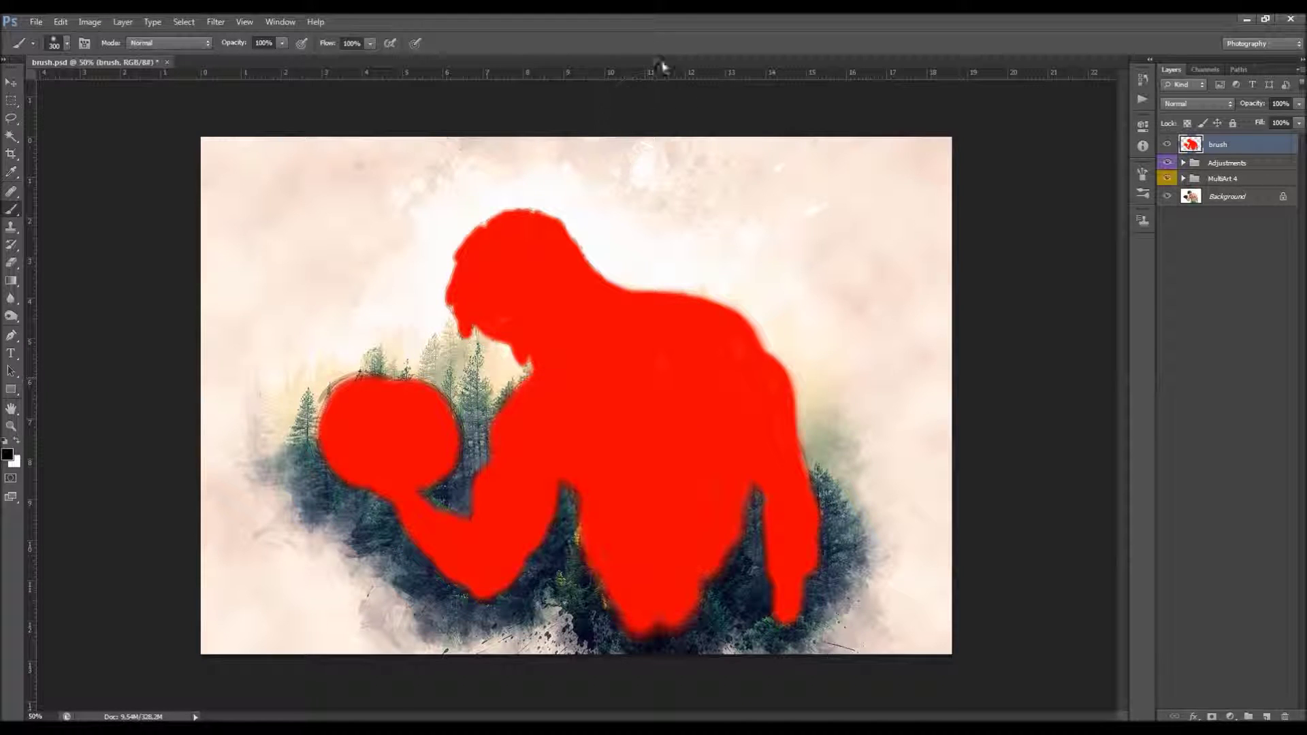
{"action": "key", "text": "bracketleft"}
{"action": "key", "text": "bracketleft"}
{"action": "key", "text": "bracketleft"}
{"action": "mouse_move", "coordinate": [594, 557]}
{"action": "left_mouse_down"}
{"action": "mouse_move", "coordinate": [608, 621]}
{"action": "mouse_move", "coordinate": [658, 635]}
{"action": "mouse_move", "coordinate": [718, 567]}
{"action": "left_mouse_up"}
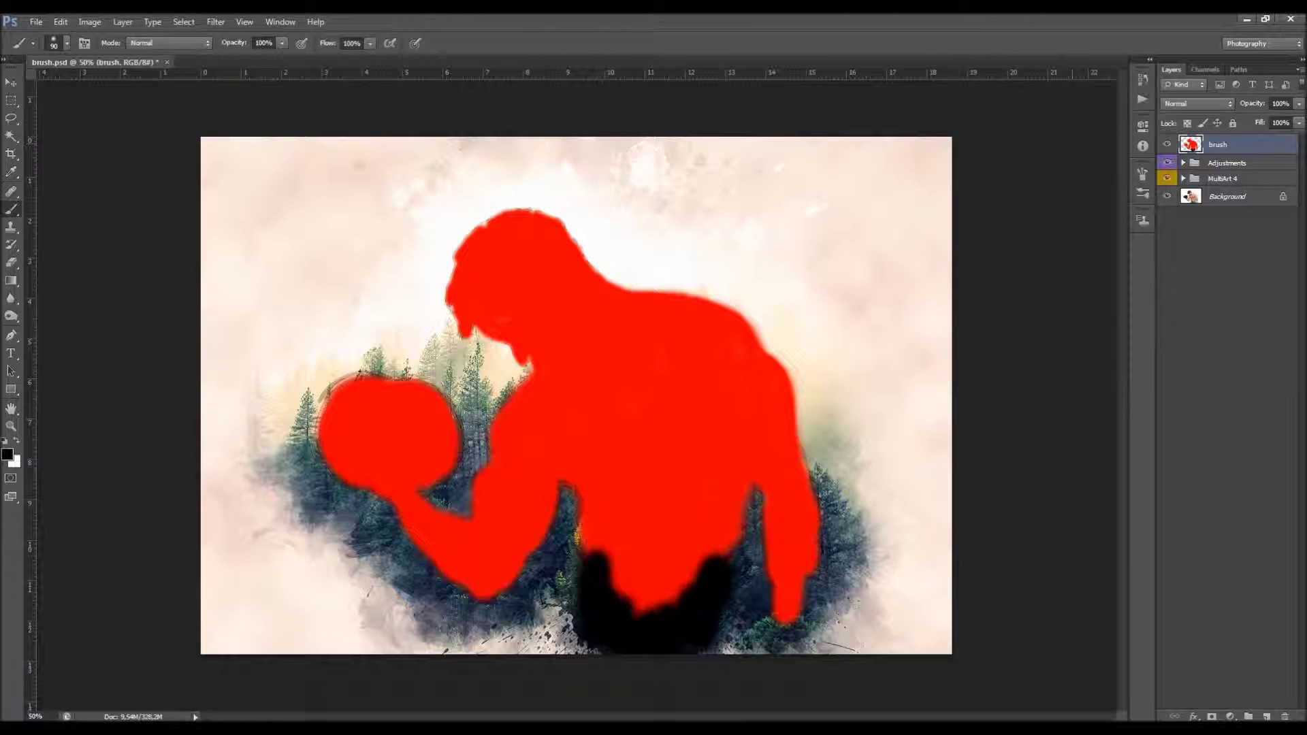
{"action": "key", "text": "ctrl+z"}
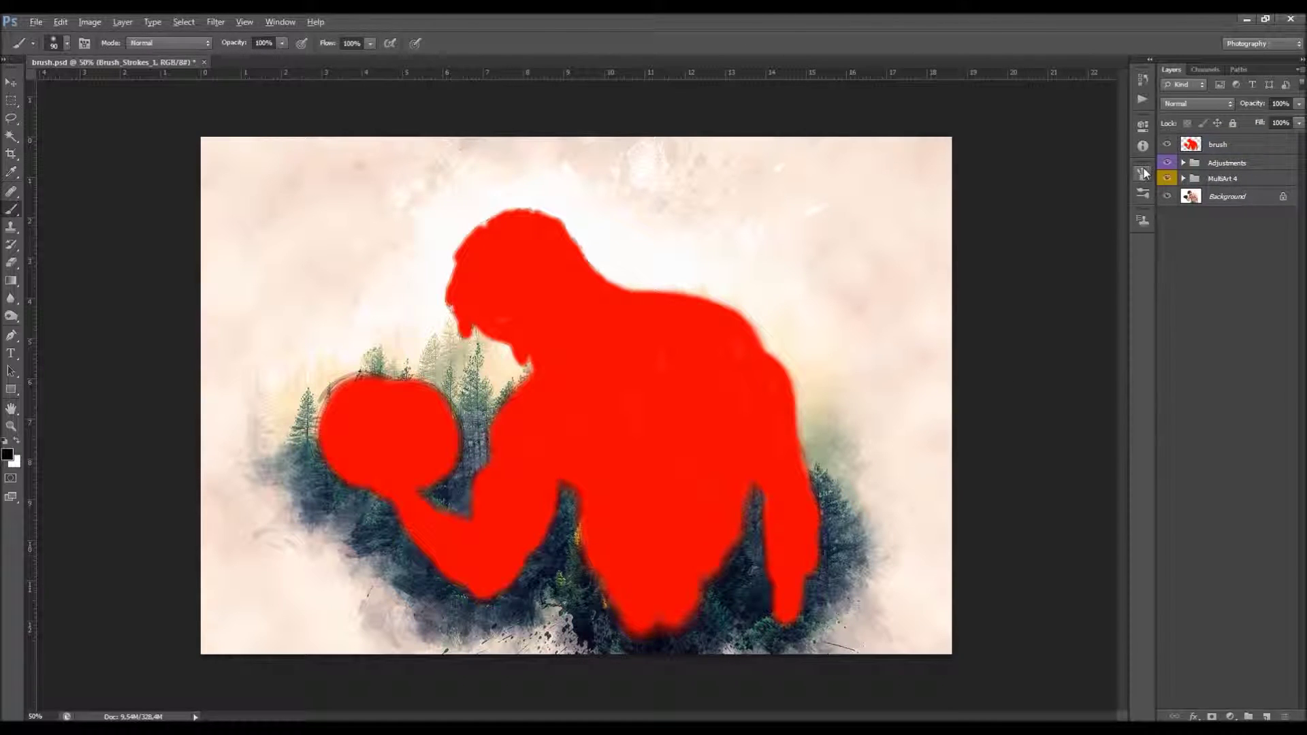
Step: Hide the red brush layer and expand the Adjustments group, widening the layer list to show full names
{"action": "left_click", "coordinate": [1236, 146]}
{"action": "key", "text": "v"}
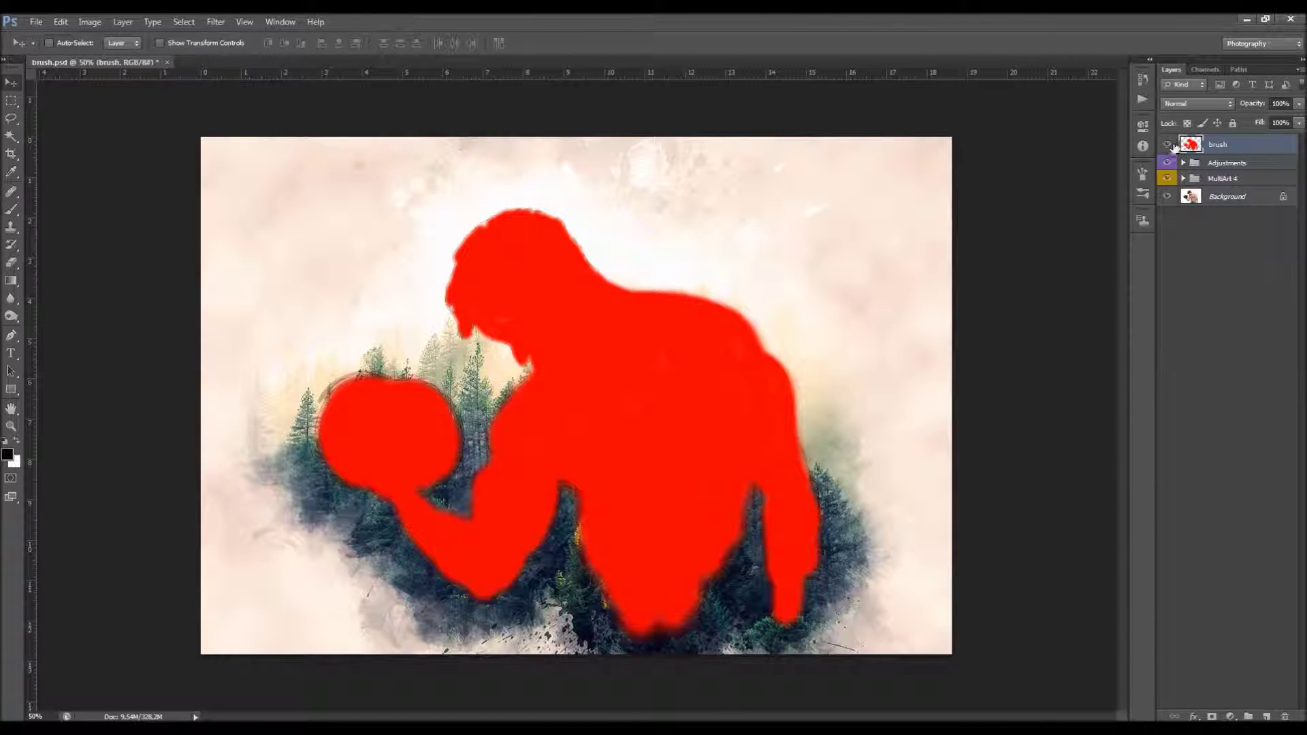
{"action": "left_click", "coordinate": [1167, 144]}
{"action": "left_click", "coordinate": [1192, 164]}
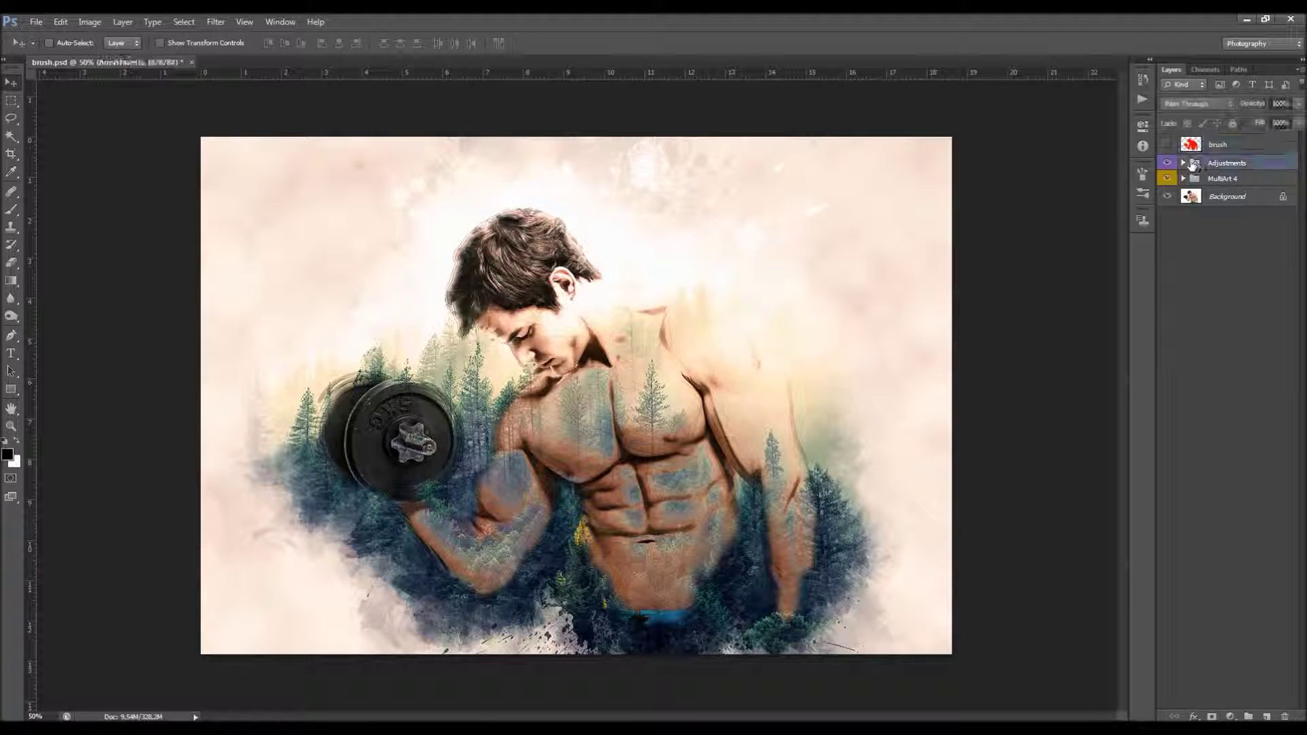
{"action": "left_click", "coordinate": [1183, 163]}
{"action": "left_click_drag", "start_coordinate": [1154, 194], "coordinate": [1109, 195]}
Step: Adjust the opacity of the Overall_Sharpen layer and compare the image with the layer on and off
{"action": "left_click", "coordinate": [1233, 187]}
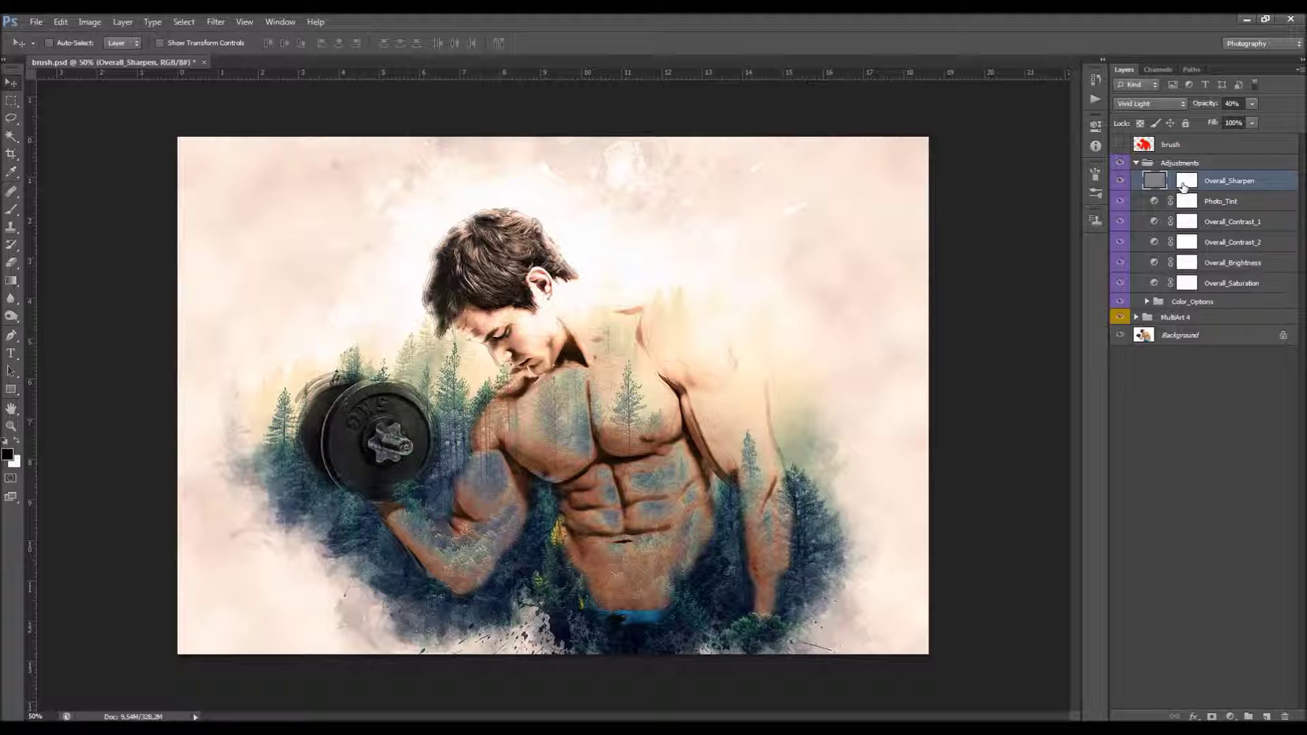
{"action": "left_click", "coordinate": [1121, 181]}
{"action": "left_click_drag", "start_coordinate": [1213, 104], "coordinate": [833, 139]}
{"action": "left_click_drag", "start_coordinate": [834, 139], "coordinate": [1194, 103]}
{"action": "left_click", "coordinate": [1120, 181]}
{"action": "left_click", "coordinate": [1119, 181]}
Step: Open the Photo_Tint photo filter's settings and compare the image with the layer on and off
{"action": "left_click", "coordinate": [1231, 202]}
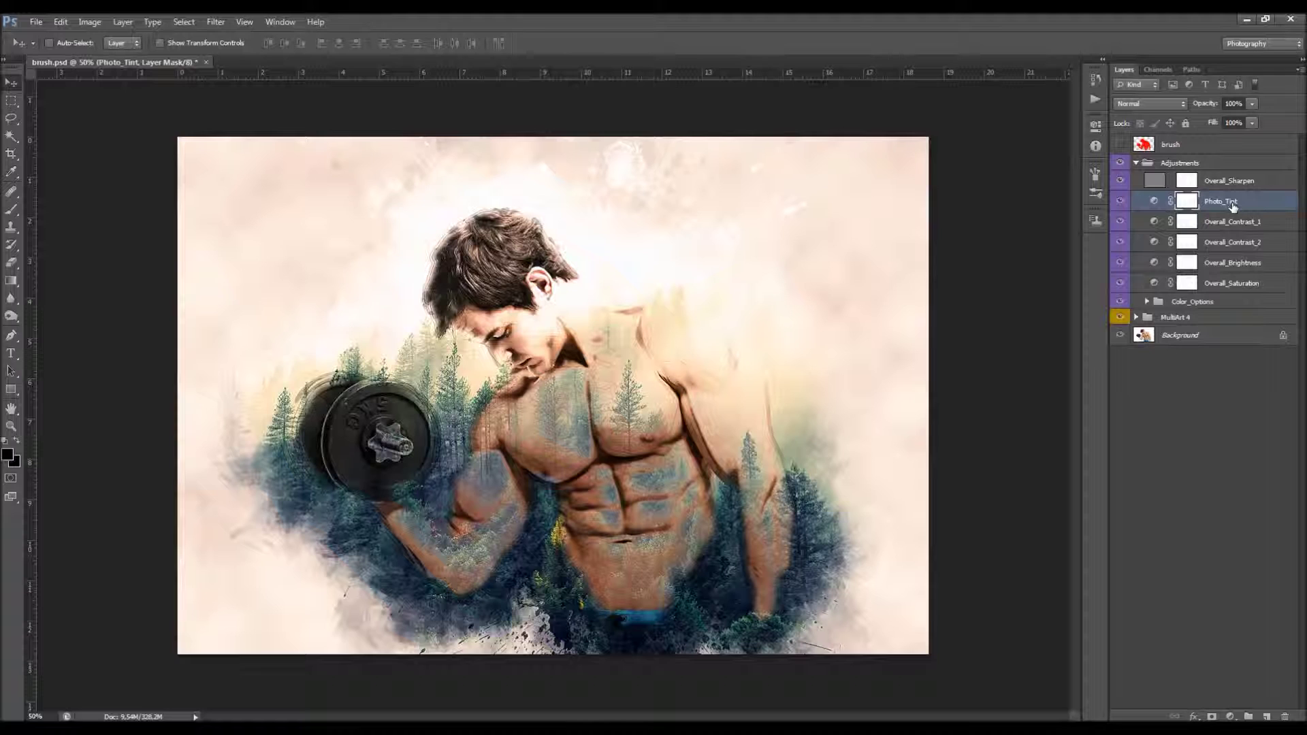
{"action": "double_click", "coordinate": [1155, 201]}
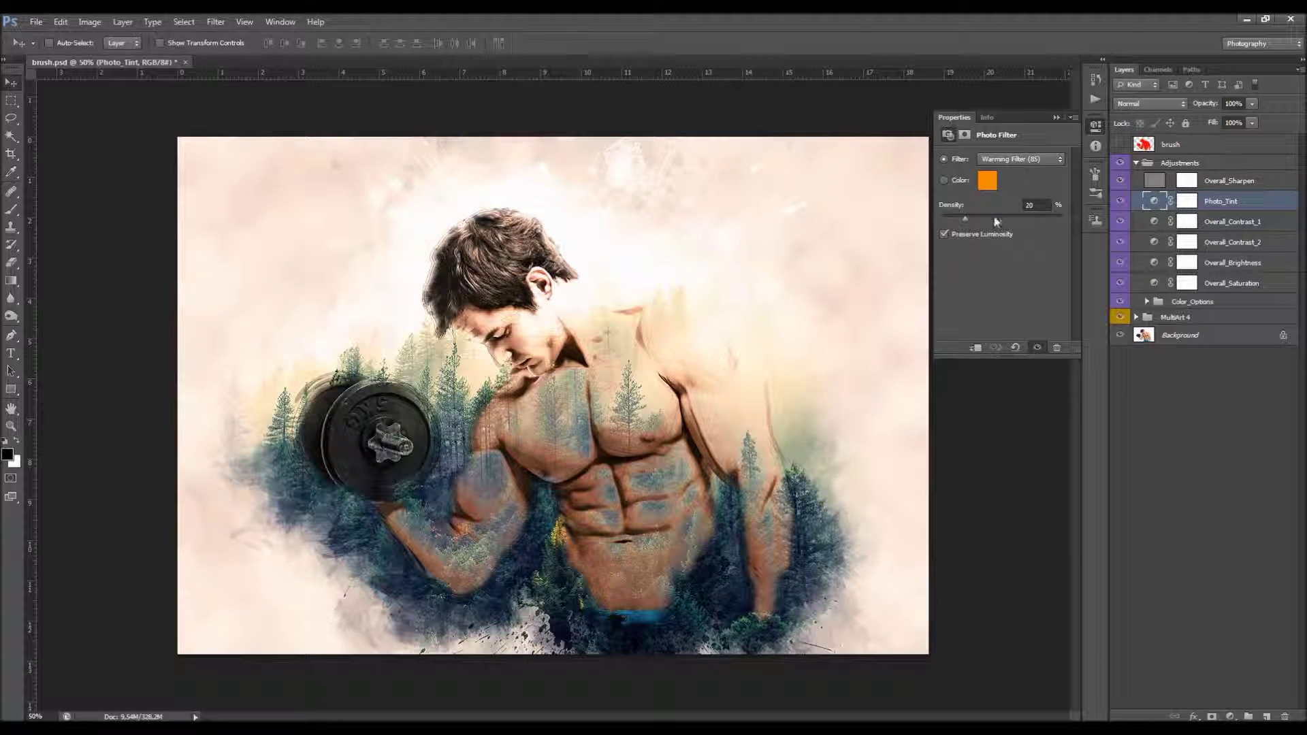
{"action": "left_click", "coordinate": [1119, 201]}
{"action": "left_click", "coordinate": [1120, 202]}
{"action": "left_click", "coordinate": [1120, 202]}
{"action": "left_click", "coordinate": [1120, 202]}
Step: Try a different filter preset on the Photo_Tint layer and undo the change
{"action": "left_click", "coordinate": [1006, 161]}
{"action": "left_click", "coordinate": [1018, 183]}
{"action": "key", "text": "ctrl+z"}
{"action": "left_click", "coordinate": [1018, 161]}
{"action": "left_click", "coordinate": [1019, 161]}
Step: Raise the density of the Photo_Tint warming filter and close its settings
{"action": "mouse_move", "coordinate": [977, 225]}
{"action": "left_mouse_down"}
{"action": "mouse_move", "coordinate": [944, 227]}
{"action": "mouse_move", "coordinate": [980, 235]}
{"action": "left_mouse_up"}
{"action": "left_click", "coordinate": [1053, 120]}
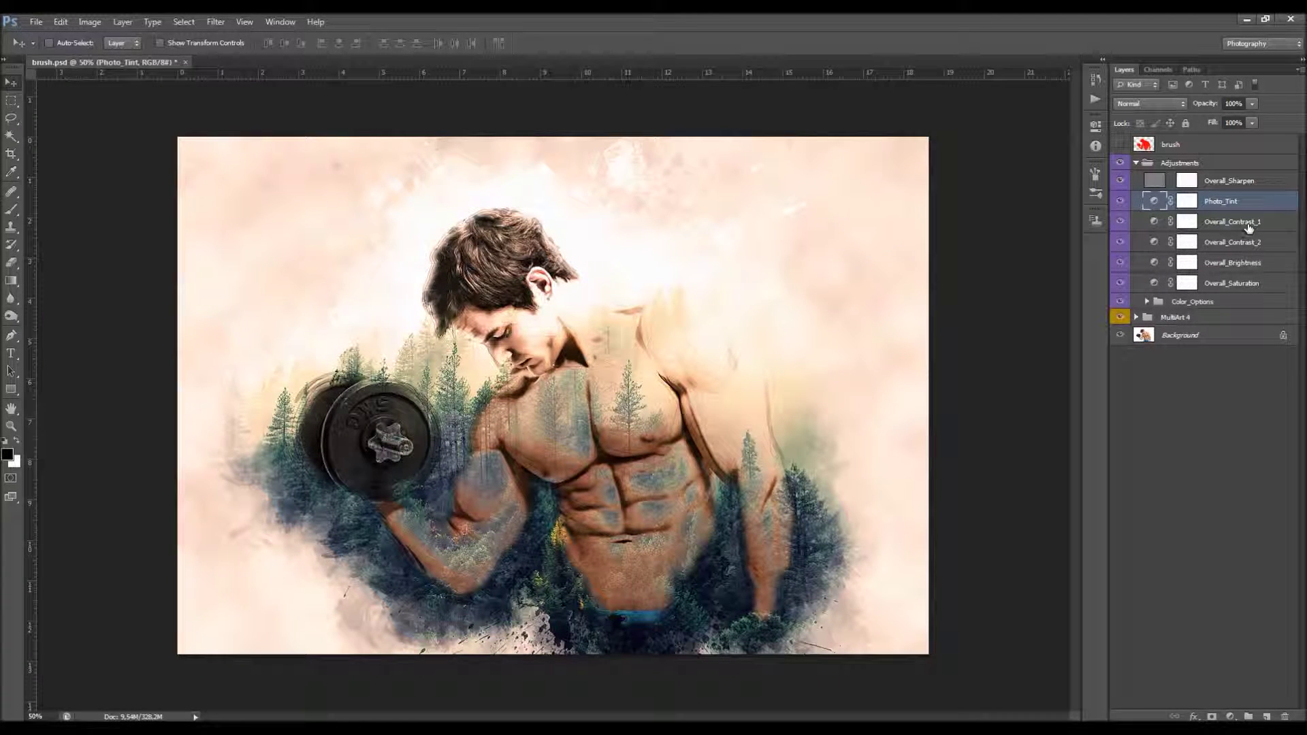
Step: Review the Overall_Contrast layers, comparing the image with Overall_Contrast_1 on and off
{"action": "left_click", "coordinate": [1243, 228]}
{"action": "left_click", "coordinate": [1222, 242]}
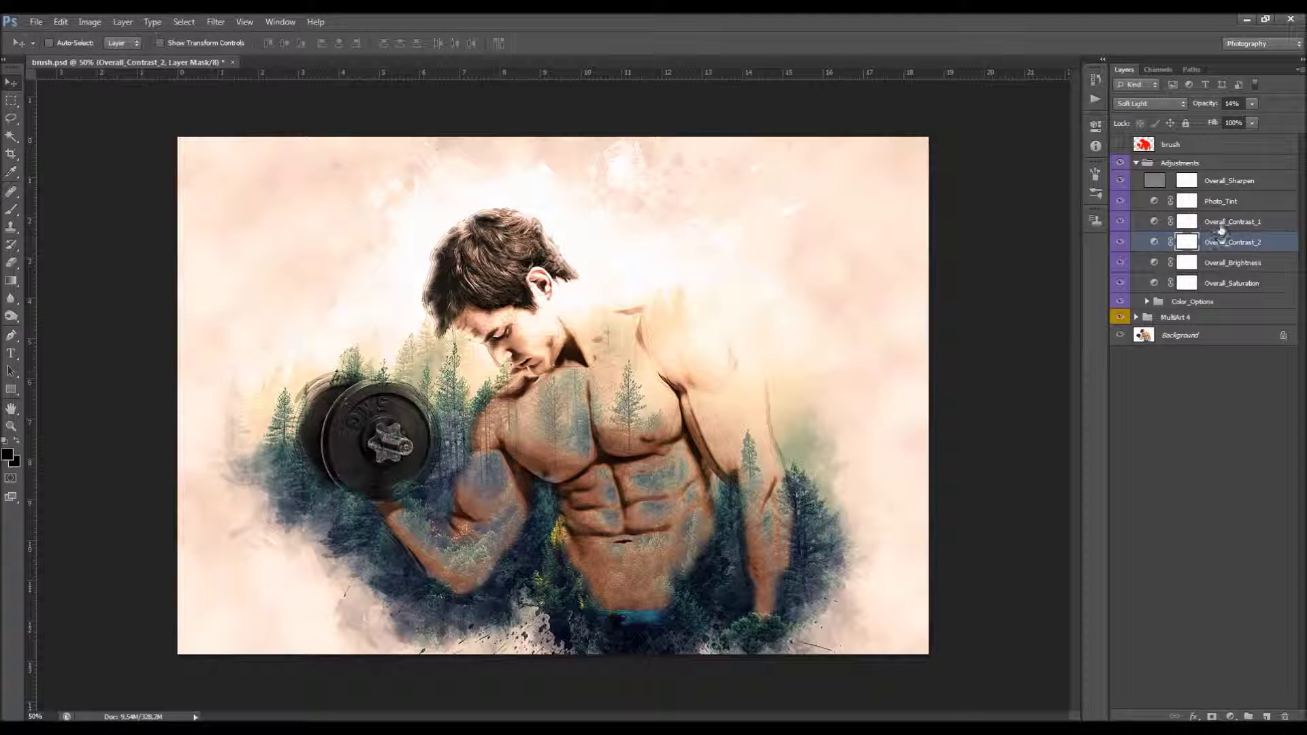
{"action": "left_click", "coordinate": [1223, 224]}
{"action": "left_click", "coordinate": [1120, 221]}
{"action": "left_click", "coordinate": [1120, 222]}
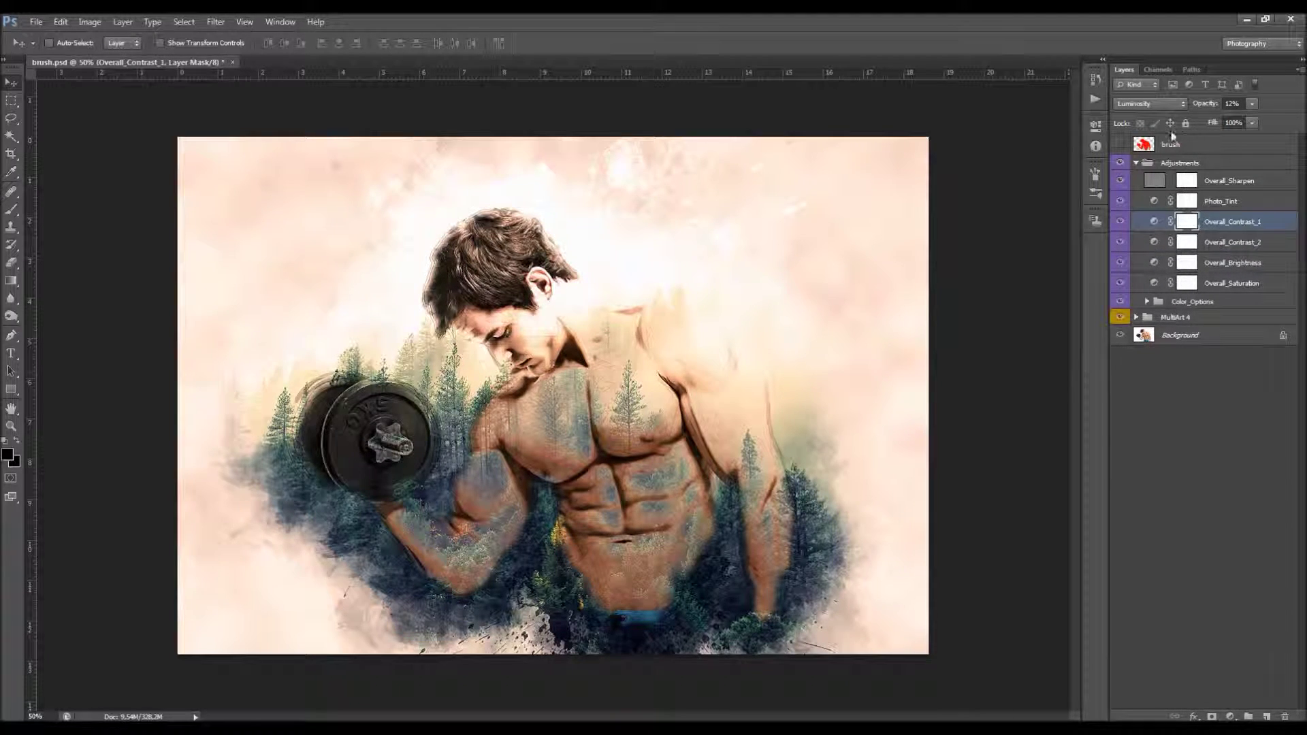
Step: Set the opacity of the Overall_Contrast_2 layer to 24%
{"action": "left_click", "coordinate": [1203, 107]}
{"action": "left_click", "coordinate": [1221, 241]}
{"action": "left_click", "coordinate": [1204, 106]}
{"action": "type", "text": "24"}
{"action": "key", "text": "Return"}
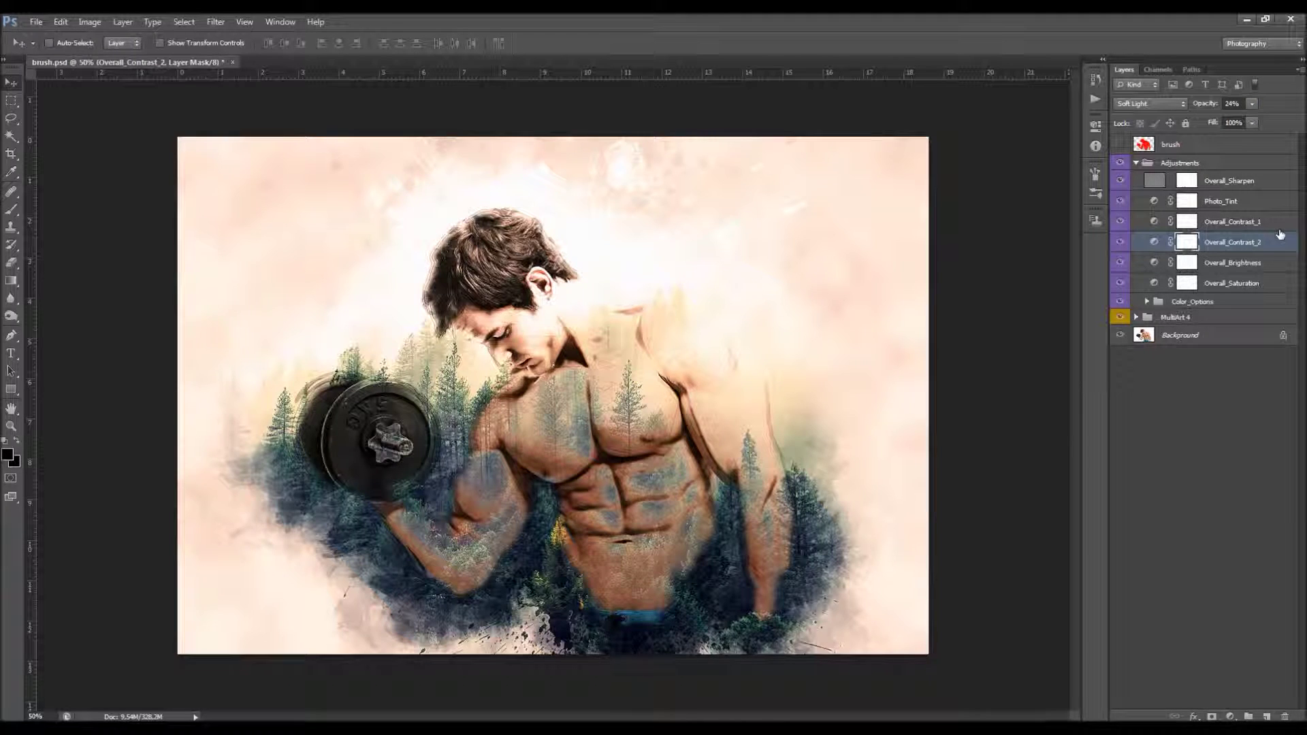
Step: Adjust the Overall_Brightness levels to input values of 2 for shadows, 1.00 for midtones and 255 for highlights
{"action": "left_click", "coordinate": [1246, 263]}
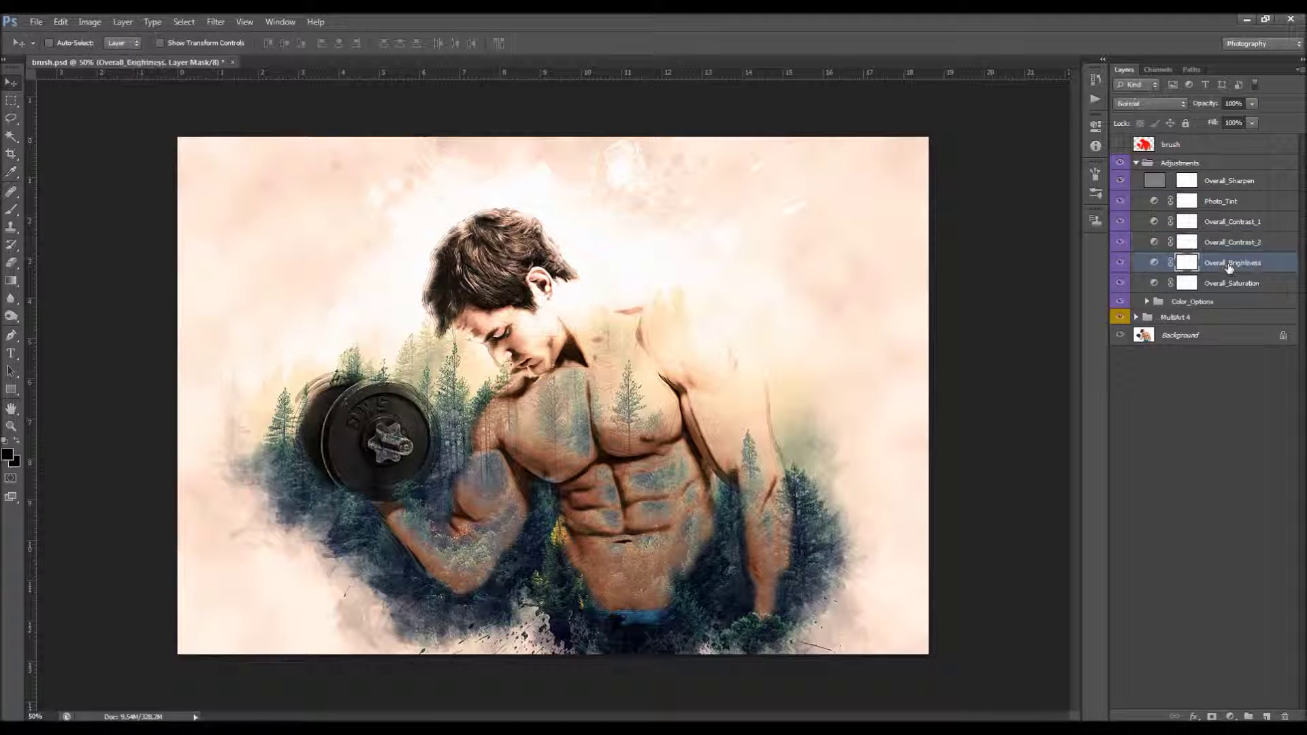
{"action": "double_click", "coordinate": [1155, 264]}
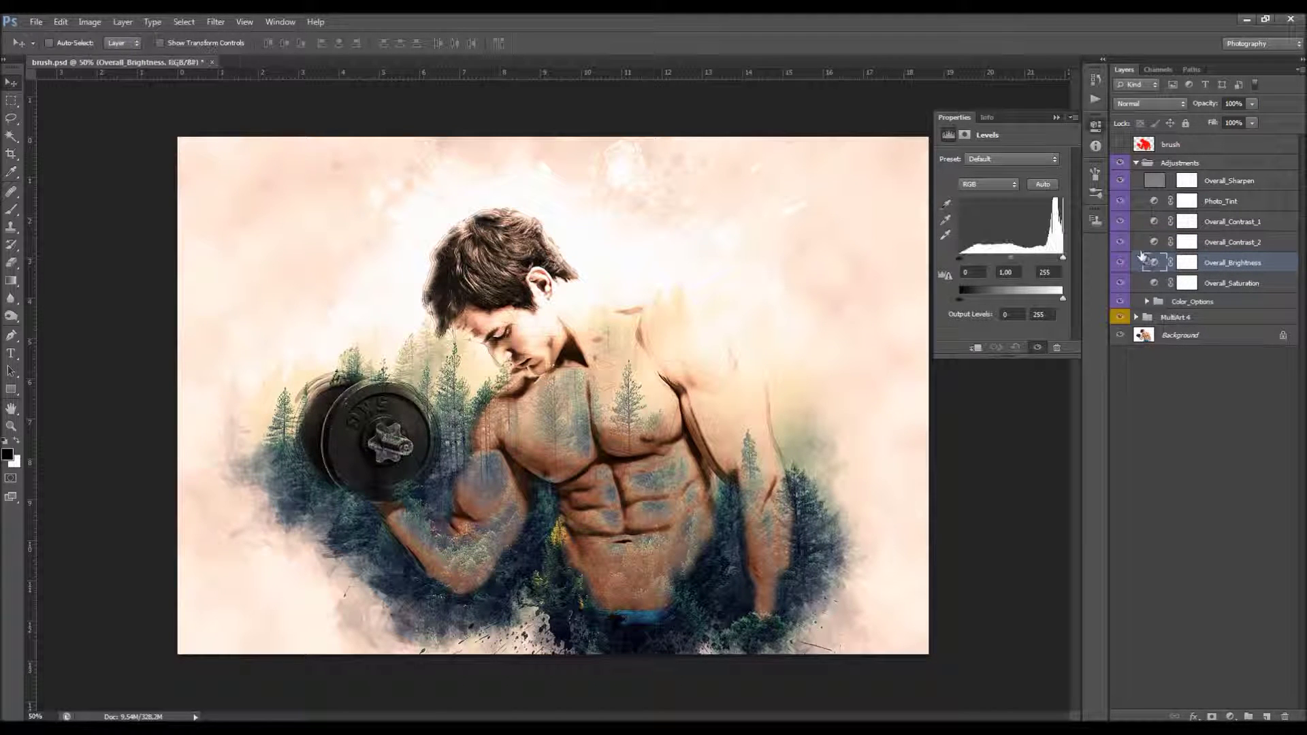
{"action": "left_click_drag", "start_coordinate": [961, 259], "coordinate": [962, 257]}
{"action": "left_click_drag", "start_coordinate": [1060, 262], "coordinate": [1071, 265]}
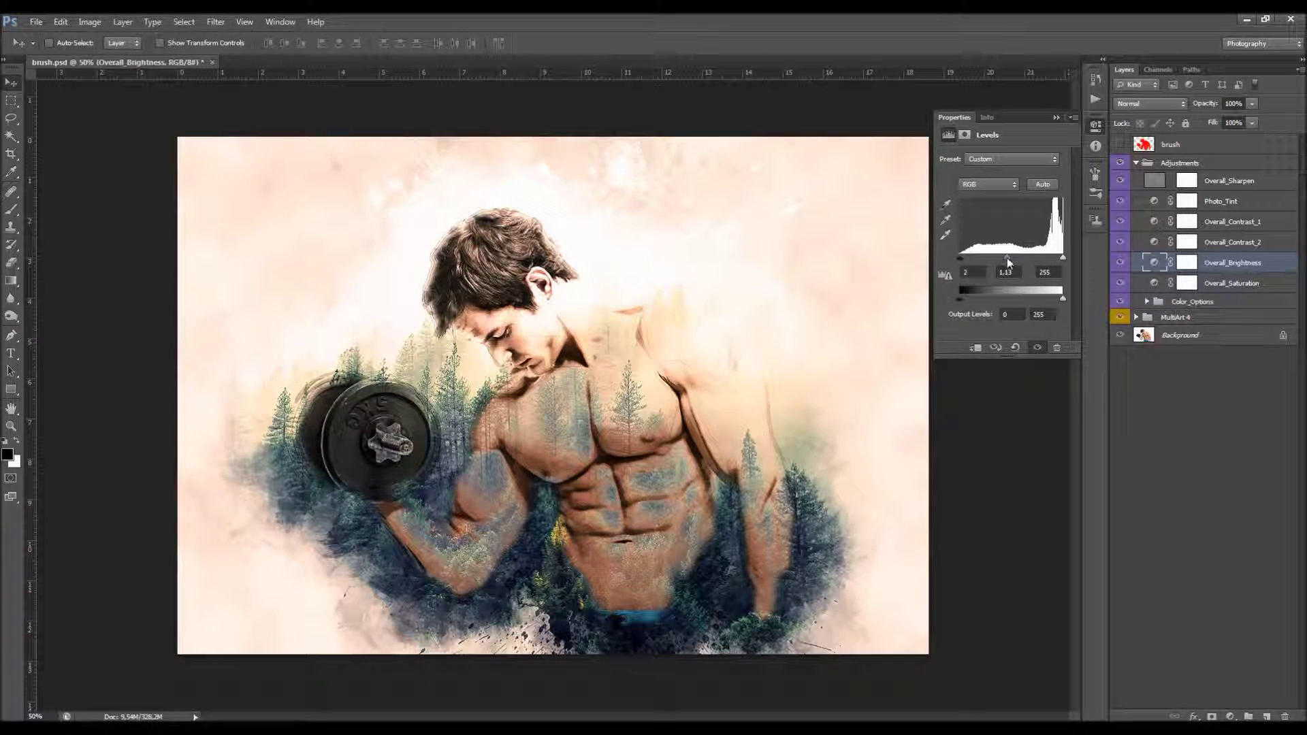
{"action": "left_click_drag", "start_coordinate": [1007, 256], "coordinate": [1012, 257]}
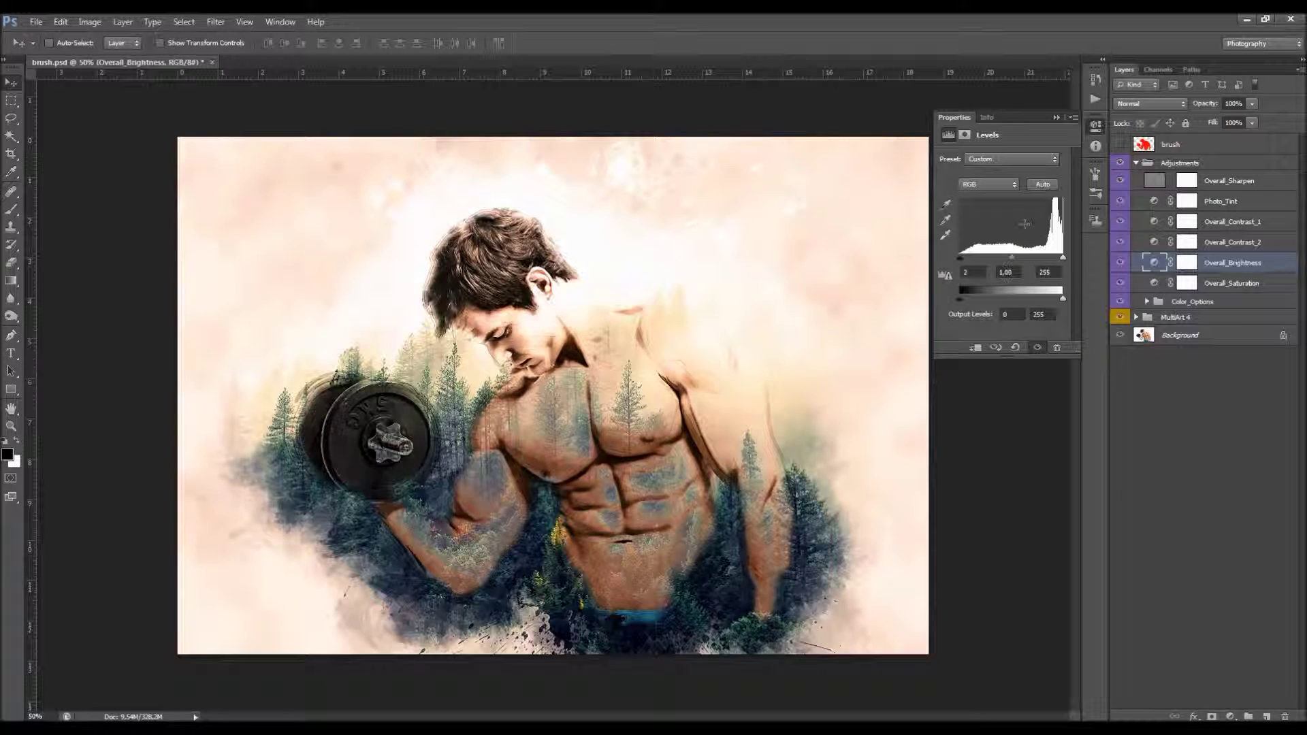
{"action": "left_click", "coordinate": [1056, 118]}
Step: Set the saturation of the Overall_Saturation adjustment layer to +28
{"action": "left_click", "coordinate": [1234, 283]}
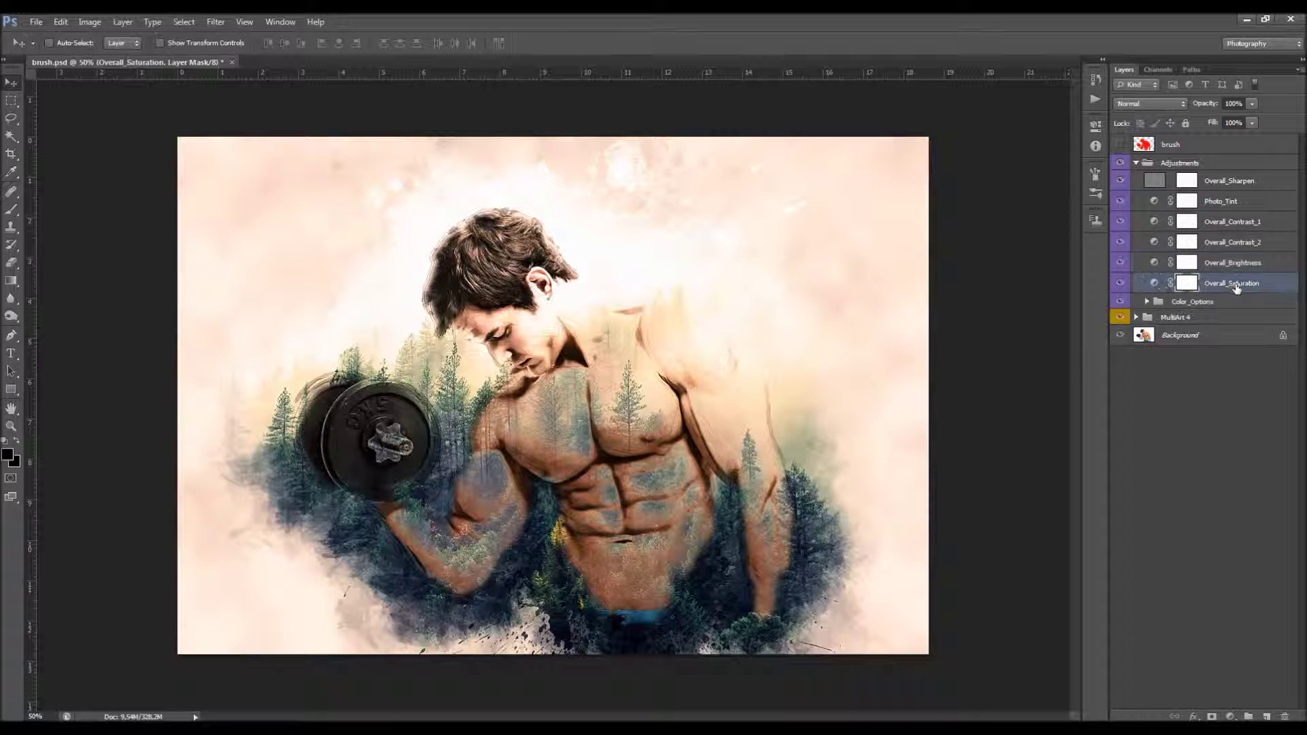
{"action": "double_click", "coordinate": [1154, 283]}
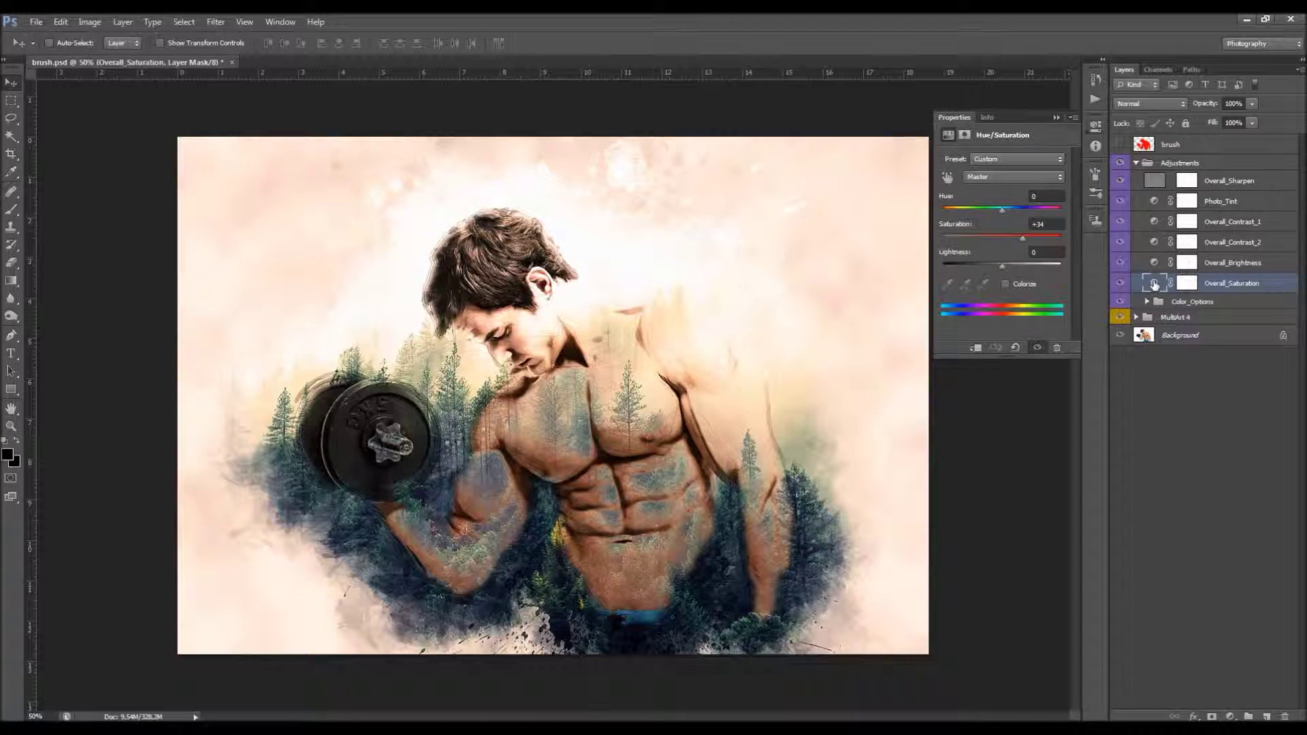
{"action": "mouse_move", "coordinate": [1023, 239]}
{"action": "left_mouse_down"}
{"action": "mouse_move", "coordinate": [930, 252]}
{"action": "mouse_move", "coordinate": [1020, 258]}
{"action": "left_mouse_up"}
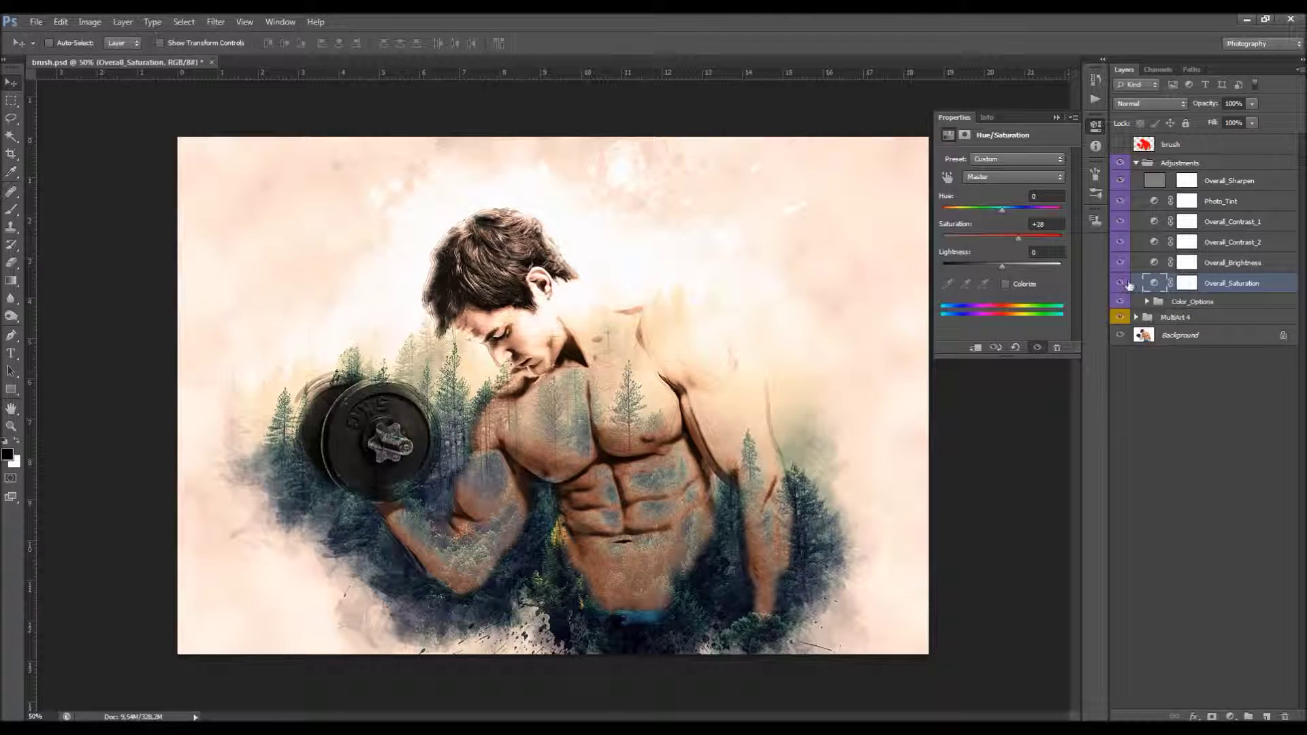
Step: Expand the Color_Options group, switch off Color_Option_2 and preview Color_Option_6 instead
{"action": "left_click", "coordinate": [1203, 301]}
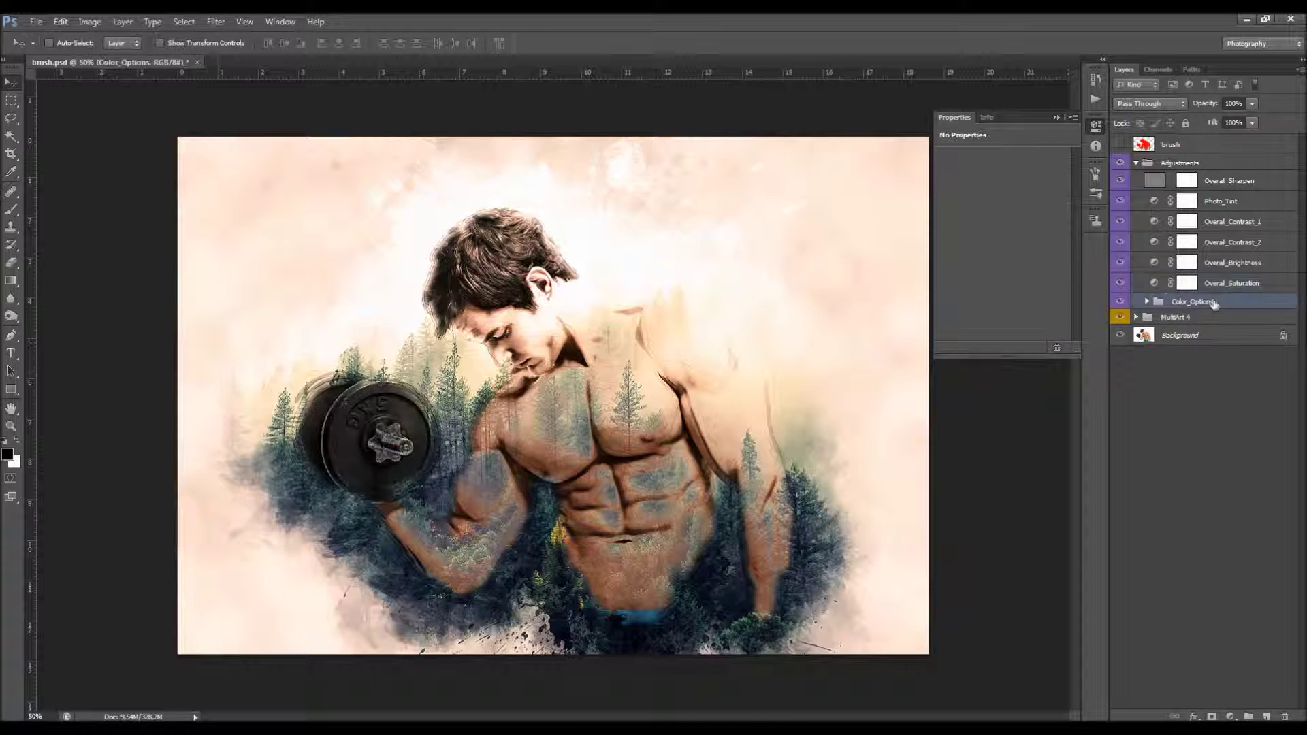
{"action": "left_click", "coordinate": [1147, 302]}
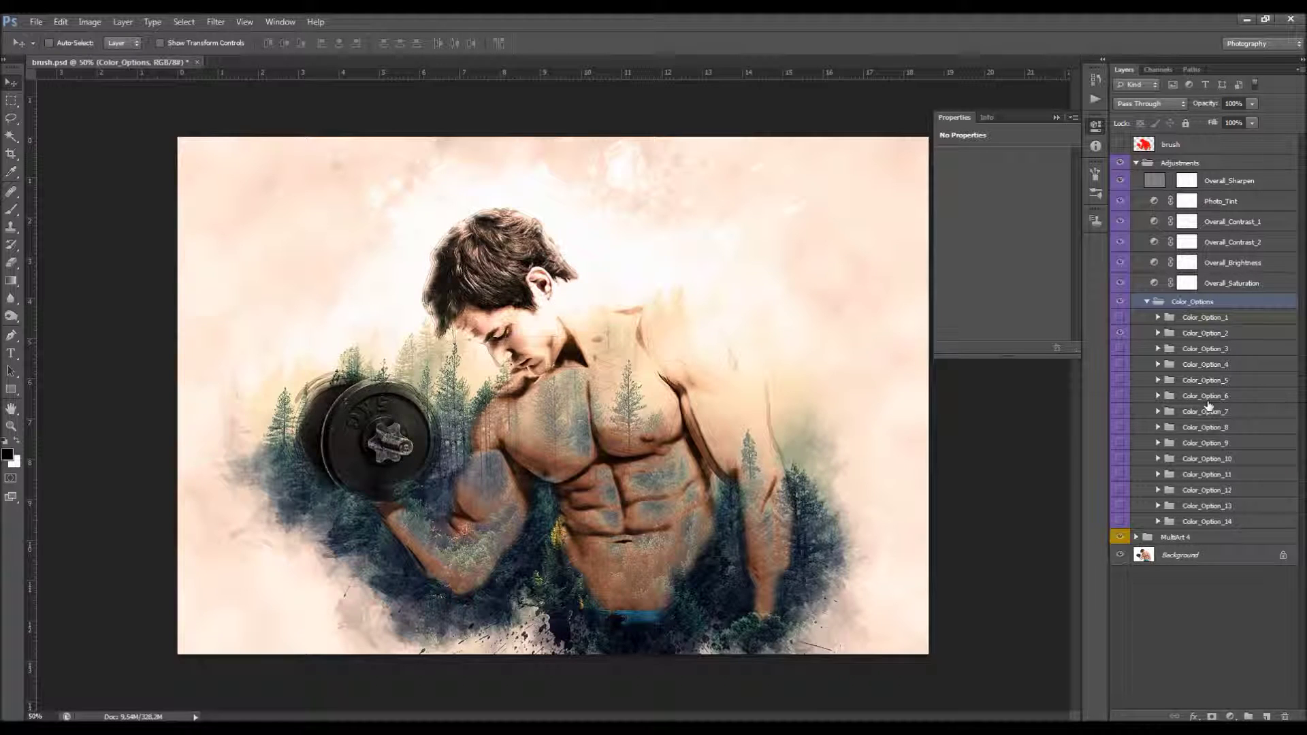
{"action": "left_click", "coordinate": [1198, 334]}
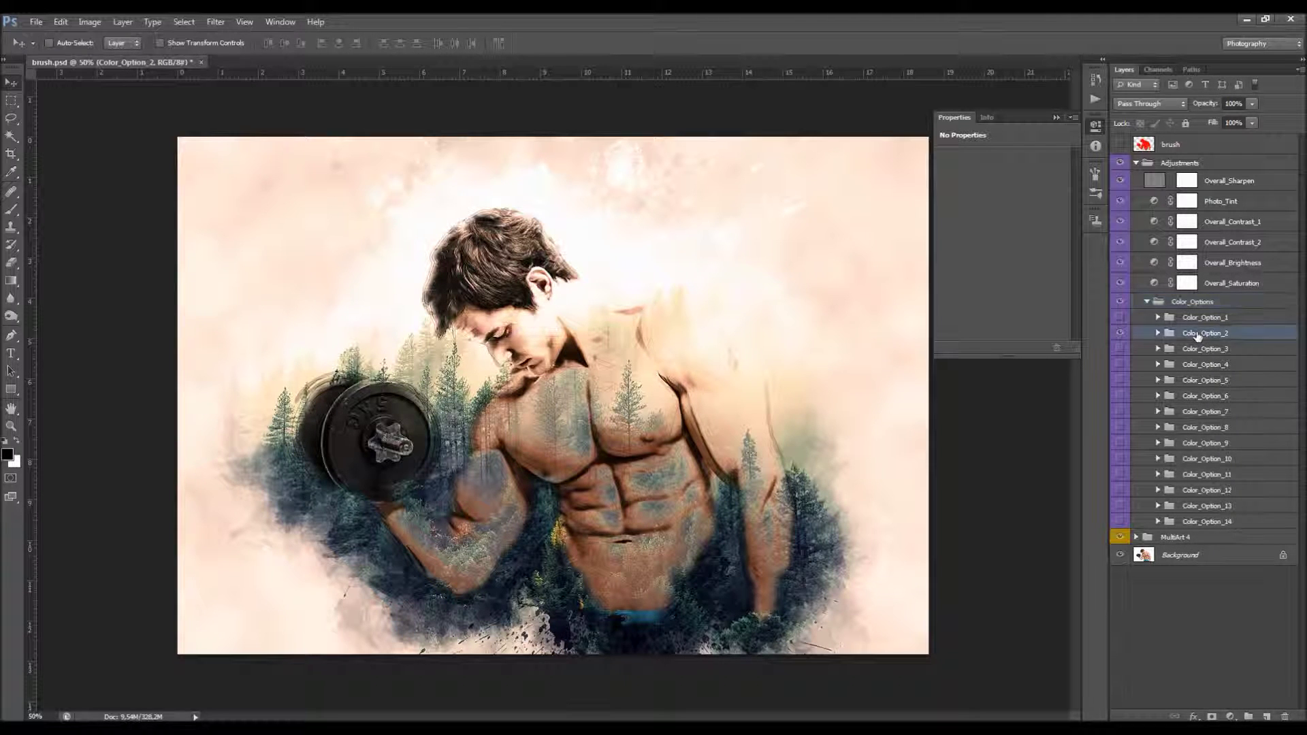
{"action": "left_click", "coordinate": [1120, 333]}
{"action": "left_click", "coordinate": [1202, 401]}
{"action": "left_click", "coordinate": [1118, 393]}
{"action": "left_click", "coordinate": [1119, 397]}
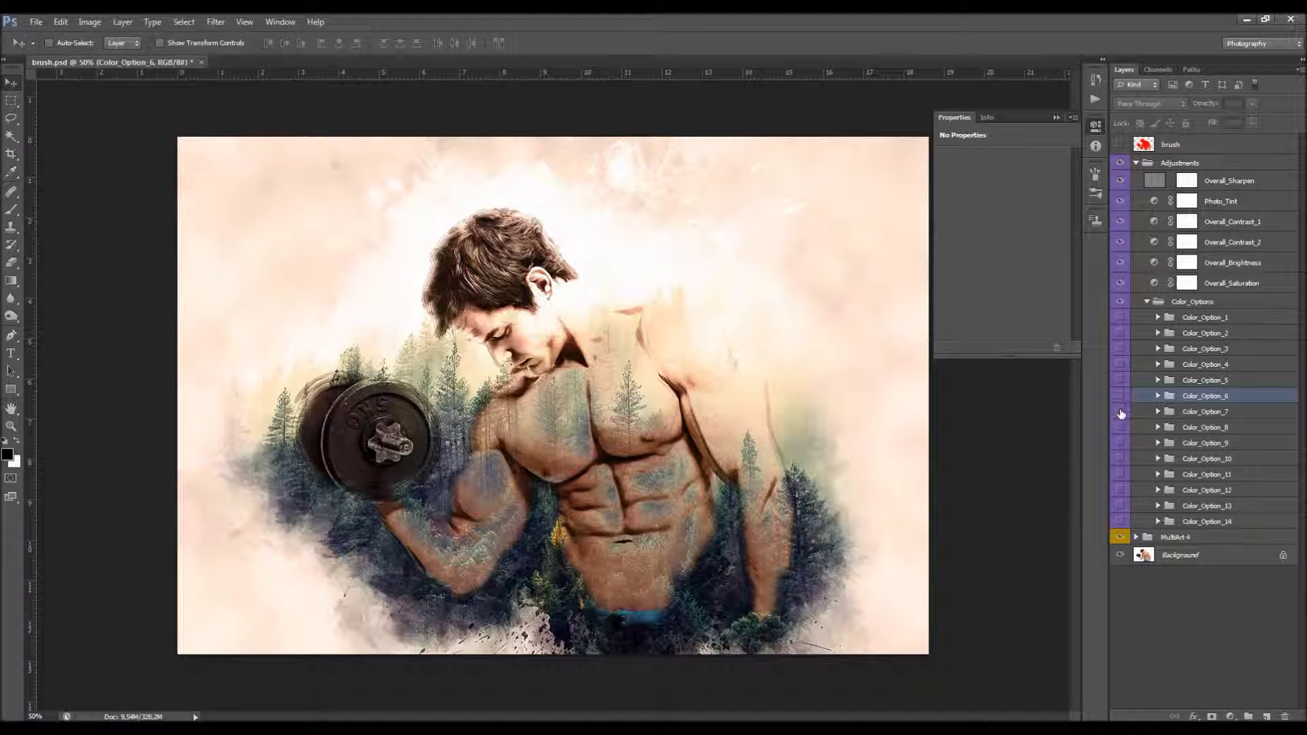
Step: Preview several color options between Color_Option_7 and Color_Option_12, switching each on and off
{"action": "left_click", "coordinate": [1120, 412]}
{"action": "left_click", "coordinate": [1121, 428]}
{"action": "left_click", "coordinate": [1121, 430]}
{"action": "left_click", "coordinate": [1121, 444]}
{"action": "left_click", "coordinate": [1121, 476]}
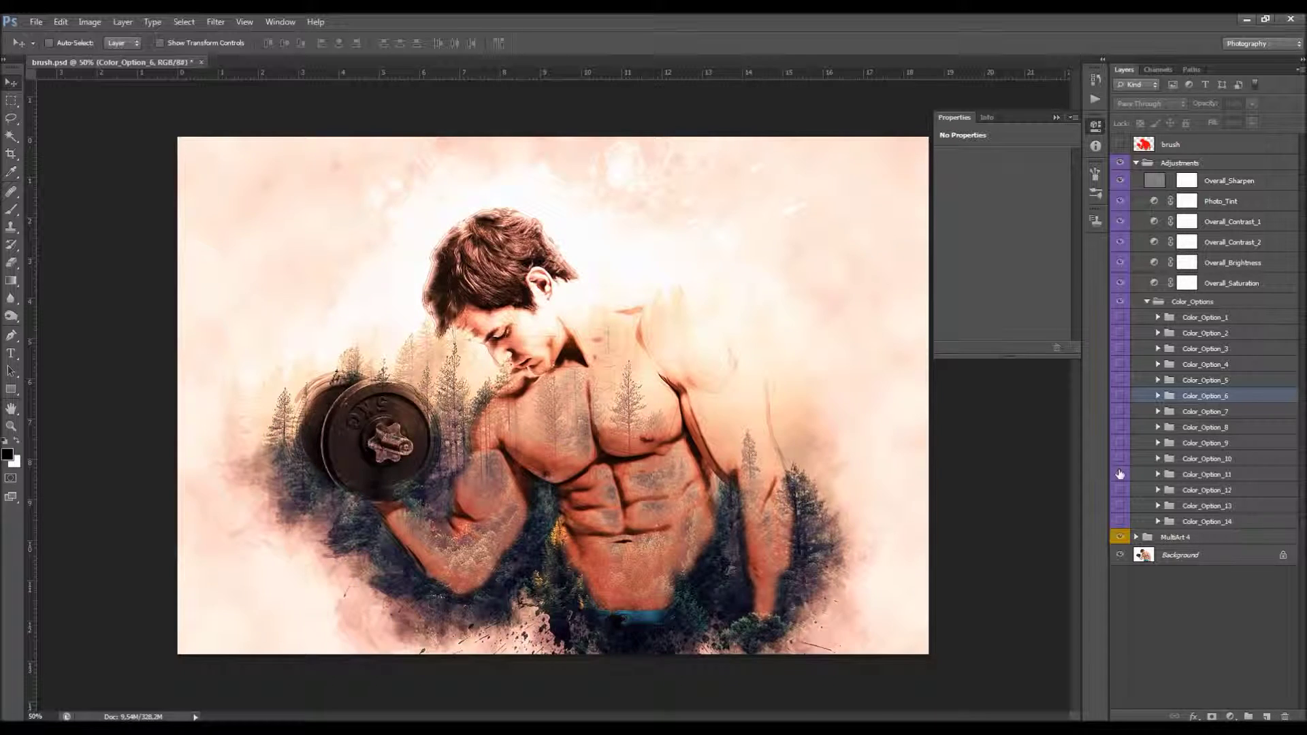
{"action": "left_click", "coordinate": [1122, 487]}
{"action": "left_click", "coordinate": [1121, 489]}
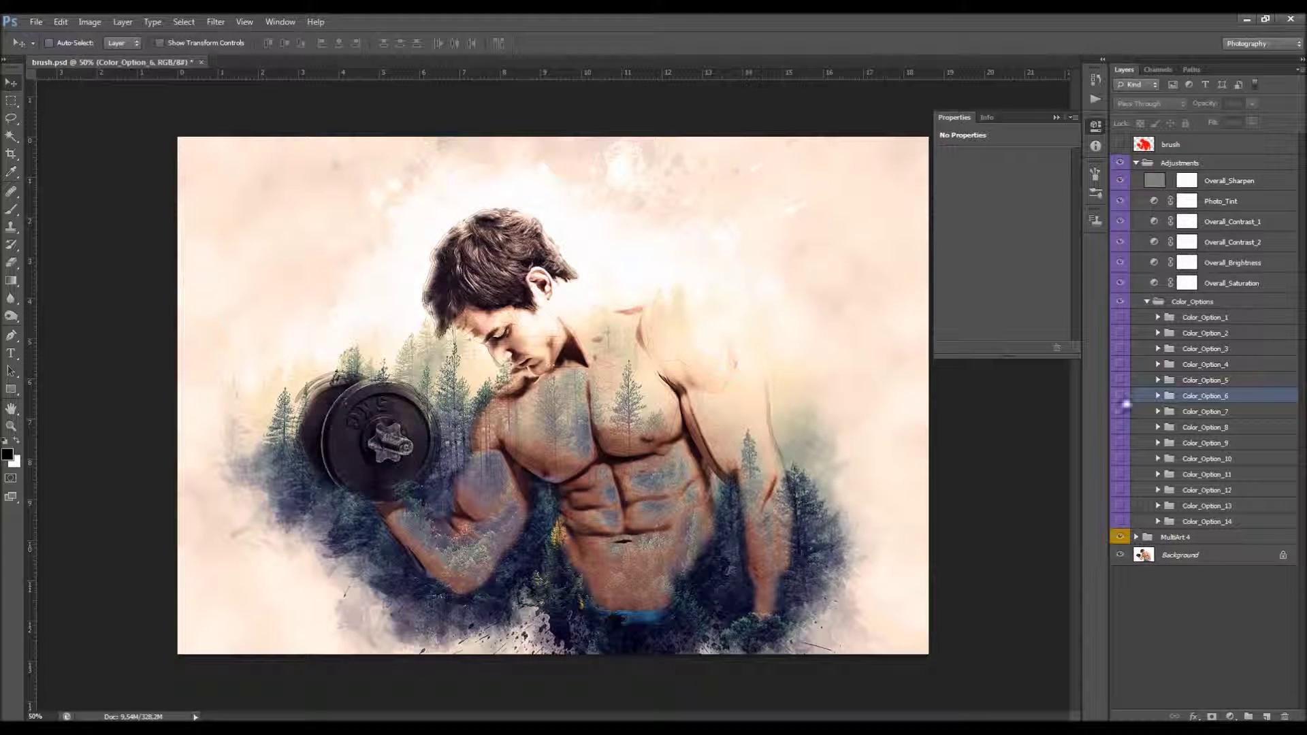
Step: Make Color_Option_1 and Color_Option_2 visible together and lower the selected option's opacity
{"action": "left_click", "coordinate": [1120, 318]}
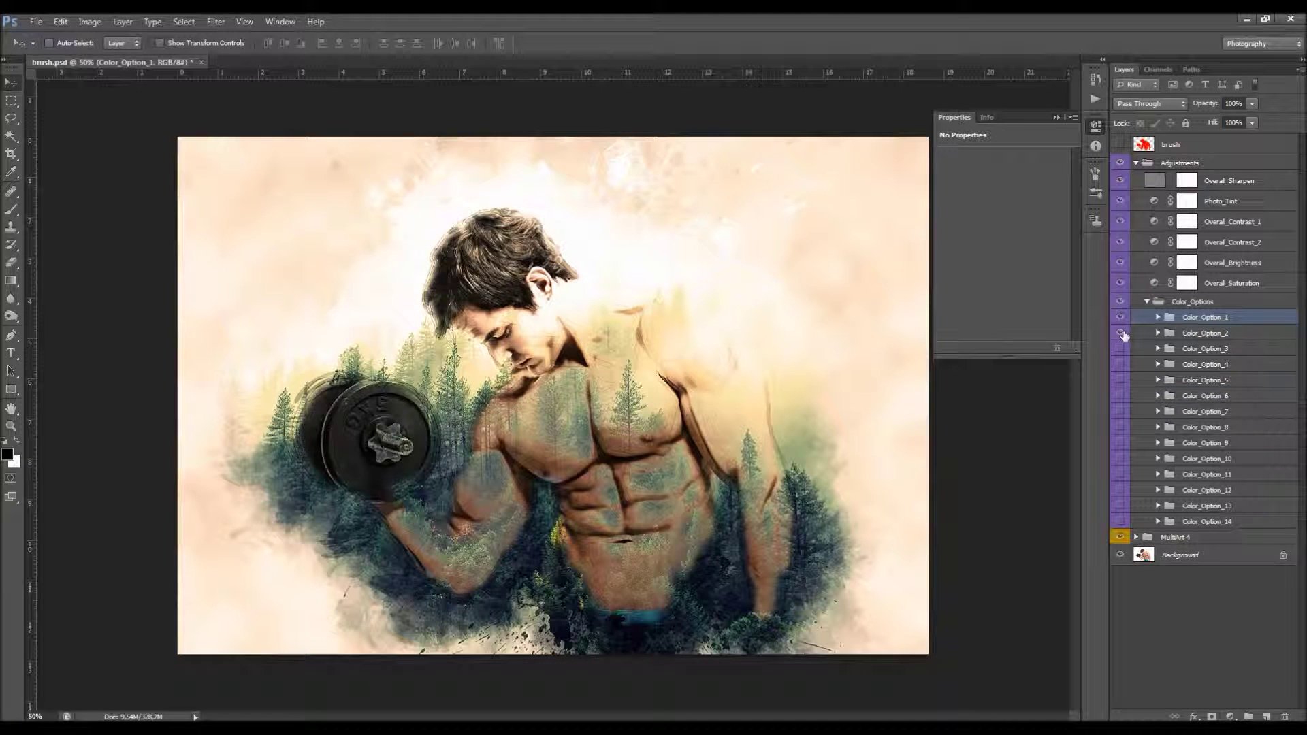
{"action": "left_click", "coordinate": [1158, 333]}
{"action": "left_click", "coordinate": [1158, 332]}
{"action": "left_click_drag", "start_coordinate": [1215, 104], "coordinate": [1201, 103]}
{"action": "left_click", "coordinate": [1120, 333]}
Step: Make Color_Option_3 visible as well and set its opacity to 67%
{"action": "left_click", "coordinate": [1120, 351]}
{"action": "left_click", "coordinate": [1170, 350]}
{"action": "left_click_drag", "start_coordinate": [1213, 105], "coordinate": [1188, 109]}
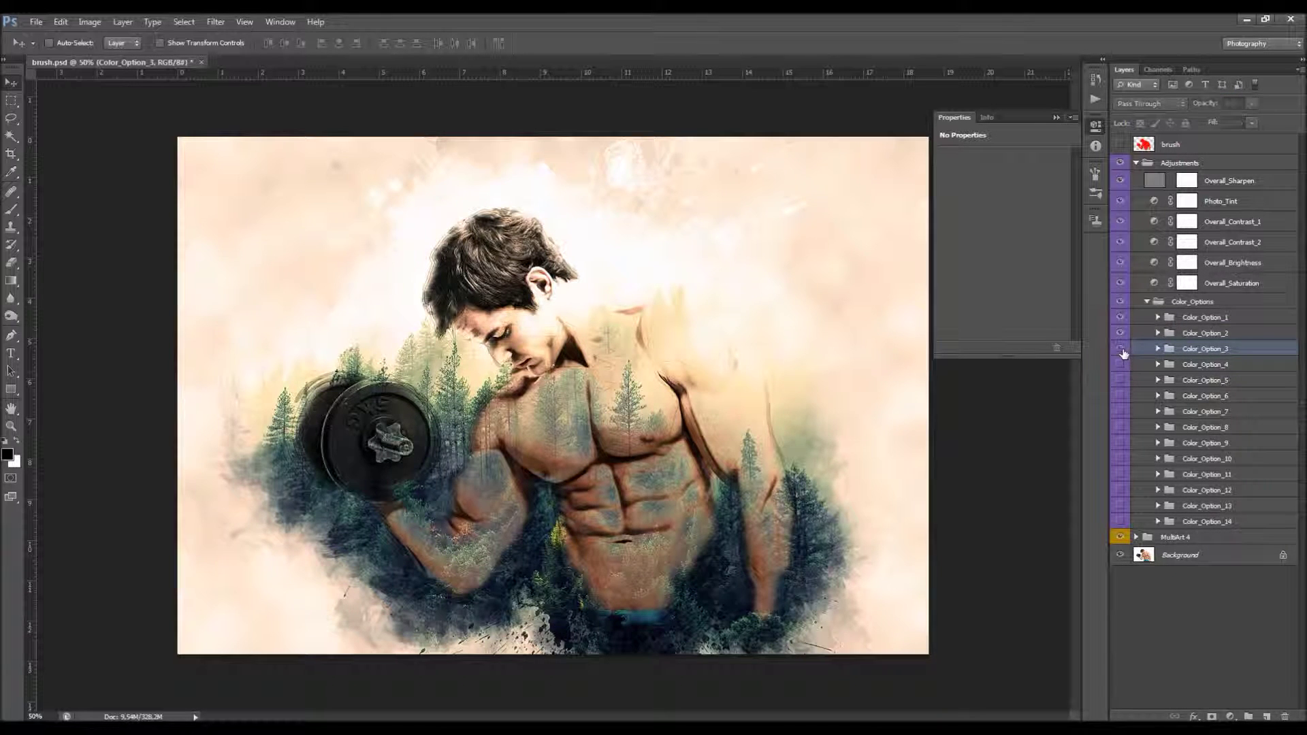
{"action": "left_click_drag", "start_coordinate": [1203, 119], "coordinate": [1207, 119]}
Step: Compare the image with Color_Options off and on, and collapse that group and the Adjustments group
{"action": "left_click", "coordinate": [1123, 302]}
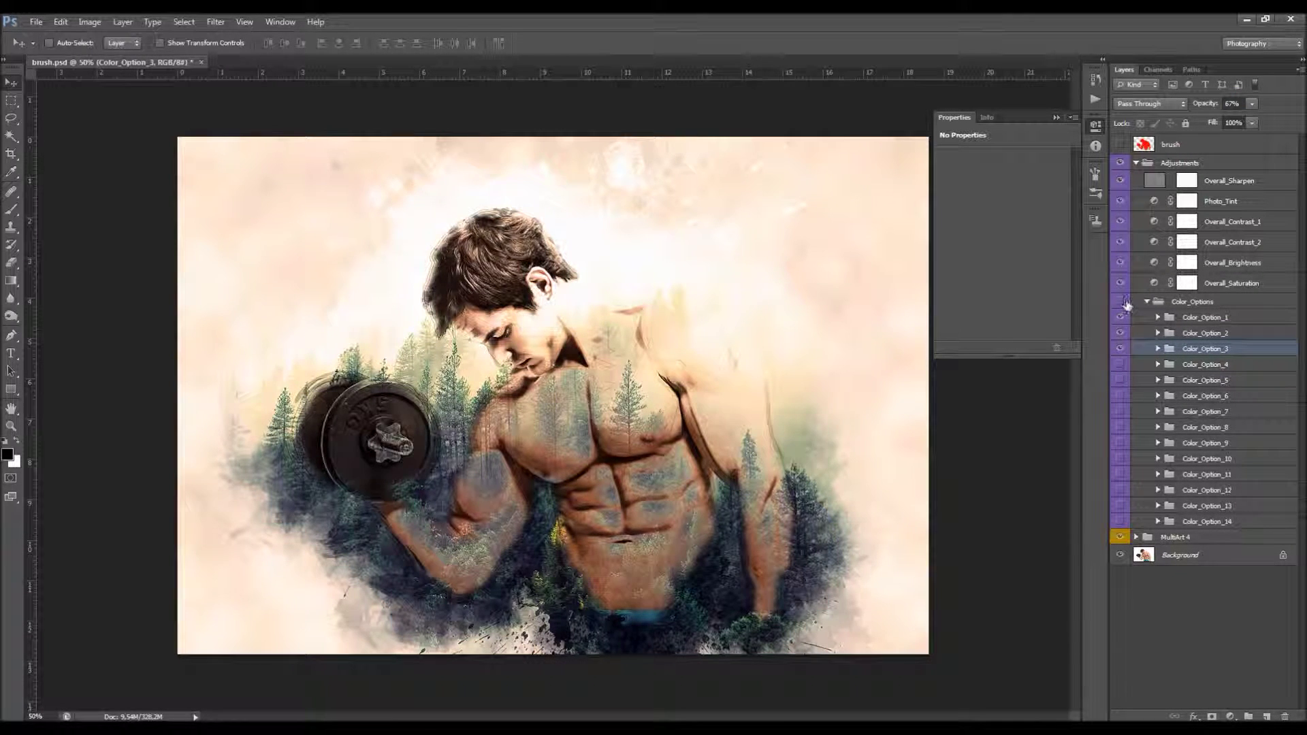
{"action": "left_click", "coordinate": [1121, 302]}
{"action": "left_click", "coordinate": [1147, 303]}
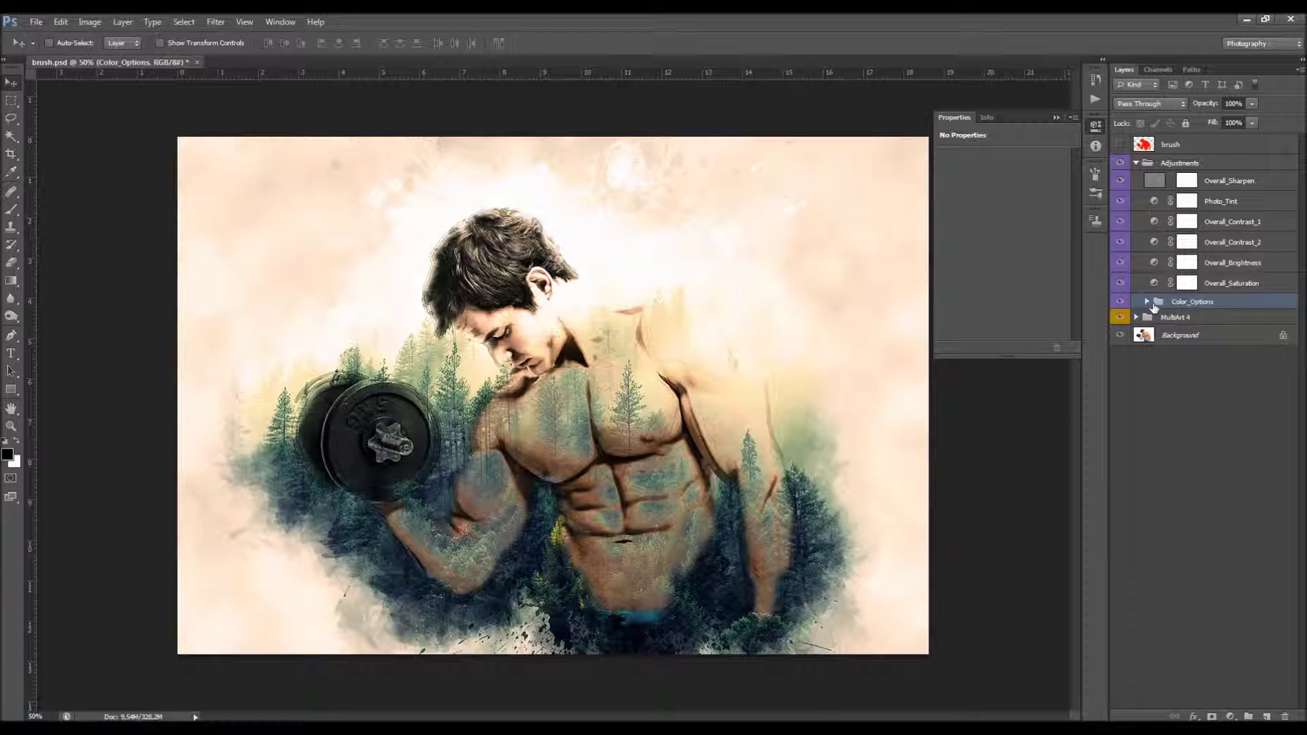
{"action": "left_click", "coordinate": [1191, 318]}
{"action": "left_click", "coordinate": [1136, 163]}
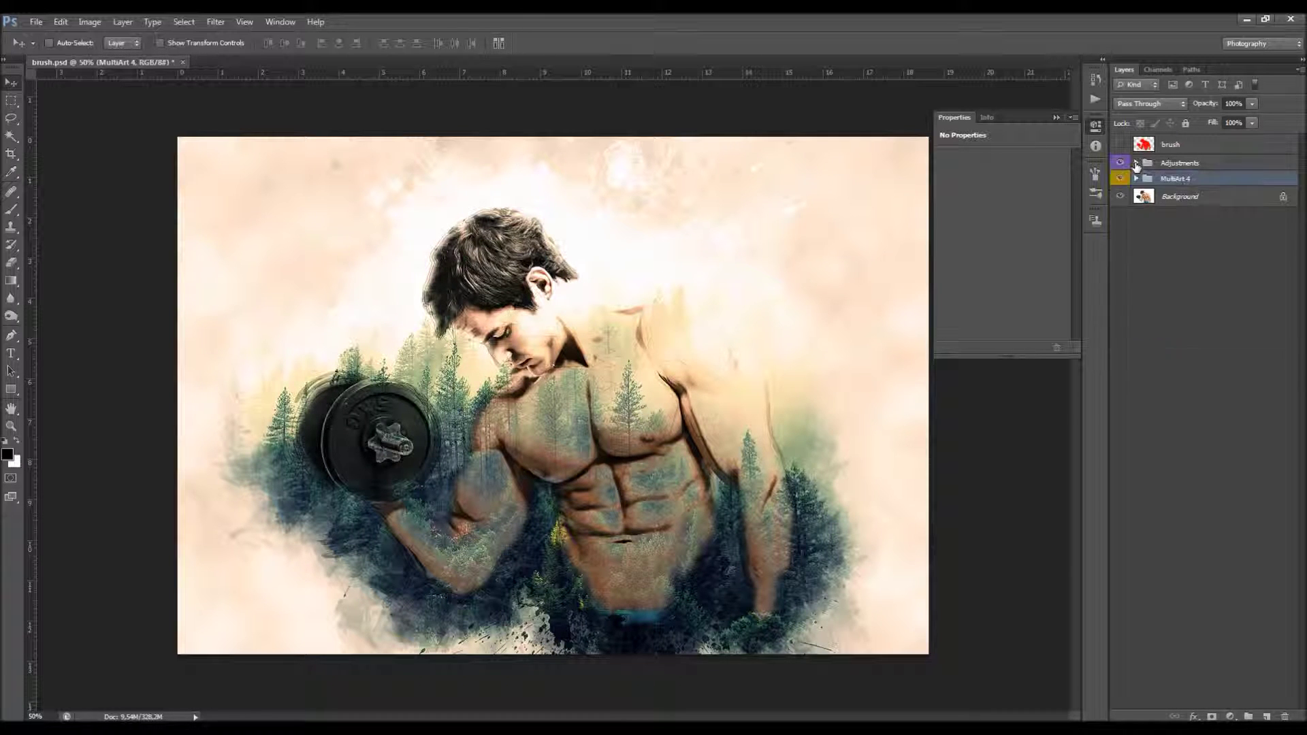
Step: Compare the image with the MultiArt 4 group off and on, and expand the group
{"action": "left_click", "coordinate": [1120, 179]}
{"action": "left_click", "coordinate": [1120, 180]}
{"action": "left_click", "coordinate": [1120, 180]}
{"action": "left_click", "coordinate": [1120, 180]}
{"action": "left_click", "coordinate": [1135, 179]}
Step: Examine the Color_Fills group's effect by toggling its visibility and disabling and re-enabling its layer mask
{"action": "left_click", "coordinate": [1241, 198]}
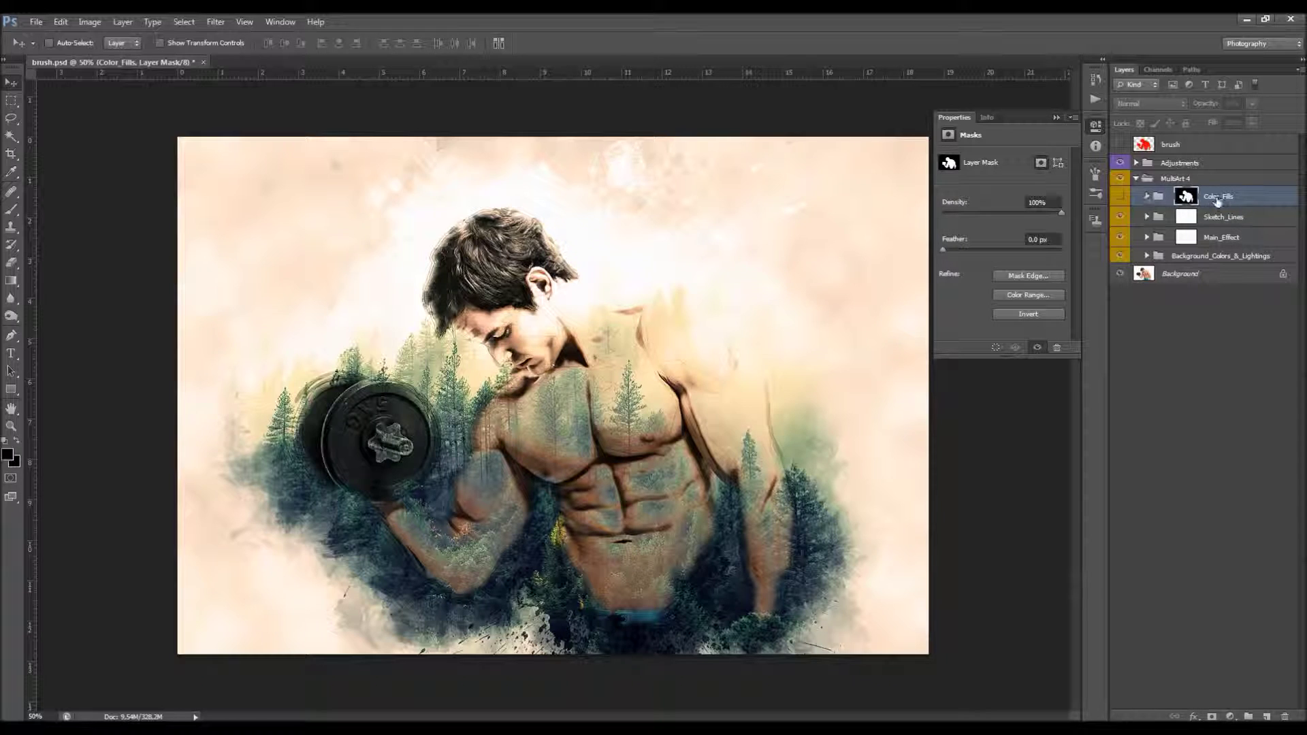
{"action": "left_click", "coordinate": [1124, 197]}
{"action": "left_click", "coordinate": [1120, 197]}
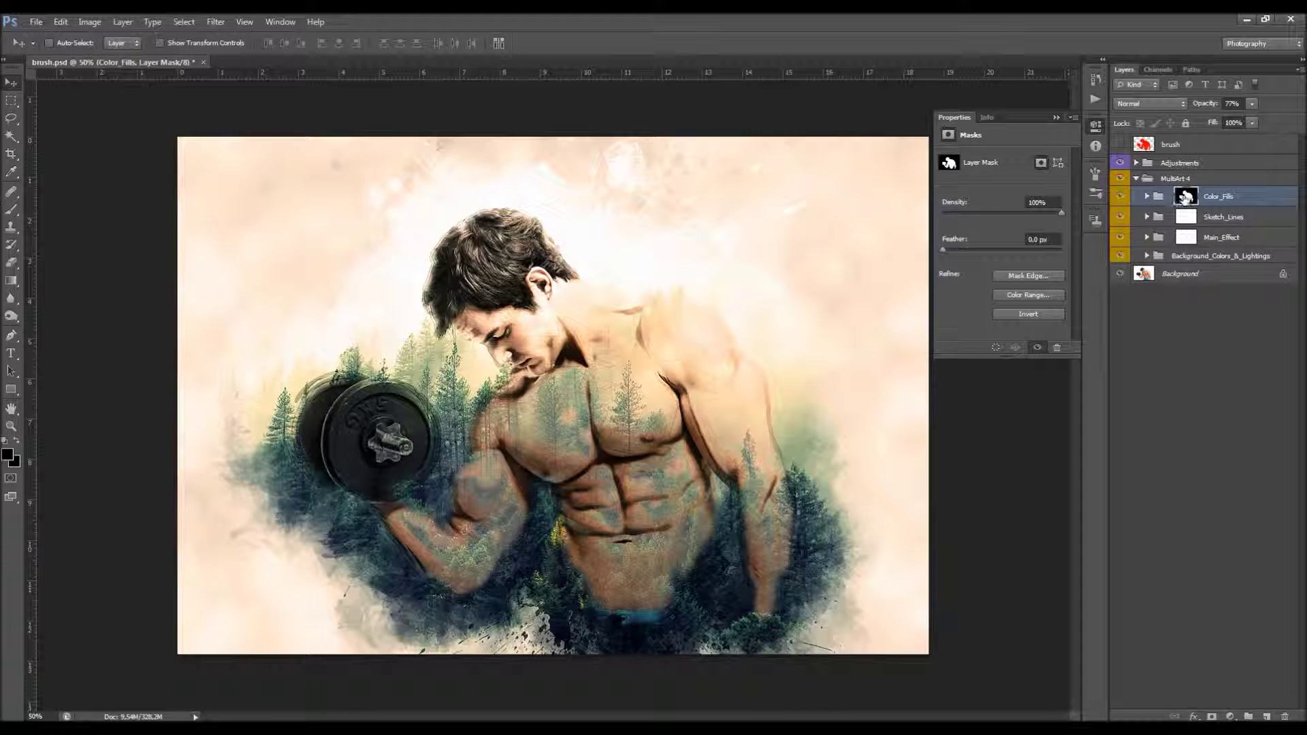
{"action": "left_click", "coordinate": [1187, 197], "text": "shift"}
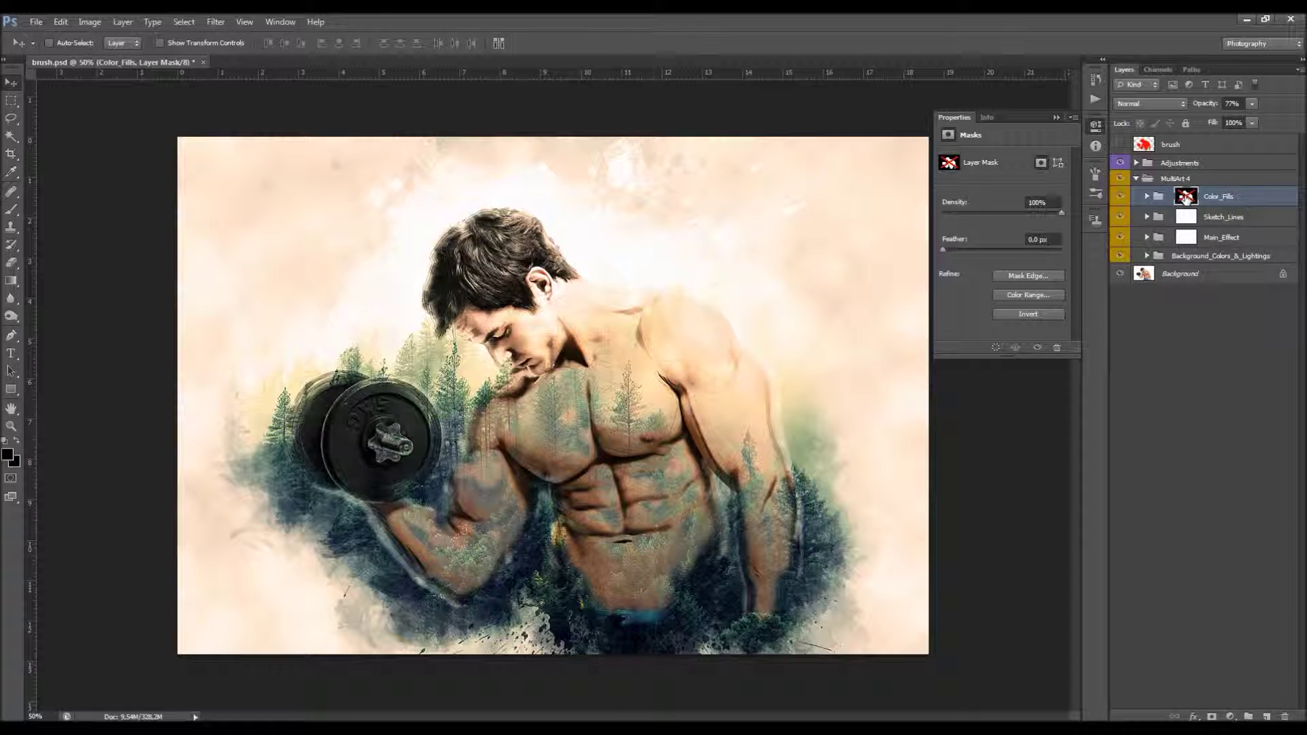
{"action": "left_click", "coordinate": [1186, 198], "text": "shift"}
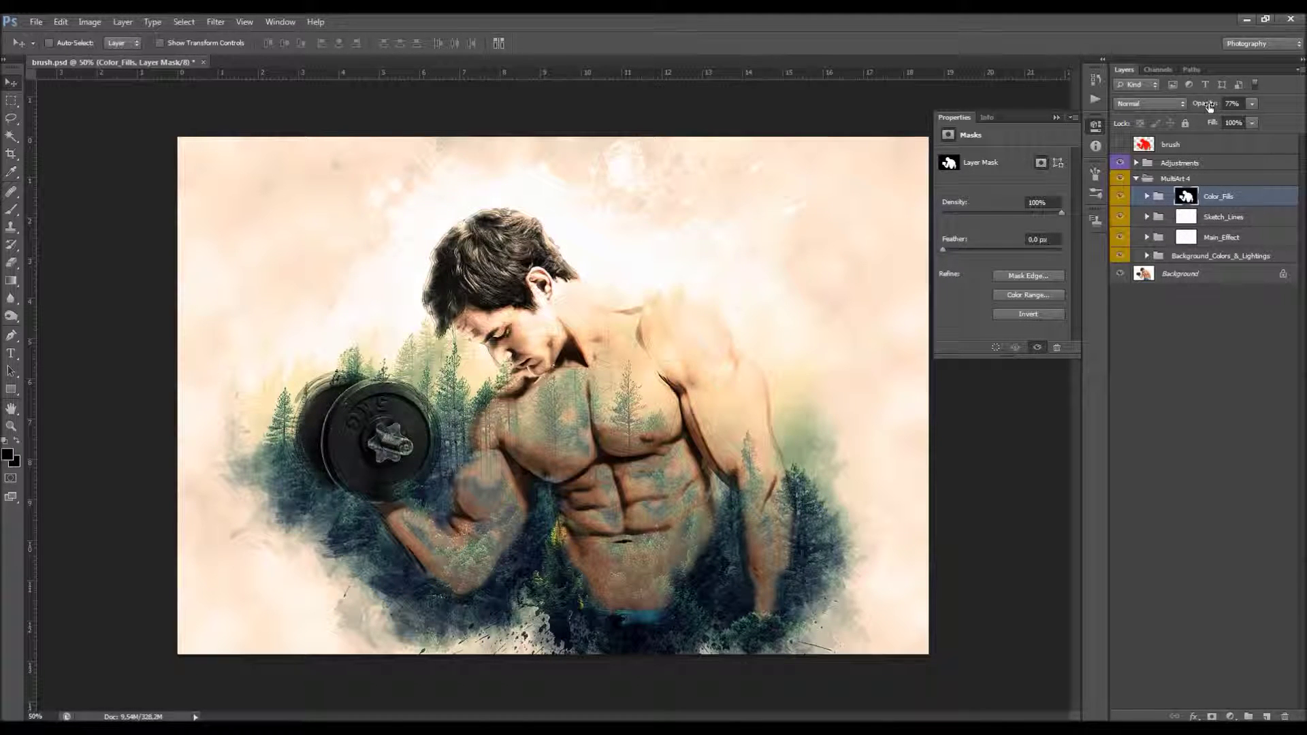
Step: Set the Color_Fills group's opacity to 71% and select the Fill_3 layer inside it
{"action": "left_click_drag", "start_coordinate": [1215, 102], "coordinate": [1182, 109]}
{"action": "left_click", "coordinate": [1148, 197]}
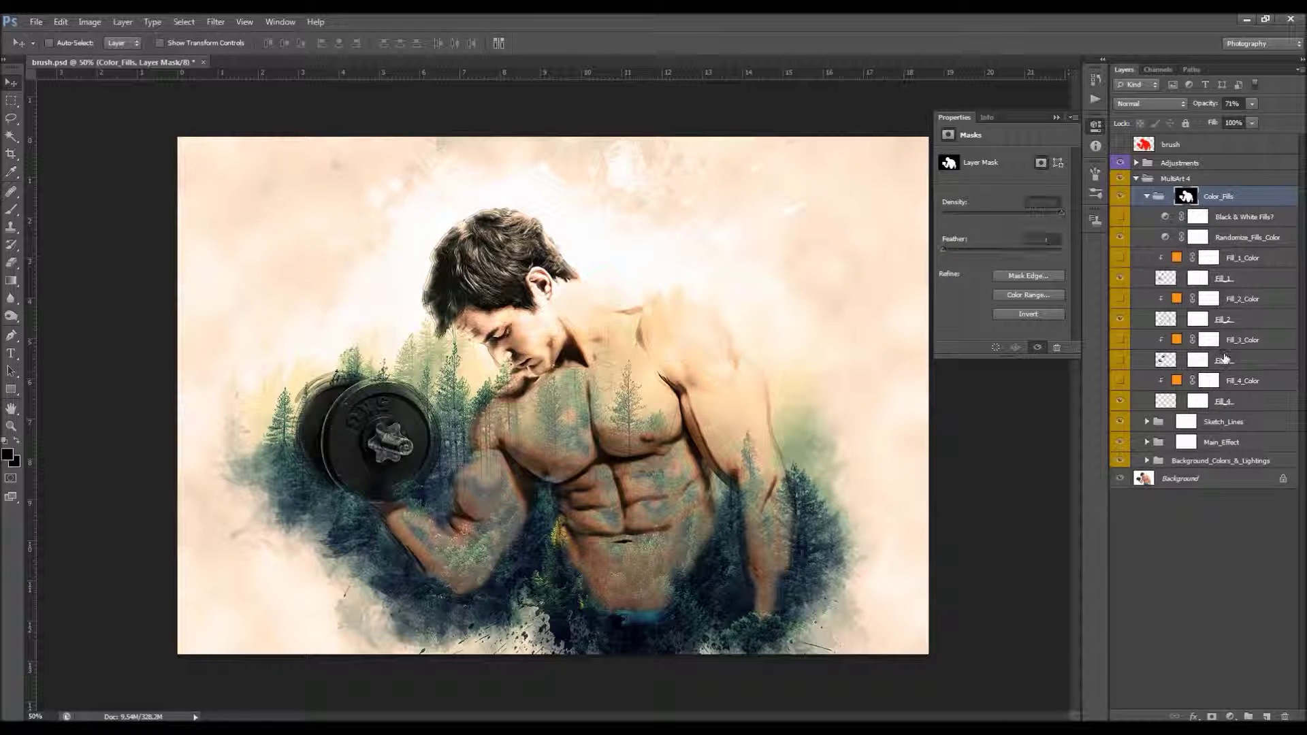
{"action": "left_click", "coordinate": [1160, 357]}
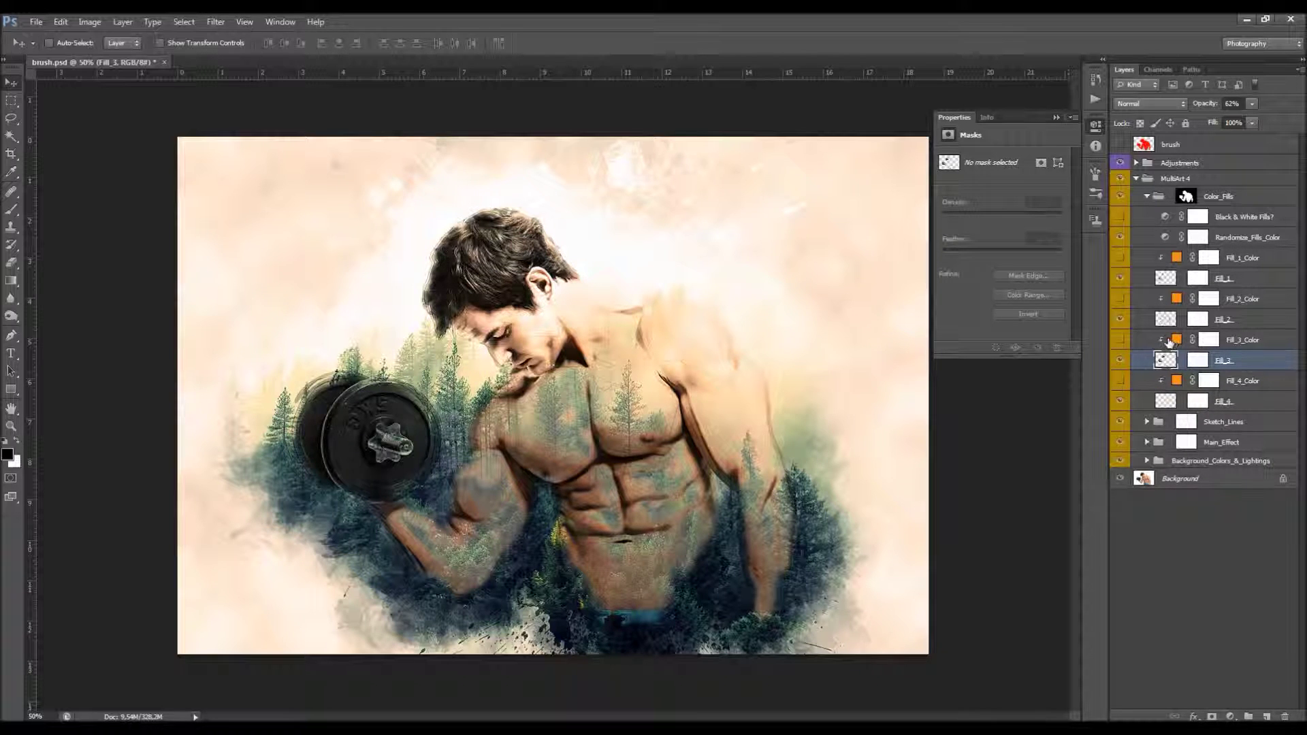
Step: Make the Fill_1_Color, Fill_2_Color, Fill_3_Color and Fill_4_Color layers visible and select Fill_4_Color
{"action": "left_click", "coordinate": [1120, 257]}
{"action": "left_click", "coordinate": [1119, 298]}
{"action": "left_click", "coordinate": [1121, 339]}
{"action": "left_click", "coordinate": [1120, 382]}
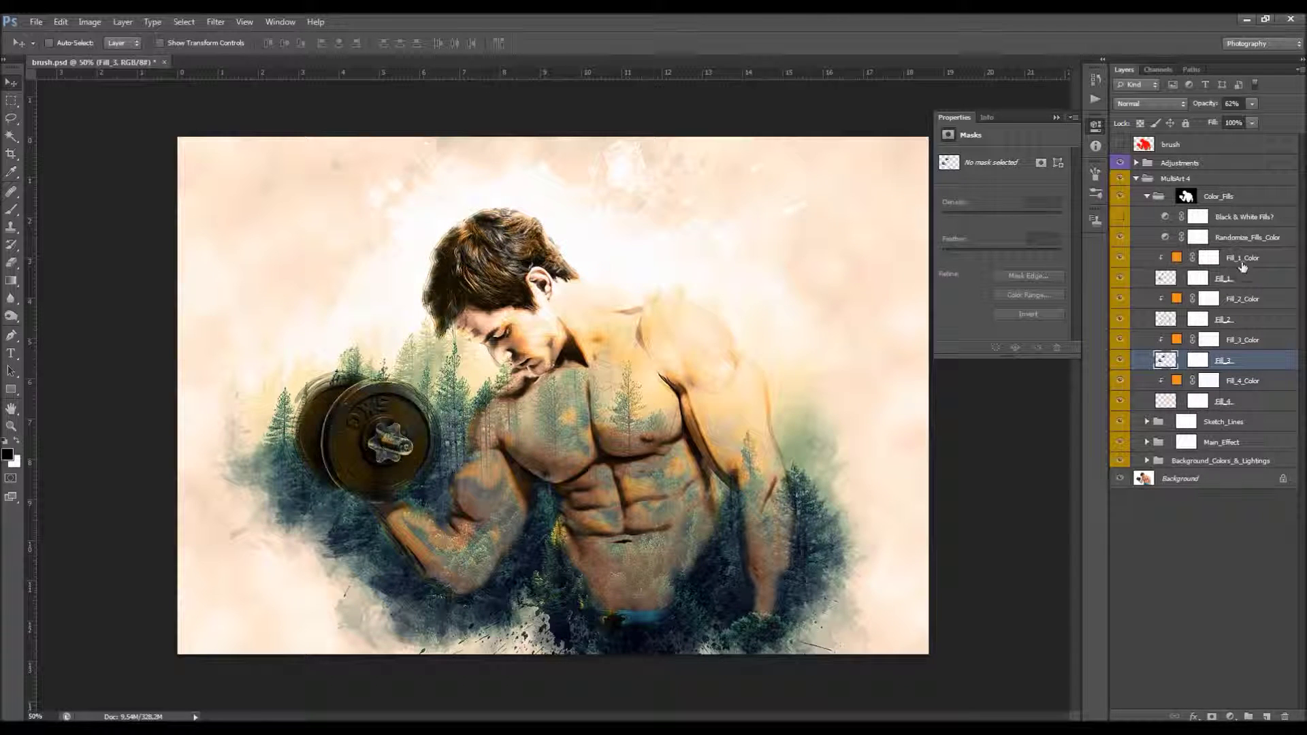
{"action": "key", "text": "alt+bracketleft"}
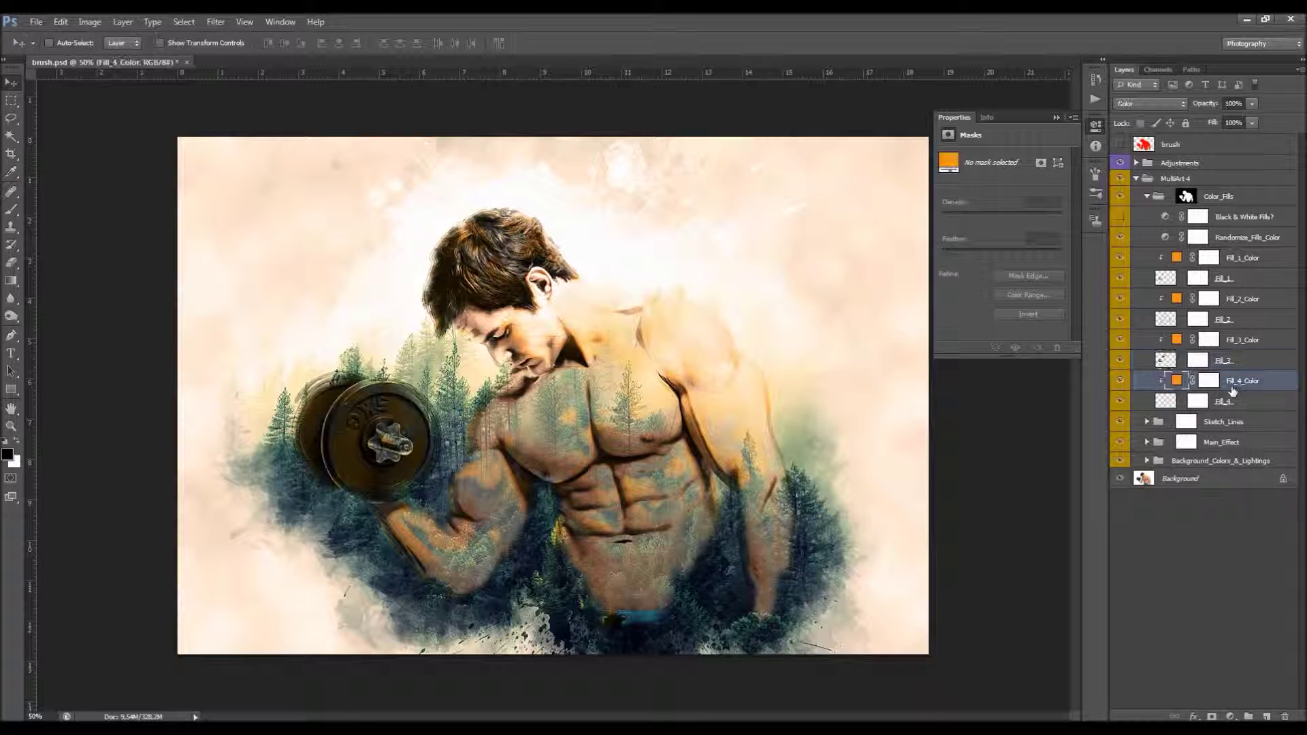
Step: Try different hues on the Randomize_Fills_Color adjustment and set its Hue to 0
{"action": "left_click", "coordinate": [1211, 239]}
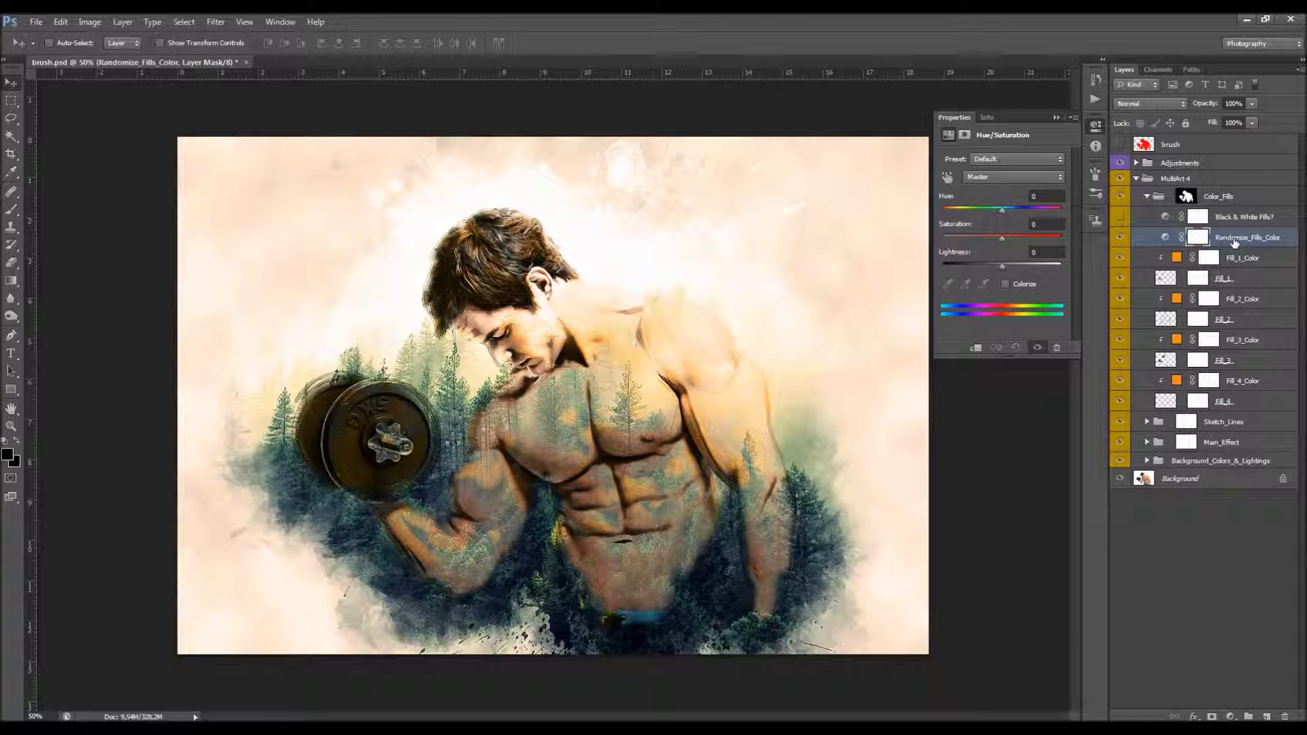
{"action": "left_click", "coordinate": [1166, 237]}
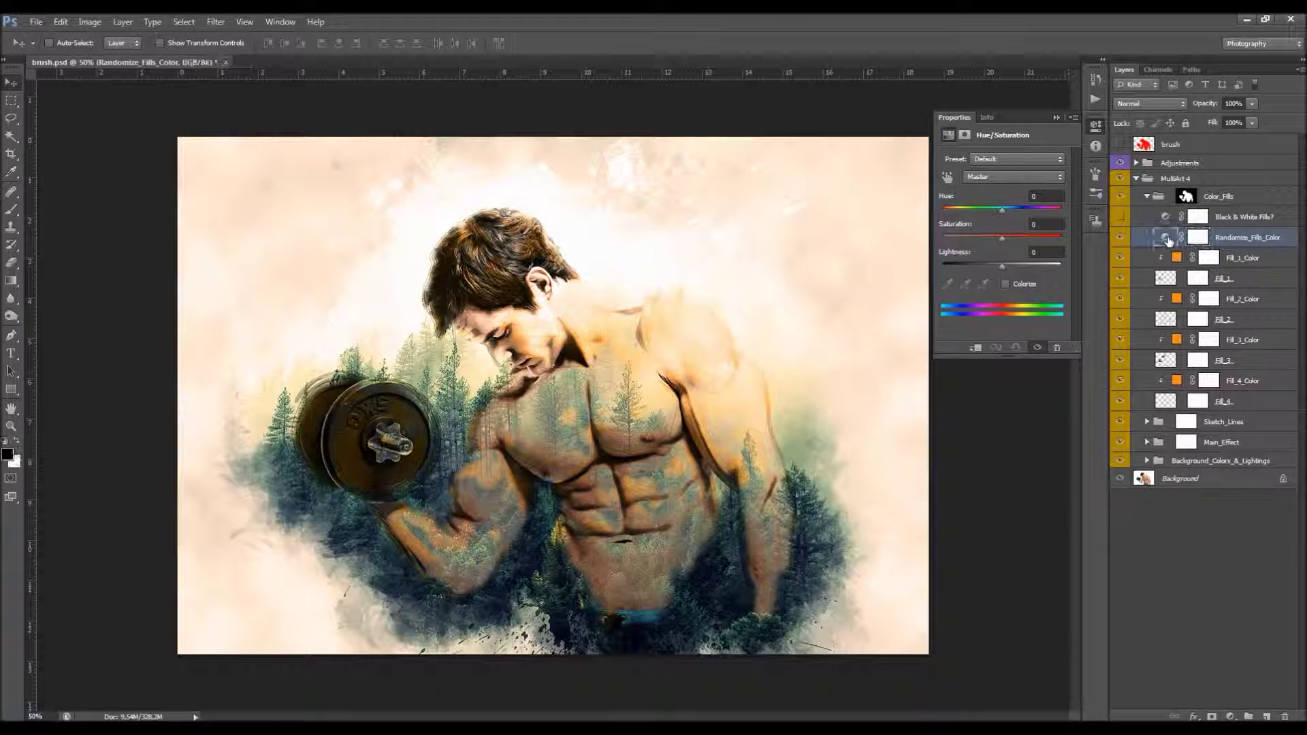
{"action": "left_click_drag", "start_coordinate": [1001, 211], "coordinate": [1027, 197]}
{"action": "type", "text": "0"}
{"action": "key", "text": "Return"}
{"action": "left_click", "coordinate": [1056, 117]}
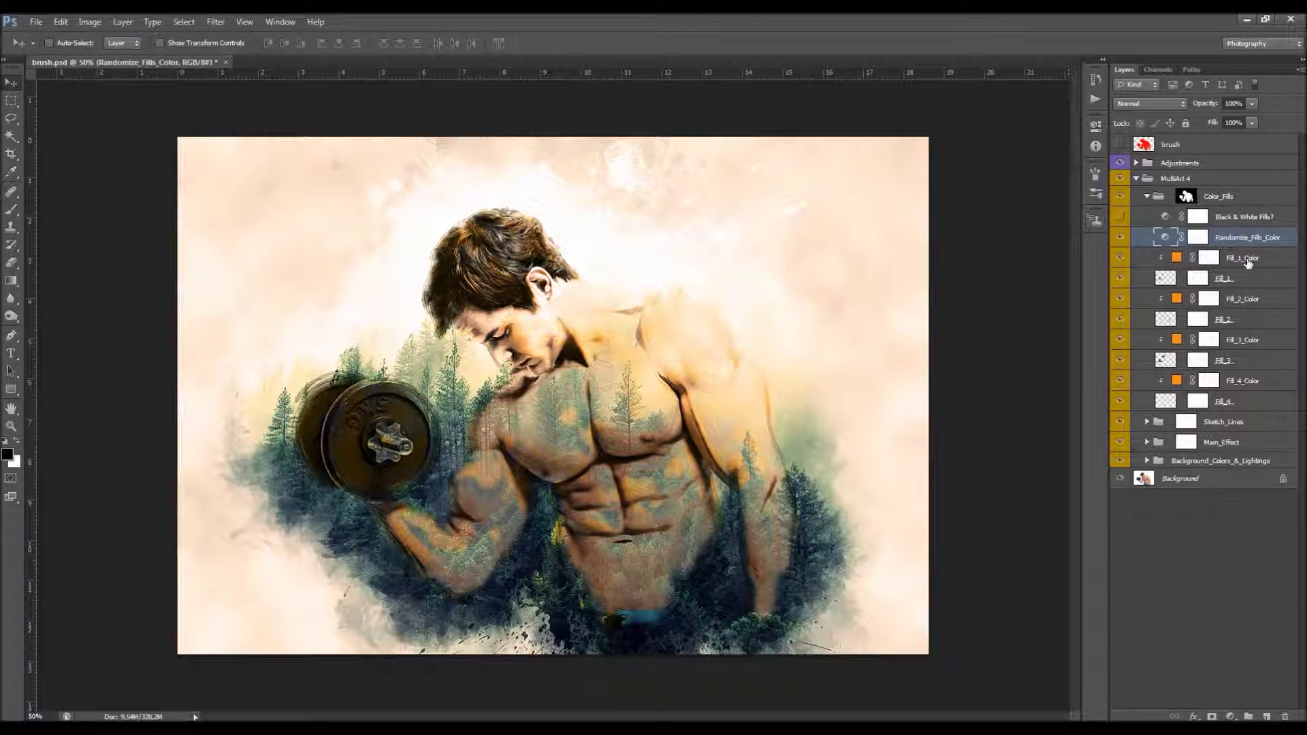
Step: Try recoloring the Fill_1_Color layer with sampled image colors and a bright green (1ae14d), and discard the change
{"action": "left_click", "coordinate": [1178, 265]}
{"action": "double_click", "coordinate": [1175, 259]}
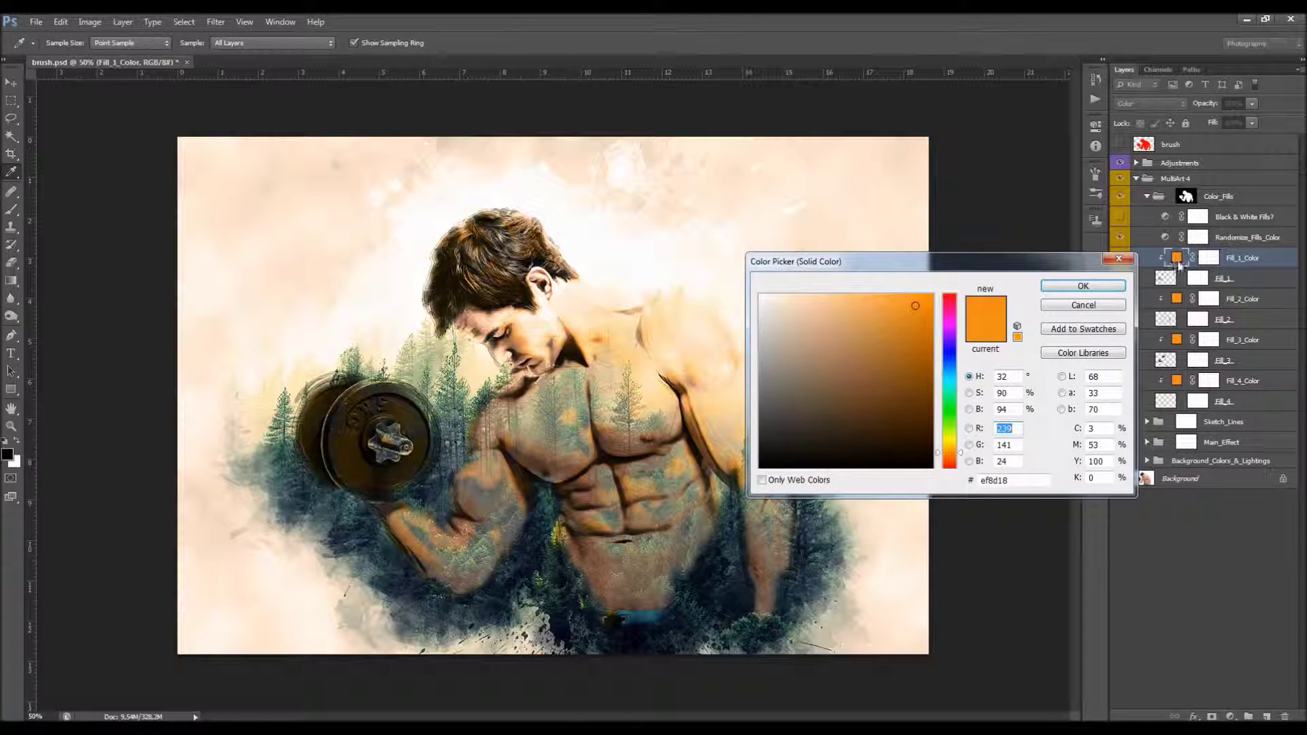
{"action": "left_click", "coordinate": [902, 349]}
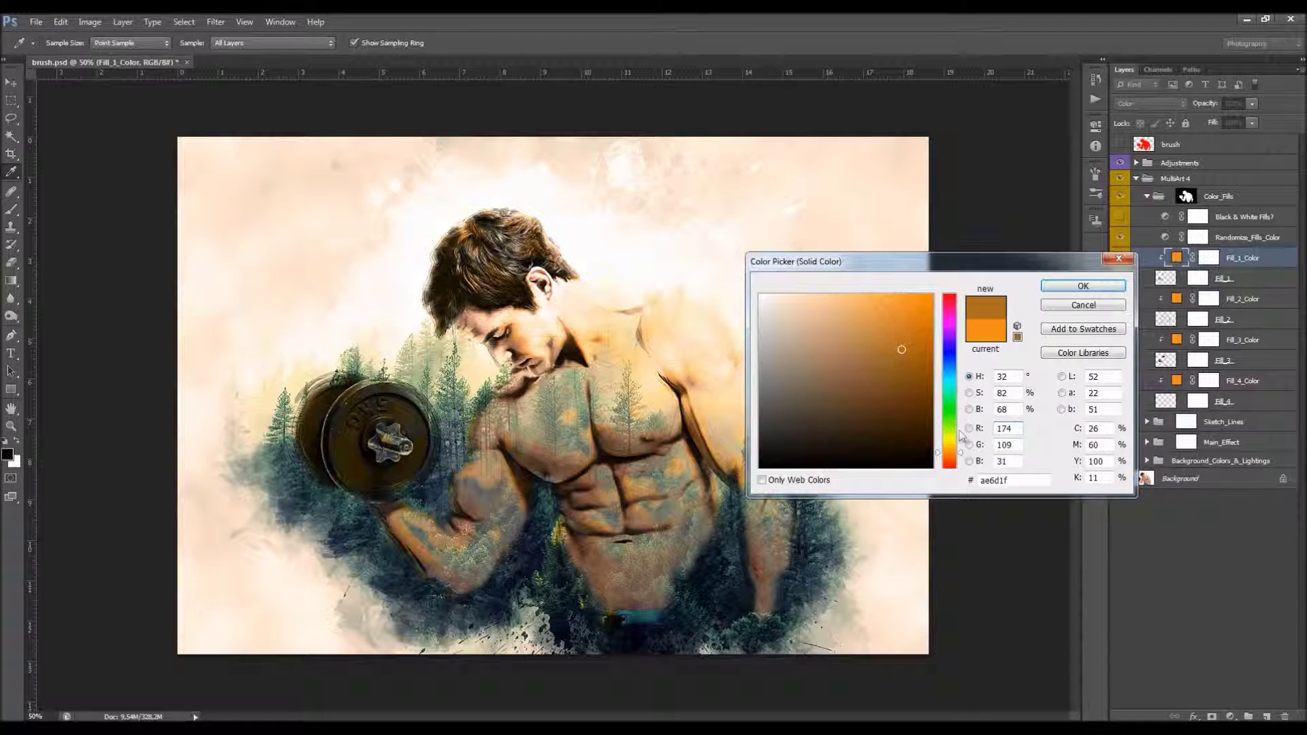
{"action": "left_click", "coordinate": [730, 544]}
{"action": "left_click", "coordinate": [734, 567]}
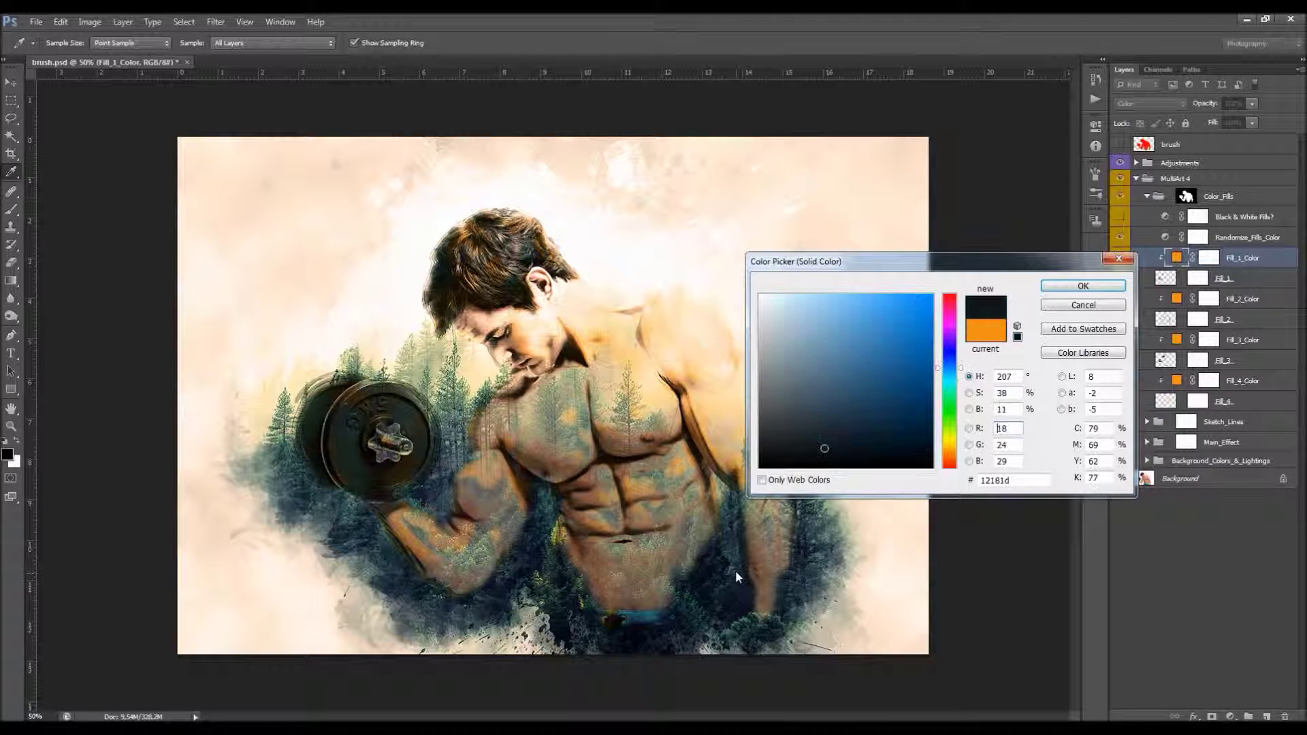
{"action": "left_click", "coordinate": [733, 545]}
{"action": "left_click", "coordinate": [951, 402]}
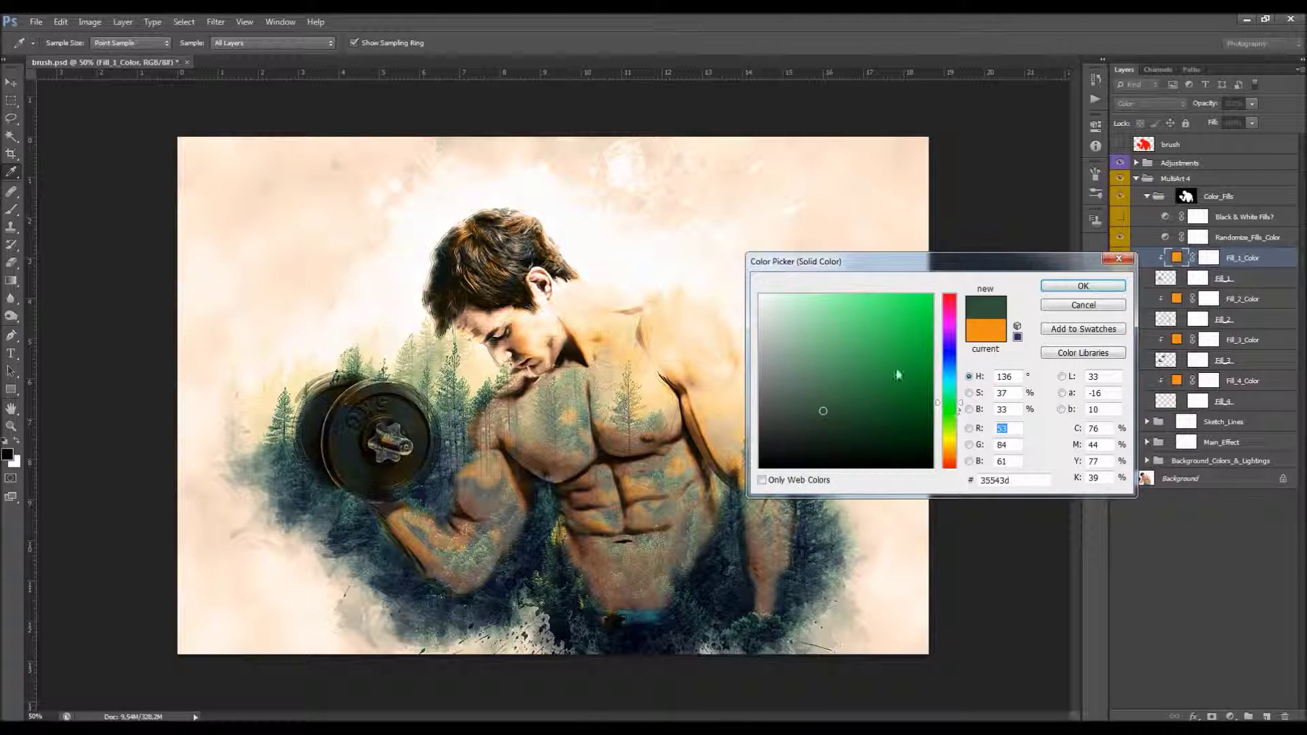
{"action": "left_click", "coordinate": [913, 314]}
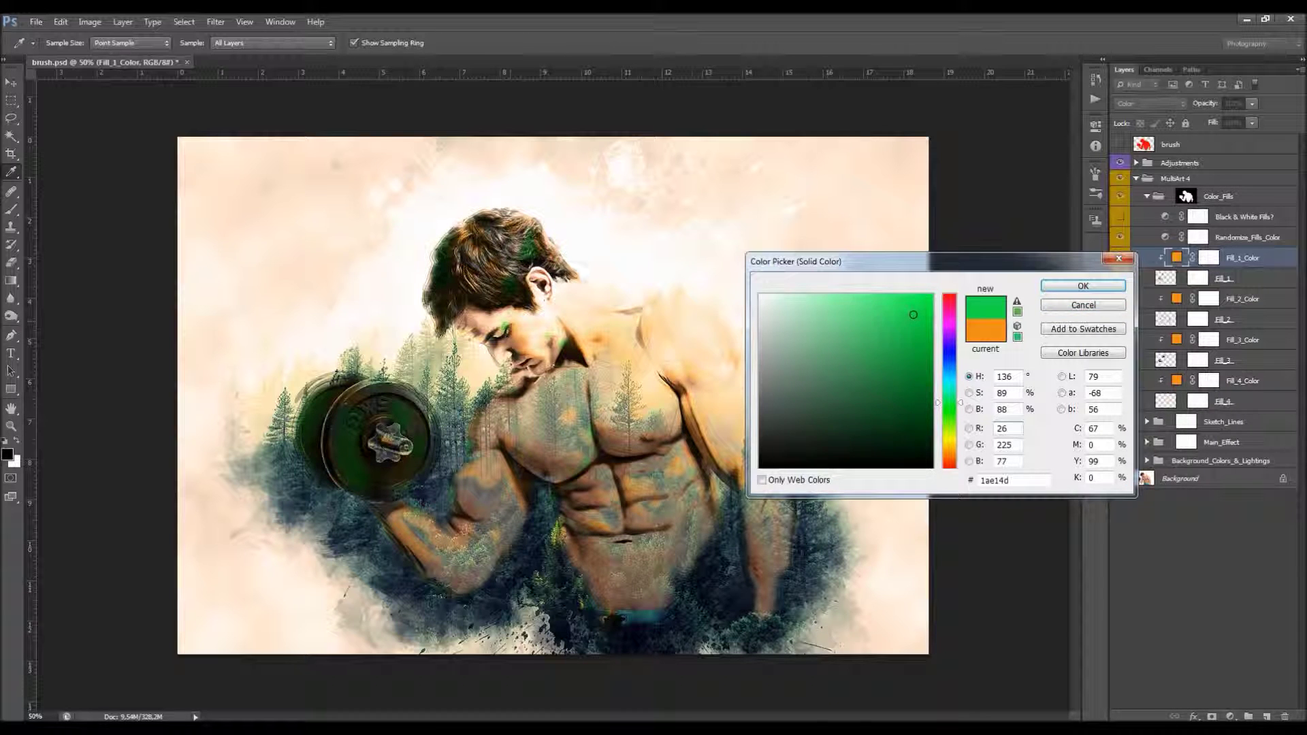
{"action": "left_click", "coordinate": [1083, 305]}
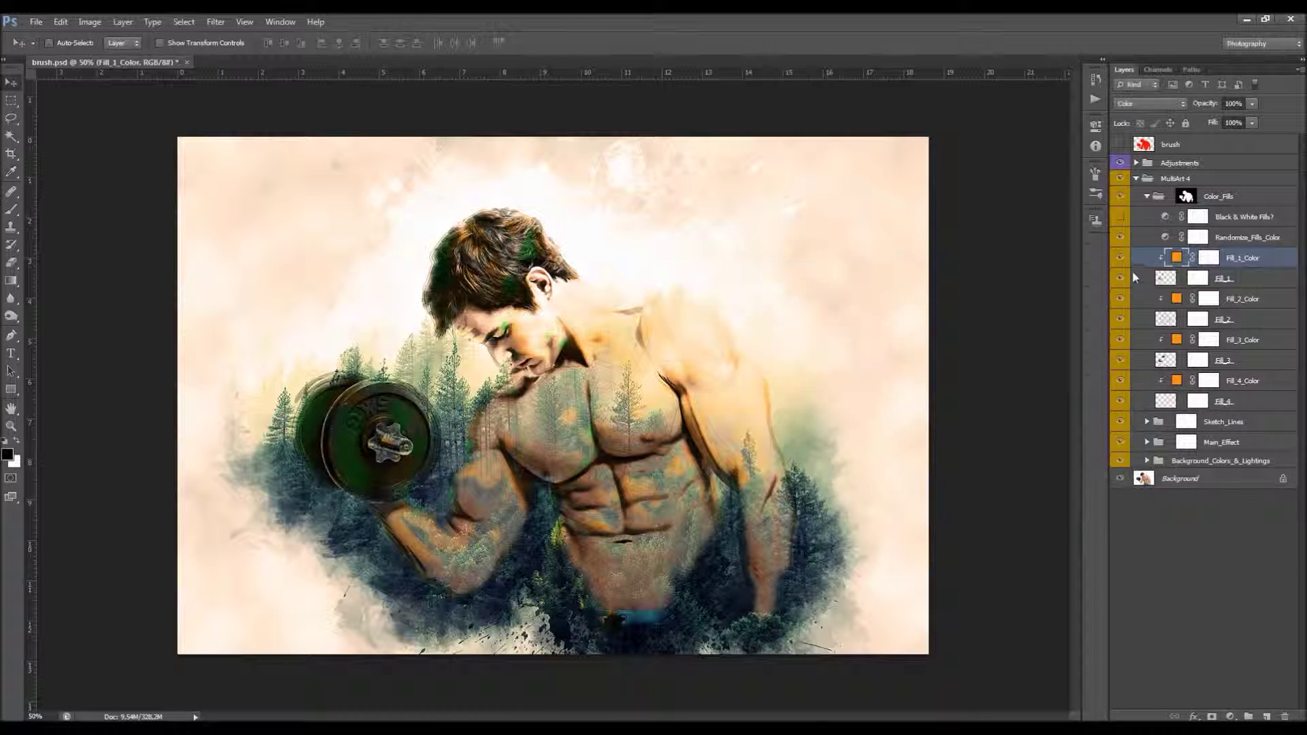
Step: Make the Black & White Fills? layer visible and lower the Color_Fills group's opacity
{"action": "left_click", "coordinate": [1119, 225]}
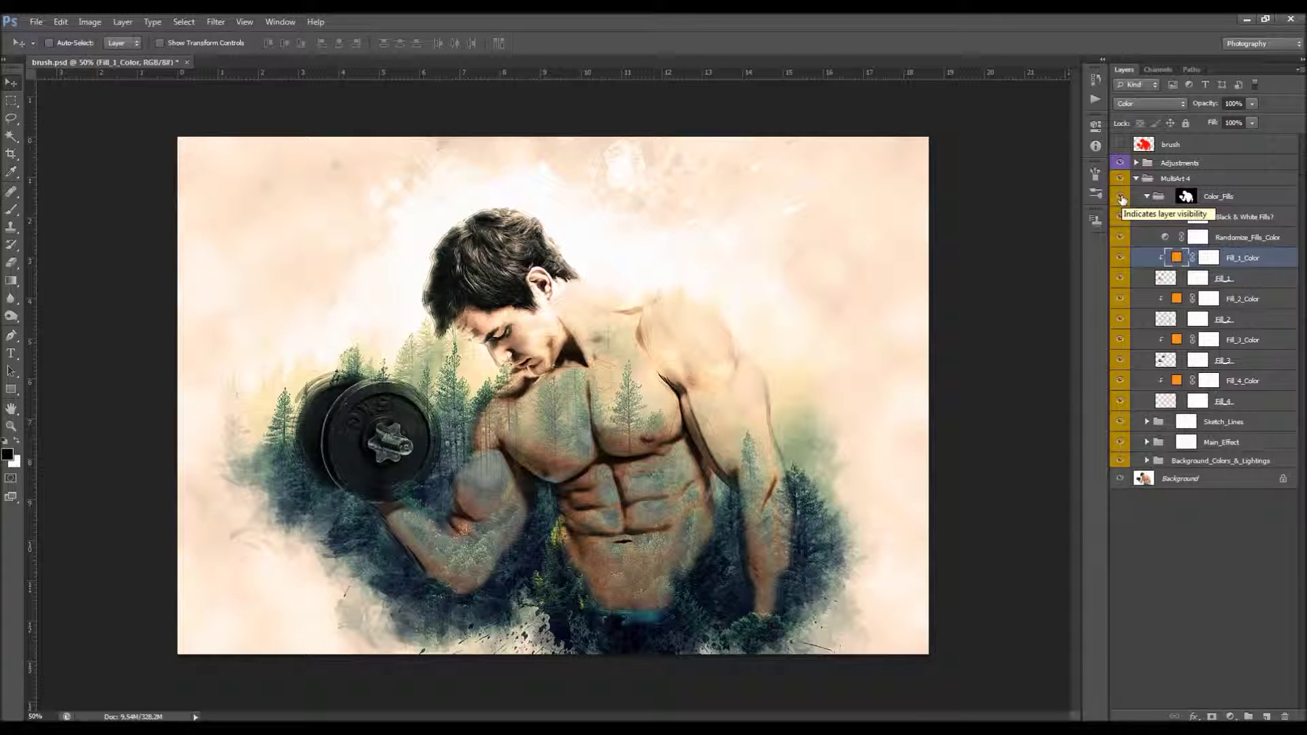
{"action": "left_click", "coordinate": [1198, 217]}
{"action": "left_click", "coordinate": [1186, 196]}
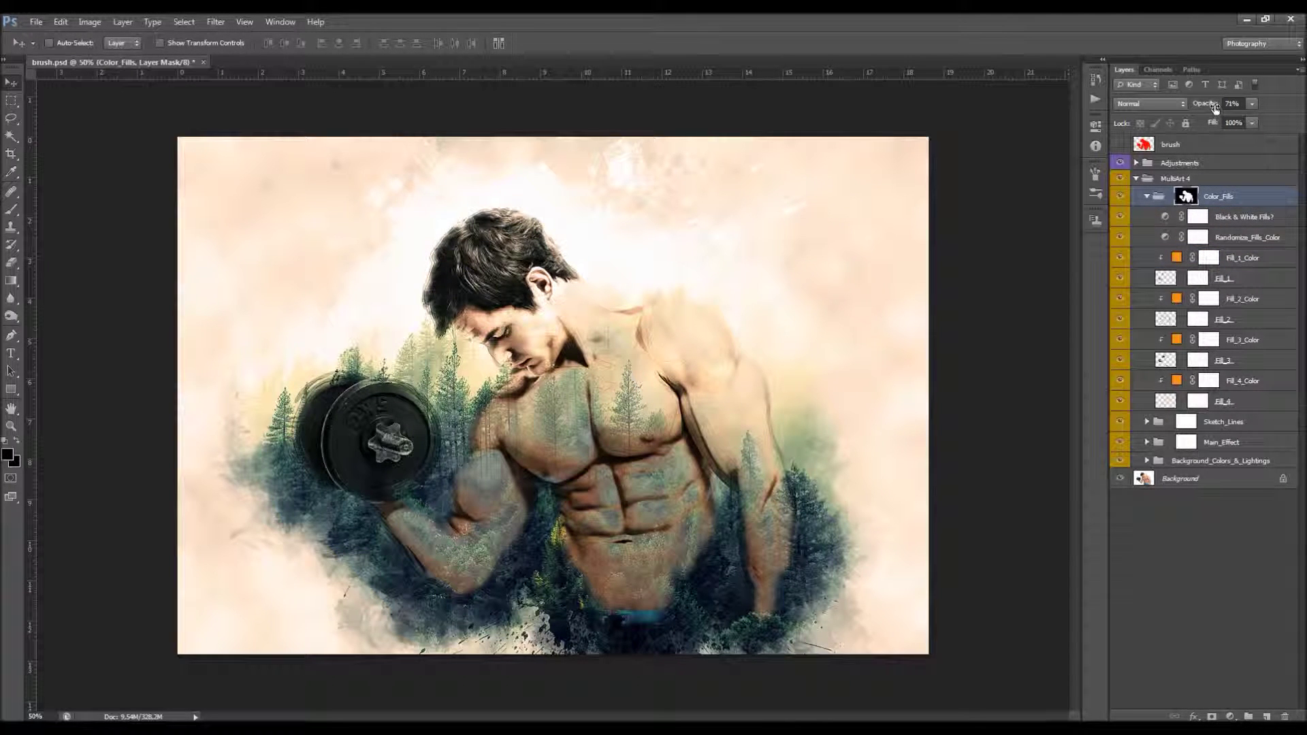
{"action": "left_click_drag", "start_coordinate": [1203, 109], "coordinate": [1184, 110]}
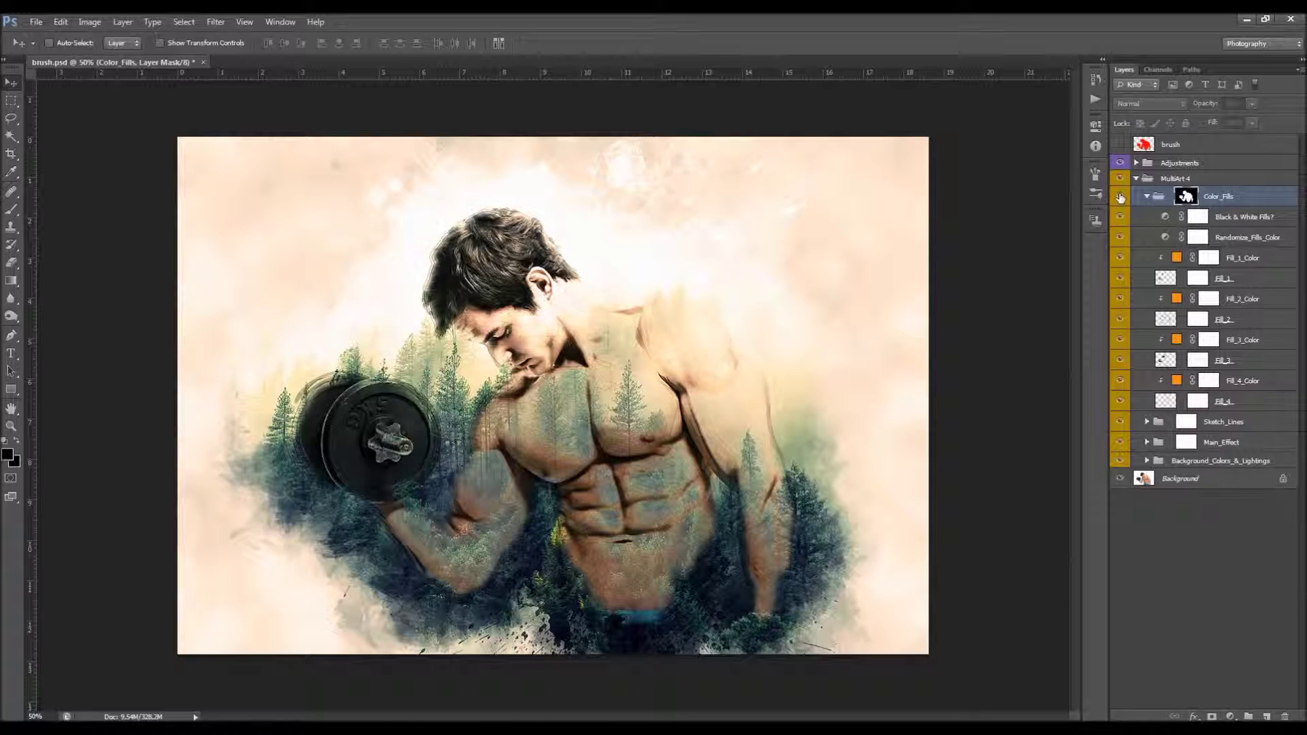
{"action": "left_click", "coordinate": [1147, 196]}
Step: Compare the image with the Sketch_Lines group off and on, and expand the group
{"action": "left_click", "coordinate": [1223, 217]}
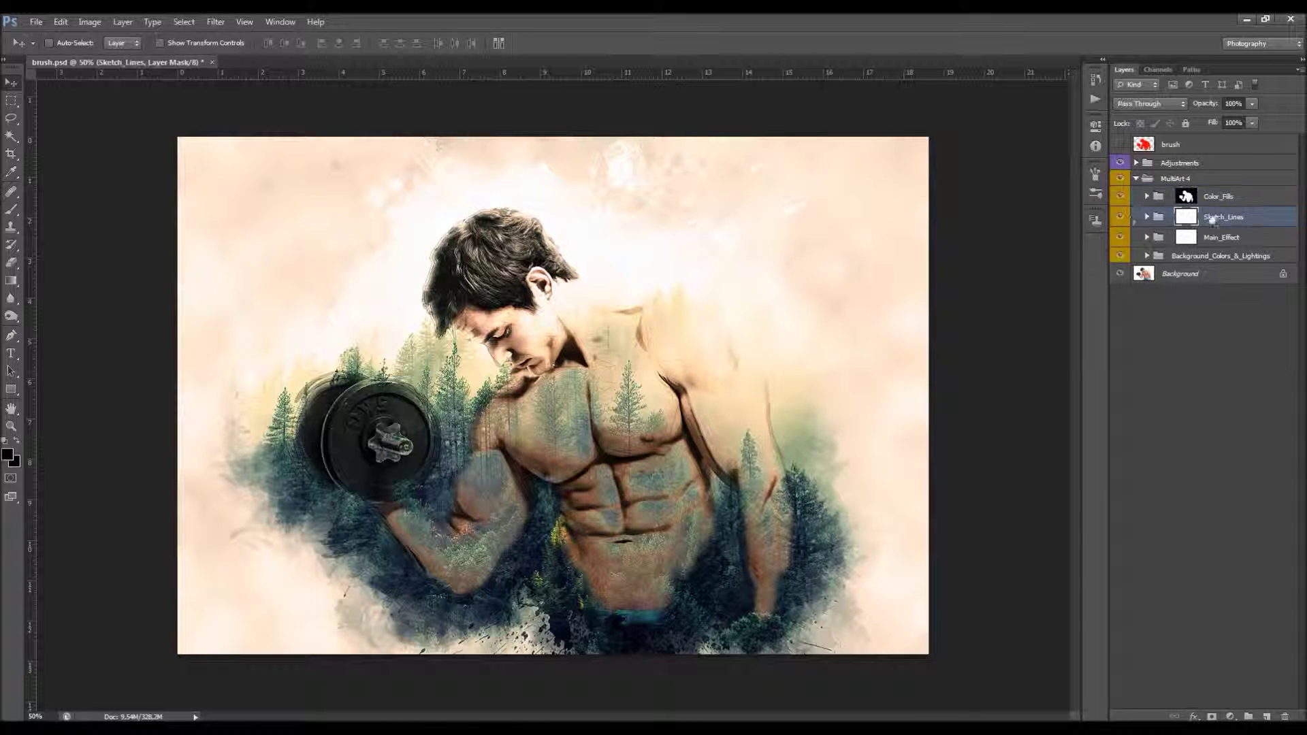
{"action": "left_click", "coordinate": [1120, 218]}
{"action": "left_click", "coordinate": [1120, 217]}
{"action": "left_click", "coordinate": [1121, 219]}
{"action": "left_click", "coordinate": [1121, 219]}
{"action": "left_click", "coordinate": [1121, 219]}
{"action": "left_click", "coordinate": [1122, 219]}
{"action": "left_click", "coordinate": [1121, 220]}
{"action": "left_click", "coordinate": [1147, 217]}
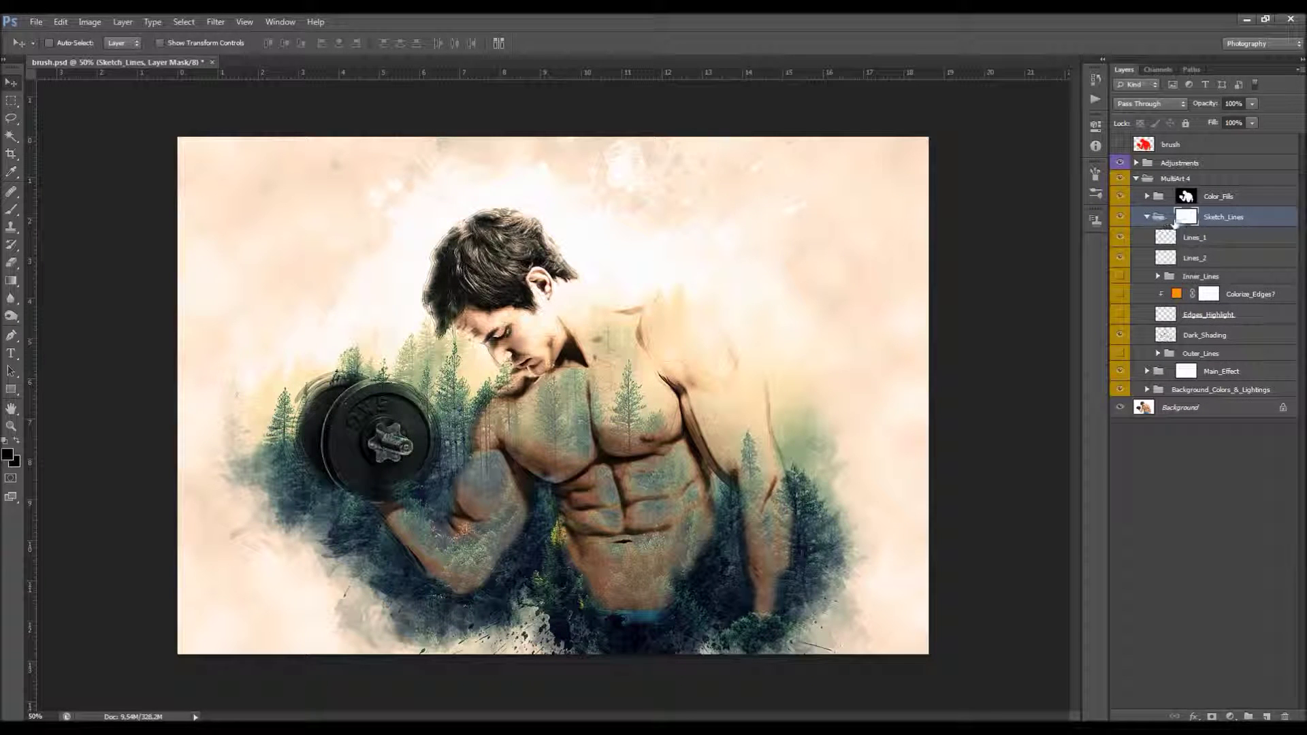
Step: Examine the effect of the Lines_1 and Lines_2 layers by toggling their visibility
{"action": "left_click", "coordinate": [1167, 239]}
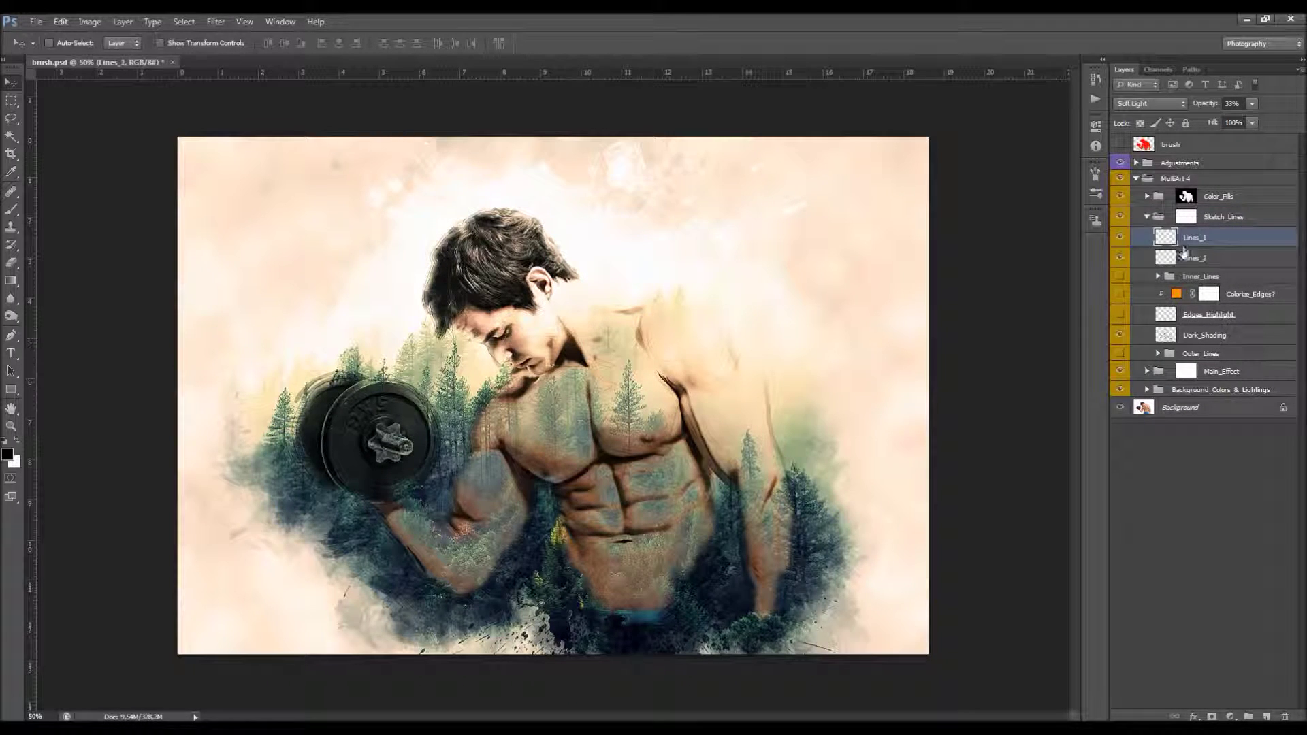
{"action": "left_click", "coordinate": [1120, 238]}
{"action": "left_click", "coordinate": [1120, 258]}
{"action": "left_click", "coordinate": [1121, 237]}
{"action": "key", "text": "ctrl+plus"}
{"action": "key", "text": "ctrl+minus"}
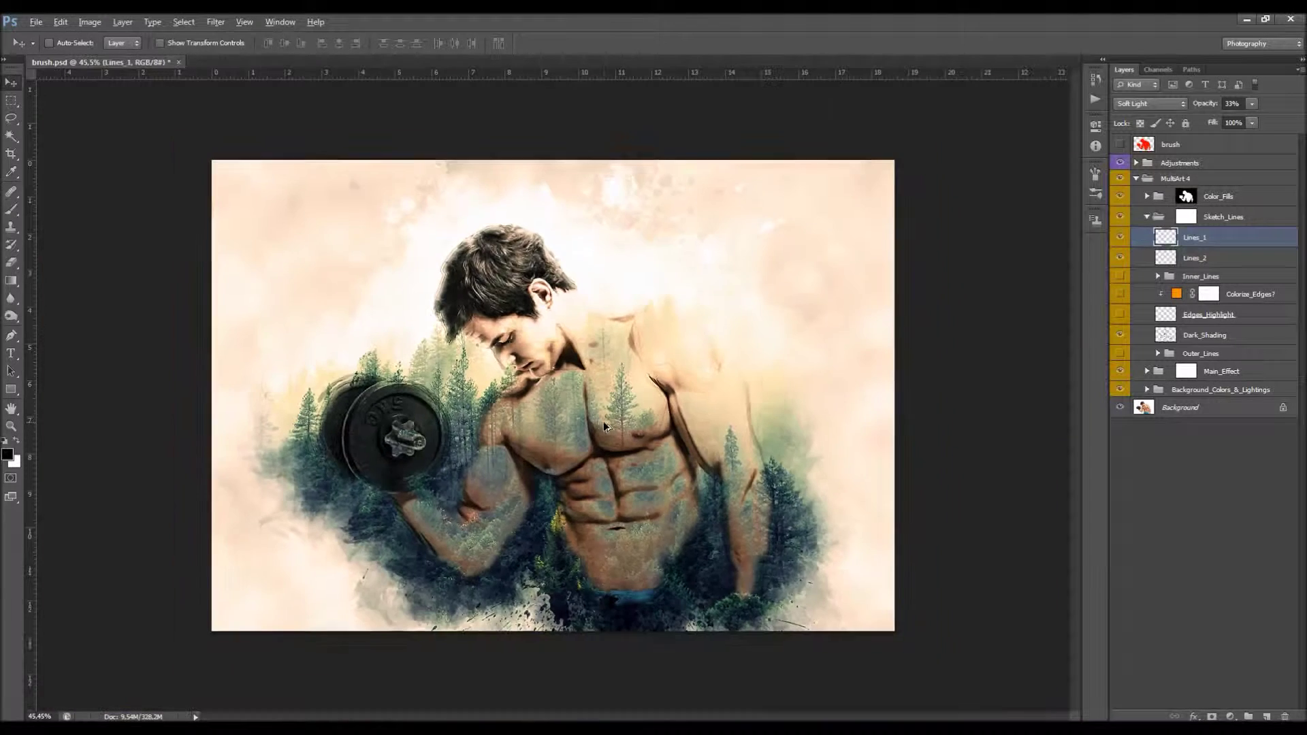
Step: Make the Inner_Lines group visible
{"action": "left_click", "coordinate": [1206, 276]}
{"action": "left_click", "coordinate": [1157, 277]}
{"action": "left_click", "coordinate": [1157, 276]}
{"action": "left_click", "coordinate": [1119, 275]}
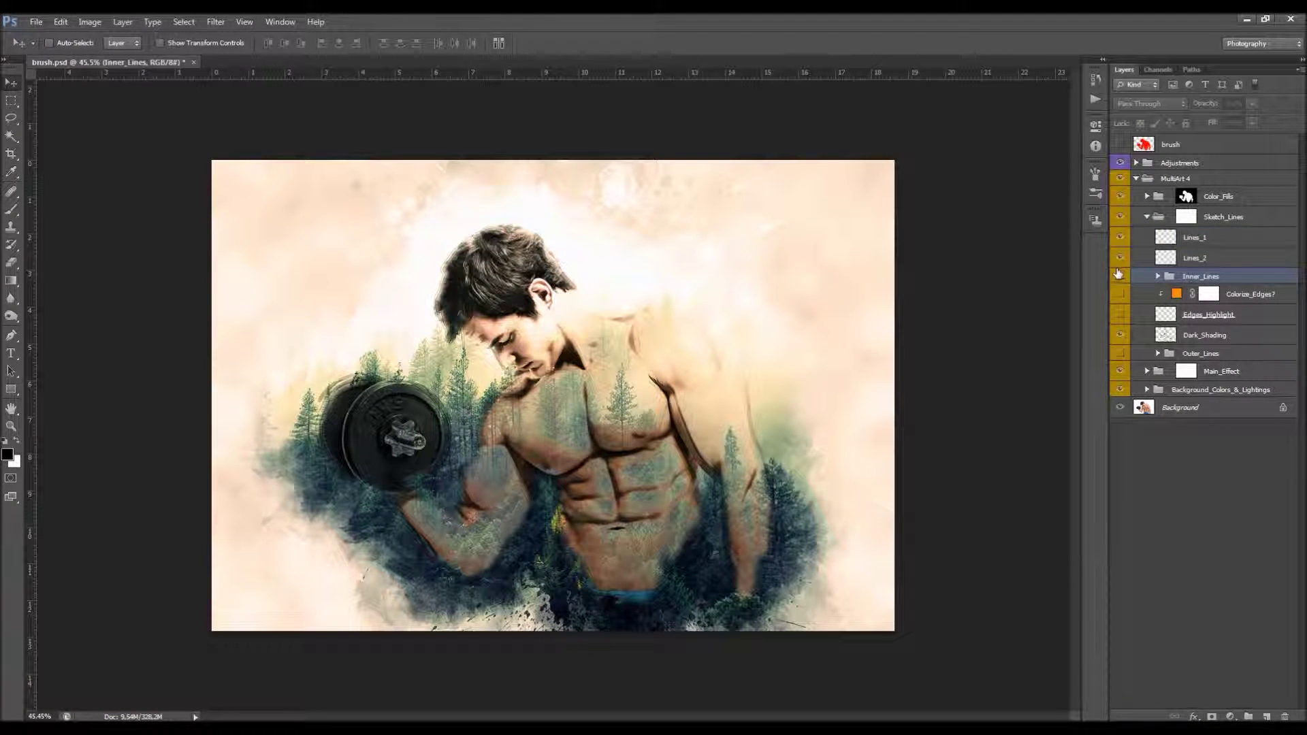
{"action": "left_click", "coordinate": [1120, 276]}
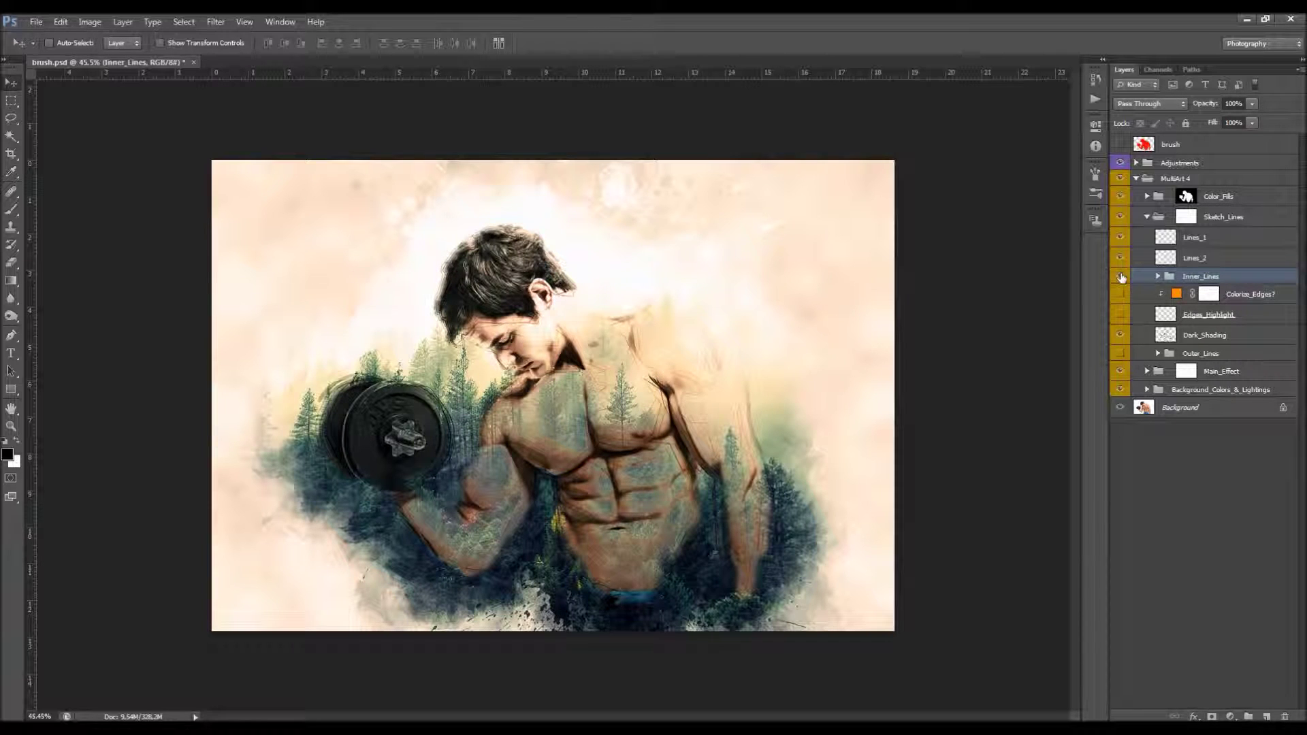
{"action": "key", "text": "ctrl+plus"}
Step: Expand the Inner_Lines group and examine the Inner_Lines_1, Inner_Lines_2 and Inner_Lines_3 layers inside it
{"action": "left_click", "coordinate": [1157, 277]}
{"action": "left_click", "coordinate": [1203, 295]}
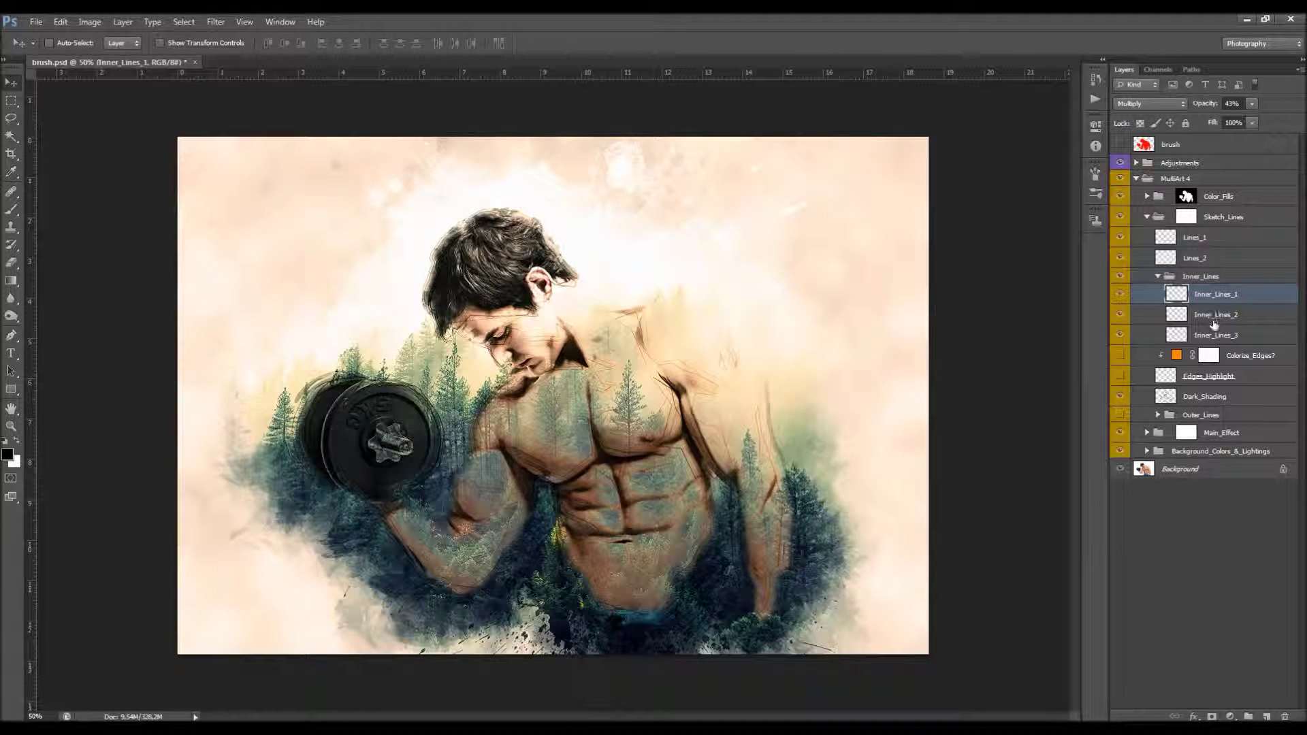
{"action": "left_click", "coordinate": [1213, 318]}
{"action": "left_click", "coordinate": [1208, 333]}
{"action": "left_click", "coordinate": [1206, 317]}
{"action": "left_click", "coordinate": [1211, 300]}
{"action": "mouse_move", "coordinate": [1120, 294]}
{"action": "left_mouse_down"}
{"action": "mouse_move", "coordinate": [1119, 338]}
{"action": "mouse_move", "coordinate": [1124, 300]}
{"action": "left_mouse_up"}
{"action": "left_click", "coordinate": [1191, 277]}
{"action": "left_click", "coordinate": [1198, 296]}
{"action": "left_click", "coordinate": [1203, 277]}
Step: Try duplicating the Inner_Lines_1 layer and moving the lines slightly on the canvas
{"action": "right_click", "coordinate": [1207, 275]}
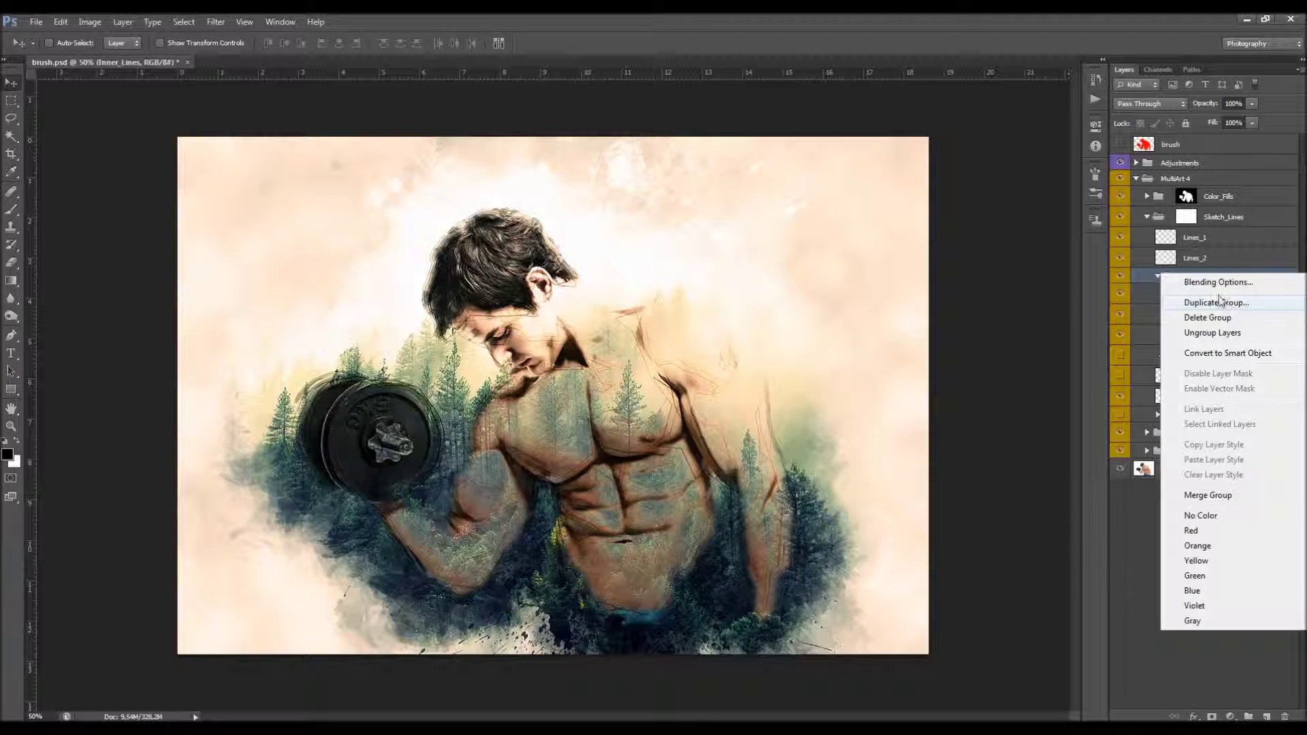
{"action": "key", "text": "Escape"}
{"action": "left_click", "coordinate": [1218, 296]}
{"action": "right_click", "coordinate": [1239, 297]}
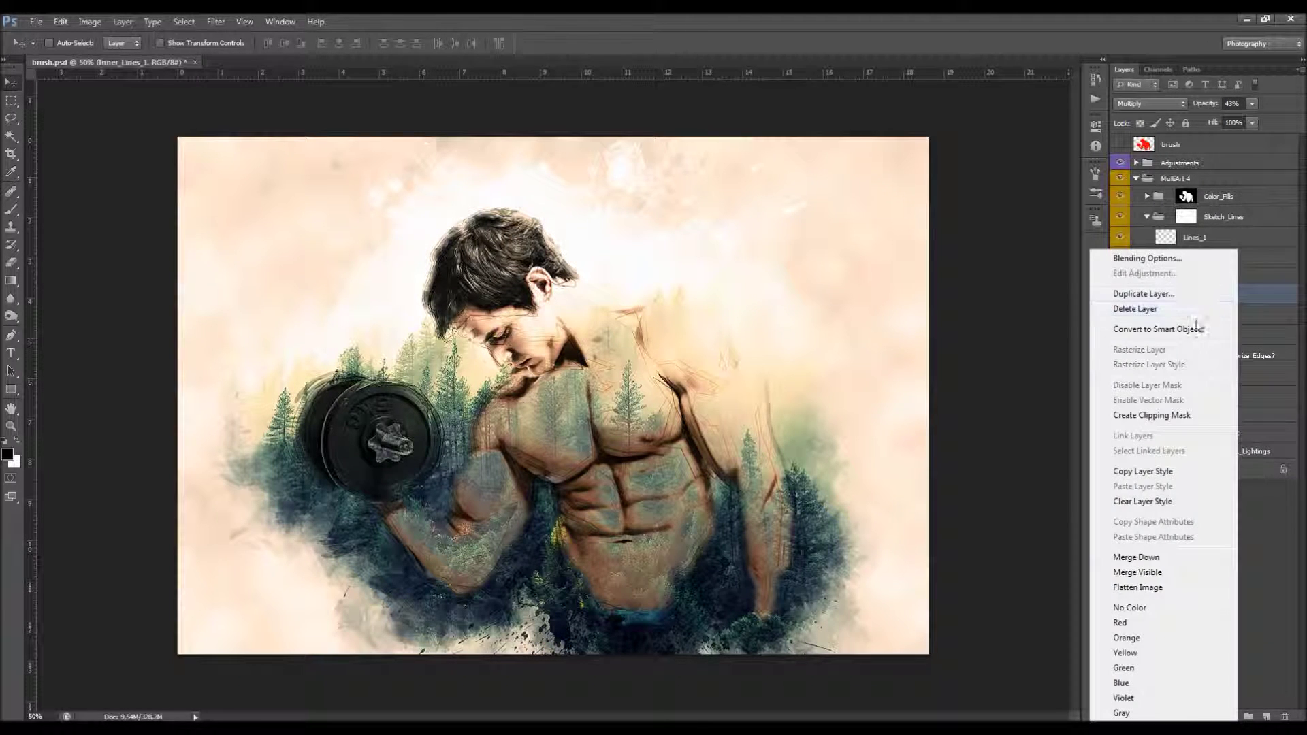
{"action": "left_click", "coordinate": [1183, 293]}
{"action": "left_click", "coordinate": [783, 239]}
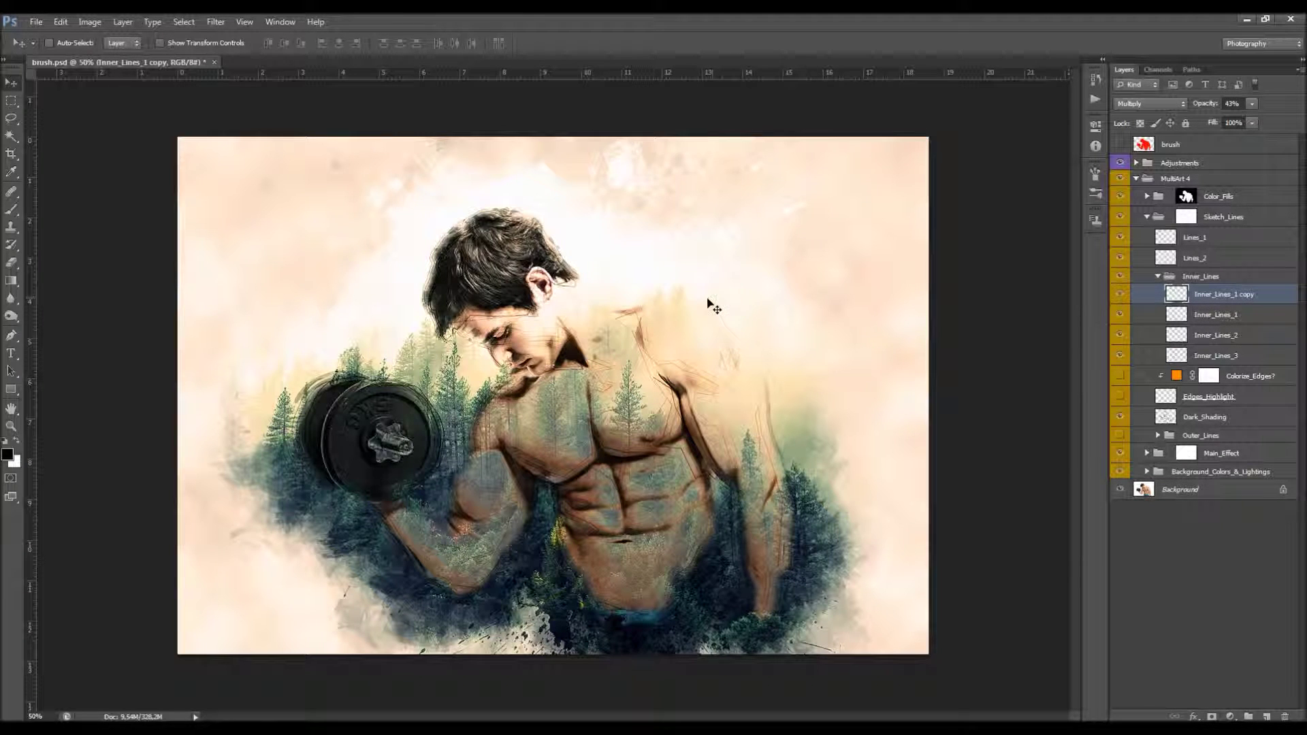
{"action": "mouse_move", "coordinate": [671, 345]}
{"action": "left_mouse_down"}
{"action": "mouse_move", "coordinate": [659, 351]}
{"action": "mouse_move", "coordinate": [677, 344]}
{"action": "left_mouse_up"}
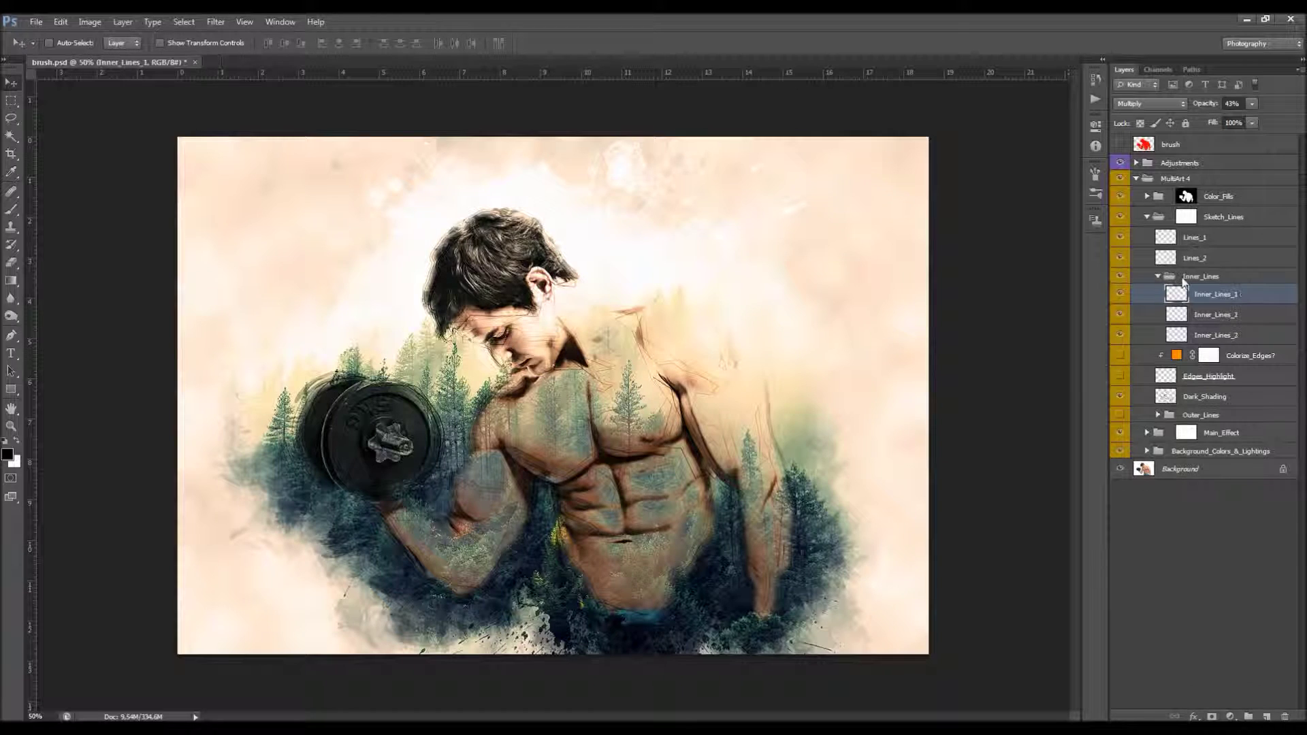
Step: Collapse and hide the Inner_Lines group, and select the Lines_2 layer
{"action": "left_click", "coordinate": [1200, 275]}
{"action": "left_click", "coordinate": [1158, 275]}
{"action": "left_click", "coordinate": [1121, 277]}
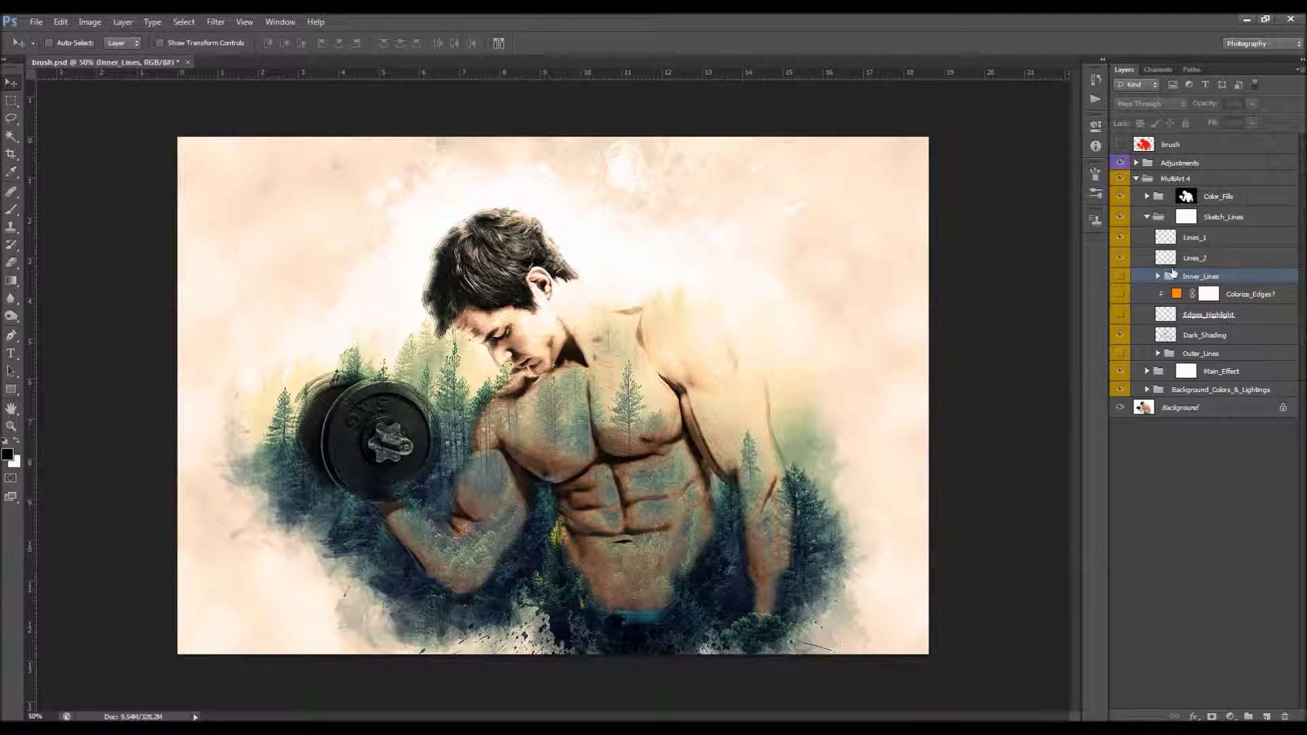
{"action": "left_click", "coordinate": [1202, 258]}
{"action": "left_click", "coordinate": [1204, 238], "text": "shift"}
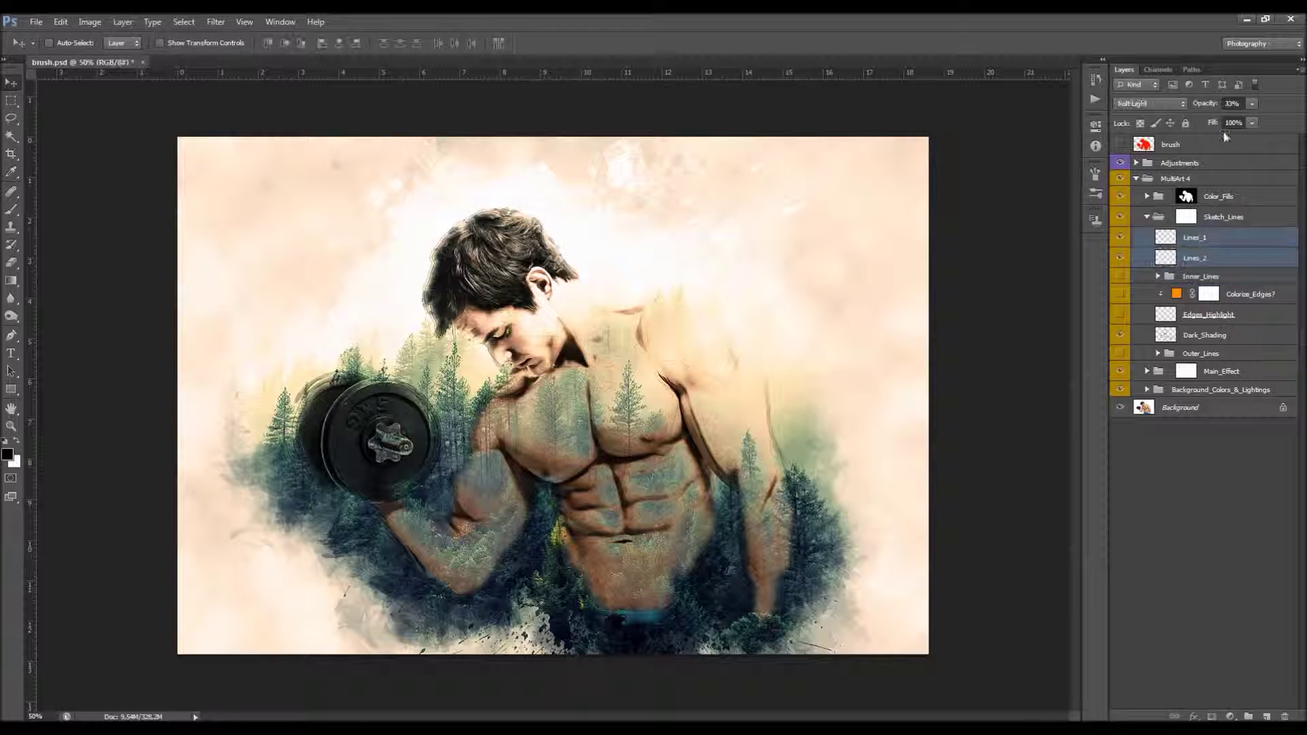
{"action": "left_click", "coordinate": [1194, 258]}
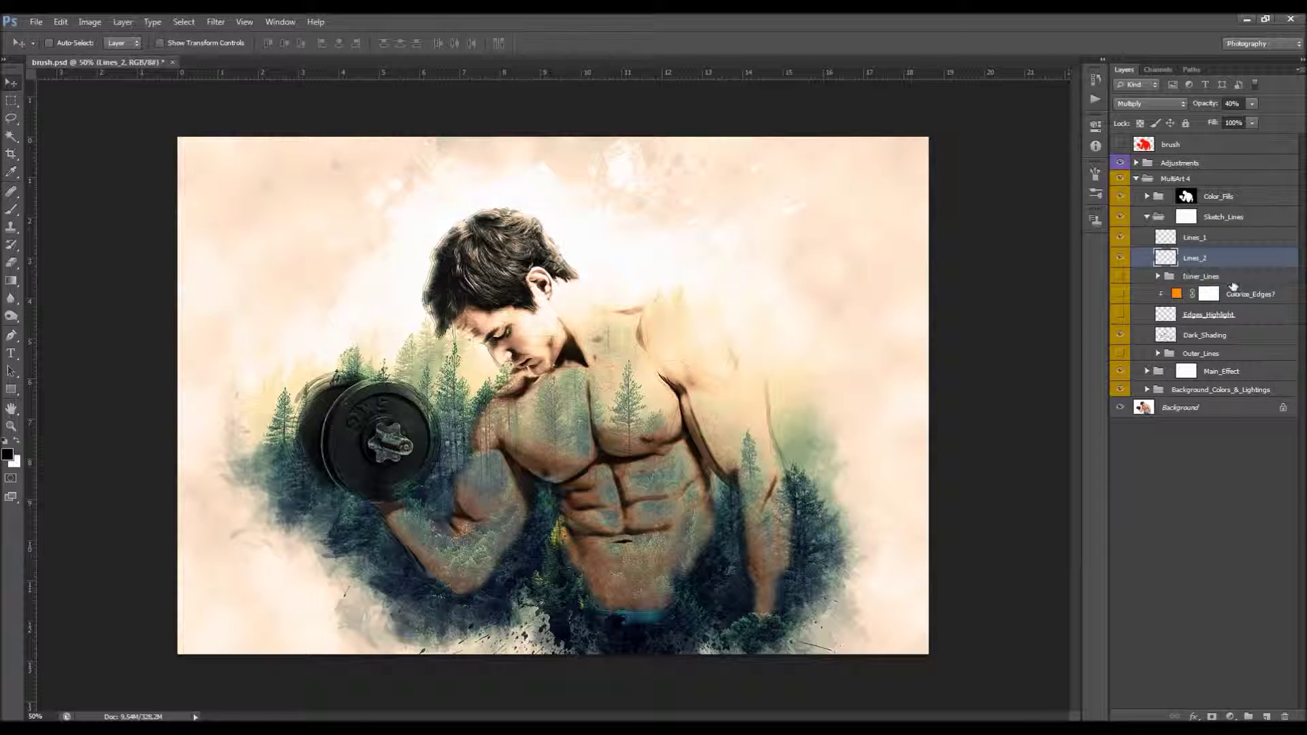
Step: Make the Edges_Highlight layer visible, comparing the image with and without it
{"action": "left_click", "coordinate": [1242, 295]}
{"action": "left_click", "coordinate": [1171, 316]}
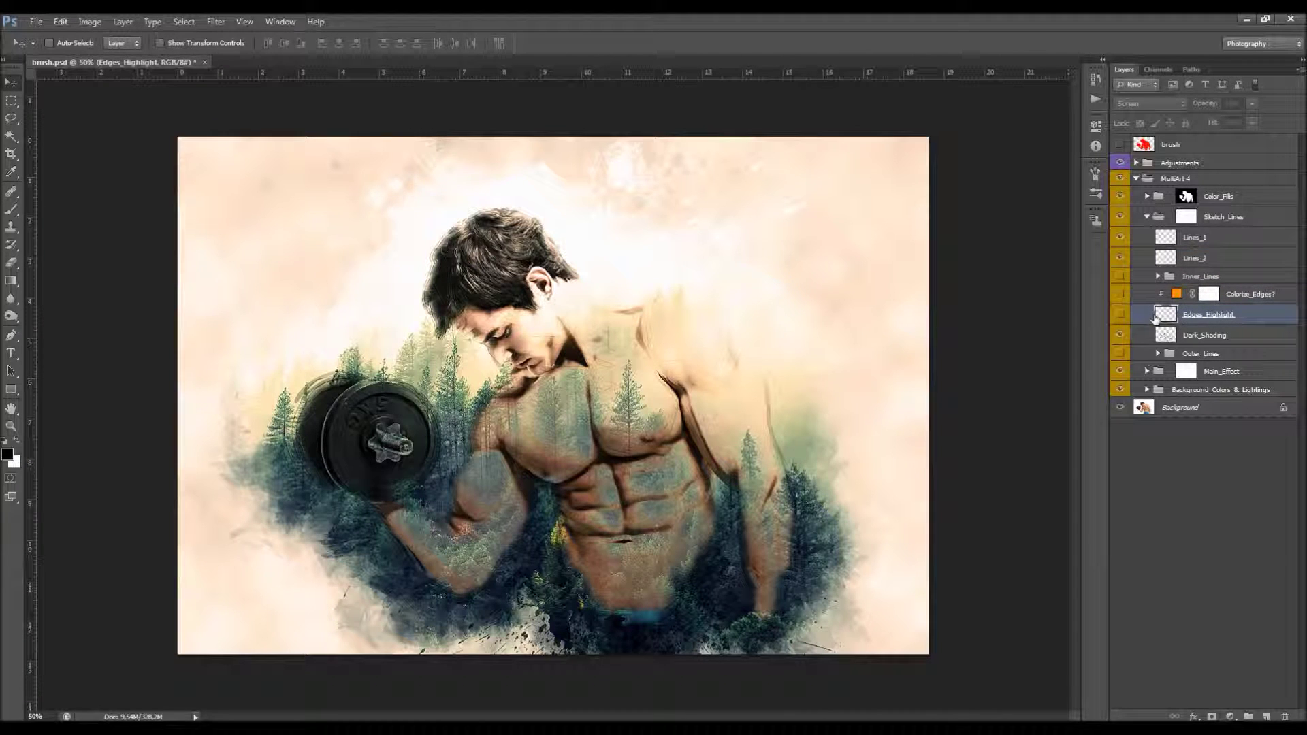
{"action": "left_click", "coordinate": [1127, 316]}
{"action": "left_click", "coordinate": [1123, 316]}
{"action": "left_click", "coordinate": [1123, 317]}
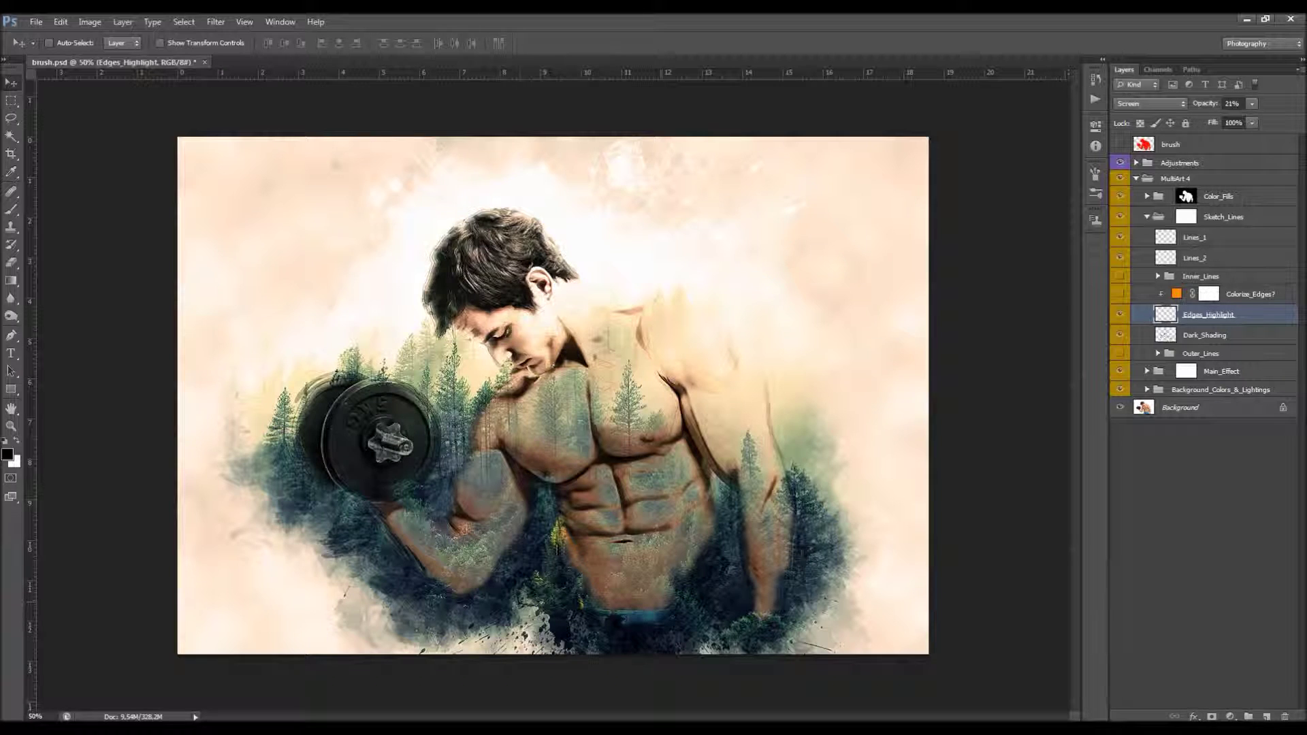
Step: Try the Colorize_Edges? layer with a yellow-green fill (deff00), cancel the color change and hide the layer
{"action": "left_click", "coordinate": [1121, 294]}
{"action": "left_click", "coordinate": [1122, 294]}
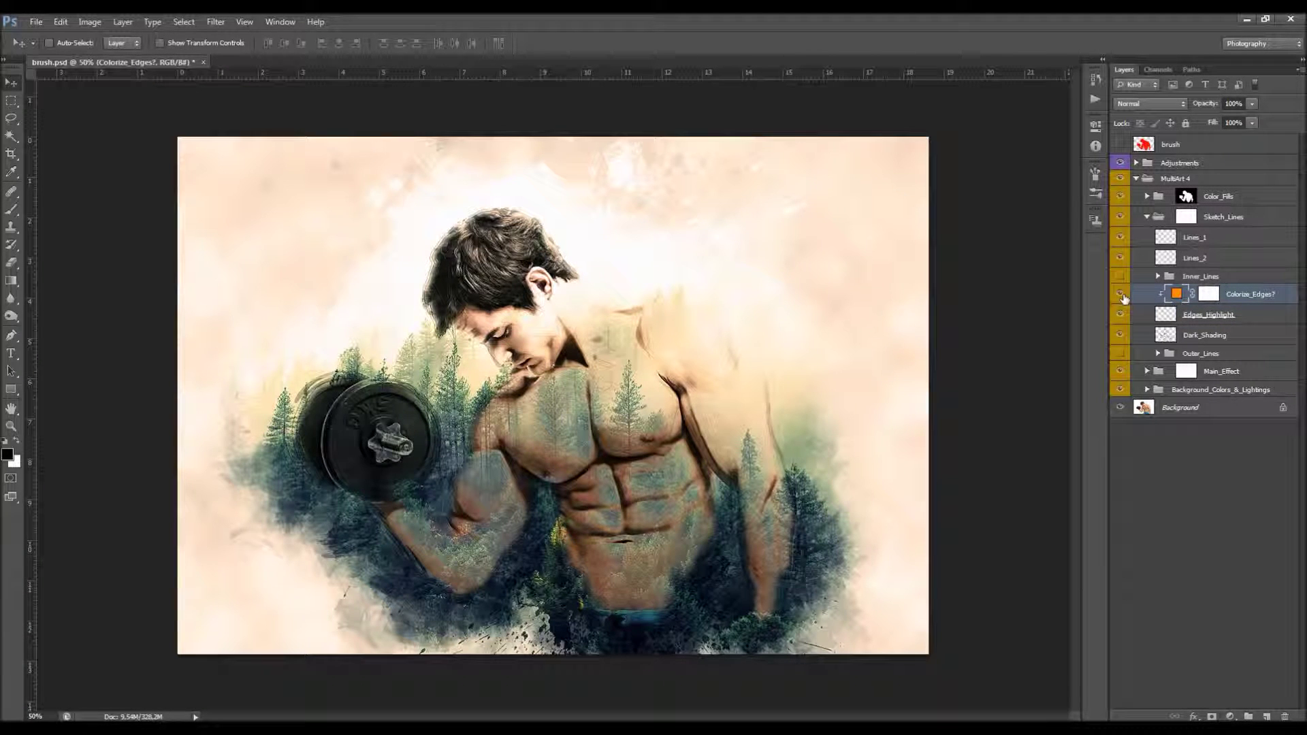
{"action": "double_click", "coordinate": [1176, 294]}
{"action": "mouse_move", "coordinate": [949, 446]}
{"action": "left_mouse_down"}
{"action": "mouse_move", "coordinate": [949, 415]}
{"action": "mouse_move", "coordinate": [951, 435]}
{"action": "left_mouse_up"}
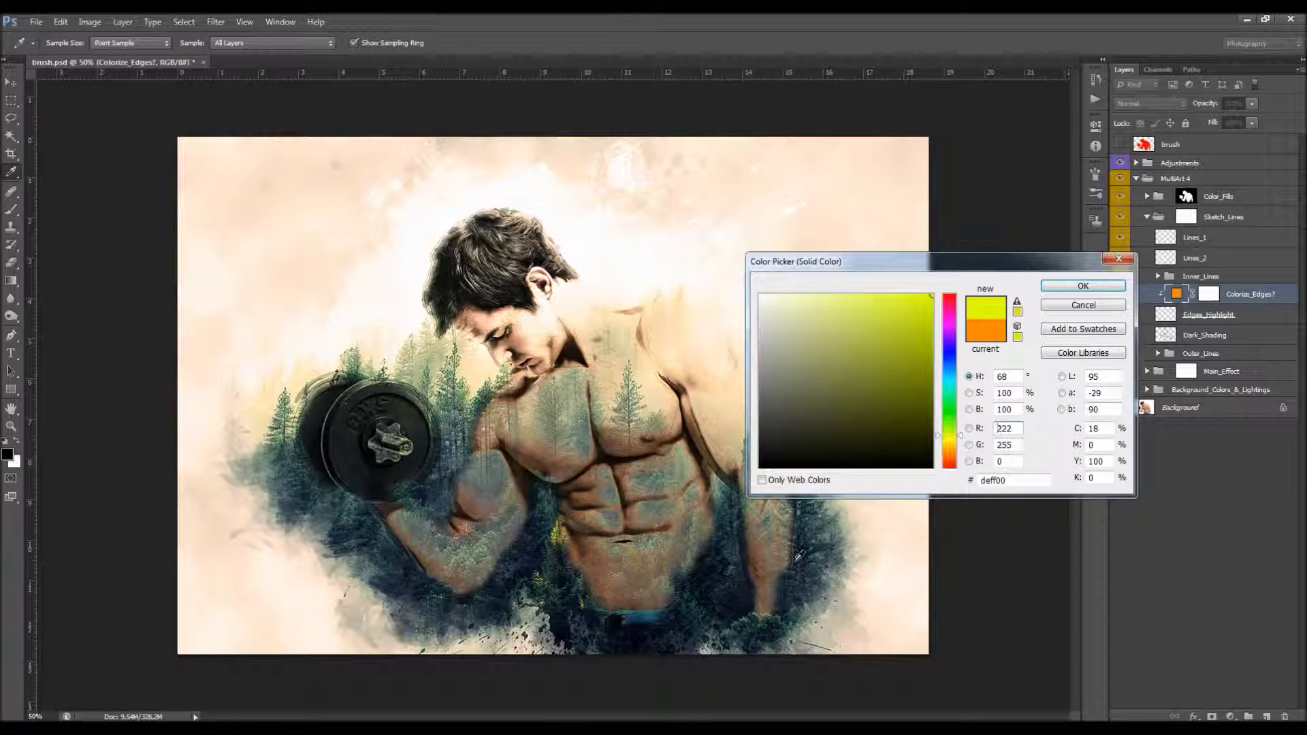
{"action": "left_click", "coordinate": [1083, 305]}
{"action": "left_click", "coordinate": [1120, 299]}
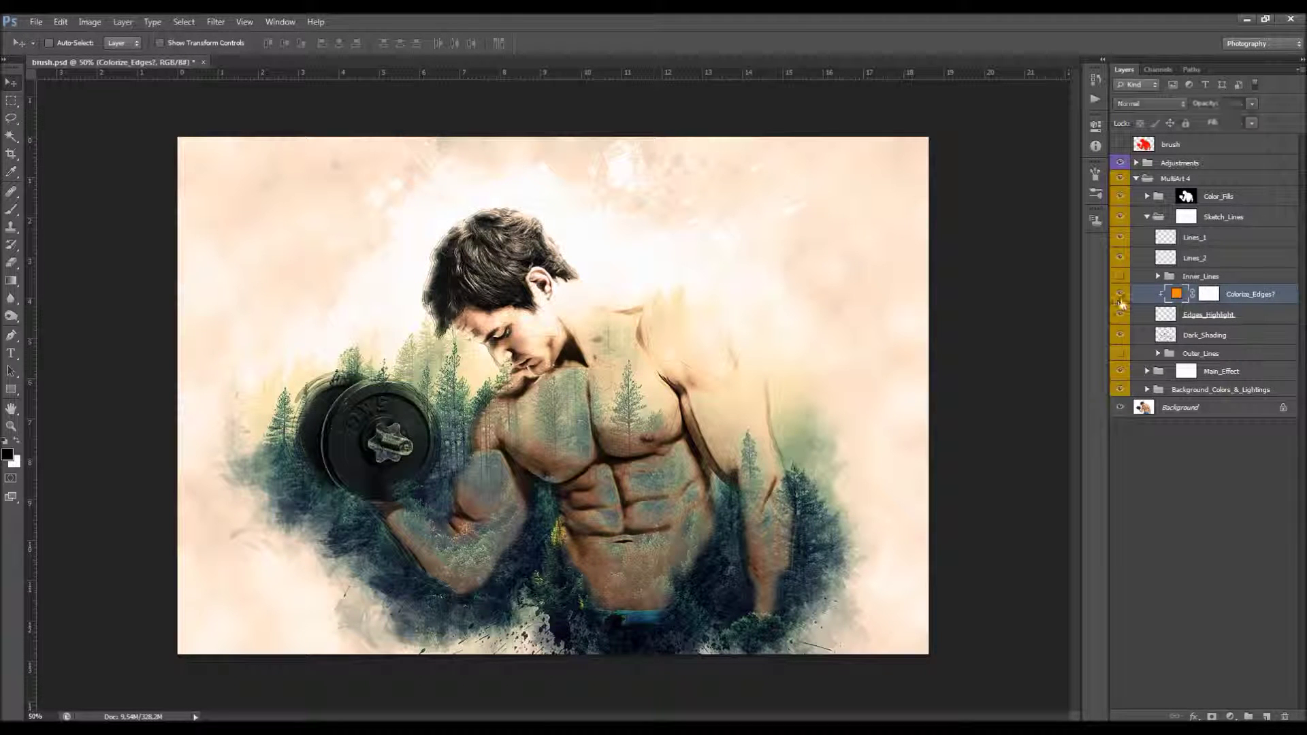
Step: Compare the image with the Edges_Highlight layer off and on
{"action": "left_click", "coordinate": [1165, 315]}
{"action": "left_click", "coordinate": [1121, 316]}
{"action": "left_click", "coordinate": [1121, 316]}
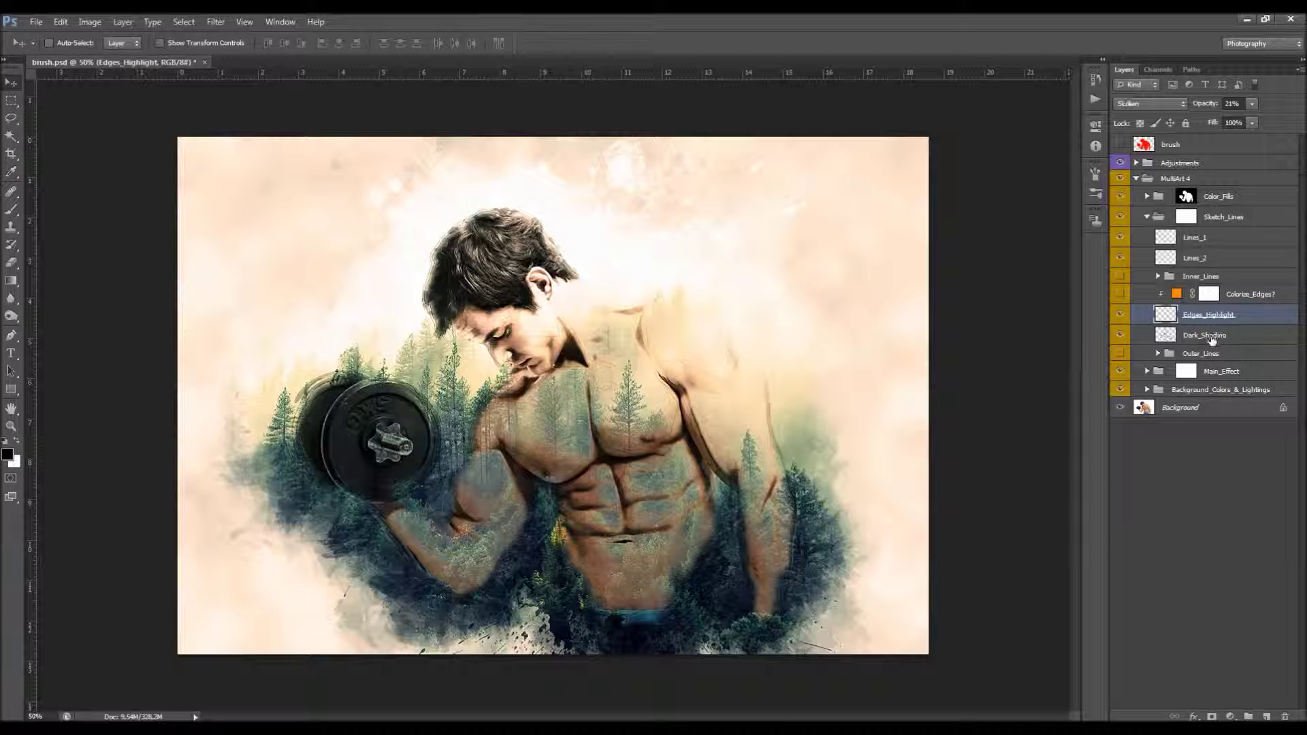
Step: Compare the image with and without the Dark_Shading layer, and set its opacity to 22%
{"action": "left_click", "coordinate": [1220, 340]}
{"action": "left_click", "coordinate": [1119, 335]}
{"action": "left_click", "coordinate": [1120, 336]}
{"action": "left_click", "coordinate": [1120, 335]}
{"action": "left_click", "coordinate": [1120, 336]}
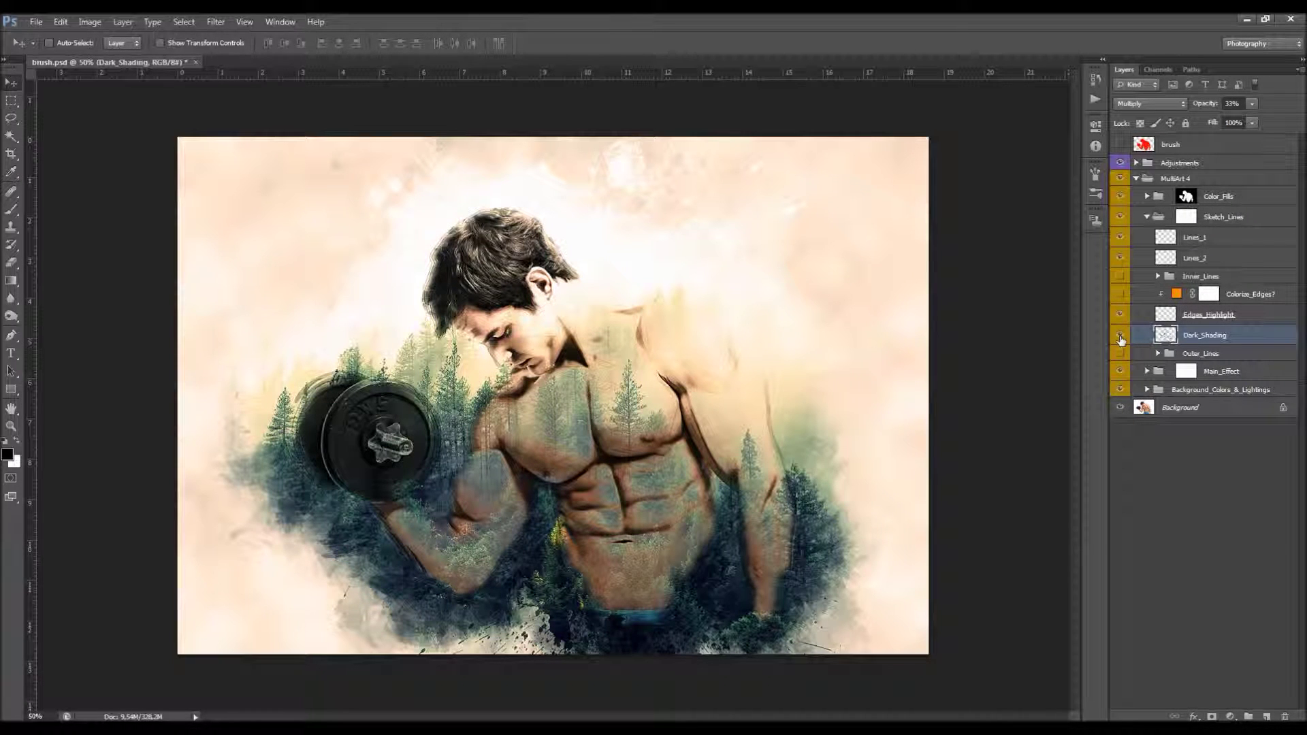
{"action": "left_click", "coordinate": [1120, 336]}
{"action": "left_click", "coordinate": [1119, 336]}
{"action": "mouse_move", "coordinate": [1212, 108]}
{"action": "left_mouse_down"}
{"action": "mouse_move", "coordinate": [1200, 113]}
{"action": "mouse_move", "coordinate": [1208, 136]}
{"action": "mouse_move", "coordinate": [1216, 110]}
{"action": "left_mouse_up"}
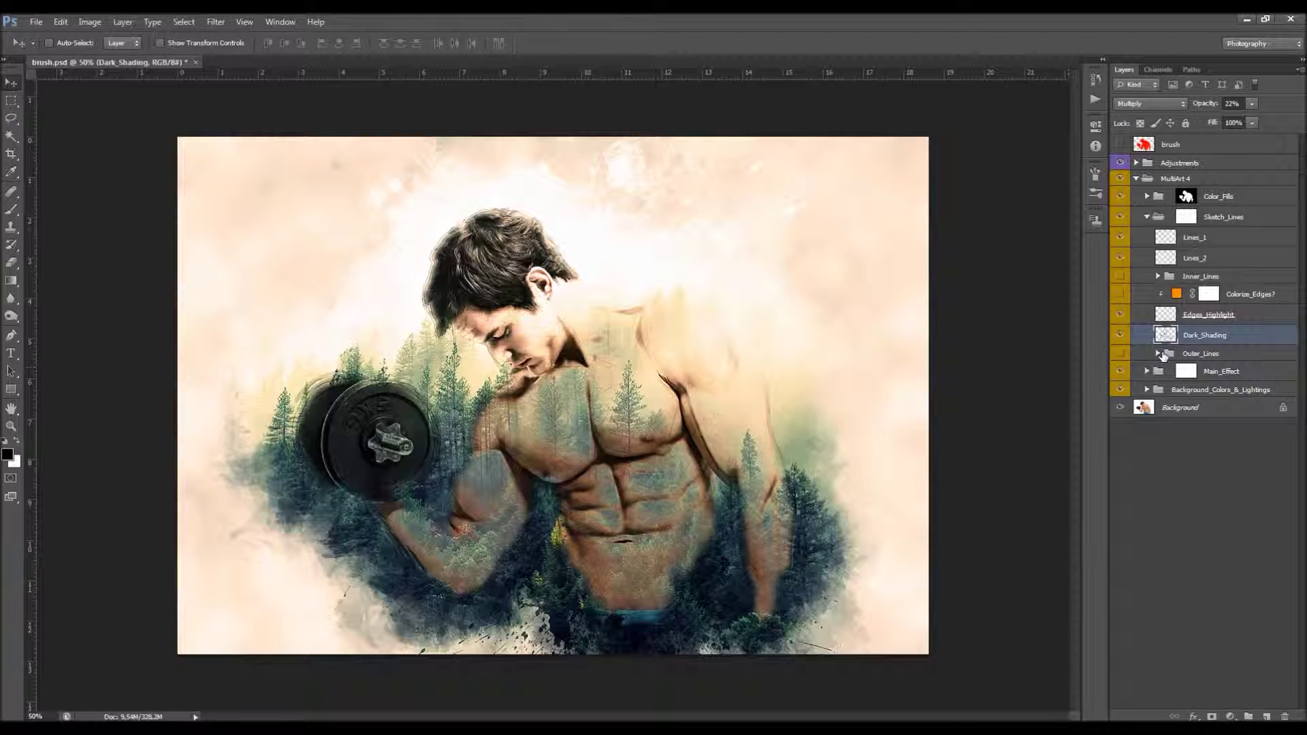
Step: Make the Outer_Lines group visible
{"action": "left_click", "coordinate": [1185, 353]}
{"action": "left_click", "coordinate": [1119, 353]}
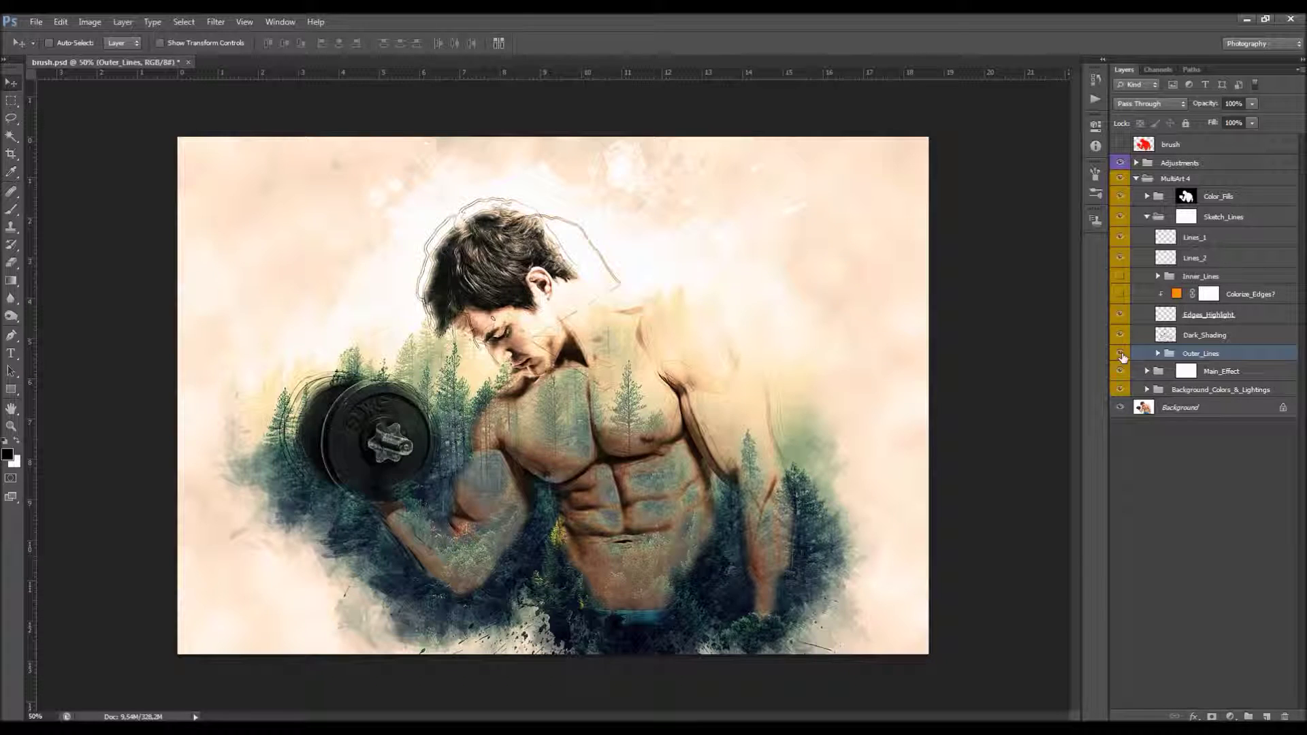
Step: Preview the image with the individual layers of the Outer_Lines group toggled, and hide the whole group
{"action": "left_click", "coordinate": [1158, 353]}
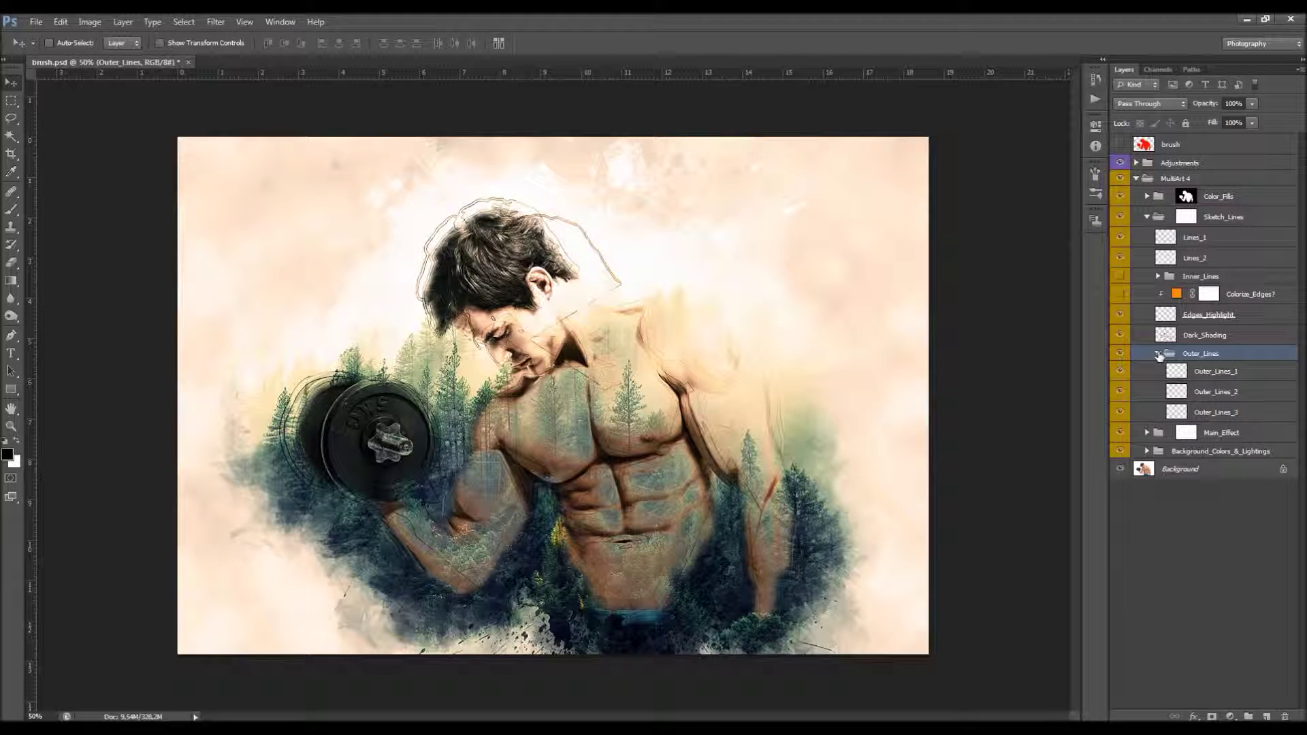
{"action": "mouse_move", "coordinate": [688, 307]}
{"action": "left_mouse_down"}
{"action": "mouse_move", "coordinate": [658, 315]}
{"action": "mouse_move", "coordinate": [687, 319]}
{"action": "left_mouse_up"}
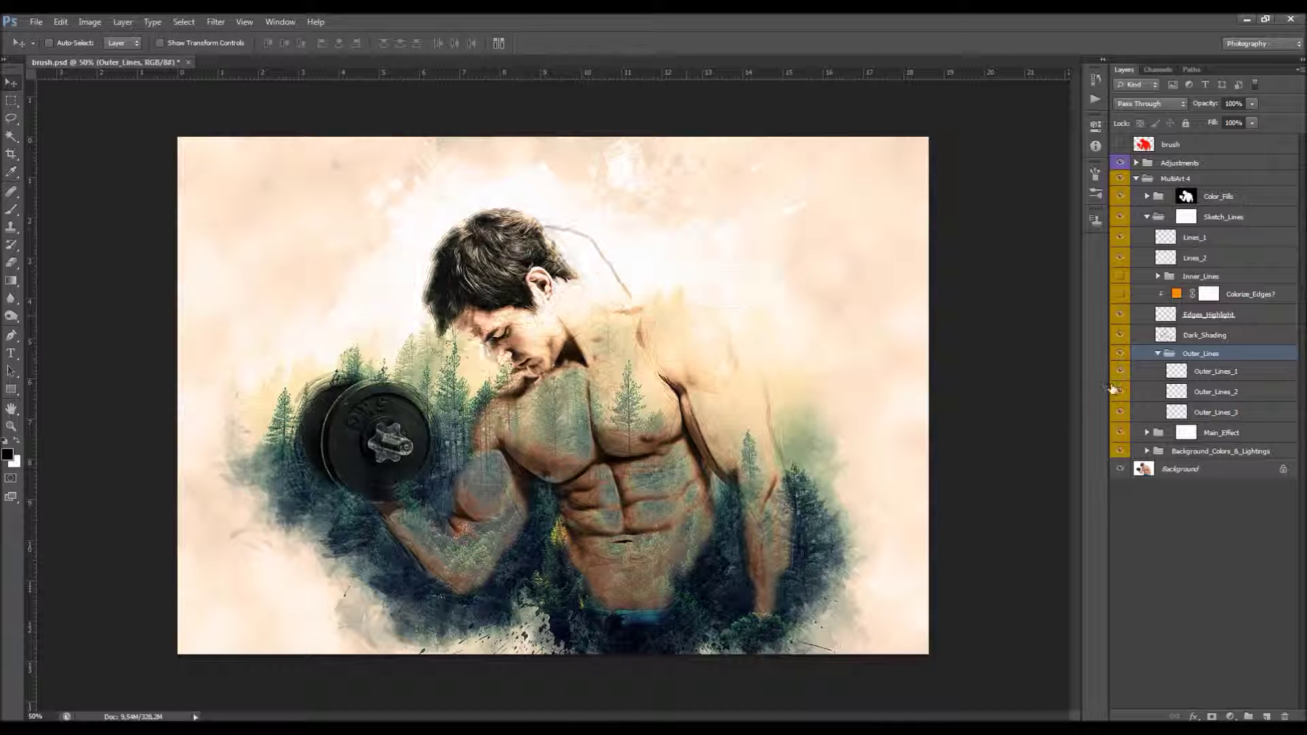
{"action": "left_click_drag", "start_coordinate": [1120, 411], "coordinate": [1121, 376]}
{"action": "left_click", "coordinate": [1120, 353]}
{"action": "left_click", "coordinate": [1158, 354]}
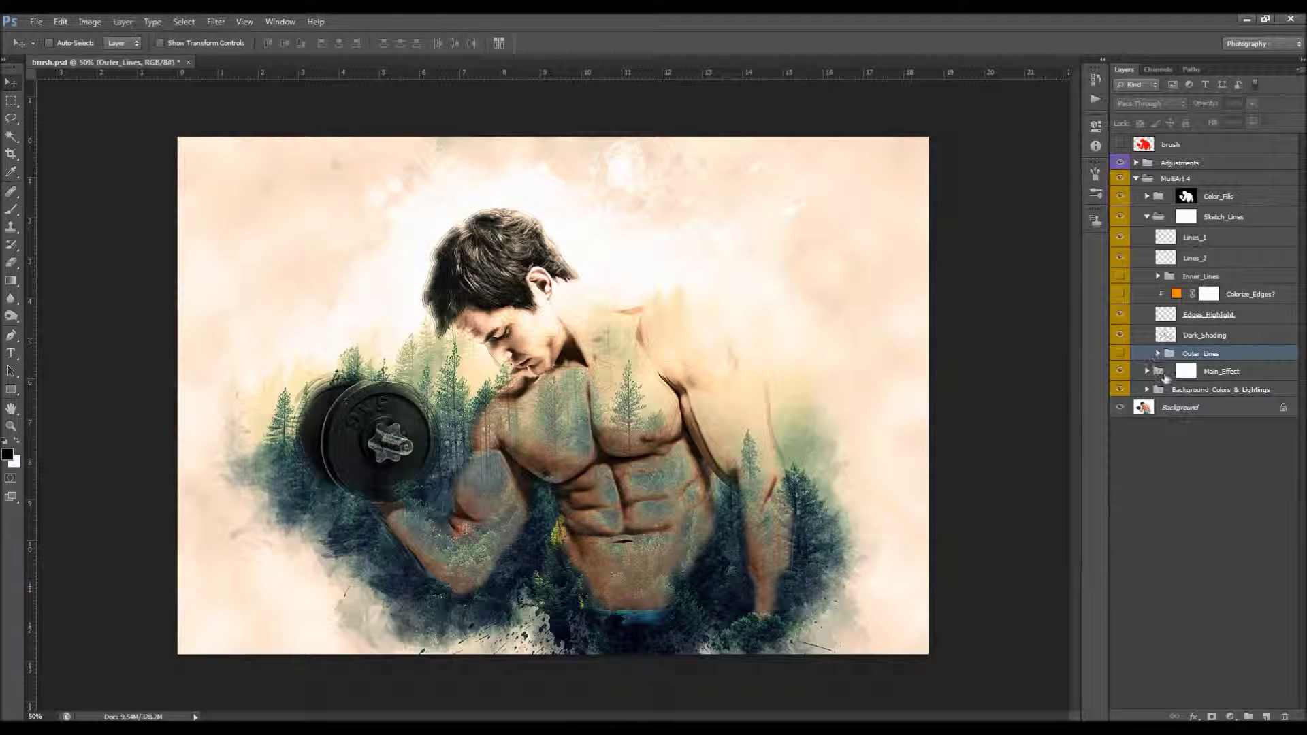
Step: Compare the image with the Main_Effect group off and on, both with and without the Color_Fills and Sketch_Lines groups
{"action": "left_click", "coordinate": [1222, 373]}
{"action": "left_click", "coordinate": [1121, 372]}
{"action": "left_click", "coordinate": [1120, 372]}
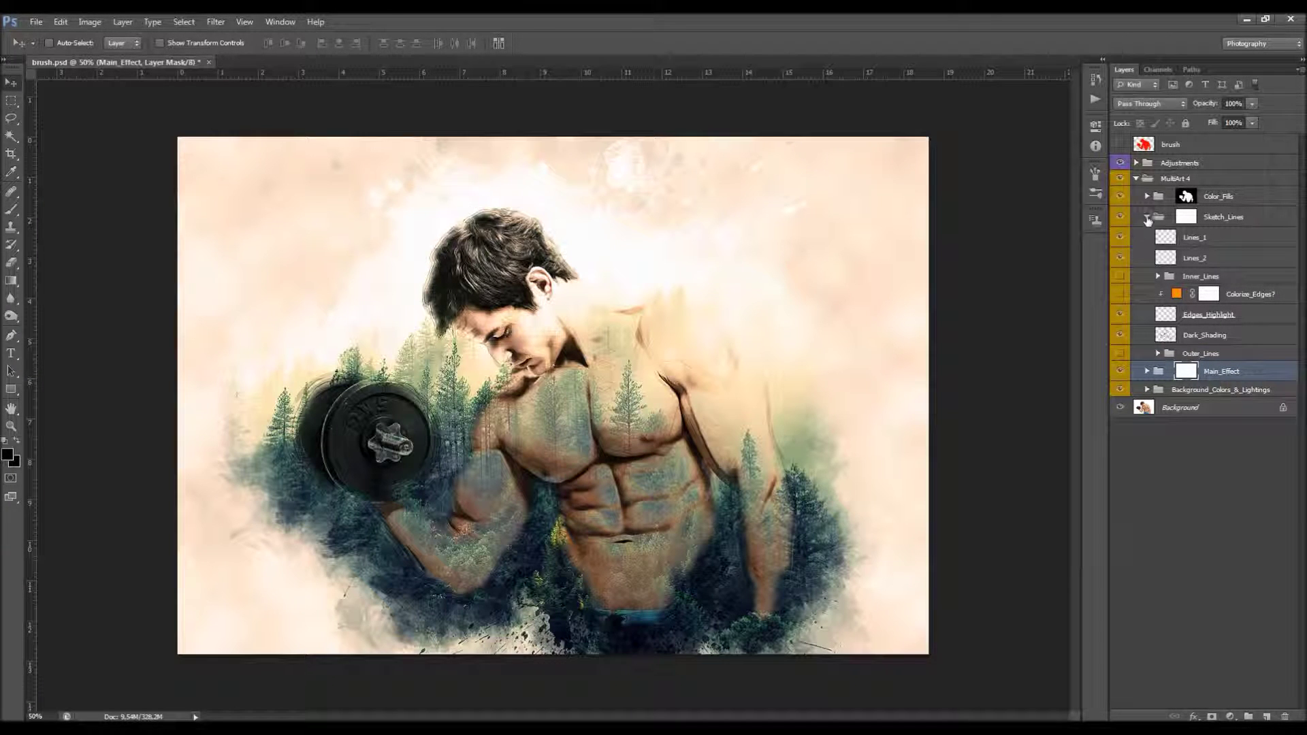
{"action": "left_click", "coordinate": [1147, 217]}
{"action": "left_click_drag", "start_coordinate": [1122, 218], "coordinate": [1121, 200]}
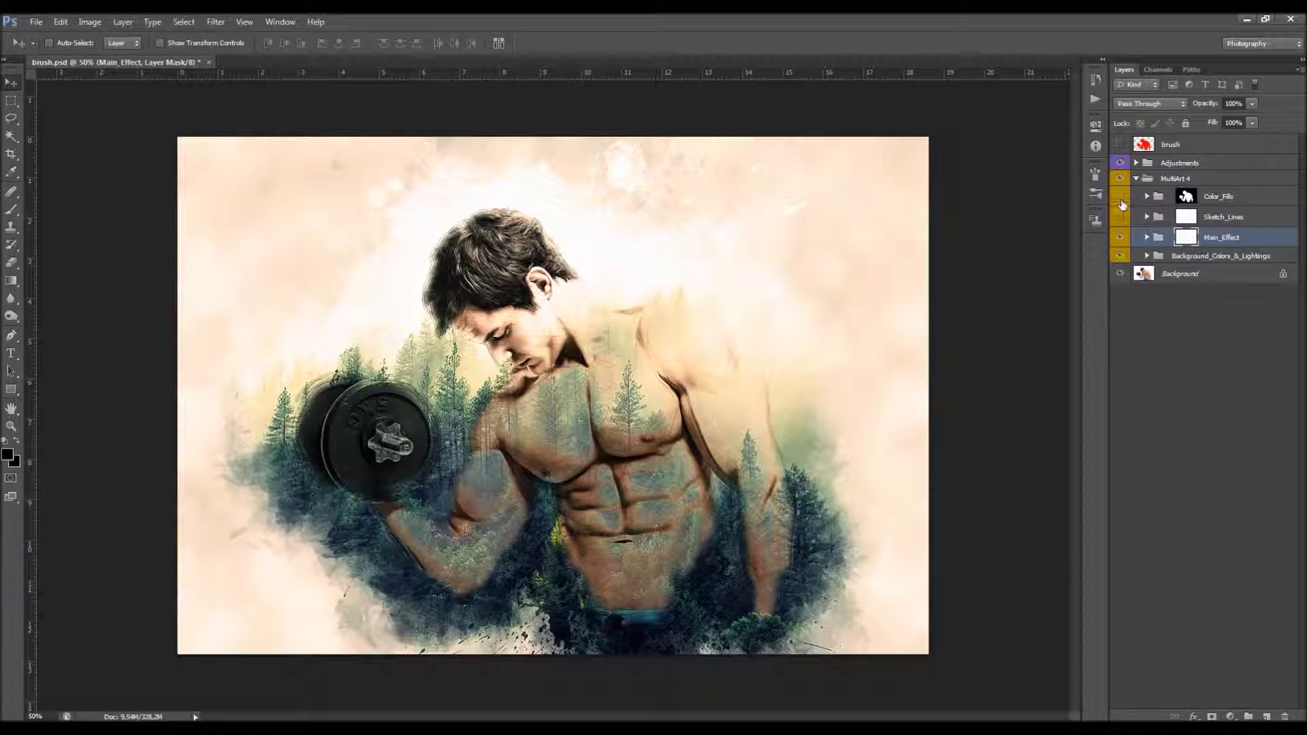
{"action": "left_click", "coordinate": [1122, 238]}
{"action": "left_click", "coordinate": [1121, 238]}
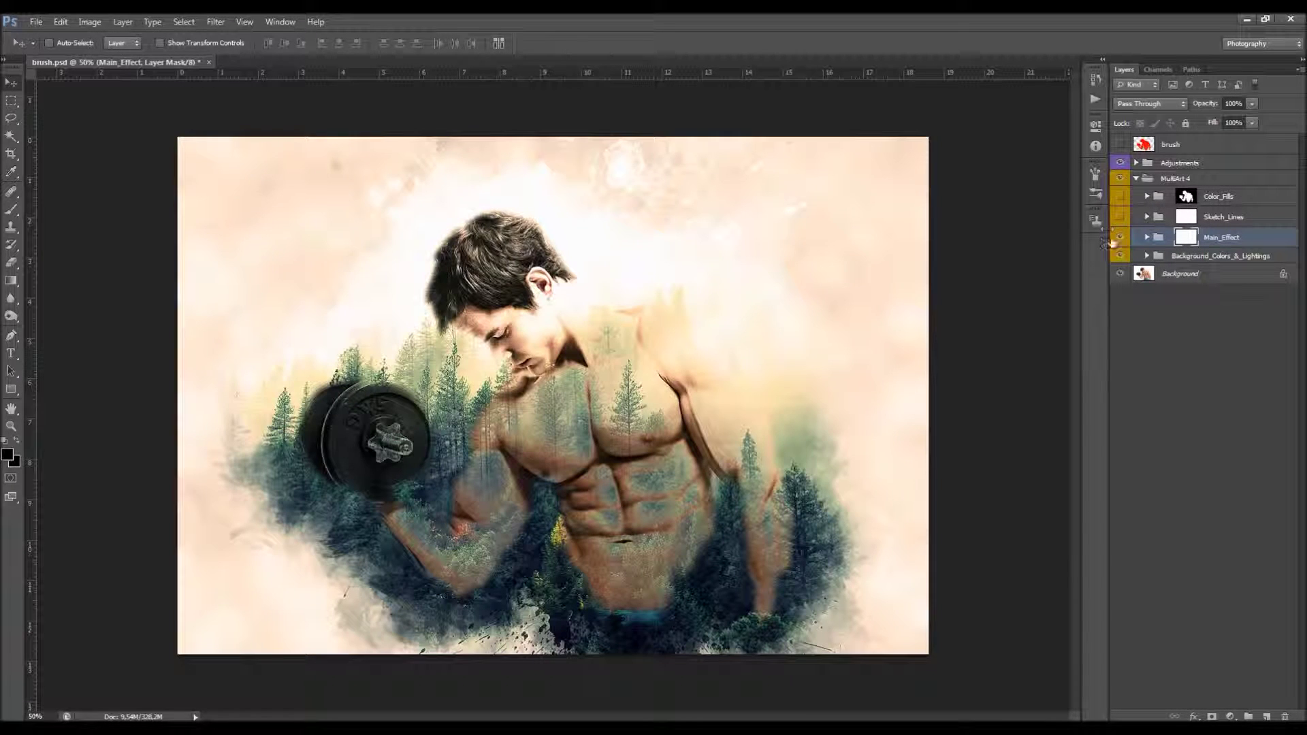
{"action": "left_click", "coordinate": [1119, 238]}
{"action": "left_click_drag", "start_coordinate": [1121, 196], "coordinate": [1123, 217]}
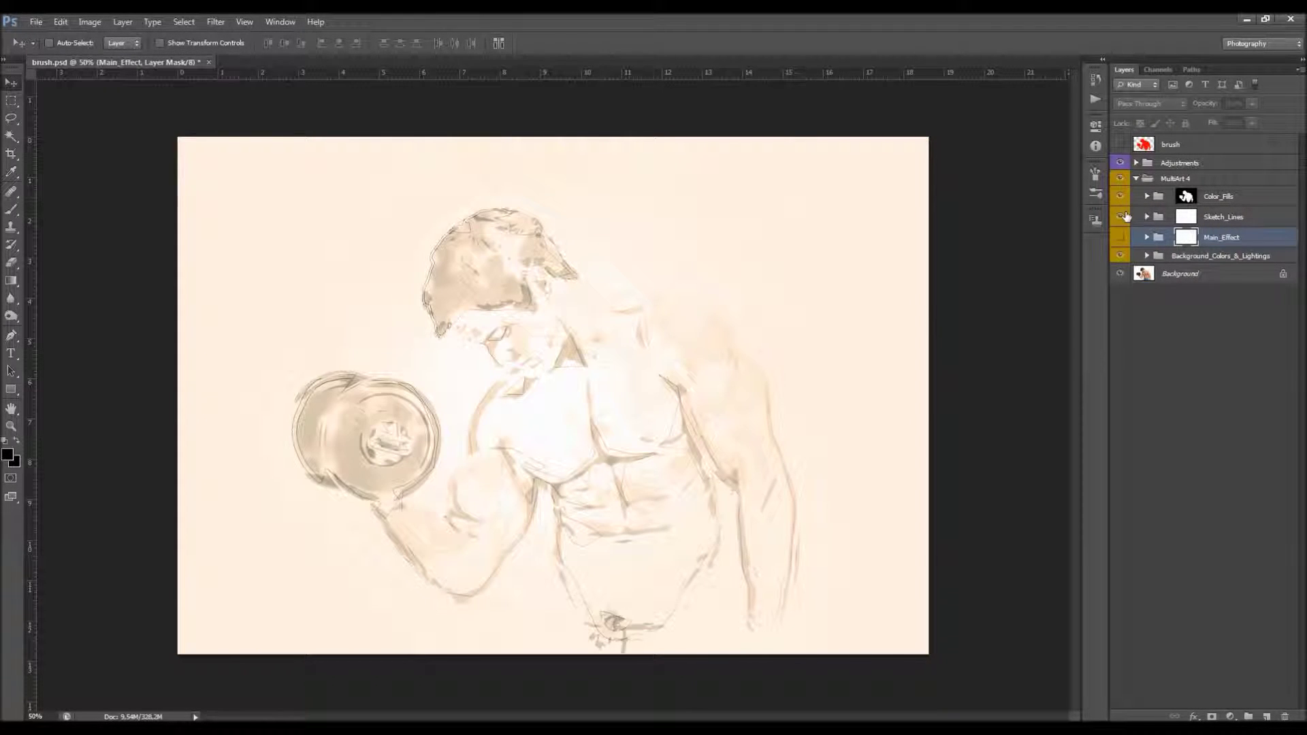
{"action": "left_click", "coordinate": [1120, 237]}
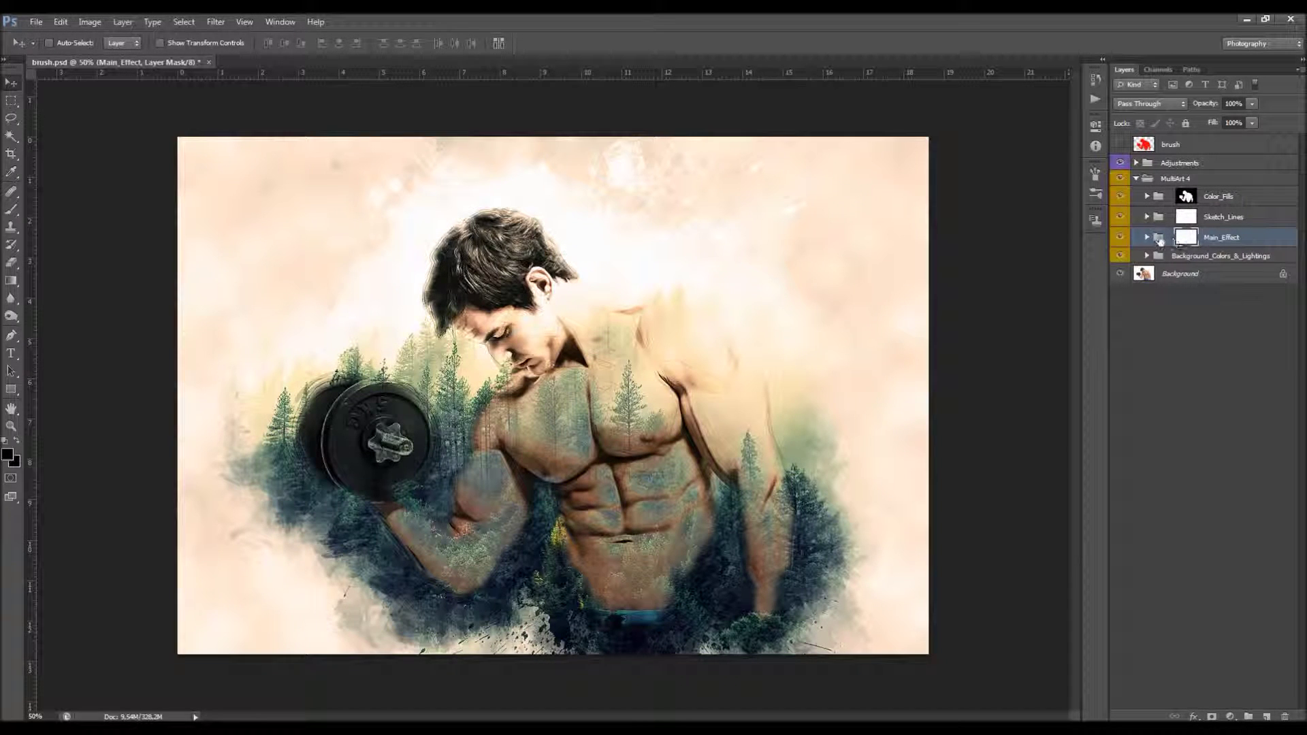
Step: Expand the Main_Effect group, select its Brush_Strokes_Color layer and widen the layer list so the full layer names show
{"action": "left_click", "coordinate": [1147, 237]}
{"action": "left_click", "coordinate": [1218, 257]}
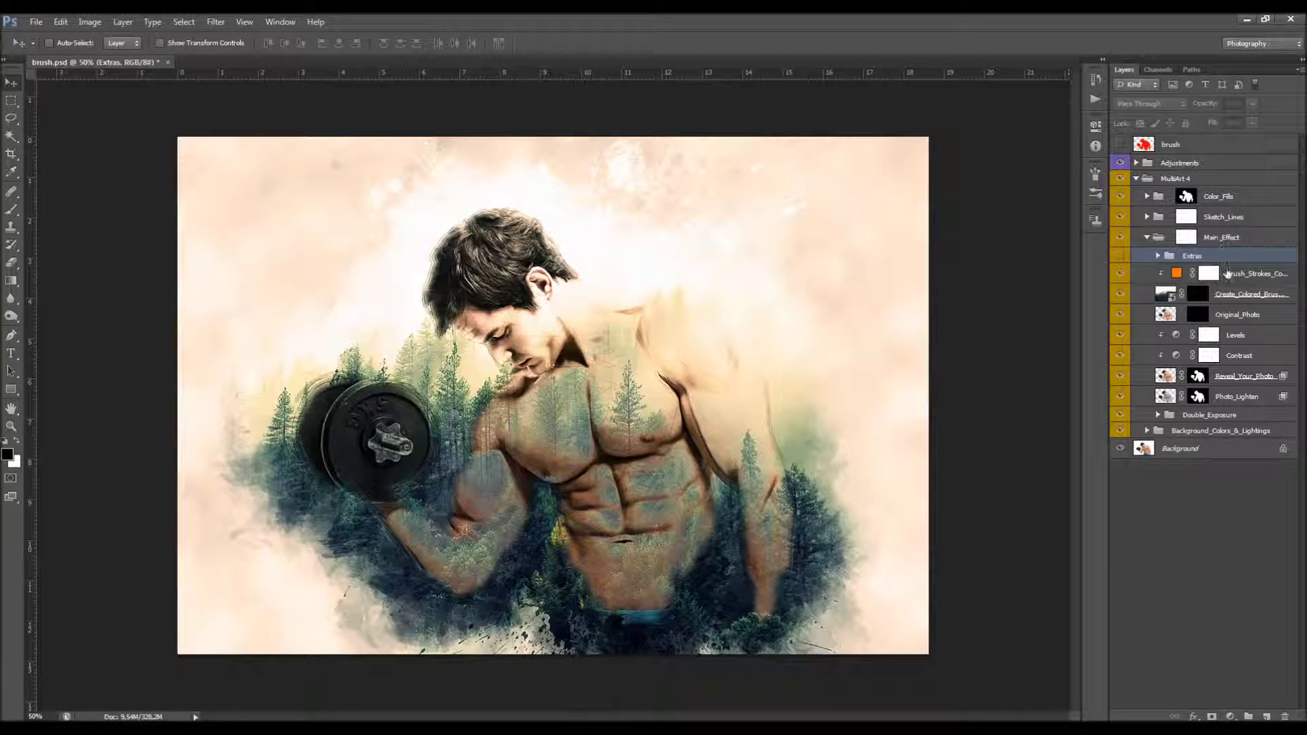
{"action": "left_click", "coordinate": [1228, 273]}
{"action": "left_click_drag", "start_coordinate": [1108, 273], "coordinate": [1054, 273]}
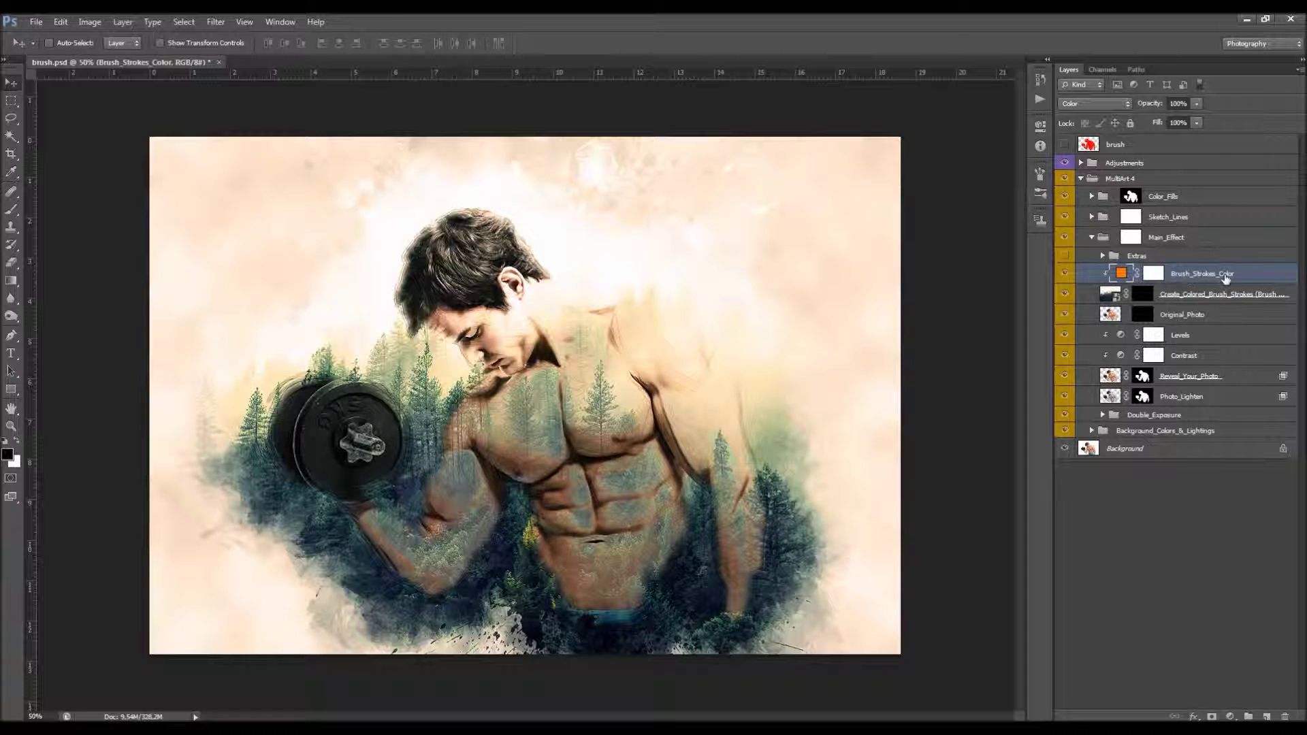
Step: Set up the Brush tool with white and the 300 px textured tip reduced to 187 px for the Create_Colored_Brush_Strokes mask
{"action": "left_click", "coordinate": [1140, 293]}
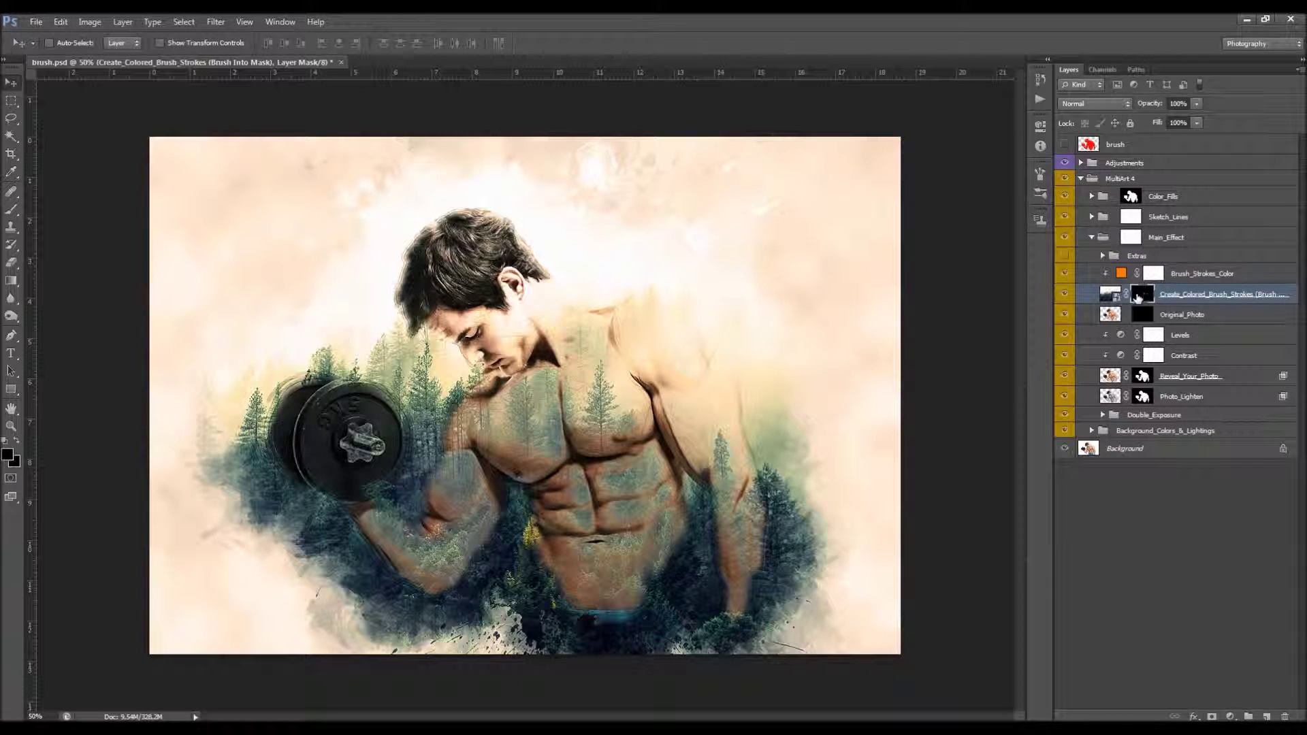
{"action": "left_click", "coordinate": [11, 209]}
{"action": "left_click", "coordinate": [16, 439]}
{"action": "right_click", "coordinate": [537, 280]}
{"action": "scroll", "coordinate": [656, 411], "scroll_direction": "down", "scroll_amount": 5}
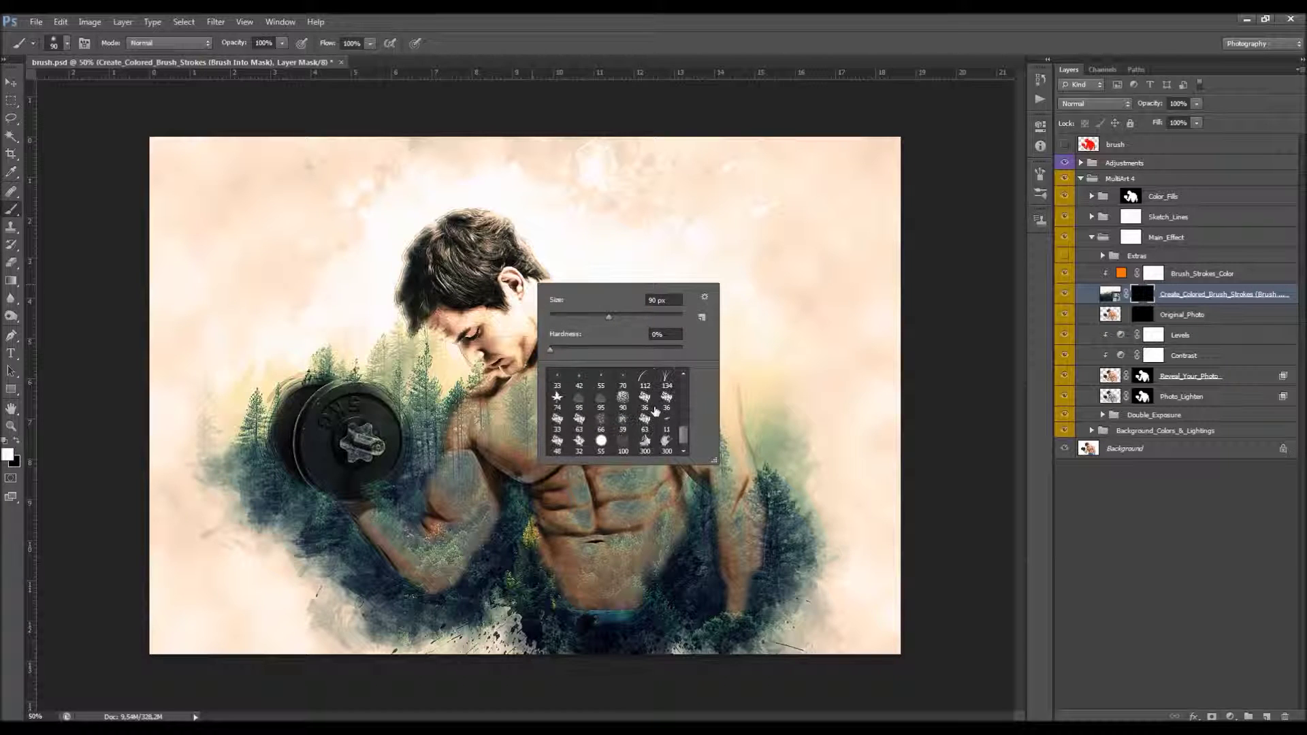
{"action": "left_click", "coordinate": [666, 444]}
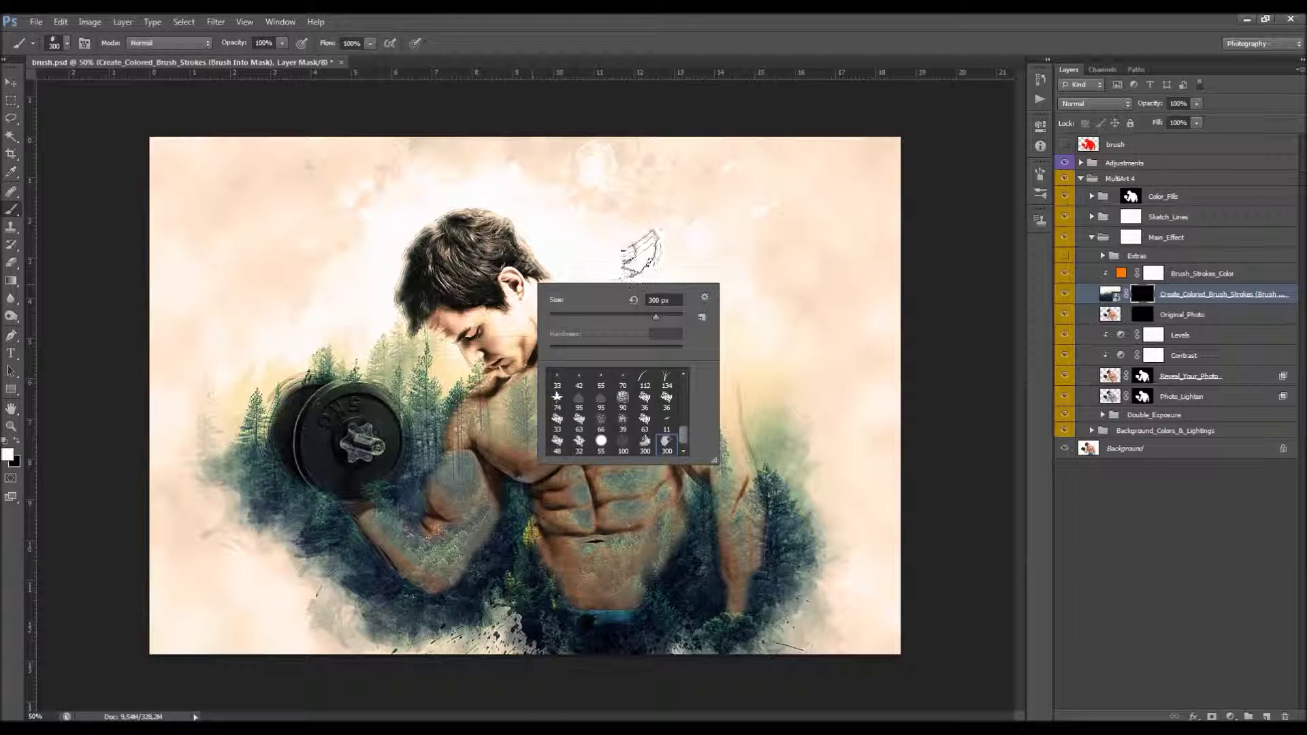
{"action": "left_click", "coordinate": [646, 315]}
{"action": "left_click", "coordinate": [700, 47]}
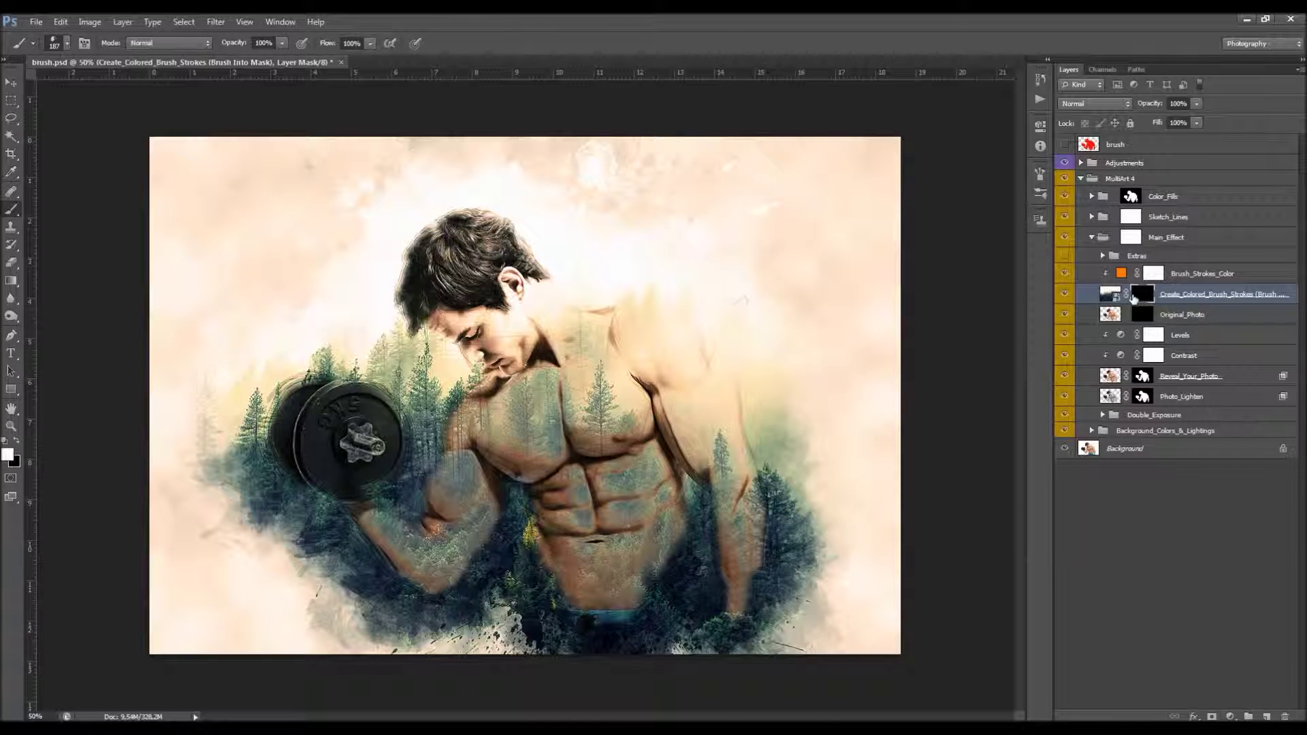
Step: Try painting orange strokes over the dumbbell, arms and lower forest in the Create_Colored_Brush_Strokes mask, and undo them
{"action": "left_click", "coordinate": [647, 343]}
{"action": "mouse_move", "coordinate": [653, 347]}
{"action": "left_mouse_down"}
{"action": "mouse_move", "coordinate": [718, 379]}
{"action": "mouse_move", "coordinate": [765, 502]}
{"action": "mouse_move", "coordinate": [727, 627]}
{"action": "mouse_move", "coordinate": [477, 631]}
{"action": "mouse_move", "coordinate": [428, 600]}
{"action": "mouse_move", "coordinate": [288, 434]}
{"action": "mouse_move", "coordinate": [364, 426]}
{"action": "mouse_move", "coordinate": [356, 373]}
{"action": "mouse_move", "coordinate": [318, 329]}
{"action": "mouse_move", "coordinate": [379, 385]}
{"action": "mouse_move", "coordinate": [410, 373]}
{"action": "mouse_move", "coordinate": [446, 422]}
{"action": "left_mouse_up"}
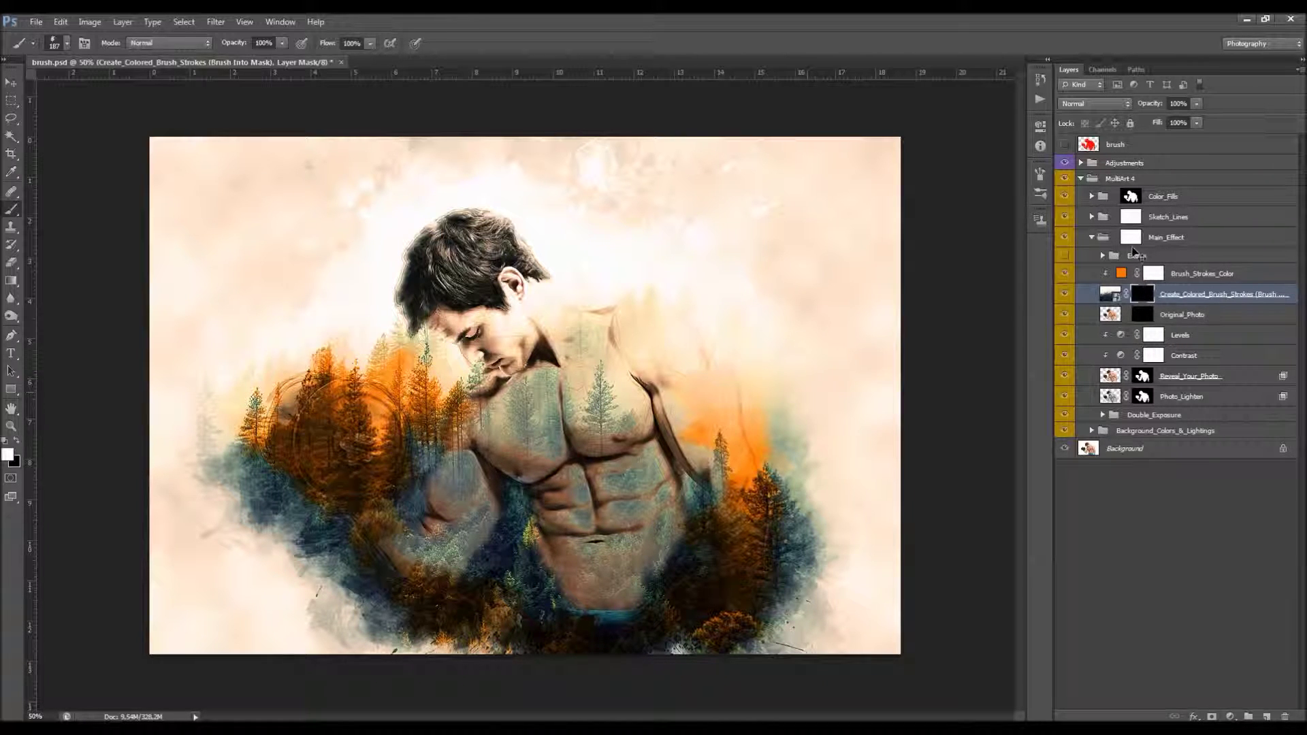
{"action": "key", "text": "ctrl+z"}
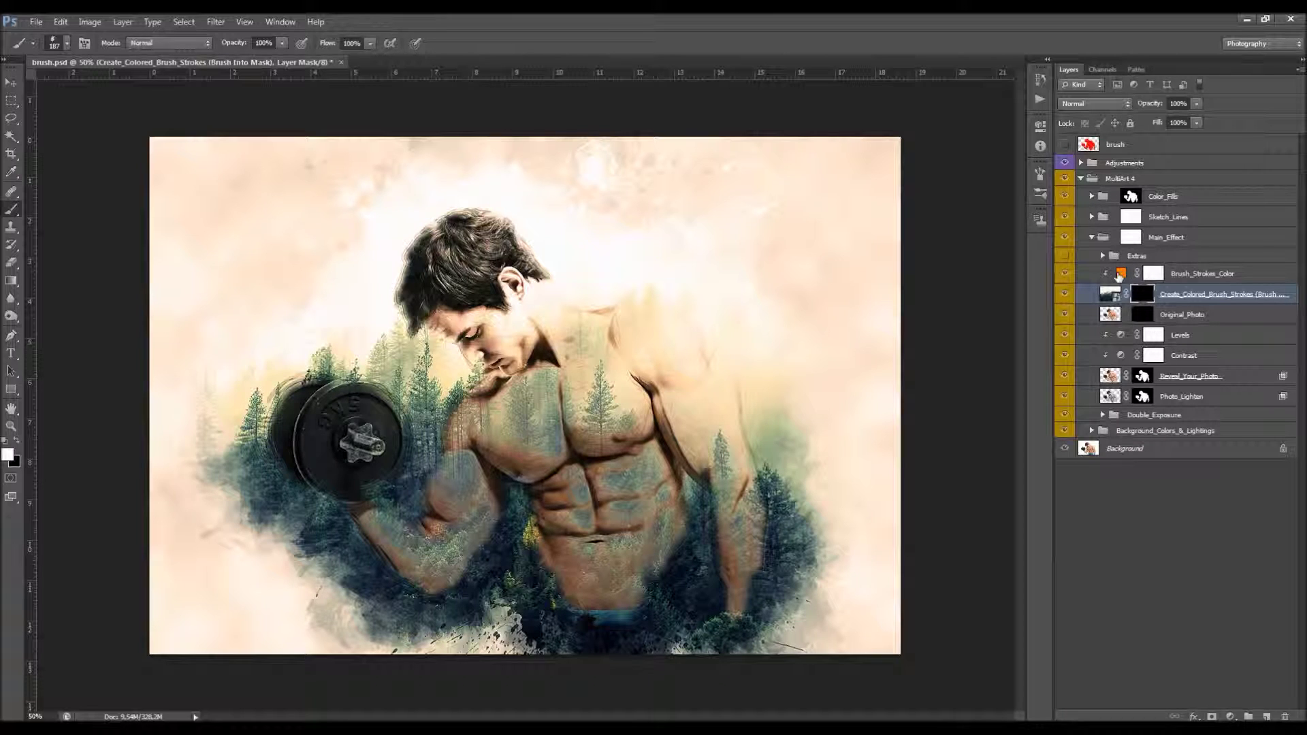
Step: Paint a stroke from the man's neck over the straight arm into the trees, and set the Brush_Strokes_Color fill to blue (00a8ff)
{"action": "mouse_move", "coordinate": [544, 269]}
{"action": "left_mouse_down"}
{"action": "mouse_move", "coordinate": [712, 337]}
{"action": "mouse_move", "coordinate": [782, 470]}
{"action": "left_mouse_up"}
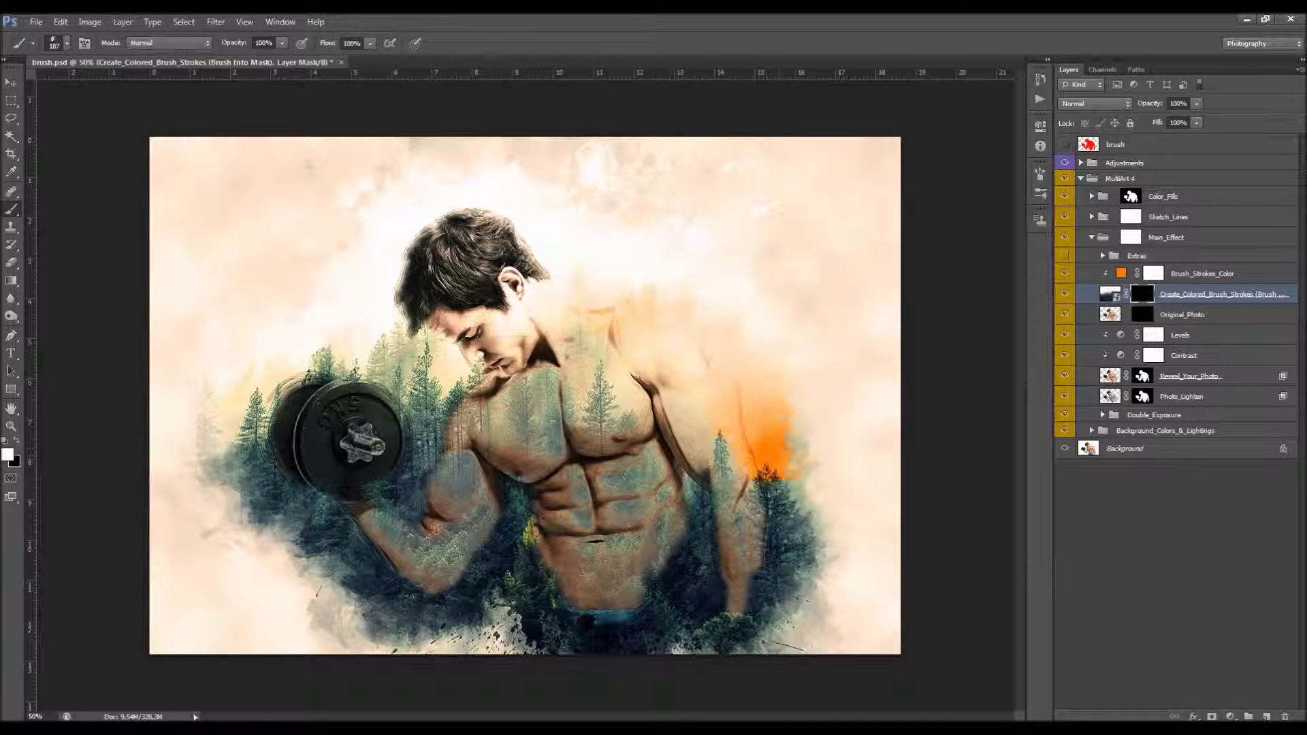
{"action": "double_click", "coordinate": [1121, 273]}
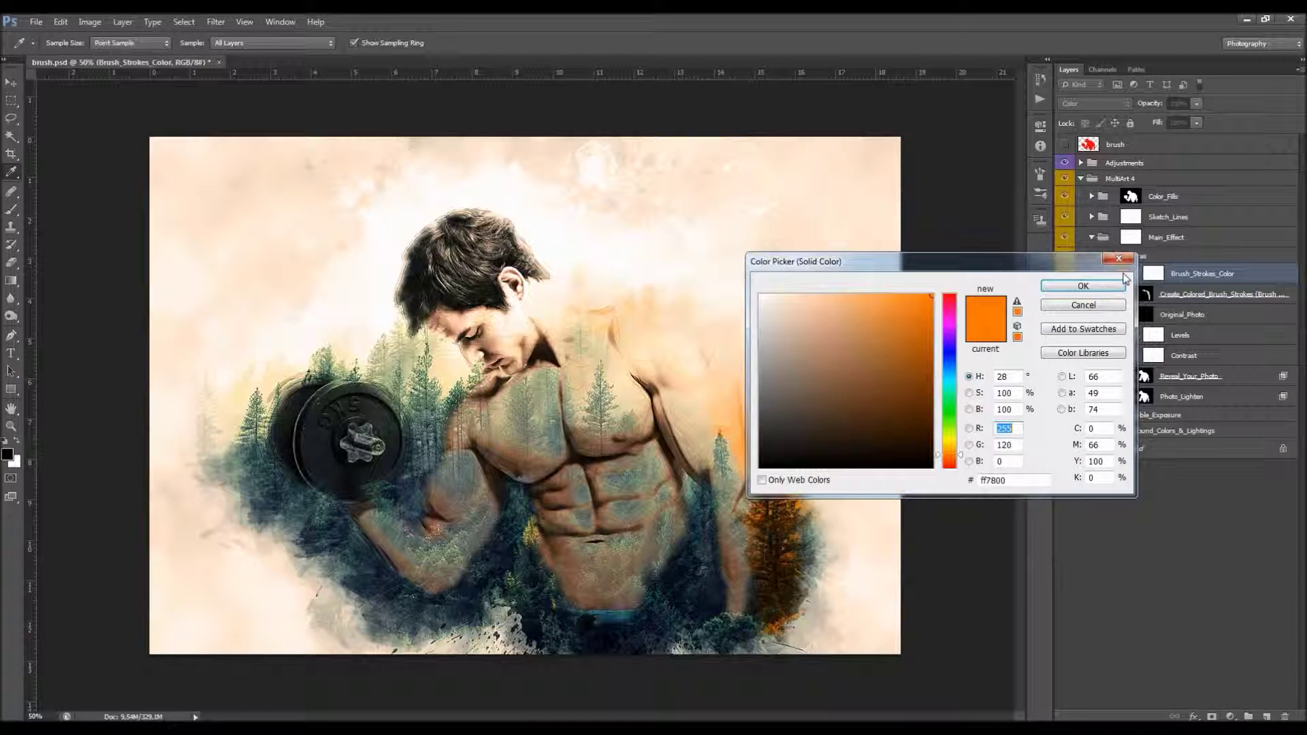
{"action": "left_click_drag", "start_coordinate": [1023, 258], "coordinate": [1059, 268]}
{"action": "left_click_drag", "start_coordinate": [986, 422], "coordinate": [995, 380]}
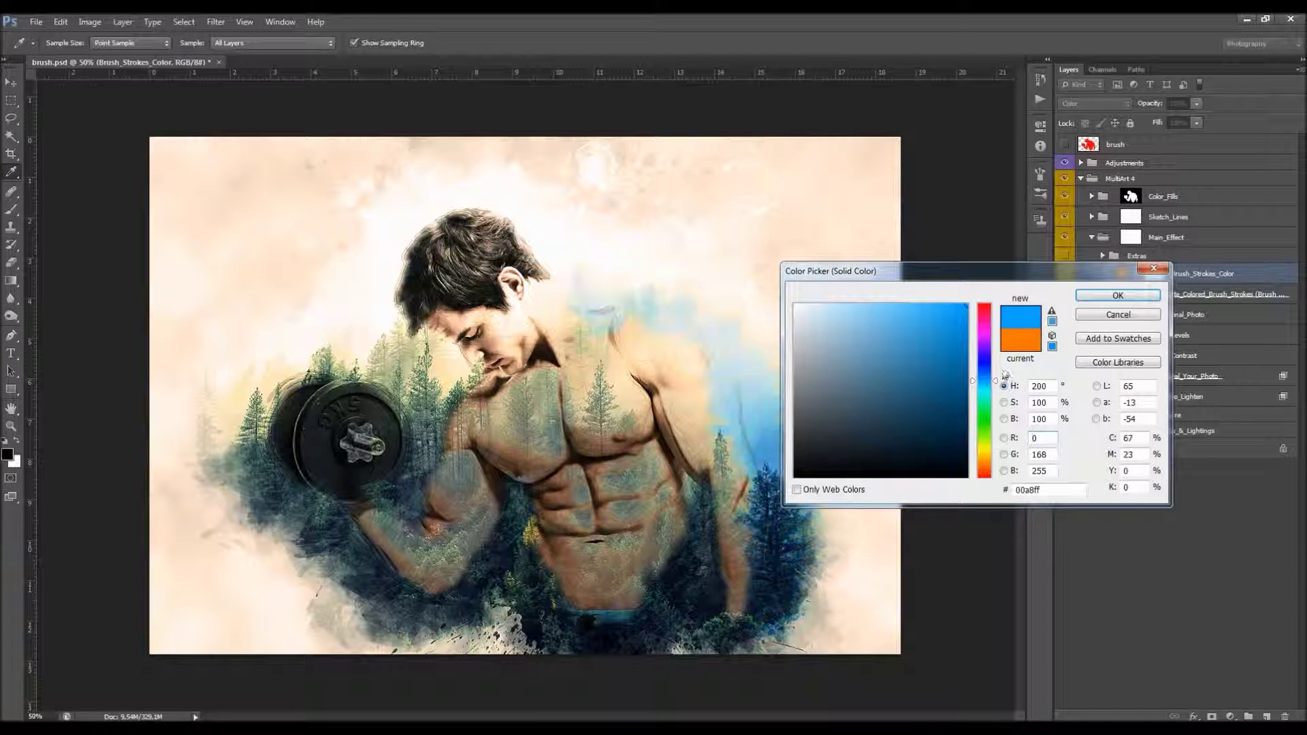
{"action": "left_click", "coordinate": [1114, 296]}
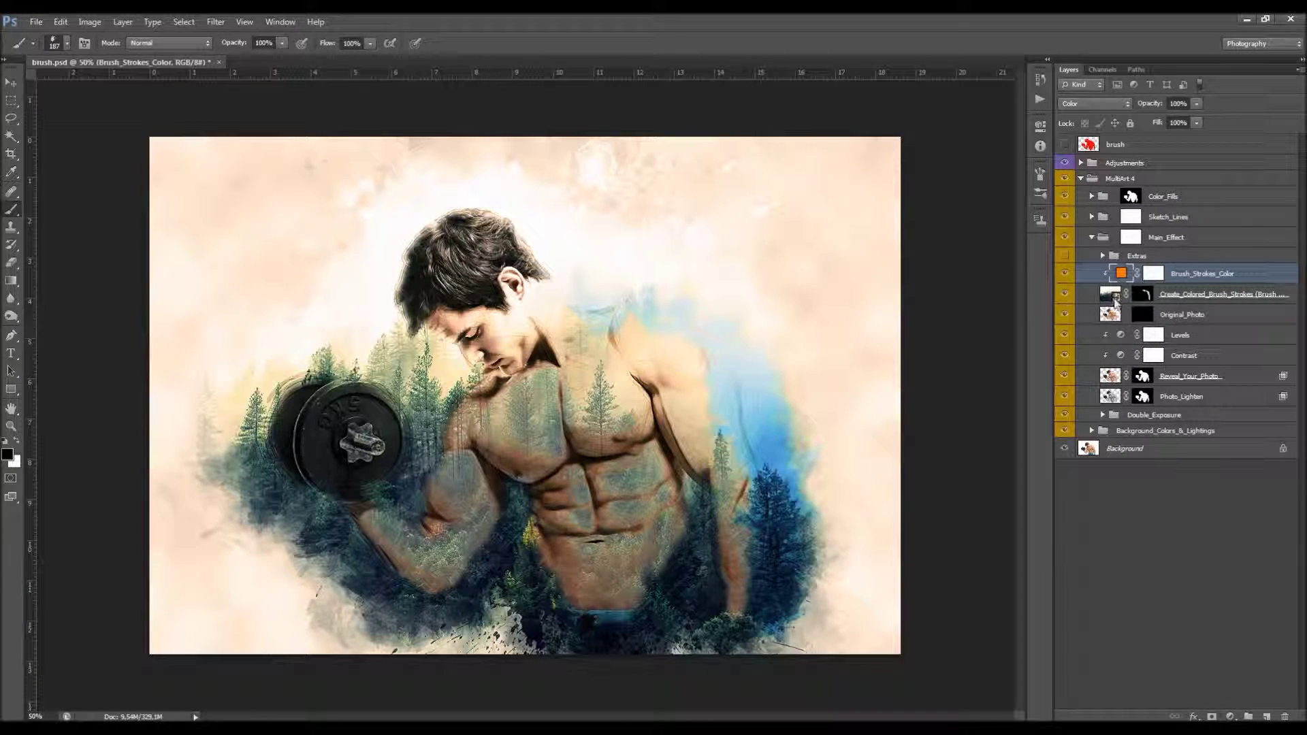
Step: Target the Create_Colored_Brush_Strokes mask and swap the foreground and background colors
{"action": "left_click", "coordinate": [1142, 294]}
{"action": "key", "text": "x"}
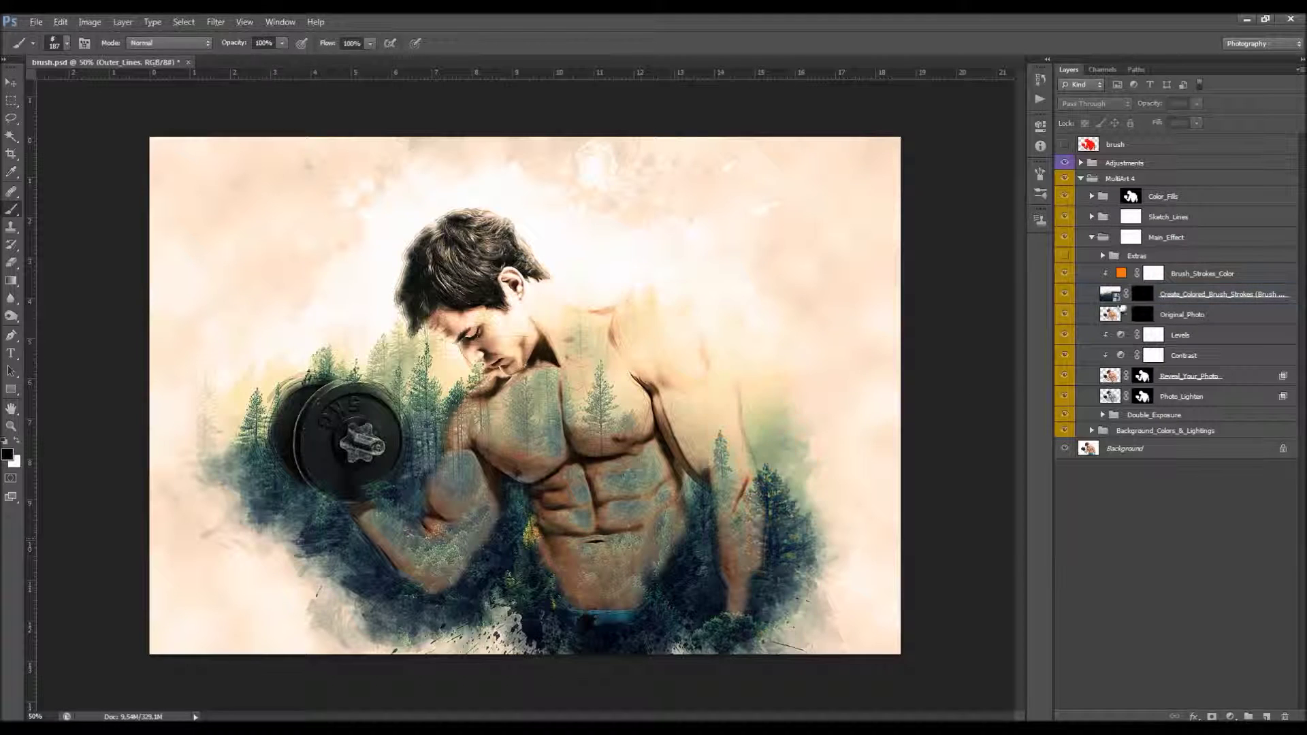
{"action": "left_click", "coordinate": [1142, 294]}
{"action": "key", "text": "x"}
Step: Try strokes in a green sampled from the image with a 156 px brush on a new layer above Brush_Strokes_Color, and delete the layer
{"action": "left_click", "coordinate": [1198, 276]}
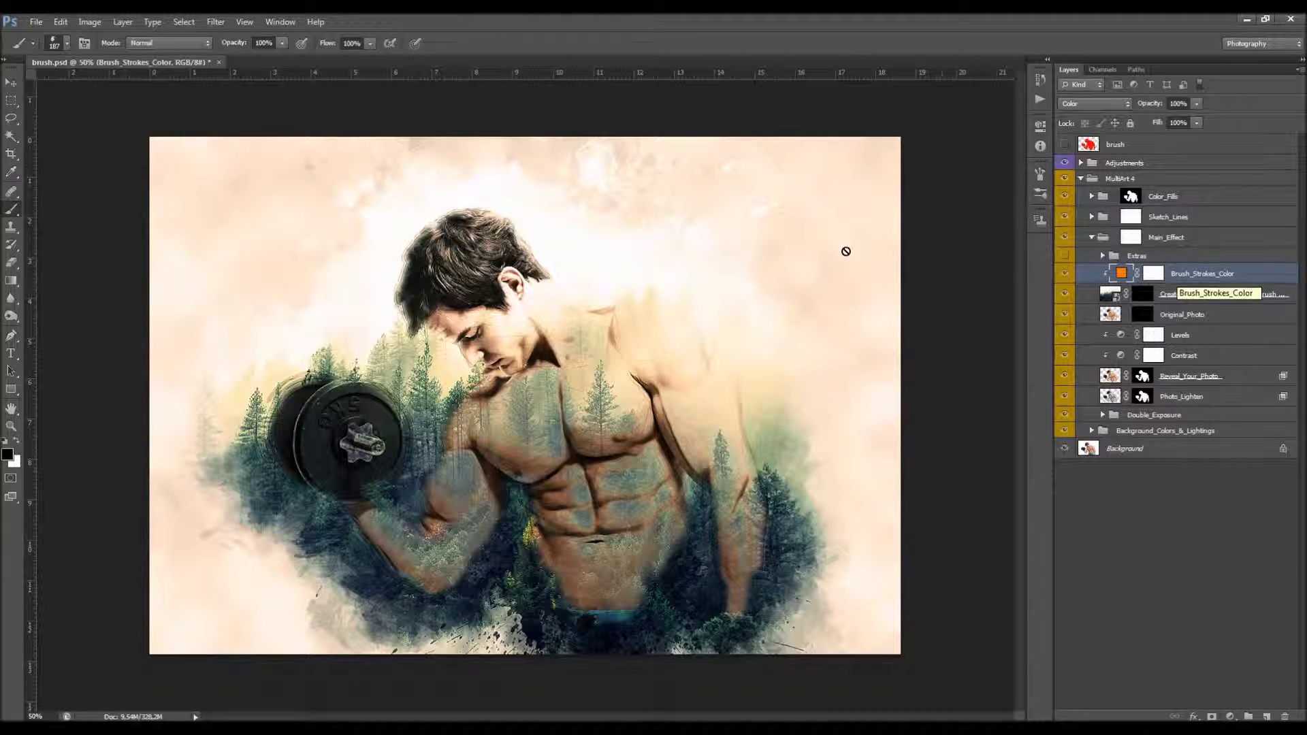
{"action": "left_click", "coordinate": [1269, 715]}
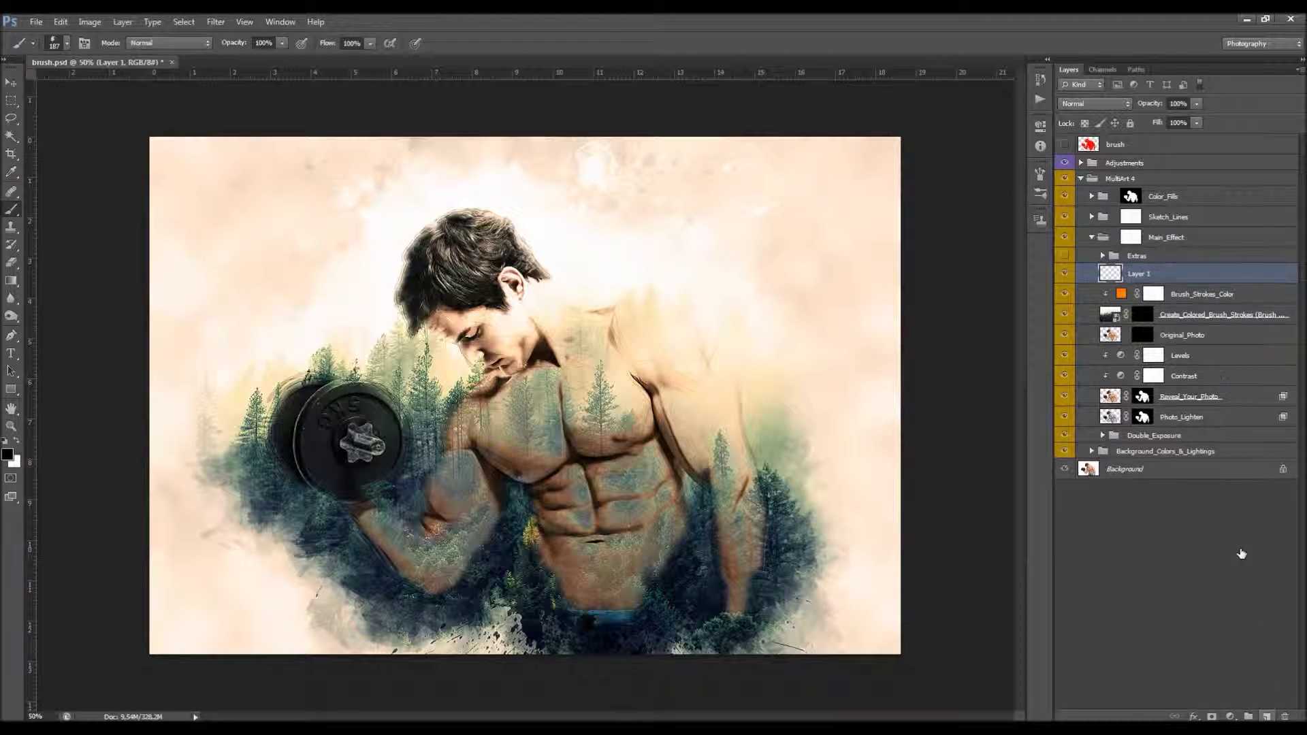
{"action": "right_click", "coordinate": [330, 314]}
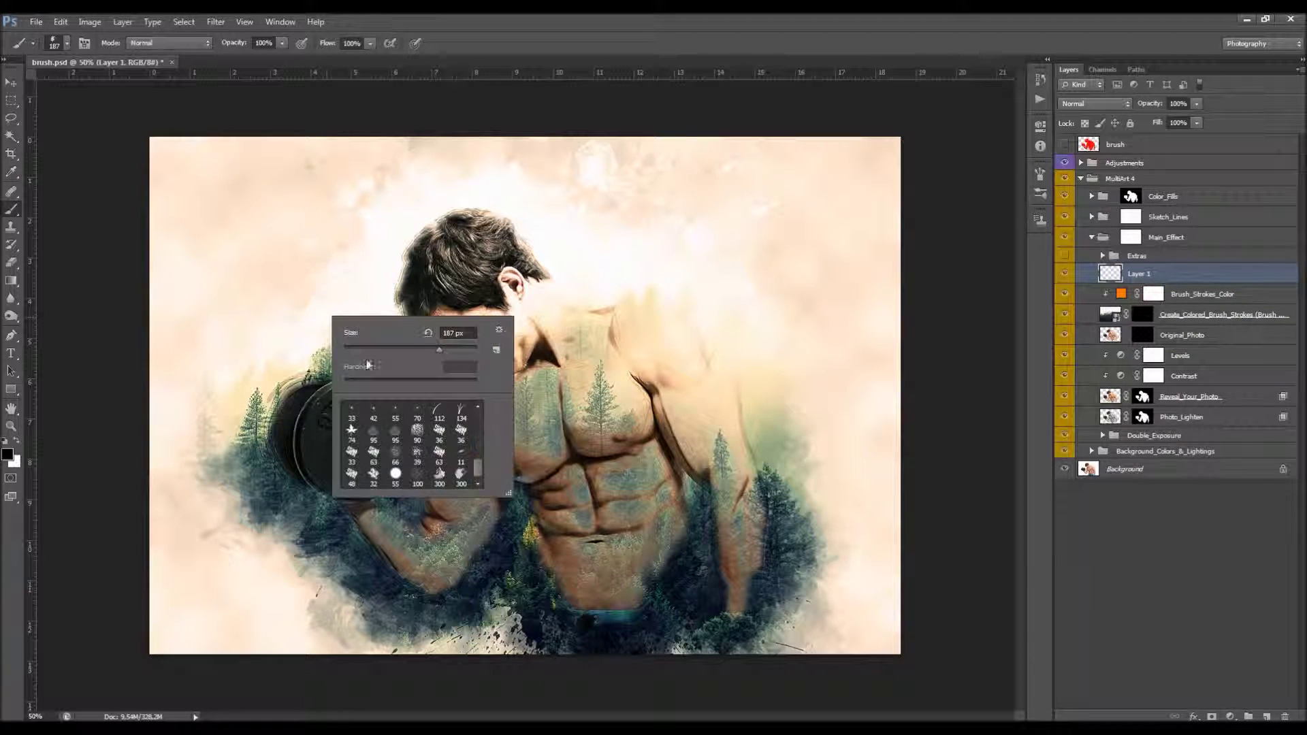
{"action": "left_click", "coordinate": [7, 454]}
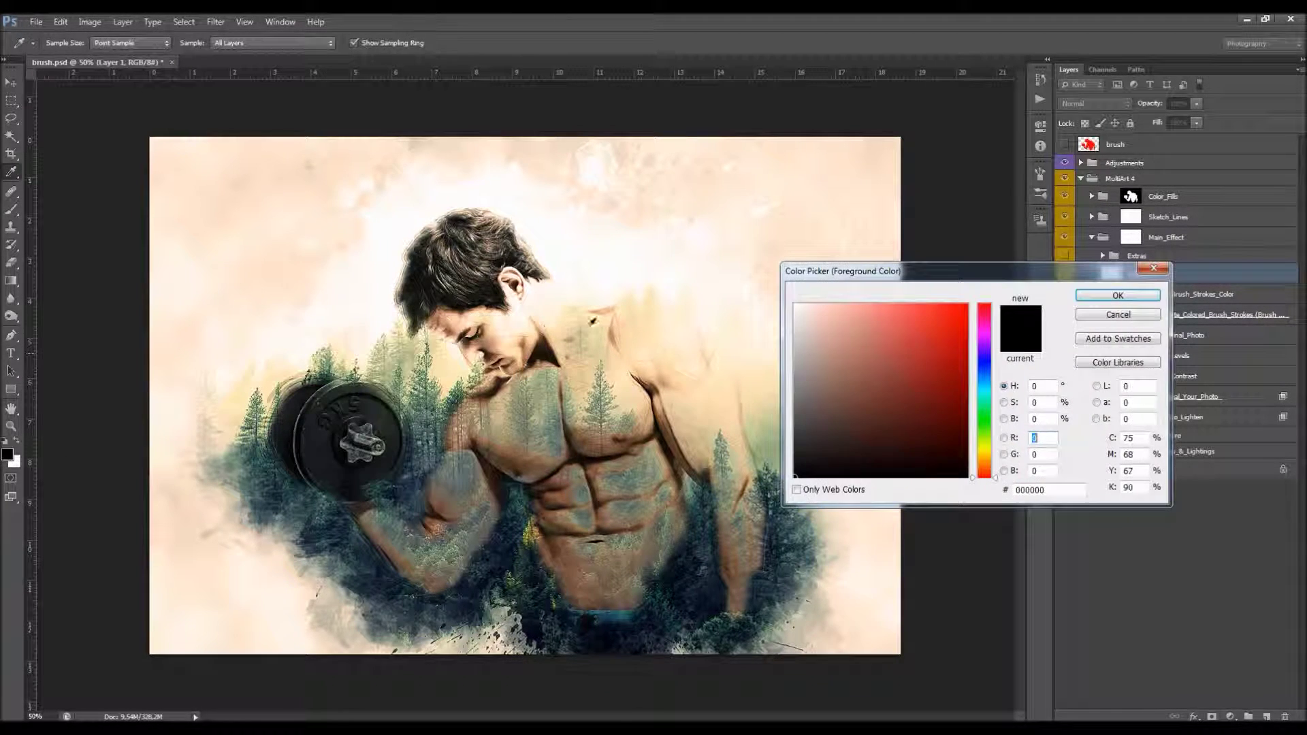
{"action": "left_click", "coordinate": [769, 446]}
{"action": "left_click", "coordinate": [1117, 295]}
{"action": "right_click", "coordinate": [820, 330]}
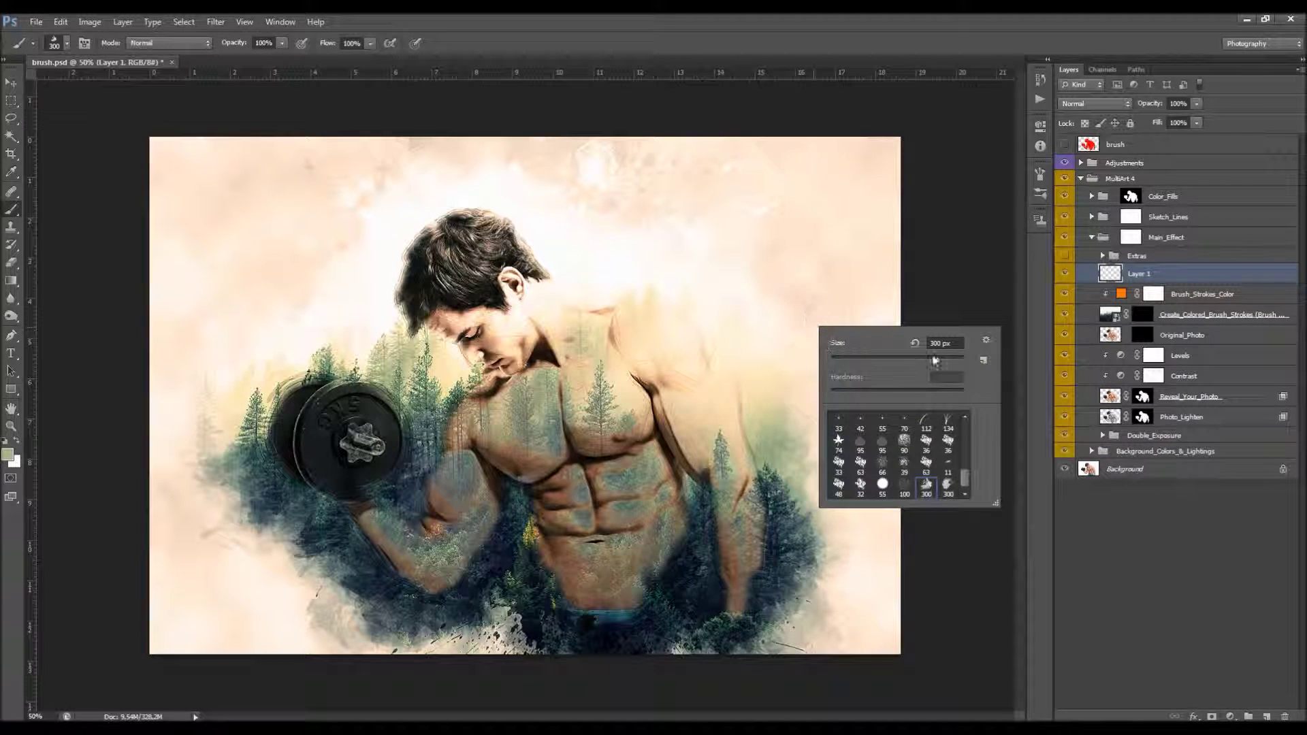
{"action": "left_click_drag", "start_coordinate": [935, 361], "coordinate": [908, 360]}
{"action": "left_click", "coordinate": [742, 330]}
{"action": "mouse_move", "coordinate": [742, 330]}
{"action": "left_mouse_down"}
{"action": "mouse_move", "coordinate": [714, 345]}
{"action": "mouse_move", "coordinate": [746, 426]}
{"action": "mouse_move", "coordinate": [722, 442]}
{"action": "mouse_move", "coordinate": [728, 555]}
{"action": "mouse_move", "coordinate": [713, 595]}
{"action": "mouse_move", "coordinate": [674, 619]}
{"action": "mouse_move", "coordinate": [592, 630]}
{"action": "mouse_move", "coordinate": [517, 602]}
{"action": "mouse_move", "coordinate": [545, 576]}
{"action": "mouse_move", "coordinate": [684, 578]}
{"action": "left_mouse_up"}
{"action": "key", "text": "ctrl+z"}
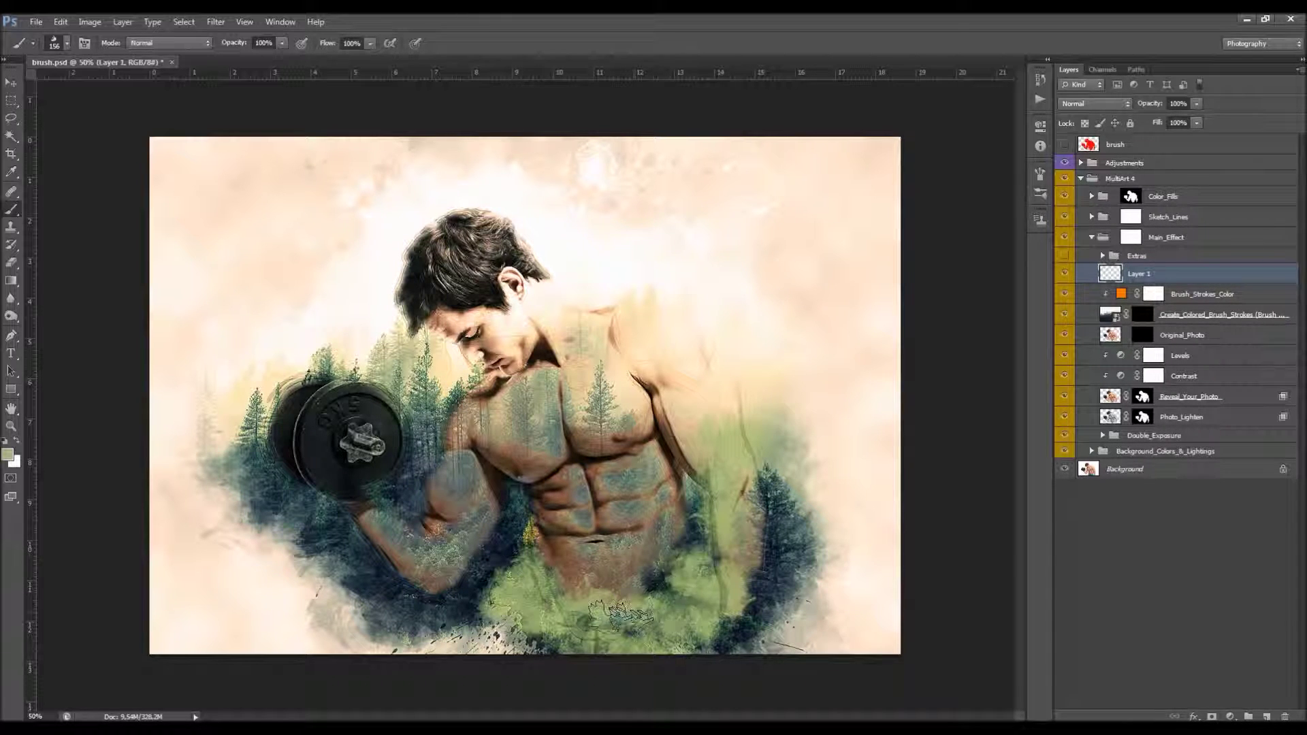
{"action": "key", "text": "Delete"}
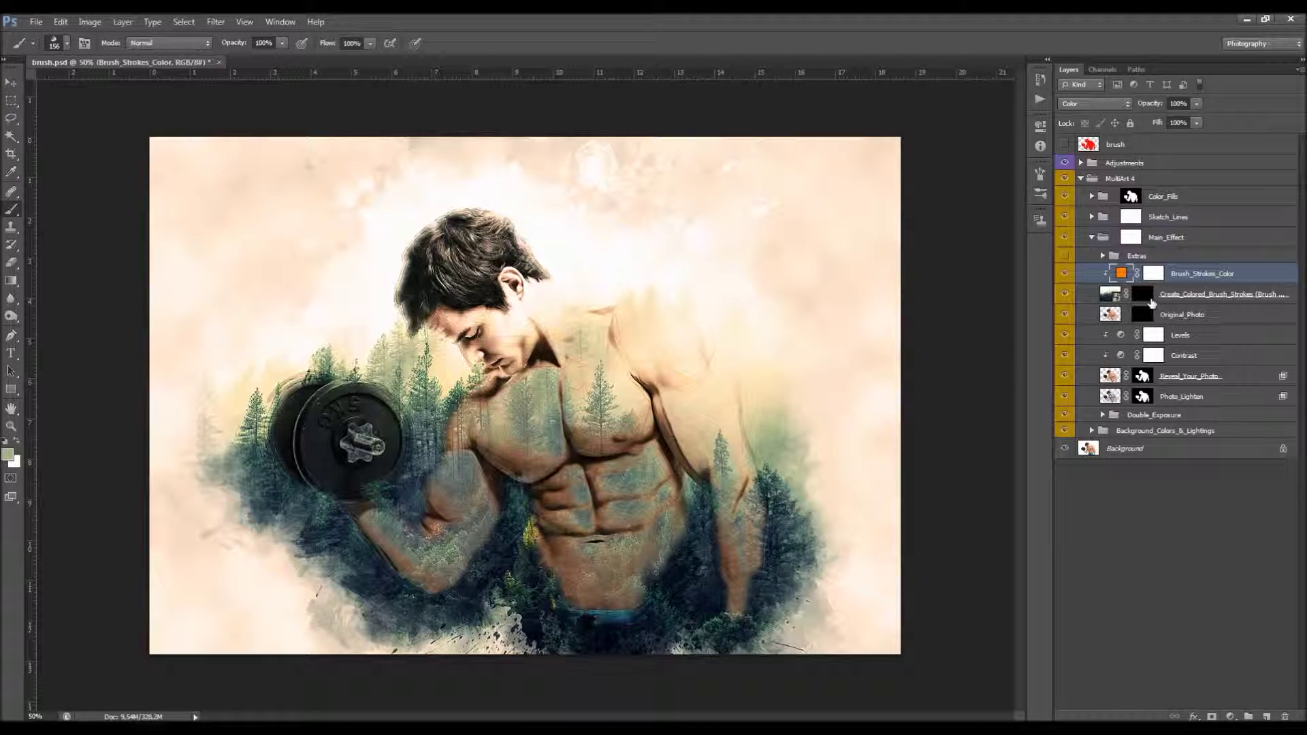
Step: Reveal the original photo on the man's bent upper arm and chest by painting white in the Original_Photo mask with a reduced 300 px textured brush
{"action": "left_click", "coordinate": [1183, 315]}
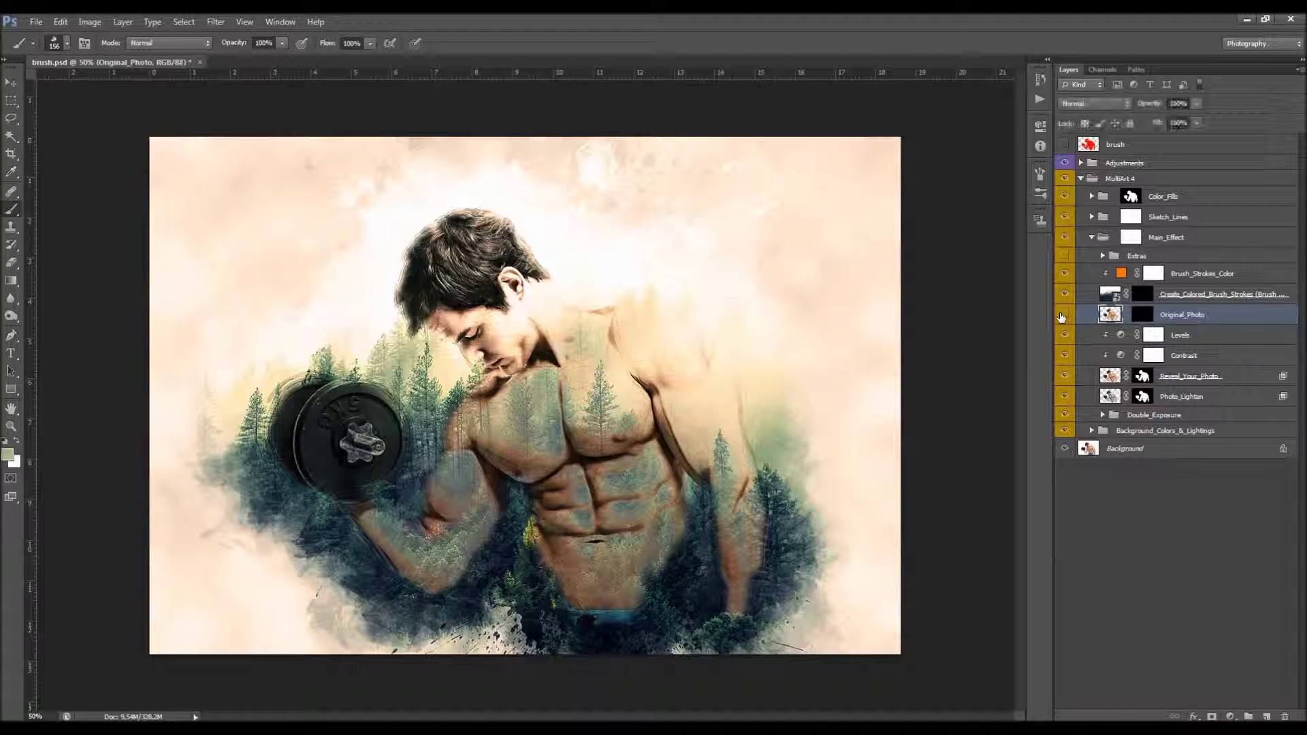
{"action": "left_click", "coordinate": [1143, 314]}
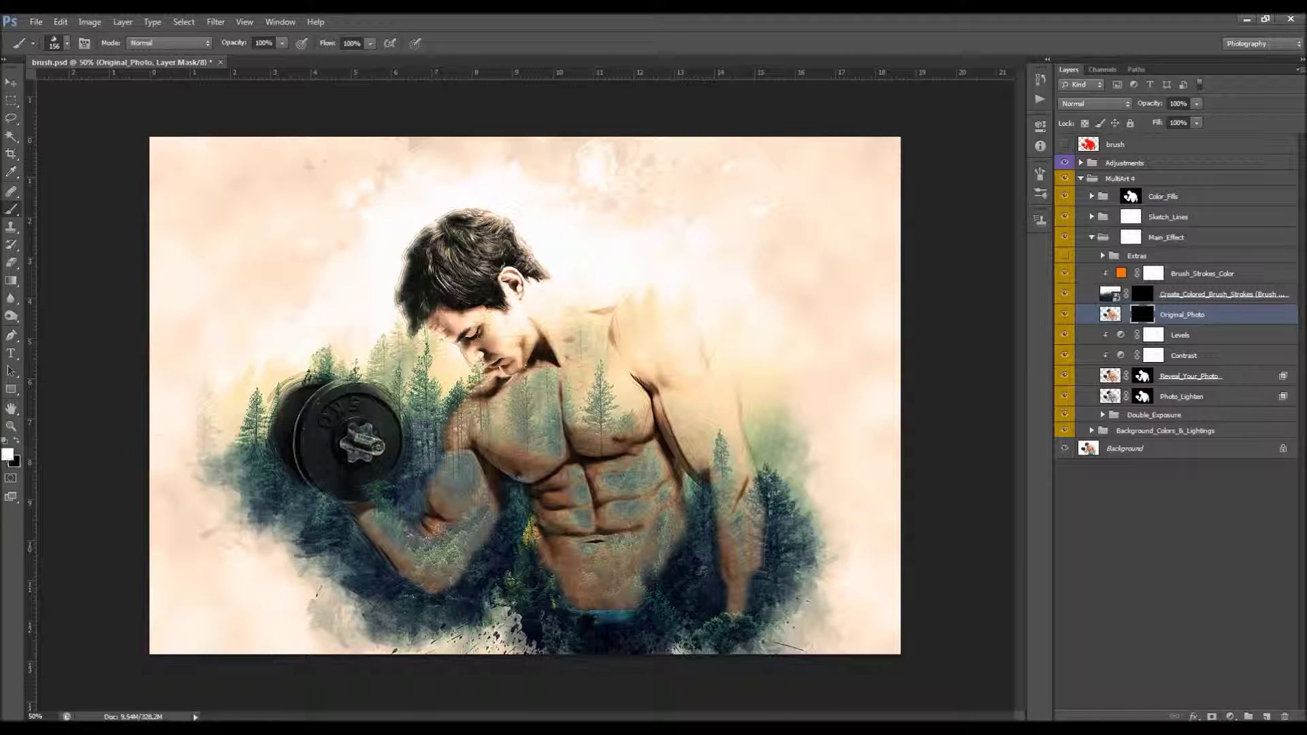
{"action": "right_click", "coordinate": [538, 403]}
{"action": "right_click", "coordinate": [613, 395]}
{"action": "left_click", "coordinate": [725, 557]}
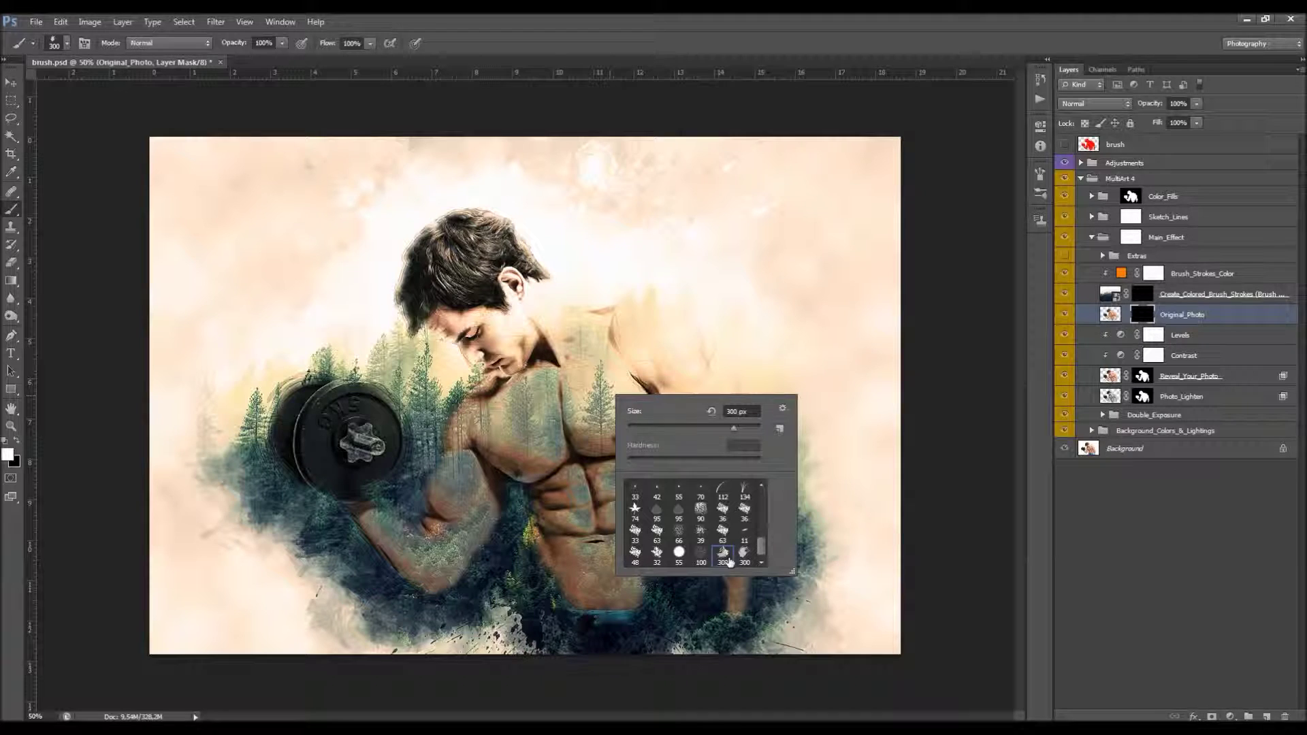
{"action": "left_click", "coordinate": [726, 44]}
{"action": "key", "text": "bracketleft"}
{"action": "key", "text": "bracketleft"}
{"action": "key", "text": "bracketleft"}
{"action": "key", "text": "bracketleft"}
{"action": "key", "text": "bracketleft"}
{"action": "key", "text": "bracketleft"}
{"action": "mouse_move", "coordinate": [478, 458]}
{"action": "left_mouse_down"}
{"action": "mouse_move", "coordinate": [457, 490]}
{"action": "mouse_move", "coordinate": [448, 466]}
{"action": "mouse_move", "coordinate": [459, 505]}
{"action": "mouse_move", "coordinate": [497, 343]}
{"action": "mouse_move", "coordinate": [442, 320]}
{"action": "mouse_move", "coordinate": [428, 282]}
{"action": "mouse_move", "coordinate": [459, 266]}
{"action": "mouse_move", "coordinate": [493, 279]}
{"action": "mouse_move", "coordinate": [514, 354]}
{"action": "mouse_move", "coordinate": [545, 324]}
{"action": "mouse_move", "coordinate": [520, 255]}
{"action": "mouse_move", "coordinate": [524, 360]}
{"action": "mouse_move", "coordinate": [473, 450]}
{"action": "mouse_move", "coordinate": [500, 422]}
{"action": "mouse_move", "coordinate": [582, 391]}
{"action": "left_mouse_up"}
Step: Reveal more of the original photo over the chest and neck in the Original_Photo mask with a 100 px brush
{"action": "right_click", "coordinate": [597, 397]}
{"action": "mouse_move", "coordinate": [743, 548]}
{"action": "left_mouse_down"}
{"action": "mouse_move", "coordinate": [744, 480]}
{"action": "mouse_move", "coordinate": [743, 515]}
{"action": "left_mouse_up"}
{"action": "left_click", "coordinate": [722, 51]}
{"action": "mouse_move", "coordinate": [537, 407]}
{"action": "left_mouse_down"}
{"action": "mouse_move", "coordinate": [554, 453]}
{"action": "mouse_move", "coordinate": [571, 414]}
{"action": "mouse_move", "coordinate": [559, 339]}
{"action": "mouse_move", "coordinate": [583, 311]}
{"action": "left_mouse_up"}
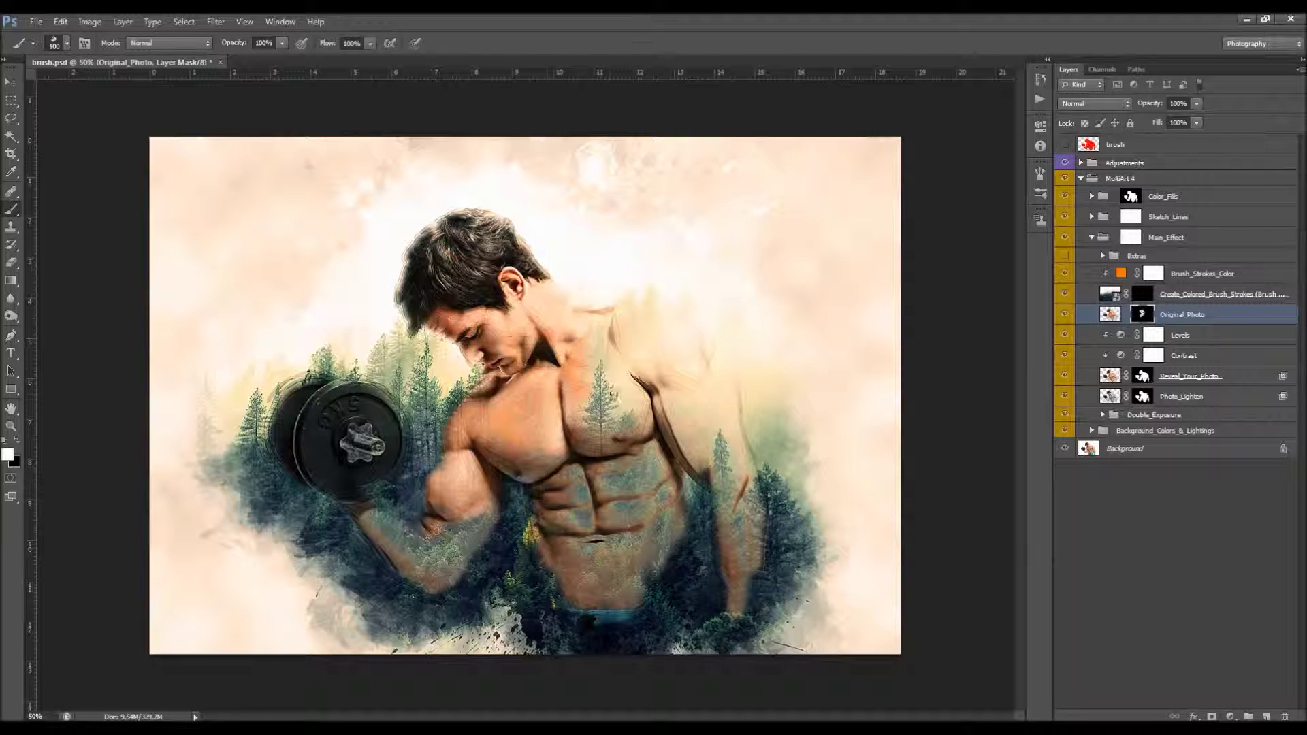
Step: Paint white over the man's bent forearm in the Original_Photo mask to bring back the original photo there
{"action": "right_click", "coordinate": [627, 393]}
{"action": "scroll", "coordinate": [752, 538], "scroll_direction": "down", "scroll_amount": 5}
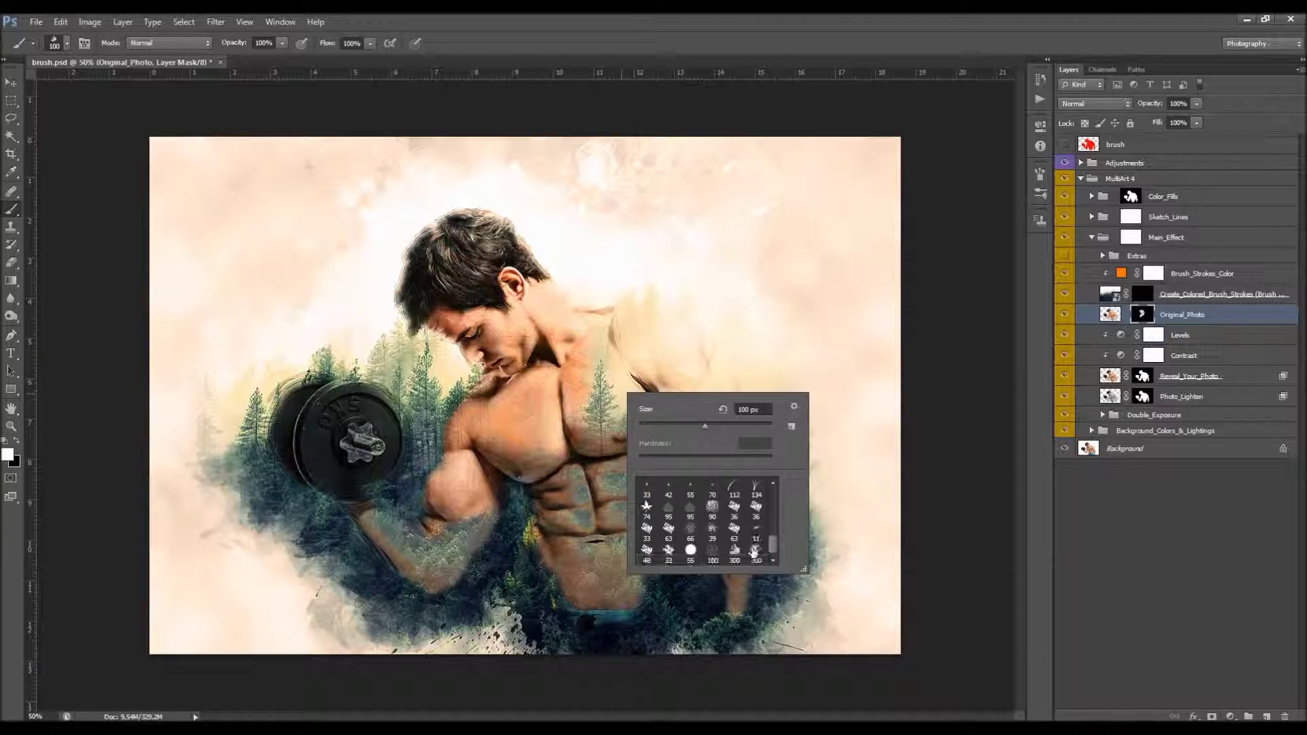
{"action": "left_click", "coordinate": [725, 76]}
{"action": "mouse_move", "coordinate": [382, 550]}
{"action": "left_mouse_down"}
{"action": "mouse_move", "coordinate": [419, 531]}
{"action": "mouse_move", "coordinate": [451, 580]}
{"action": "left_mouse_up"}
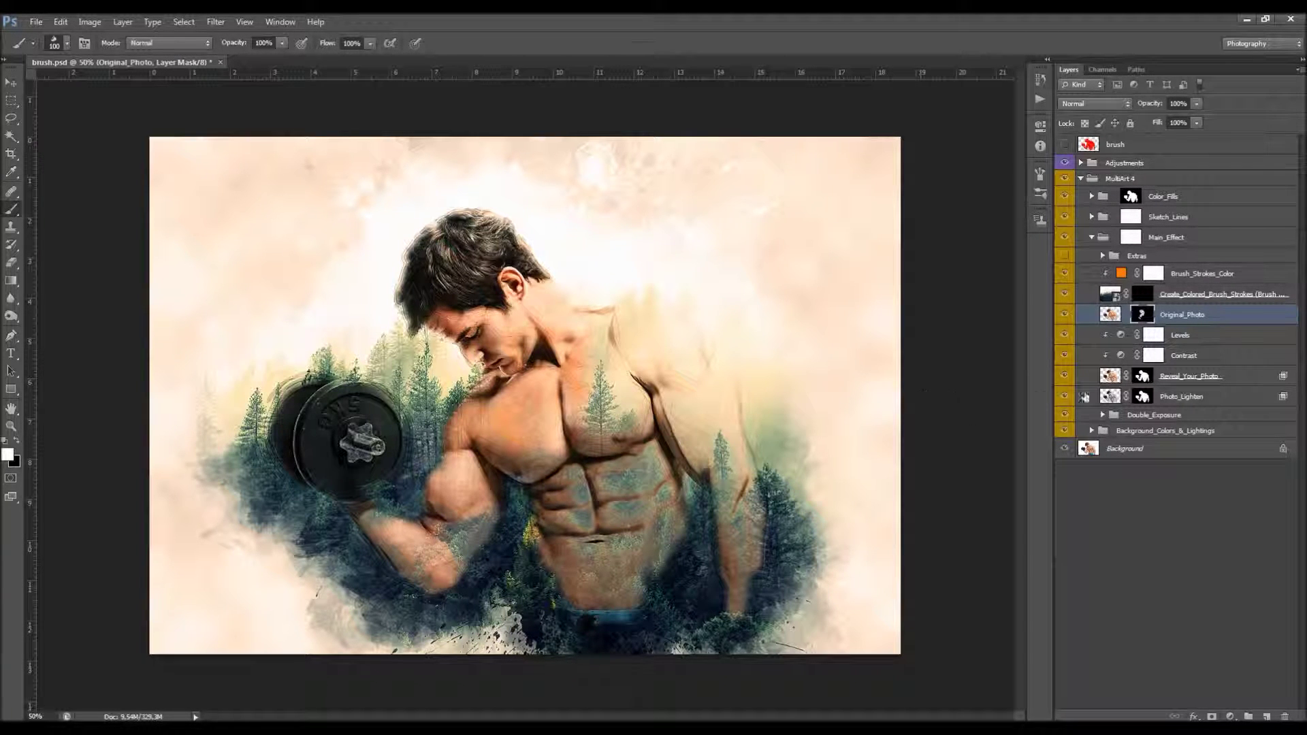
Step: Compare the composite with Reveal_Your_Photo and Original_Photo hidden in turn and with the Original_Photo mask temporarily disabled
{"action": "left_click", "coordinate": [1191, 377]}
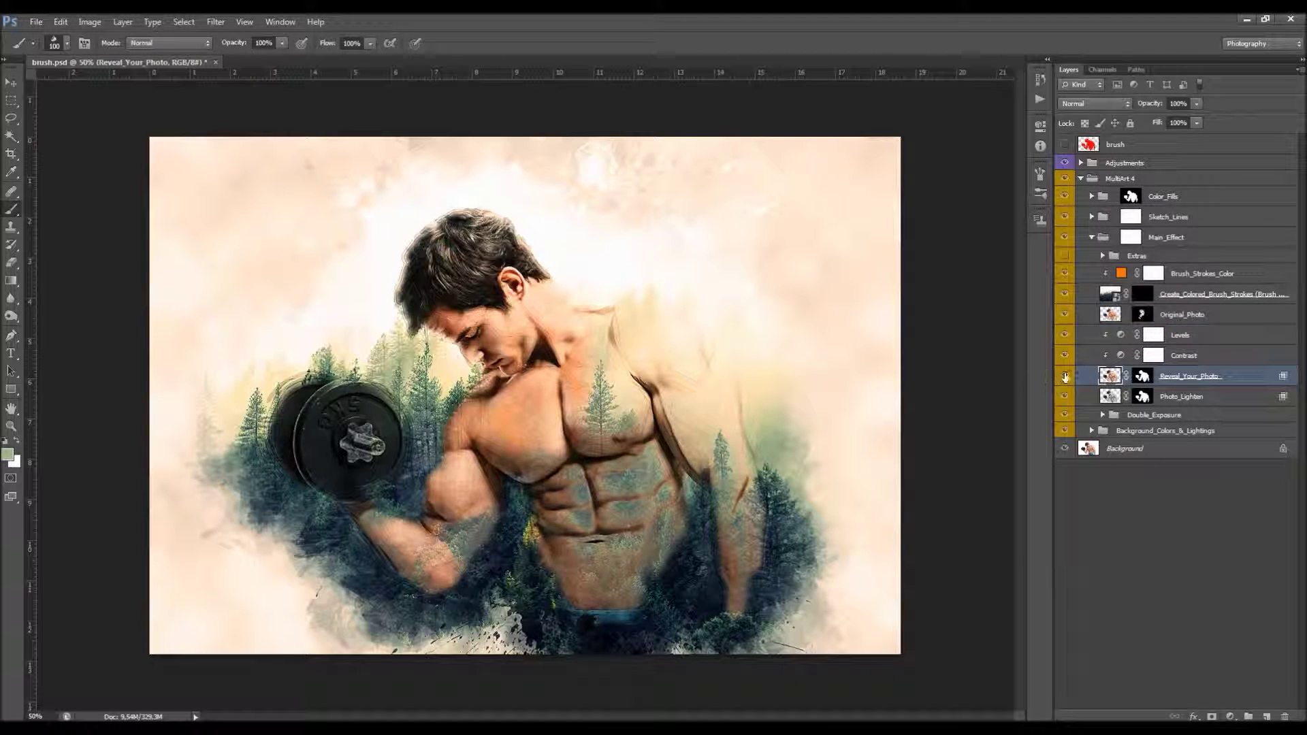
{"action": "left_click", "coordinate": [1065, 376]}
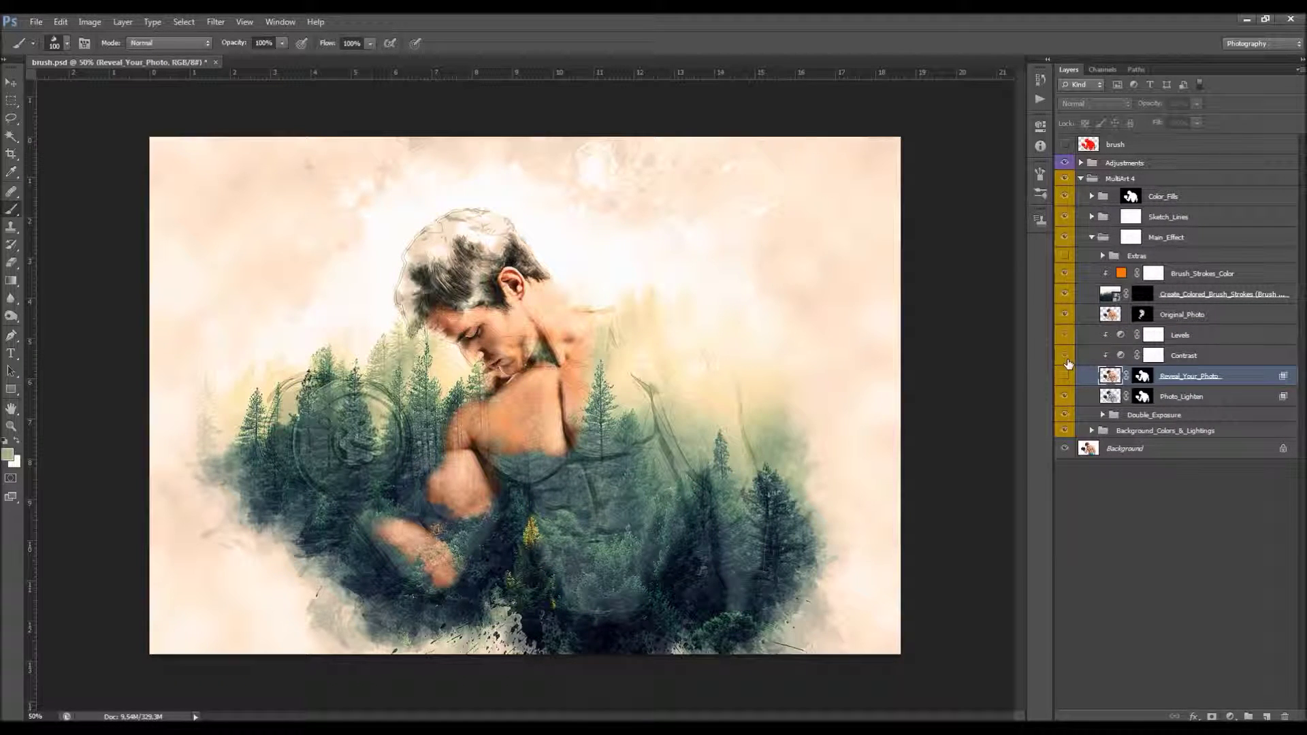
{"action": "left_click", "coordinate": [1142, 315]}
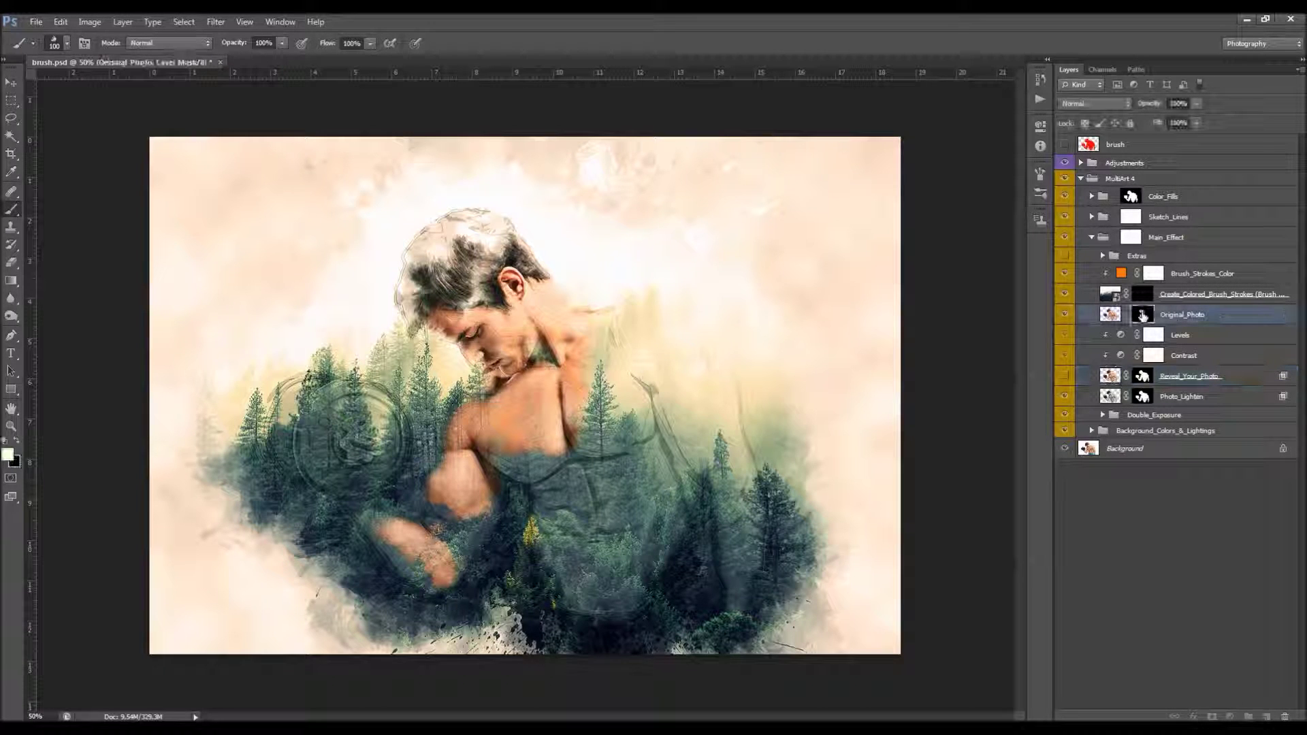
{"action": "left_click", "coordinate": [1142, 314], "text": "shift"}
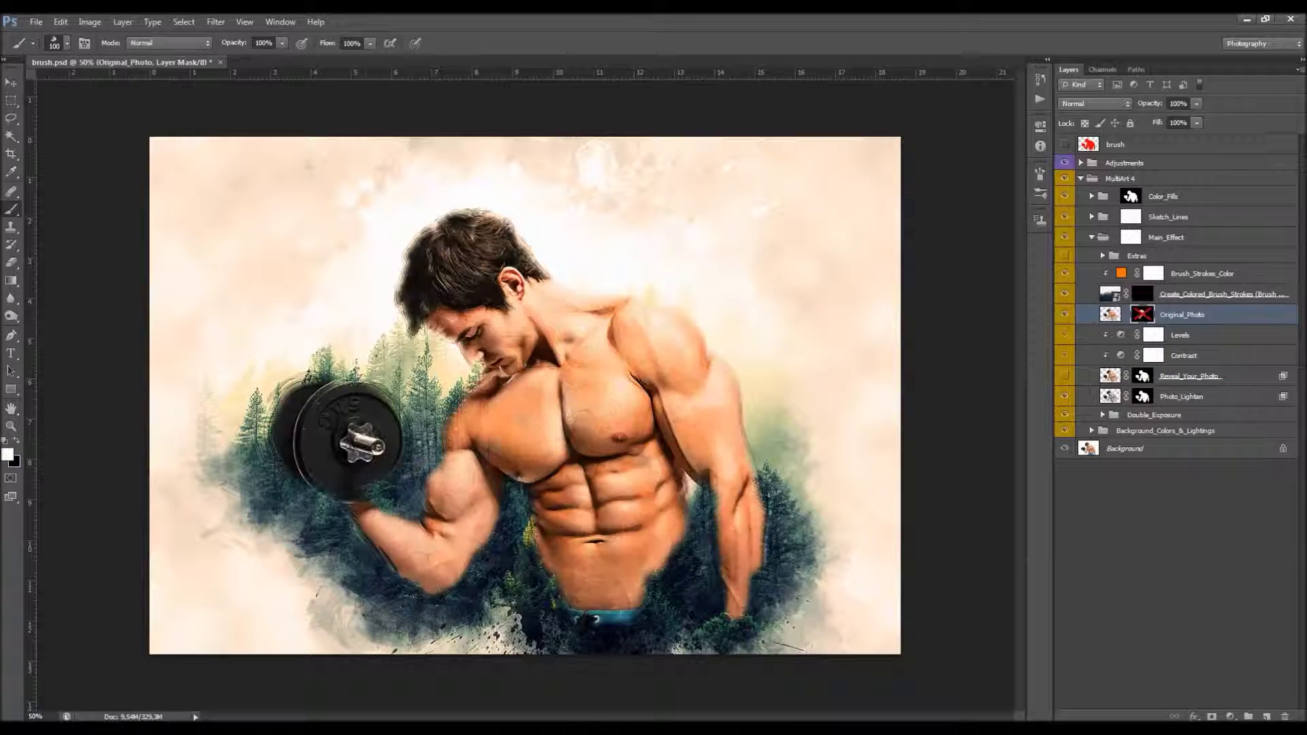
{"action": "left_click", "coordinate": [1165, 379]}
{"action": "left_click", "coordinate": [1142, 320]}
{"action": "left_click", "coordinate": [1142, 320], "text": "shift"}
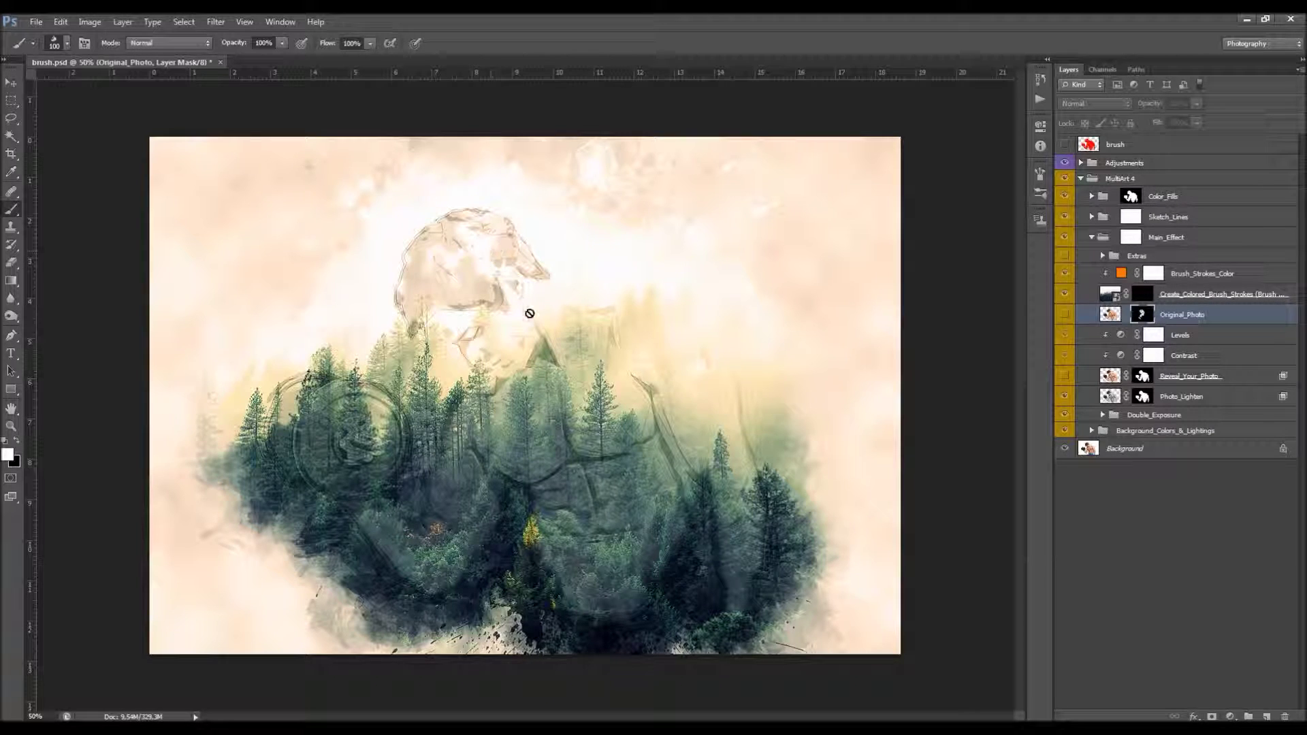
{"action": "left_click", "coordinate": [1065, 377]}
{"action": "left_click", "coordinate": [1066, 315]}
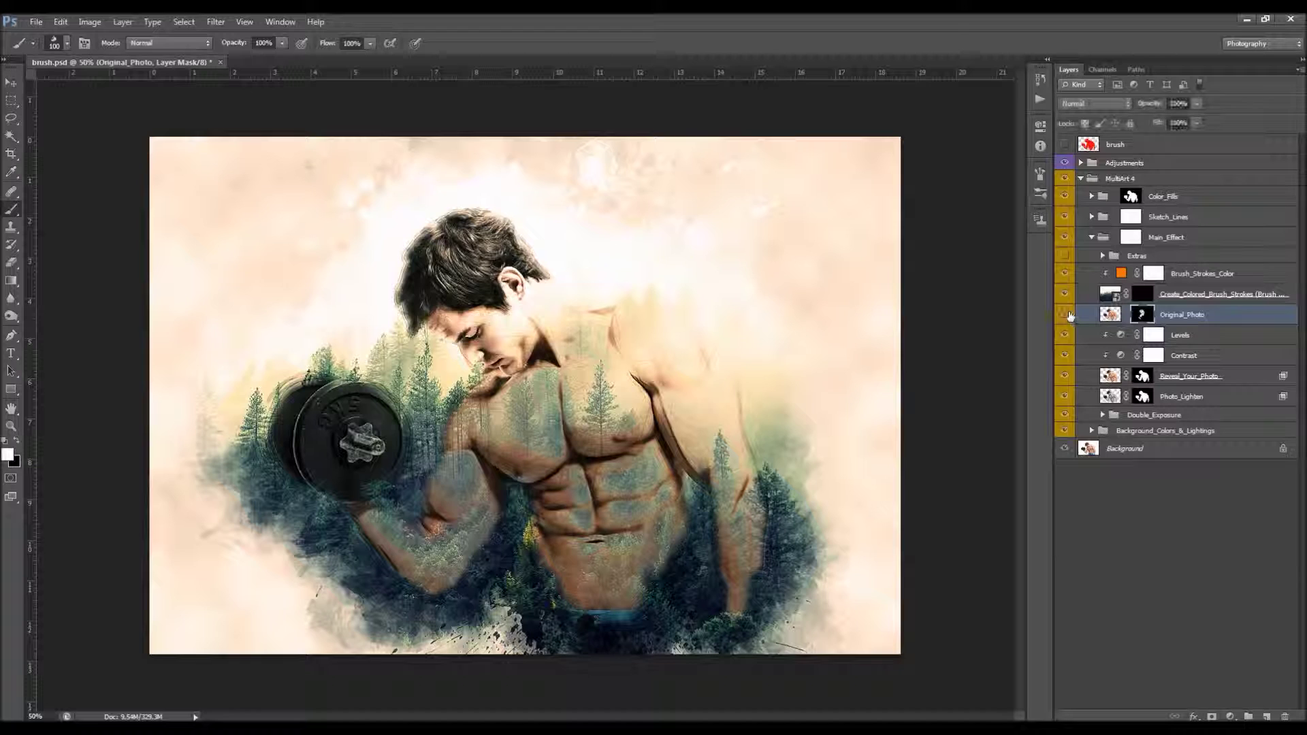
Step: Inspect the Contrast layer's opacity and the input values of the Levels adjustment above Reveal_Your_Photo
{"action": "left_click", "coordinate": [1153, 379]}
{"action": "left_click", "coordinate": [1124, 355]}
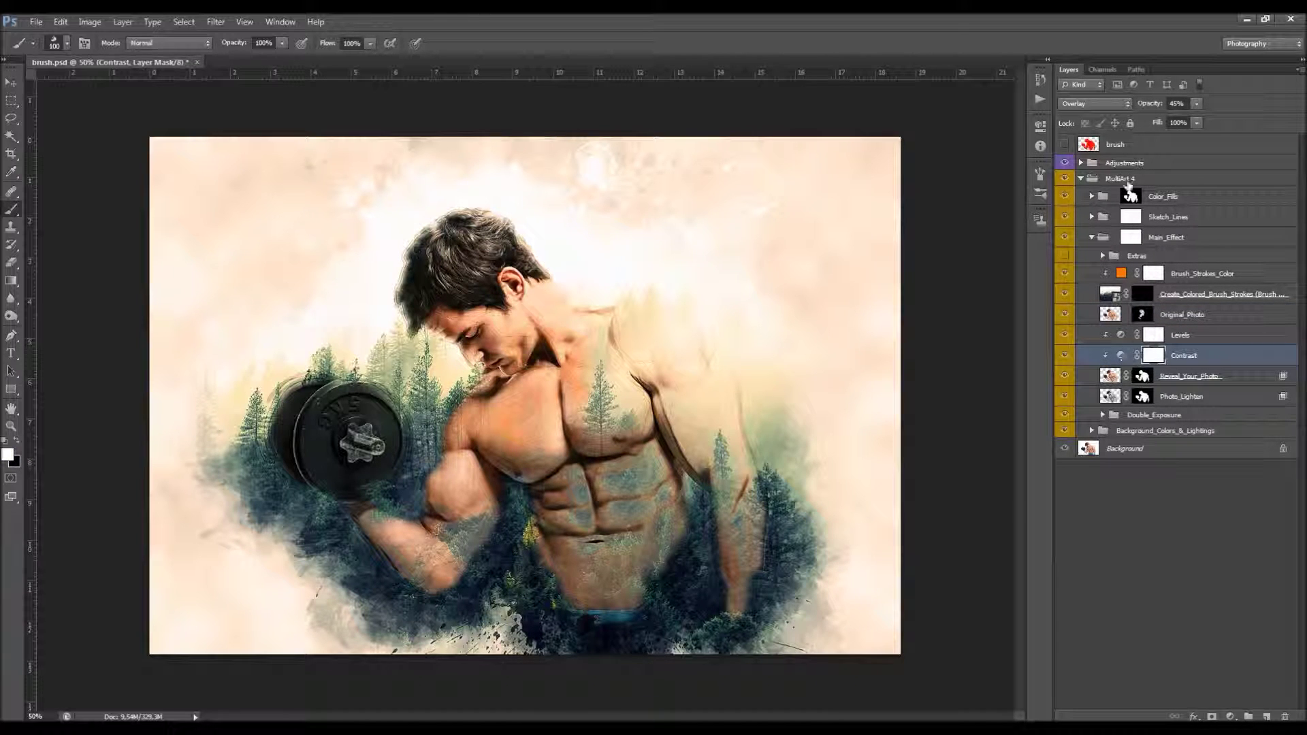
{"action": "mouse_move", "coordinate": [1152, 108]}
{"action": "left_mouse_down"}
{"action": "mouse_move", "coordinate": [1139, 107]}
{"action": "mouse_move", "coordinate": [1155, 111]}
{"action": "left_mouse_up"}
{"action": "left_click", "coordinate": [1118, 335]}
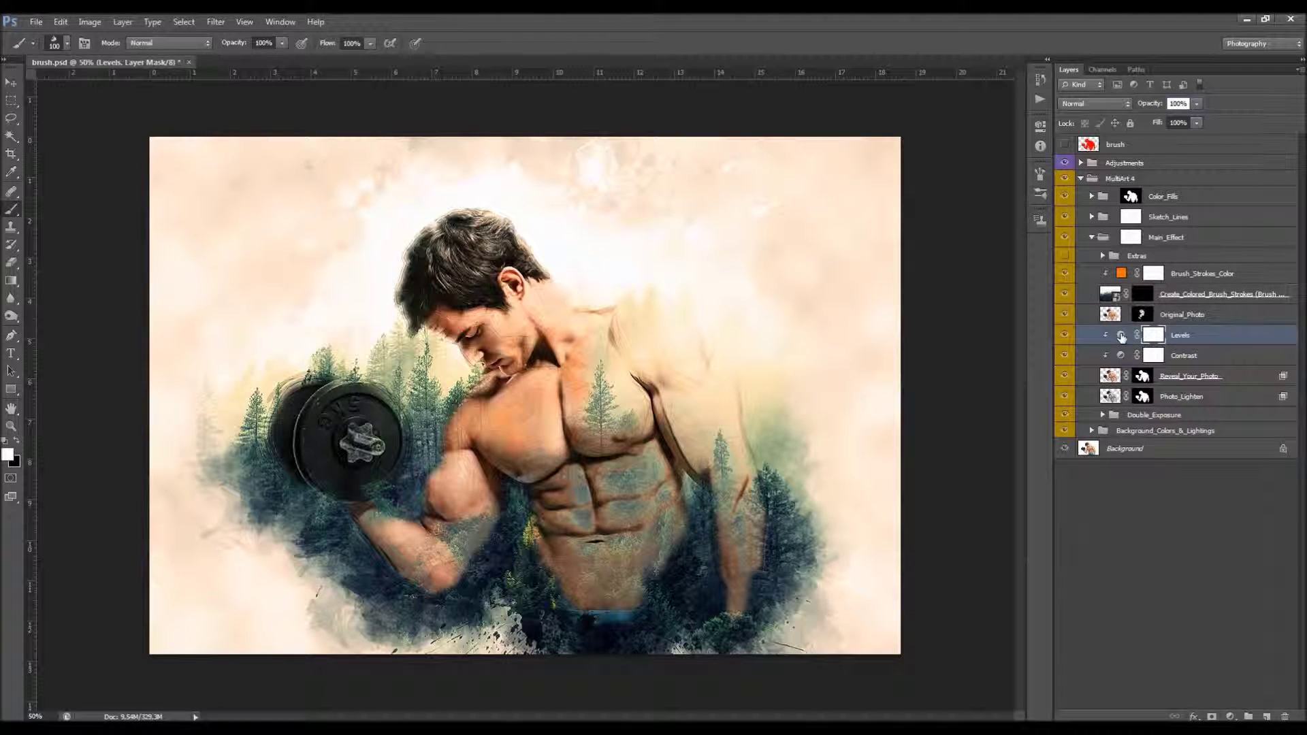
{"action": "double_click", "coordinate": [1120, 335]}
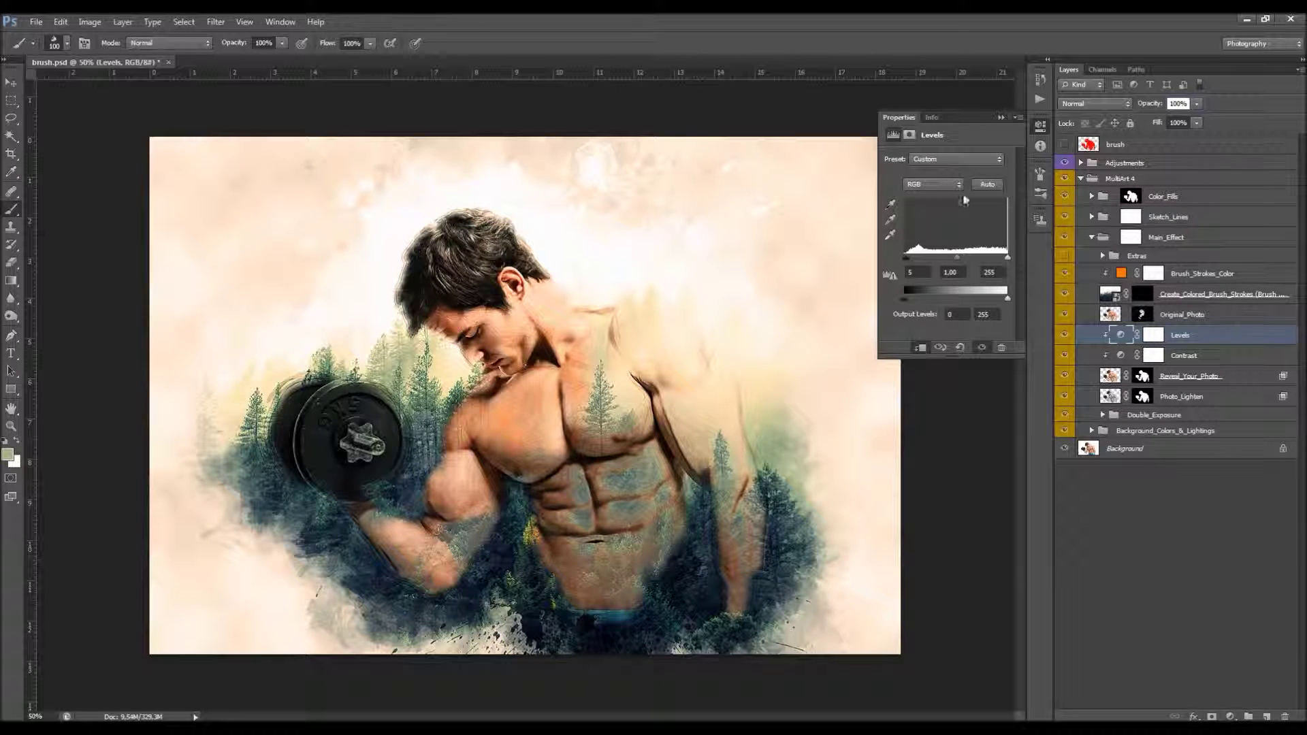
{"action": "mouse_move", "coordinate": [960, 260]}
{"action": "left_mouse_down"}
{"action": "mouse_move", "coordinate": [948, 261]}
{"action": "mouse_move", "coordinate": [960, 266]}
{"action": "left_mouse_up"}
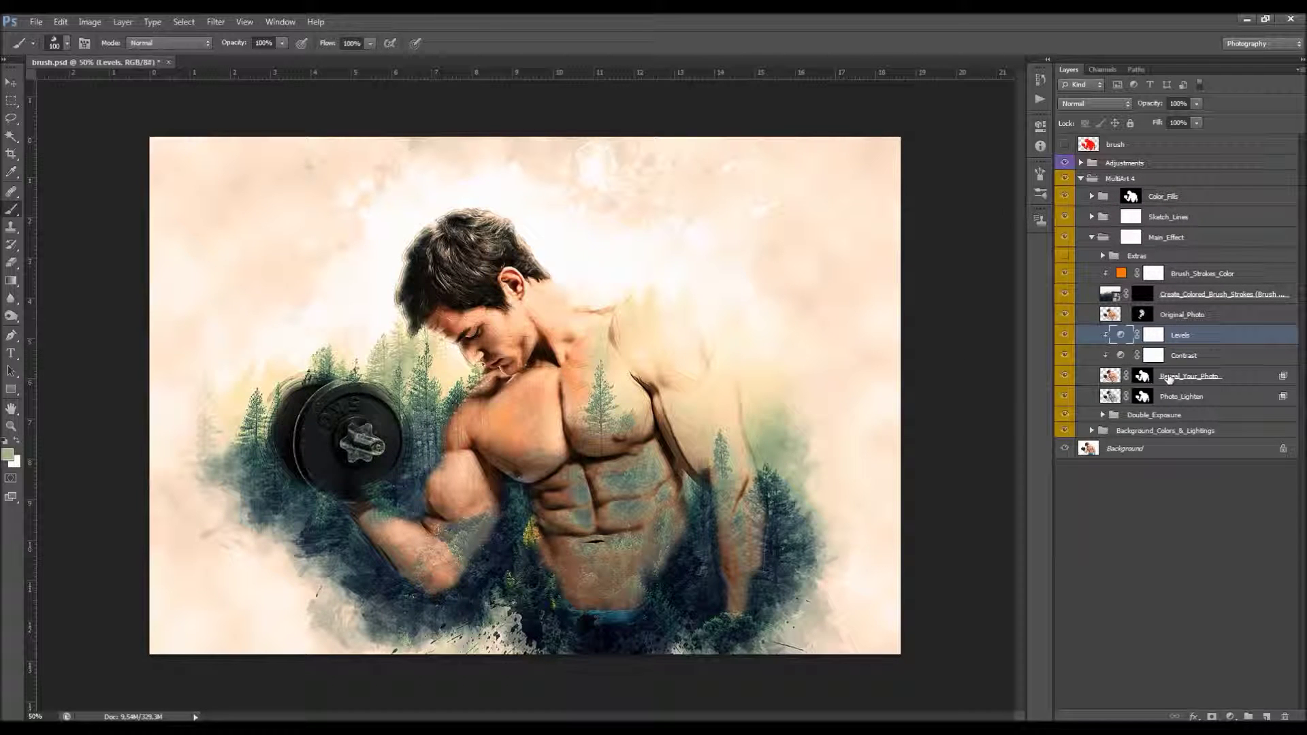
Step: Compare the composite with Photo_Lighten, Reveal_Your_Photo and Original_Photo toggled, leaving only Original_Photo of these three hidden
{"action": "left_click", "coordinate": [1178, 398]}
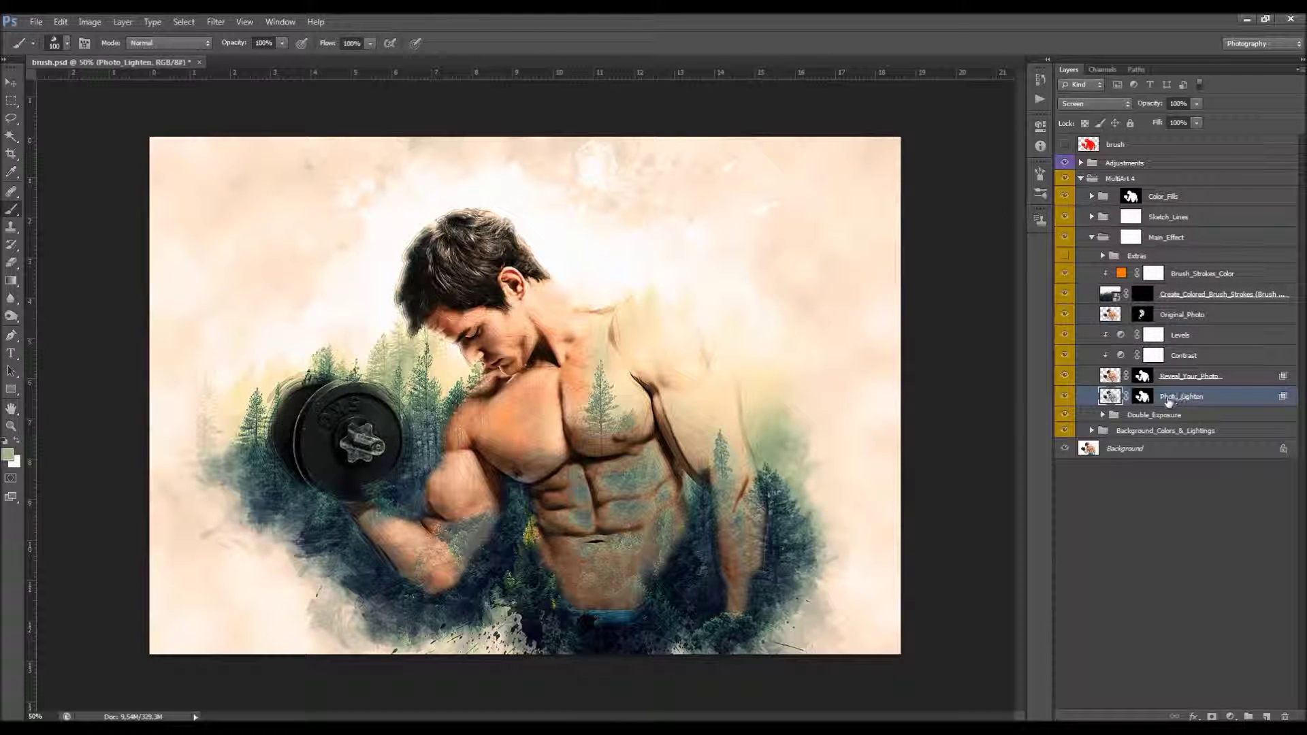
{"action": "left_click", "coordinate": [1065, 396]}
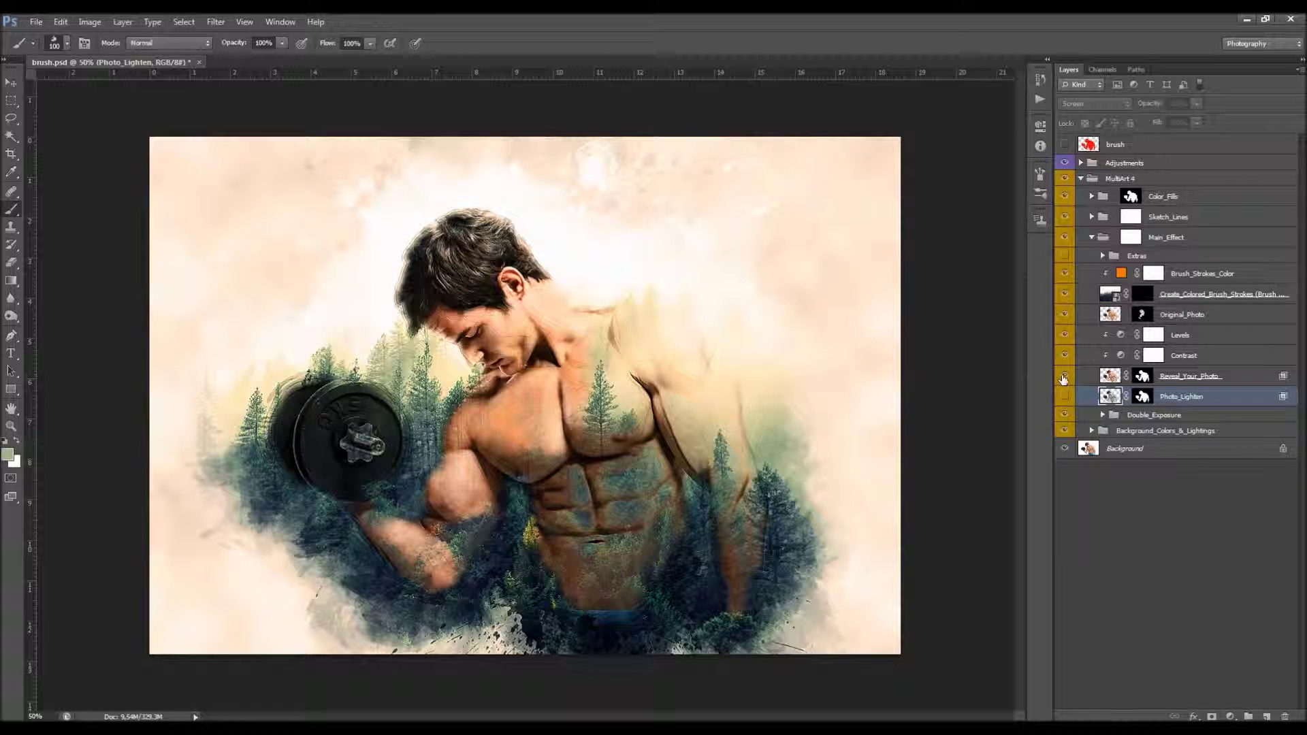
{"action": "left_click", "coordinate": [1064, 379]}
{"action": "left_click", "coordinate": [1066, 396]}
{"action": "left_click", "coordinate": [1066, 396]}
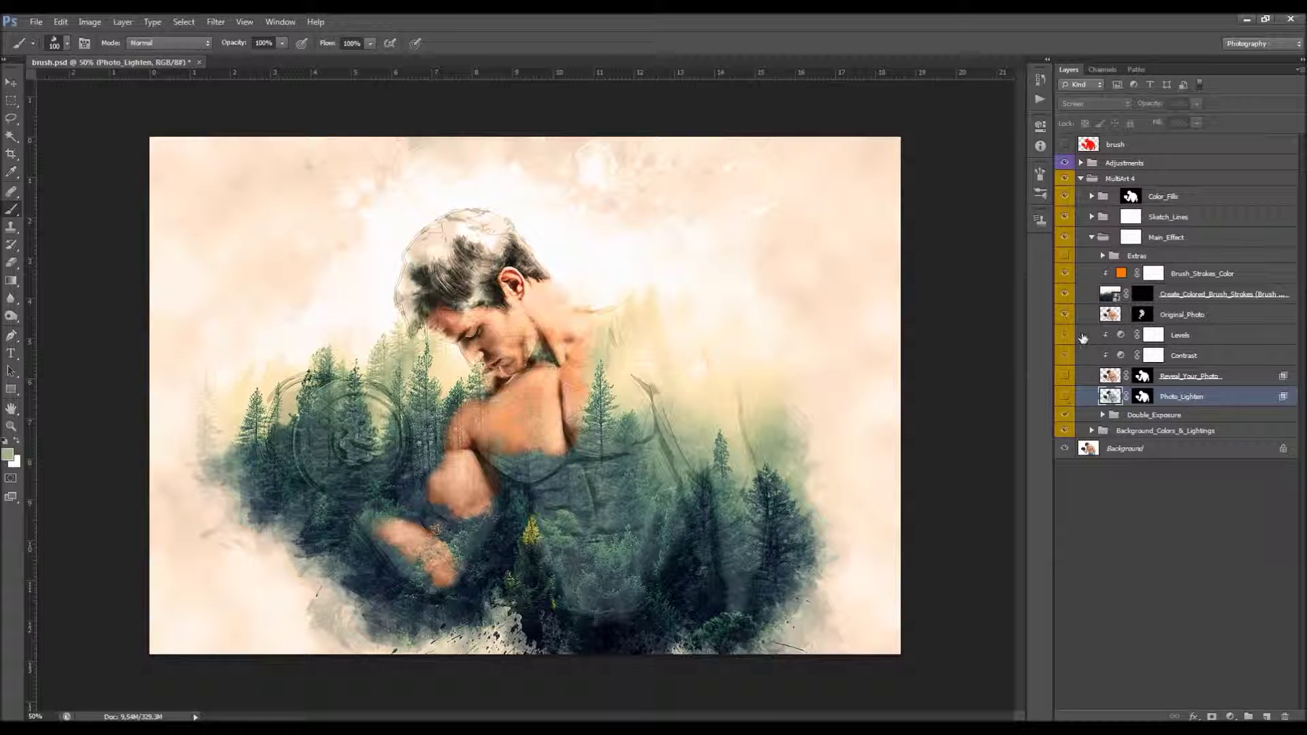
{"action": "left_click", "coordinate": [1065, 314]}
{"action": "left_click", "coordinate": [1065, 314]}
{"action": "left_click", "coordinate": [1065, 396]}
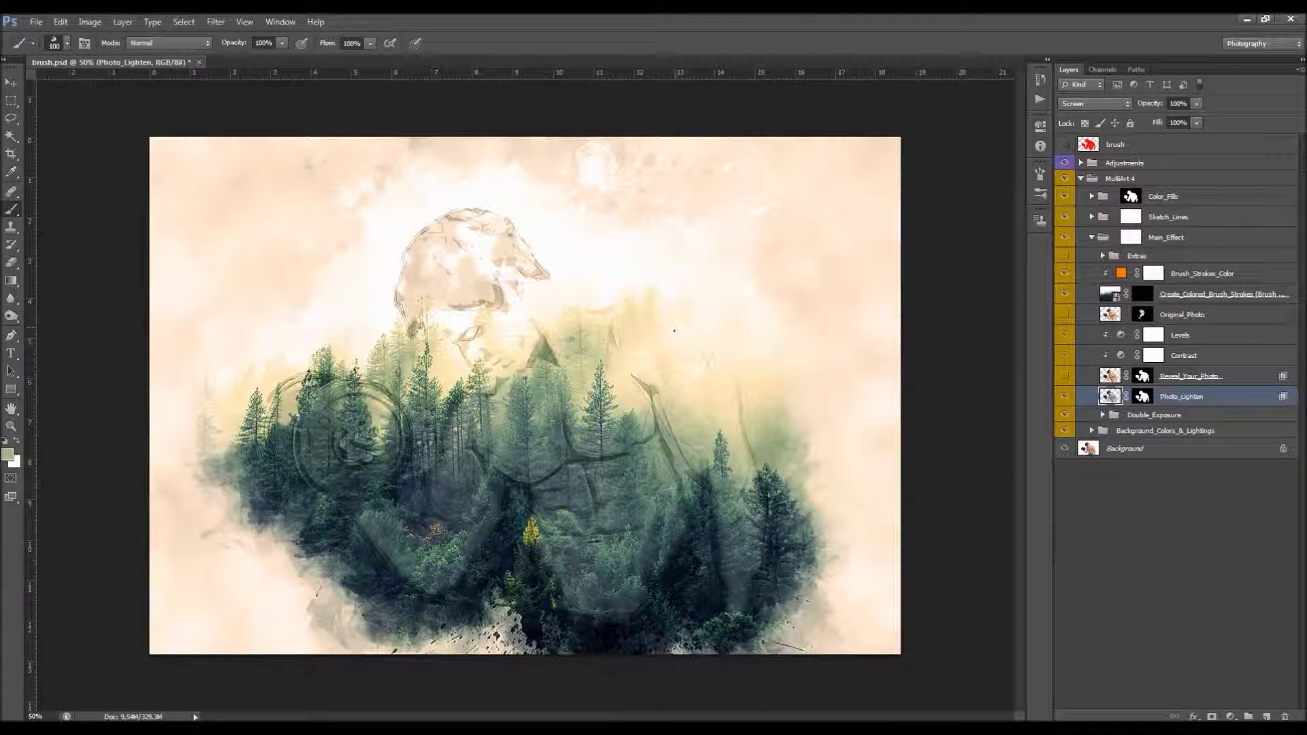
{"action": "left_click", "coordinate": [1065, 376]}
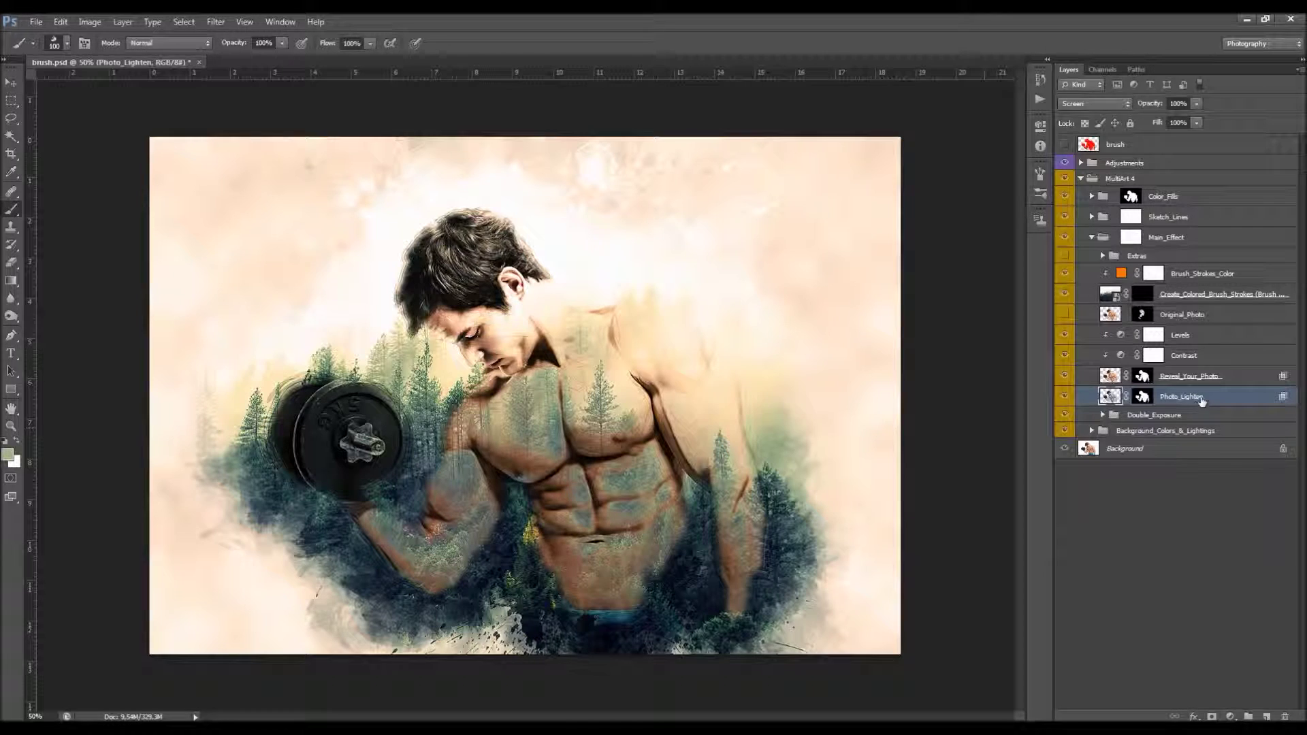
Step: Set the Reveal_Your_Photo layer's blend mode to Multiply, comparing it with Normal
{"action": "left_click", "coordinate": [1214, 379]}
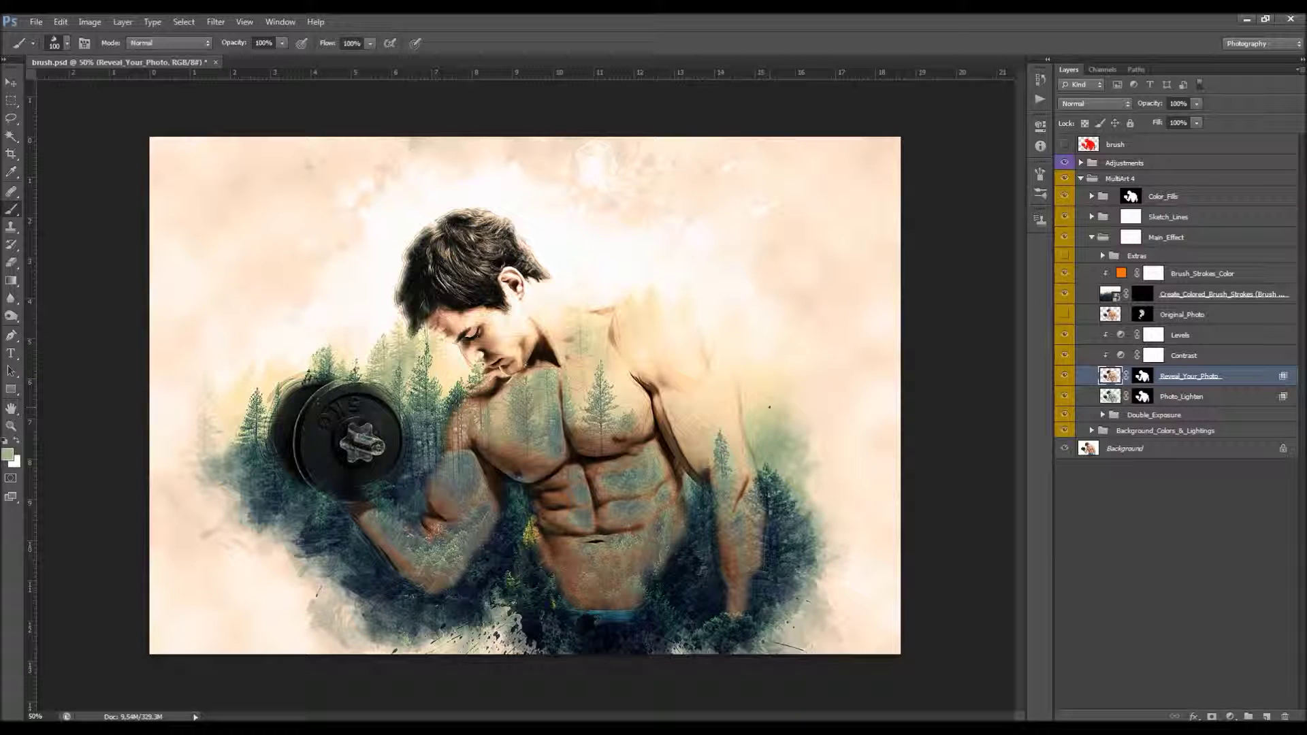
{"action": "left_click", "coordinate": [1093, 104]}
{"action": "left_click", "coordinate": [1072, 163]}
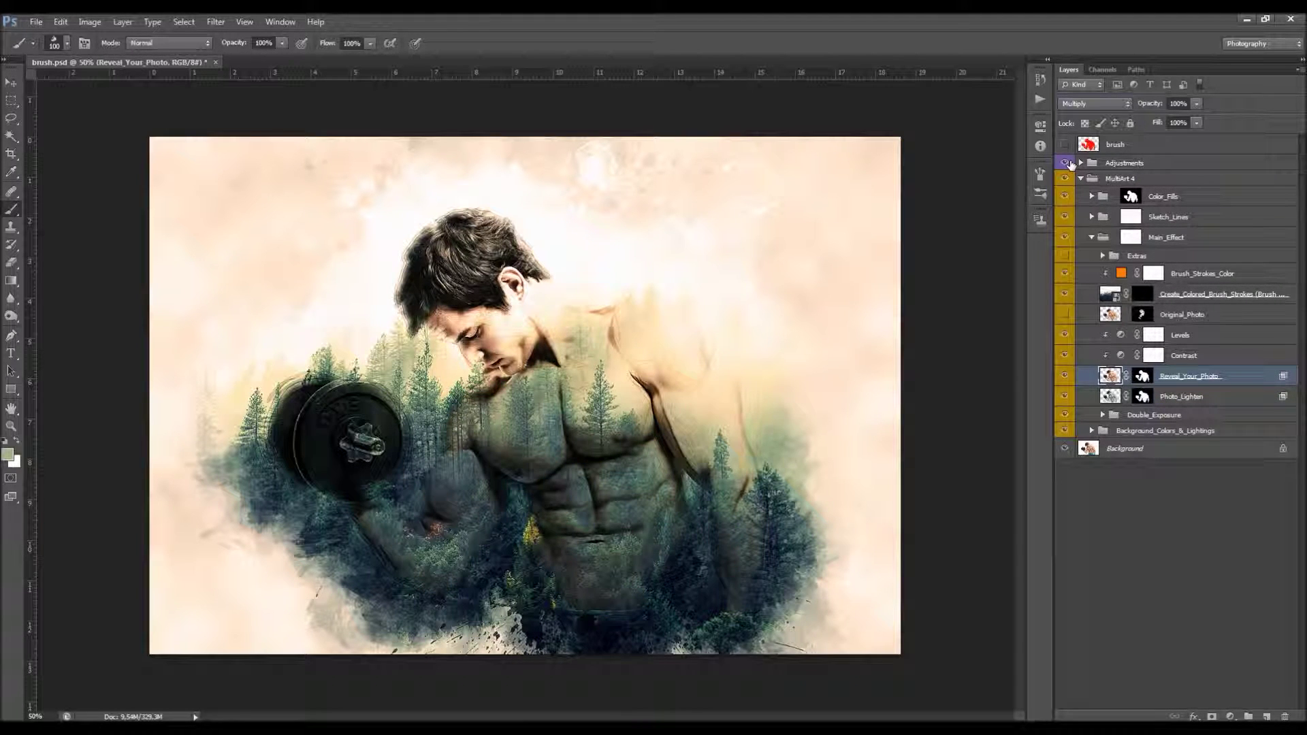
{"action": "left_click", "coordinate": [1091, 103]}
{"action": "left_click", "coordinate": [1088, 106]}
{"action": "left_click", "coordinate": [1088, 106]}
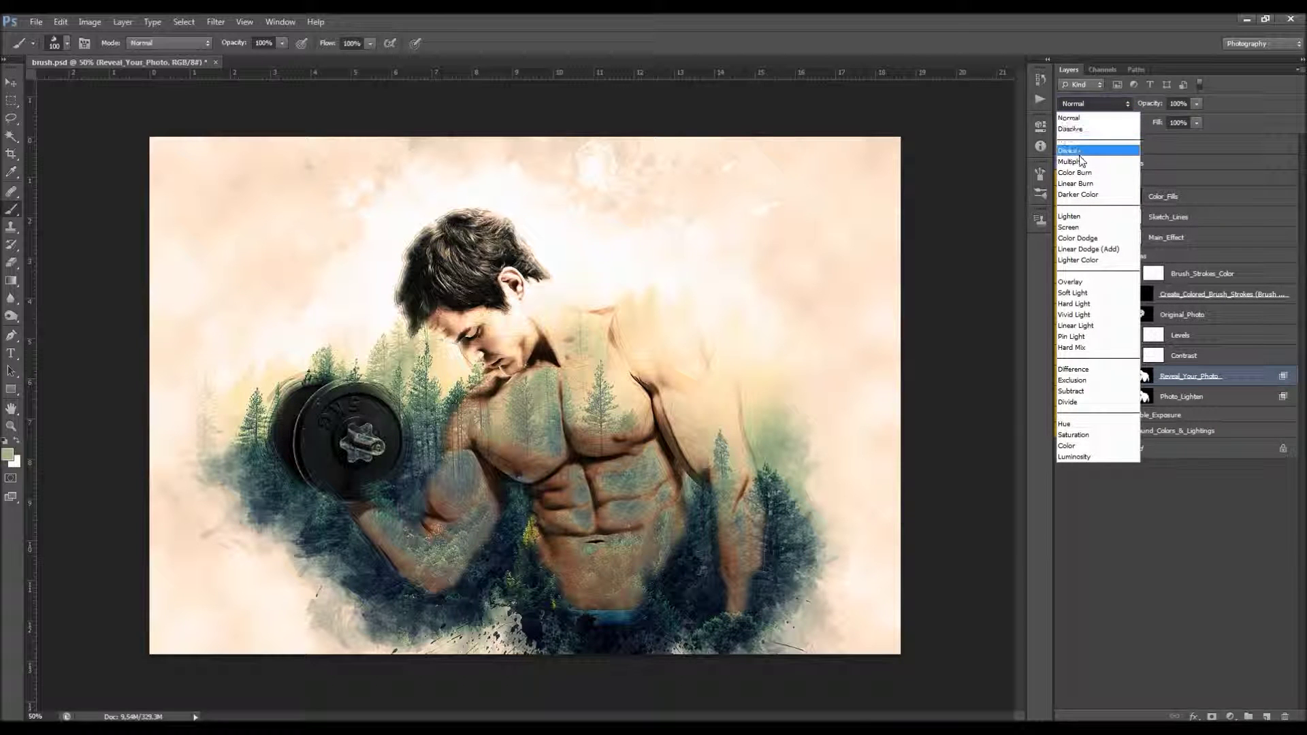
{"action": "left_click", "coordinate": [1084, 163]}
Step: Hide Reveal_Your_Photo and set the Photo_Lighten layer's blend mode to Lighten, comparing it with Screen
{"action": "left_click", "coordinate": [1175, 396]}
{"action": "left_click", "coordinate": [1089, 104]}
{"action": "left_click", "coordinate": [1079, 222]}
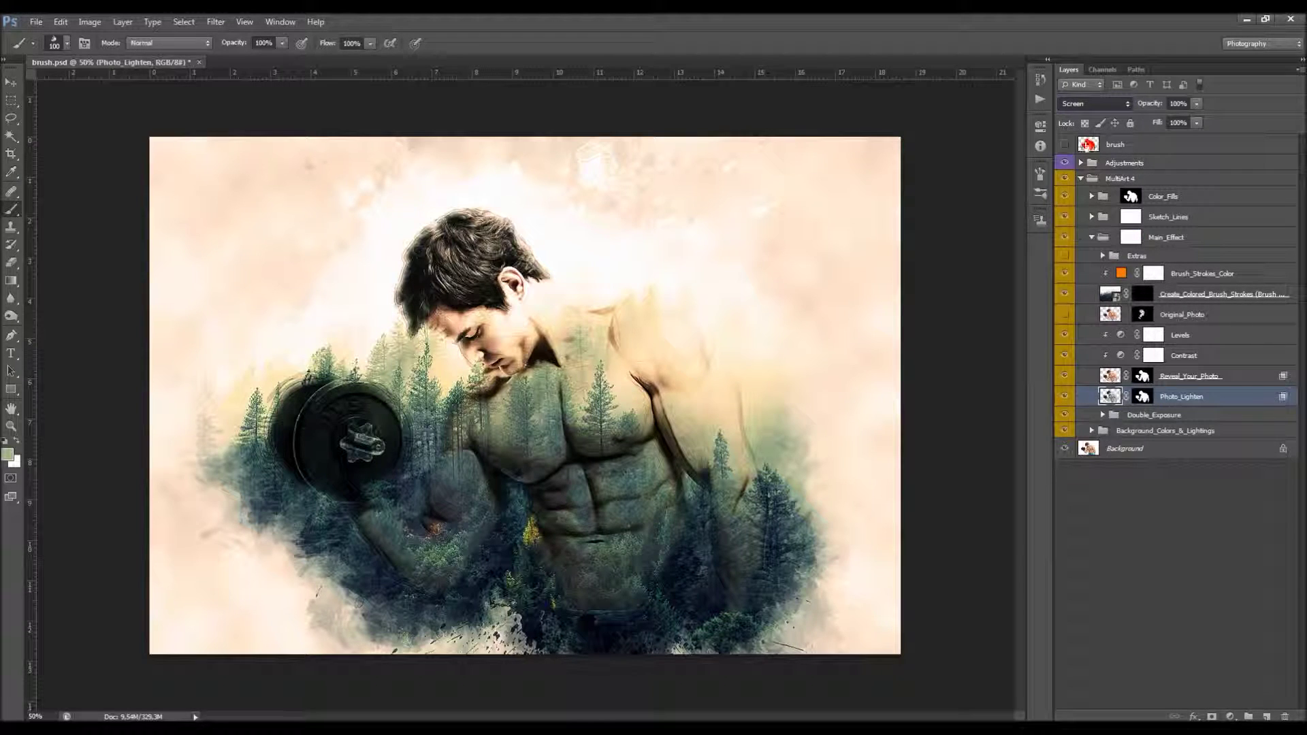
{"action": "left_click", "coordinate": [1065, 376]}
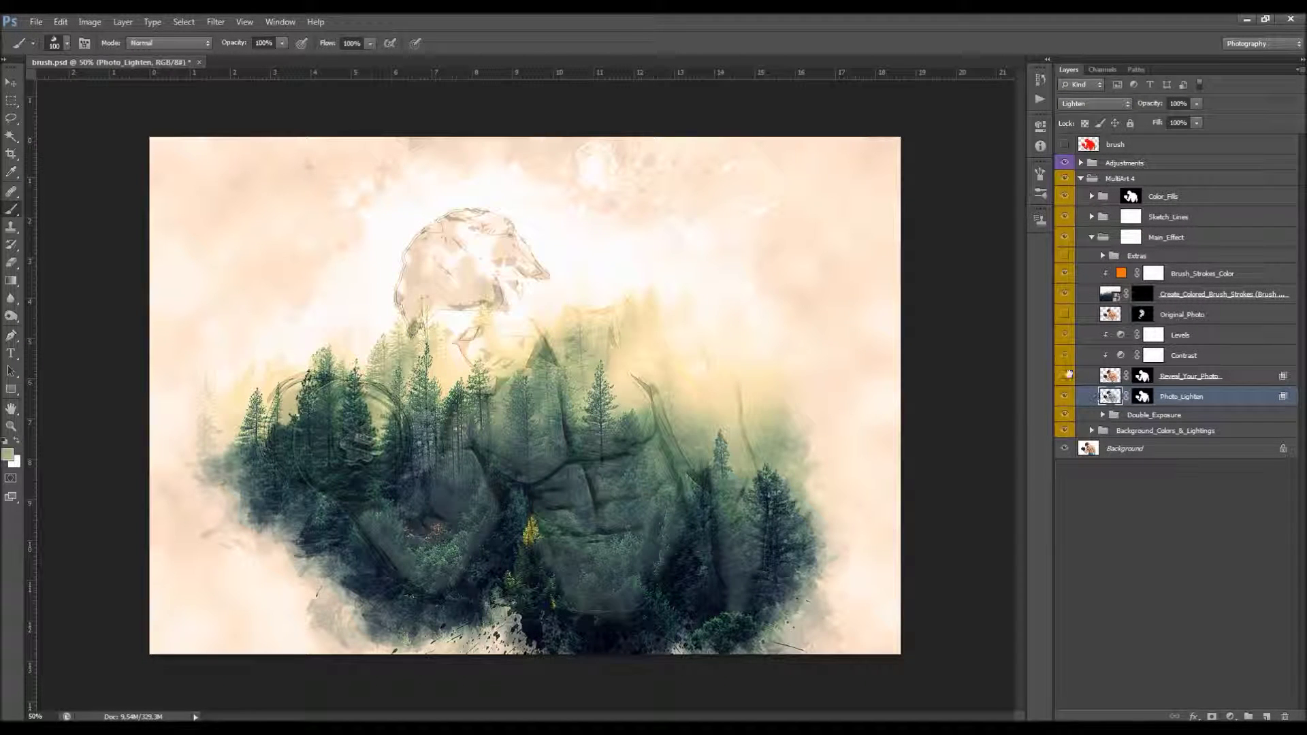
{"action": "left_click", "coordinate": [1085, 105]}
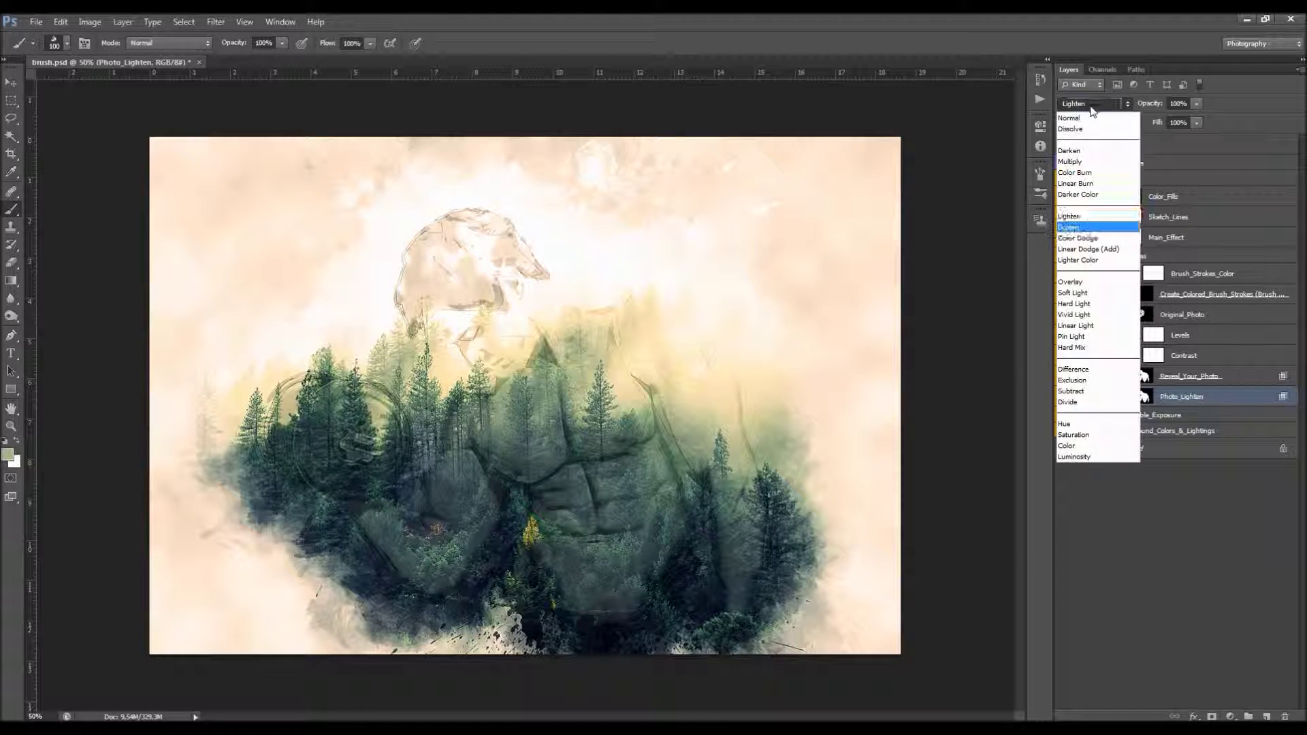
{"action": "left_click", "coordinate": [1087, 228]}
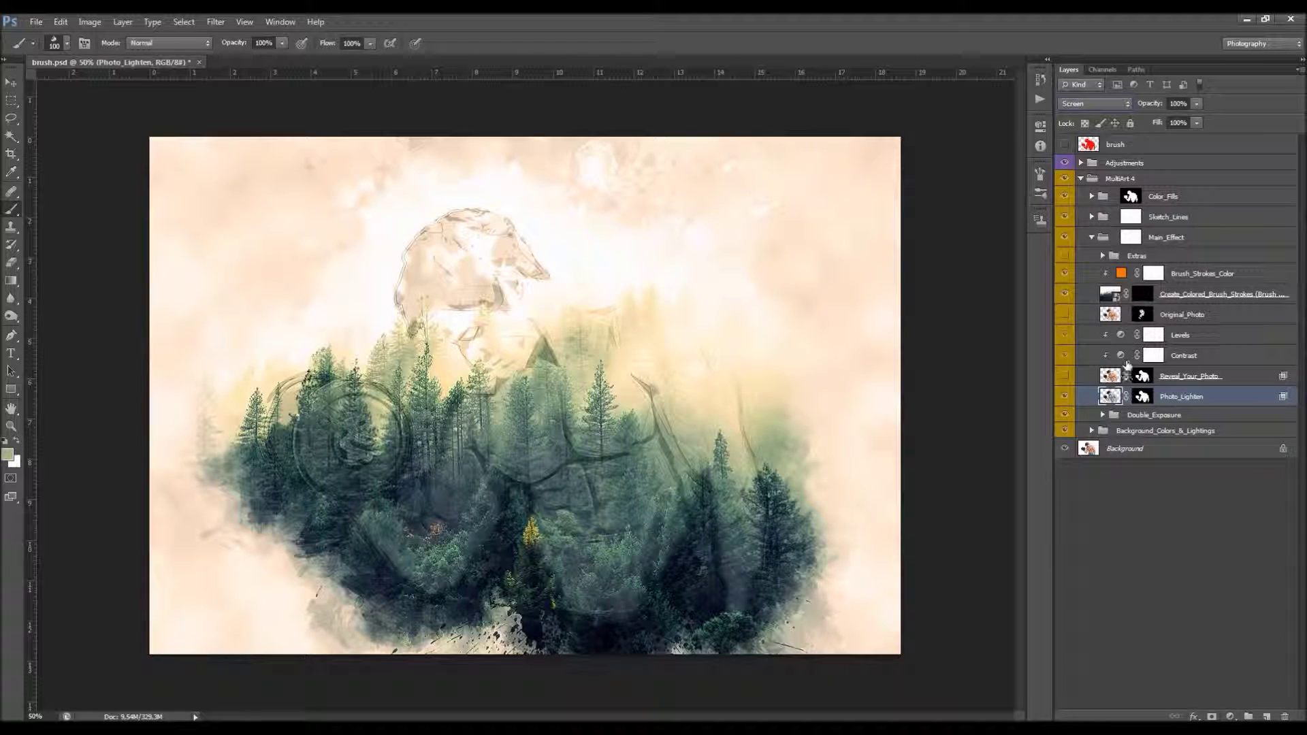
{"action": "key", "text": "ctrl+z"}
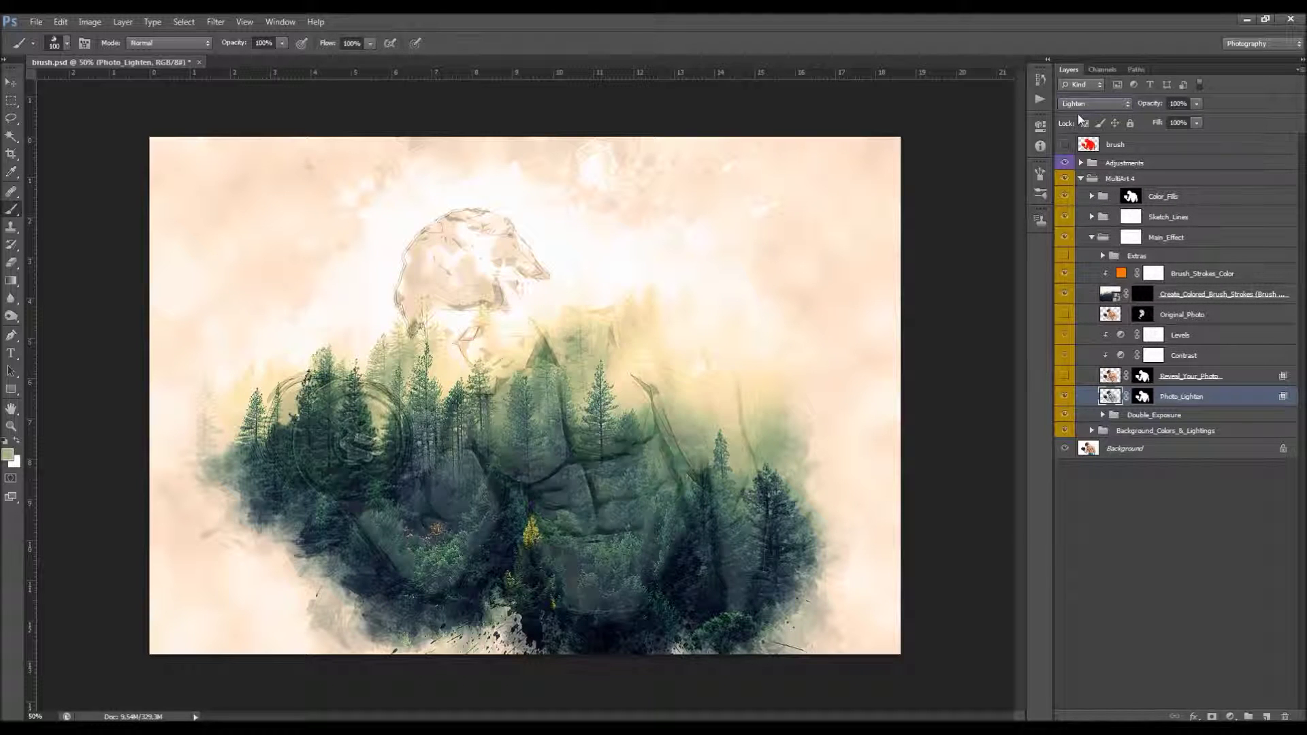
{"action": "key", "text": "ctrl+z"}
{"action": "key", "text": "ctrl+z"}
Step: Set Photo_Lighten's This Layer Blend If range to a split black point of 0 / 255 and a white point of 255
{"action": "double_click", "coordinate": [1230, 403]}
{"action": "left_click_drag", "start_coordinate": [973, 466], "coordinate": [1015, 468]}
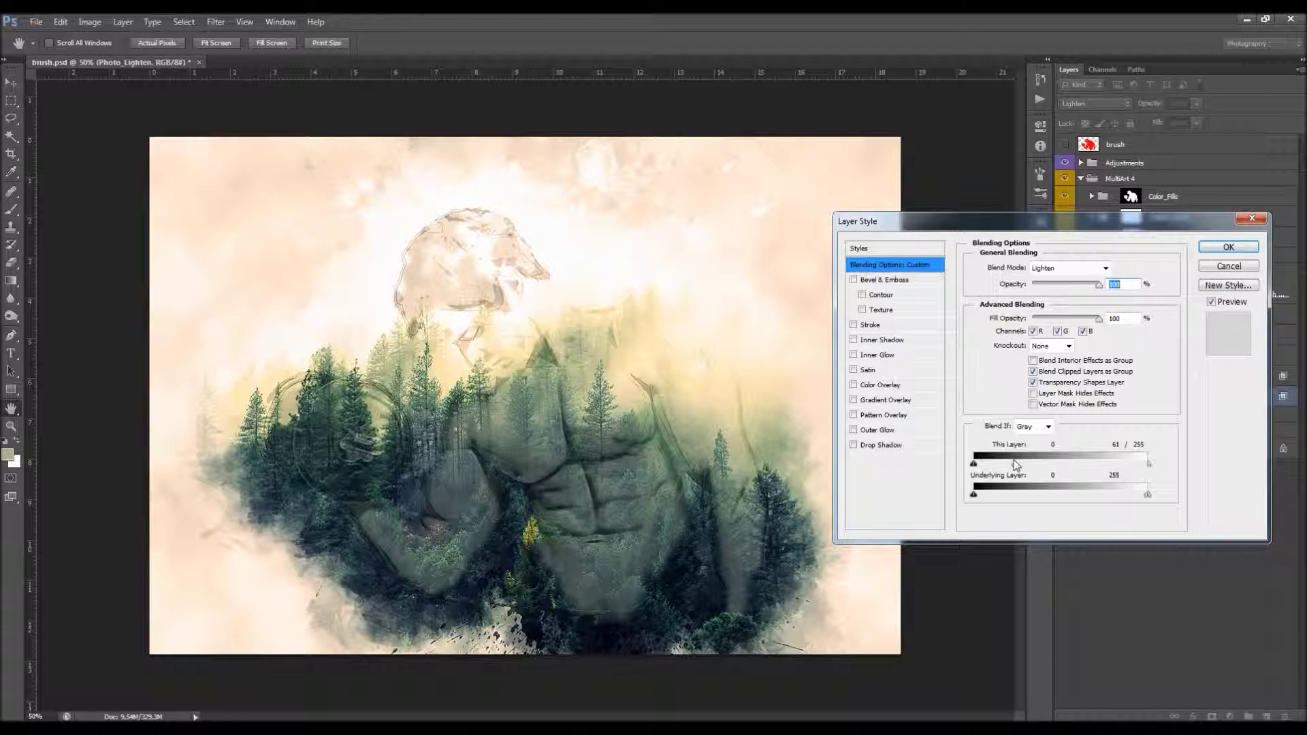
{"action": "left_click_drag", "start_coordinate": [1012, 463], "coordinate": [1175, 463]}
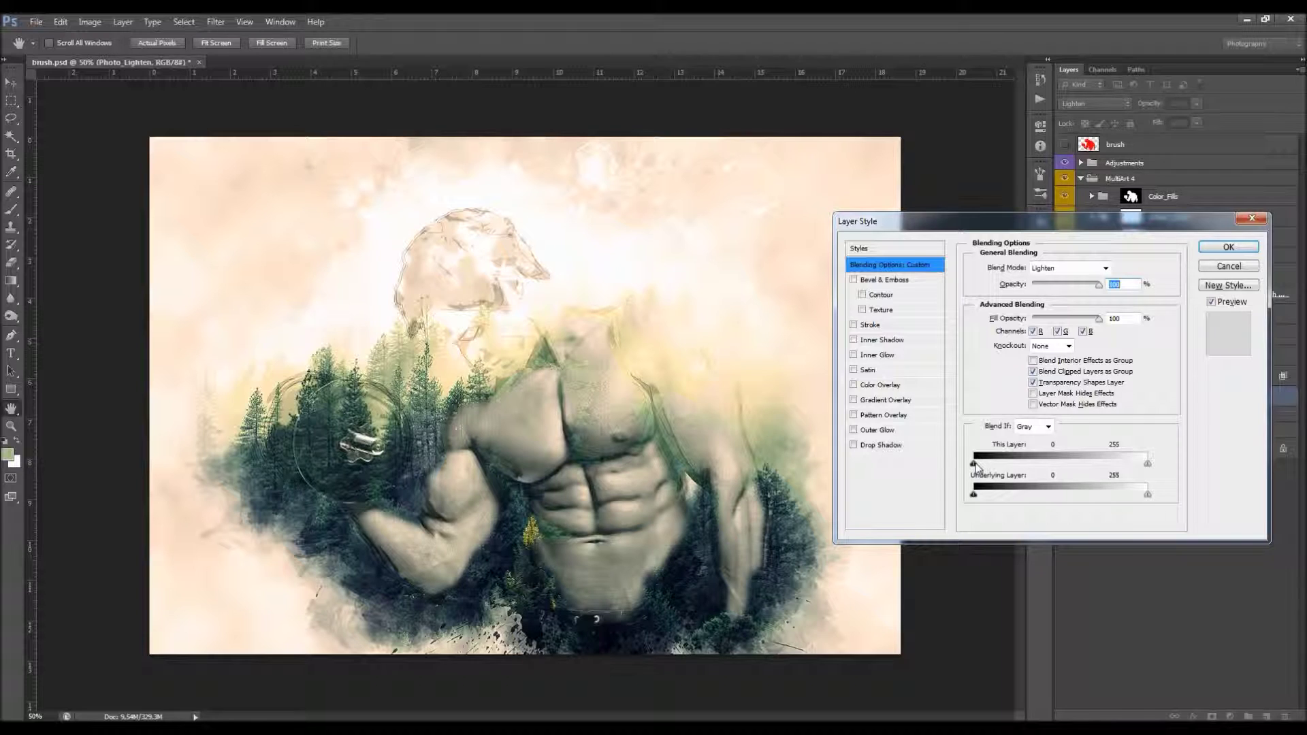
{"action": "left_click_drag", "start_coordinate": [975, 463], "coordinate": [983, 465]}
{"action": "left_click_drag", "start_coordinate": [1010, 464], "coordinate": [1166, 461]}
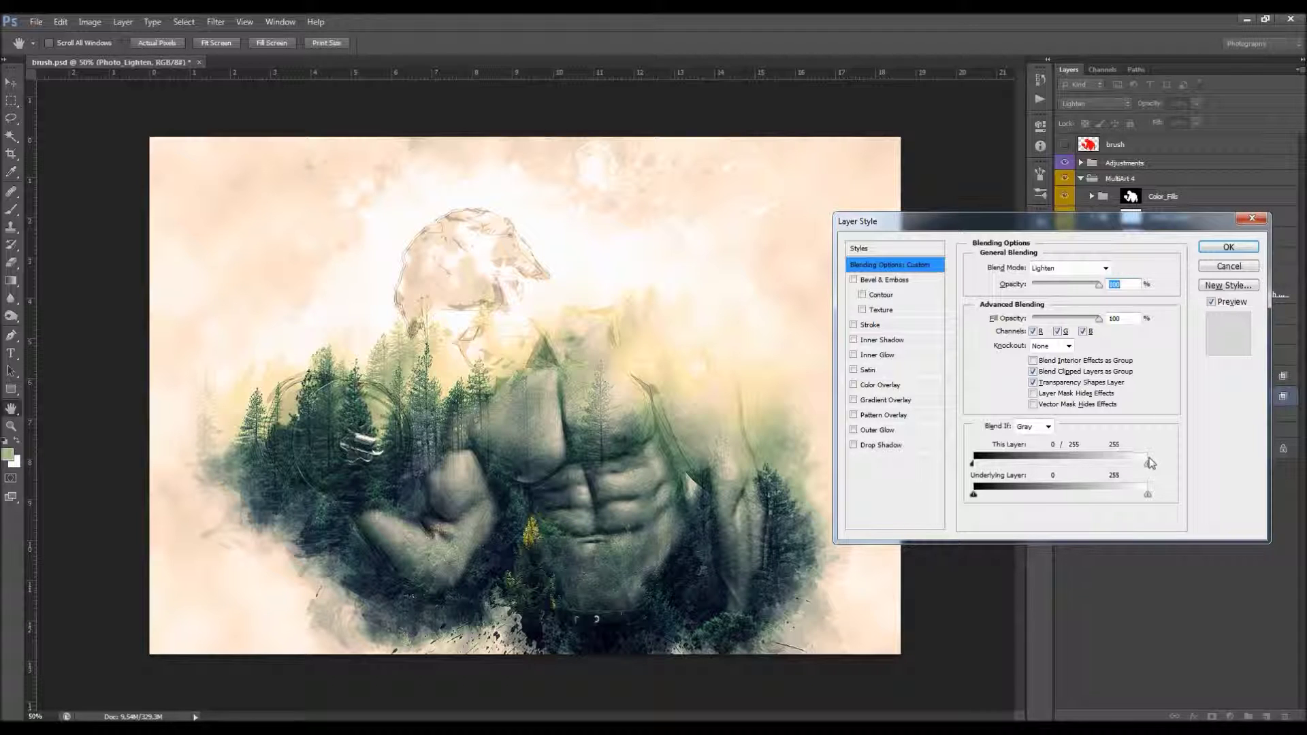
{"action": "left_click_drag", "start_coordinate": [1149, 466], "coordinate": [964, 470]}
{"action": "left_click_drag", "start_coordinate": [1146, 465], "coordinate": [1212, 465]}
{"action": "left_click_drag", "start_coordinate": [974, 464], "coordinate": [1176, 462]}
{"action": "left_click", "coordinate": [1229, 246]}
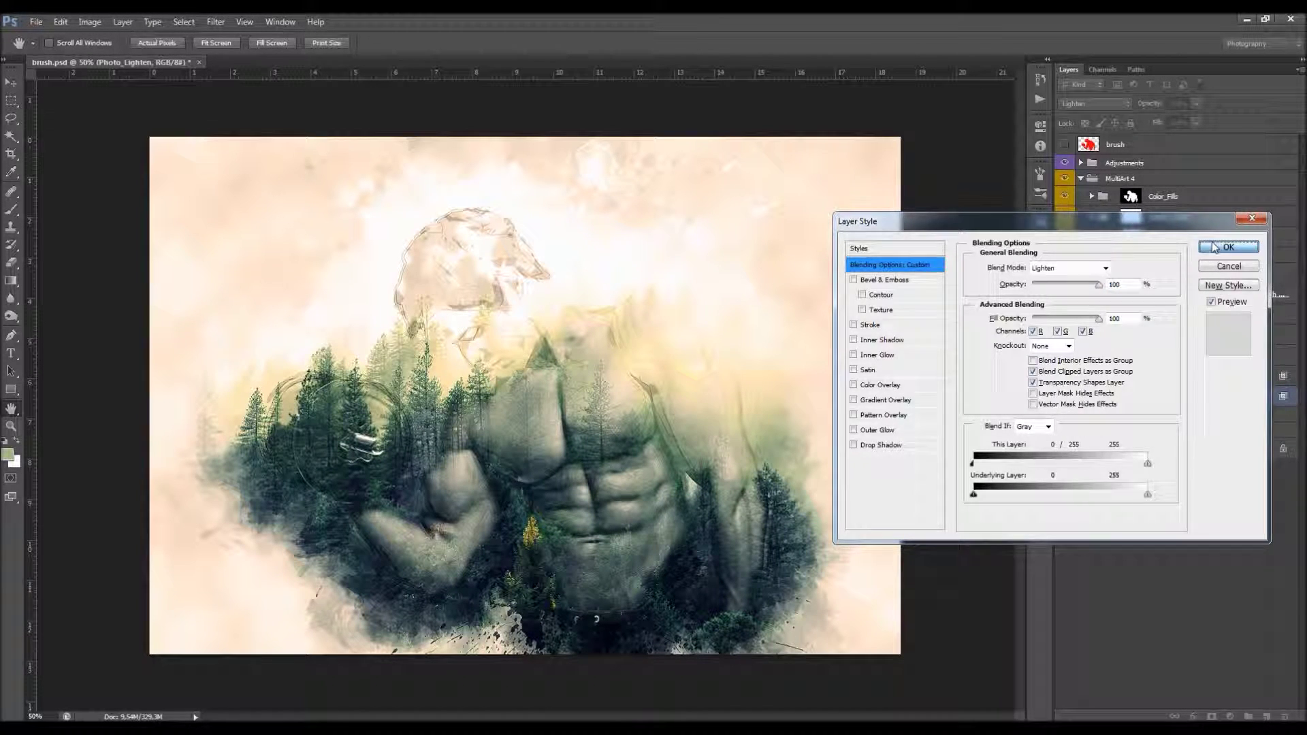
Step: Show the Reveal_Your_Photo layer again and set its blend mode to Normal
{"action": "left_click", "coordinate": [1083, 379]}
{"action": "left_click", "coordinate": [1062, 372]}
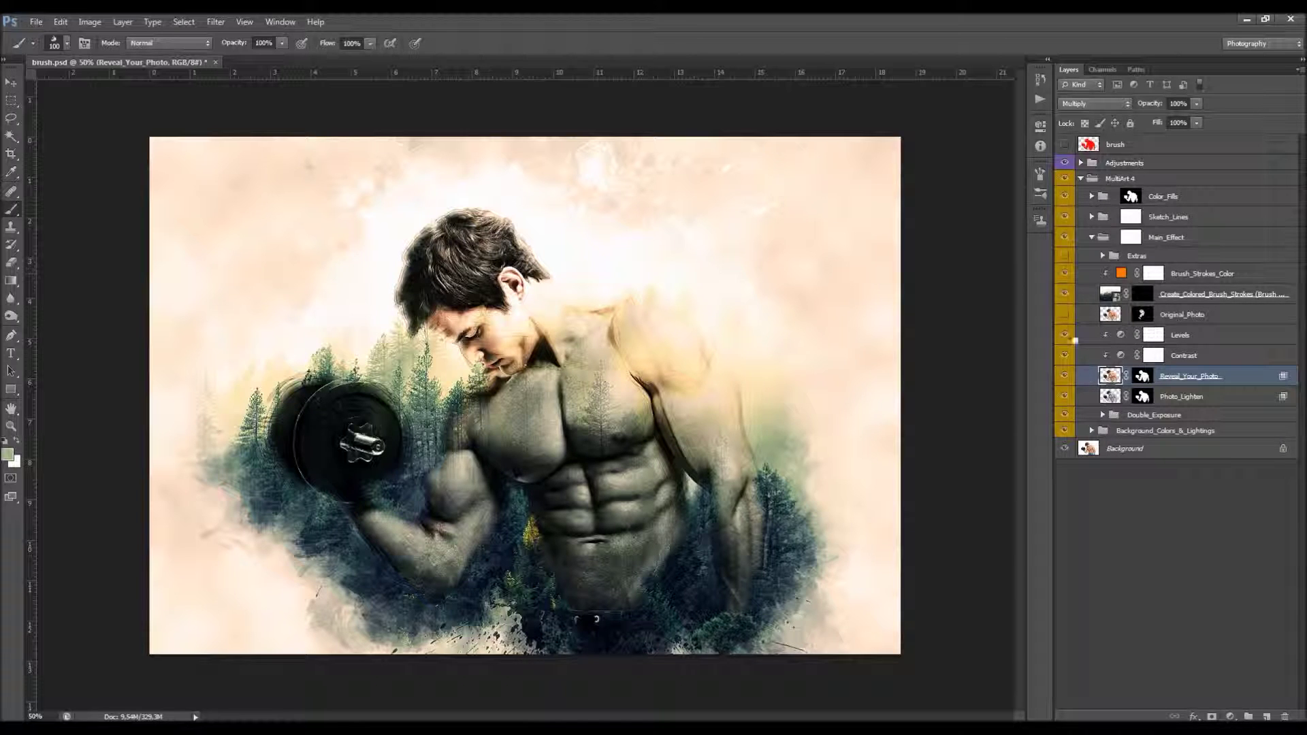
{"action": "left_click", "coordinate": [1095, 103]}
{"action": "left_click", "coordinate": [1089, 111]}
Step: Try a lower white point in Photo_Lighten's This Layer Blend If range, and return it to 255
{"action": "double_click", "coordinate": [1222, 394]}
{"action": "left_click_drag", "start_coordinate": [1148, 466], "coordinate": [932, 479]}
{"action": "mouse_move", "coordinate": [1148, 463]}
{"action": "left_mouse_down"}
{"action": "mouse_move", "coordinate": [977, 480]}
{"action": "mouse_move", "coordinate": [1167, 463]}
{"action": "left_mouse_up"}
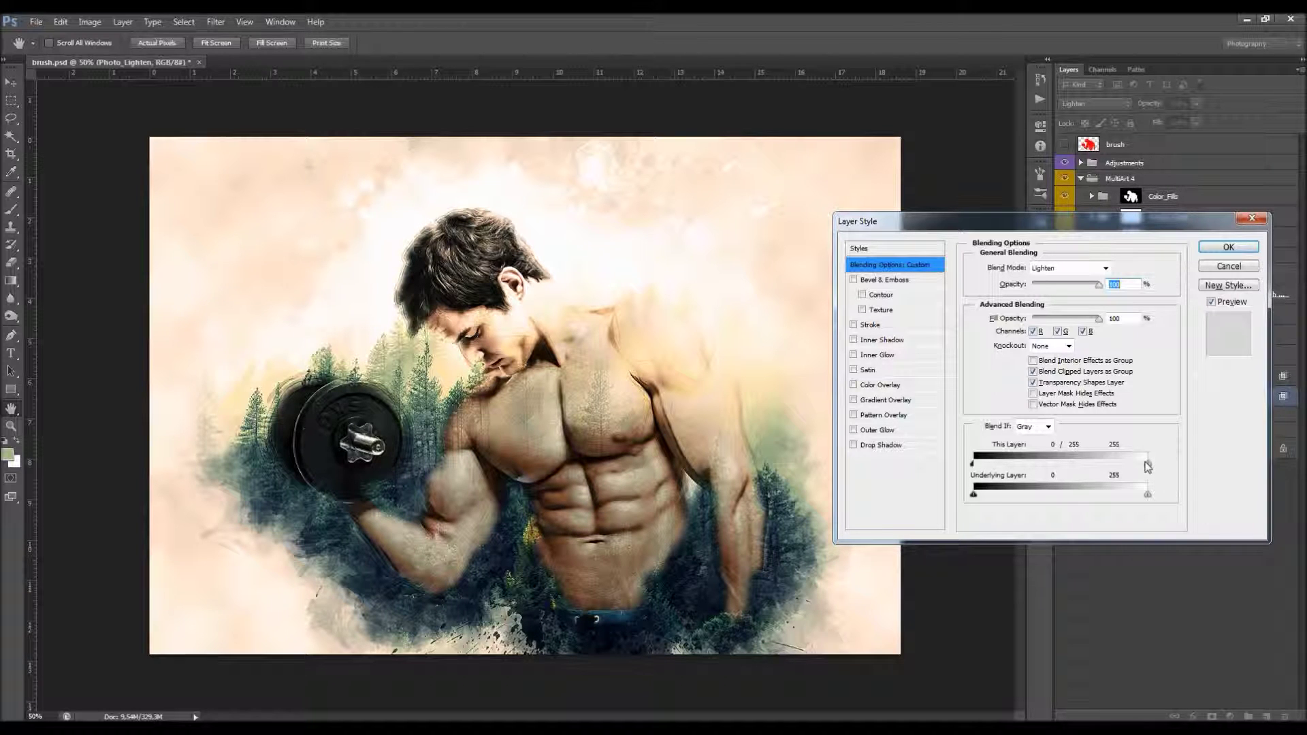
{"action": "left_click", "coordinate": [1229, 248]}
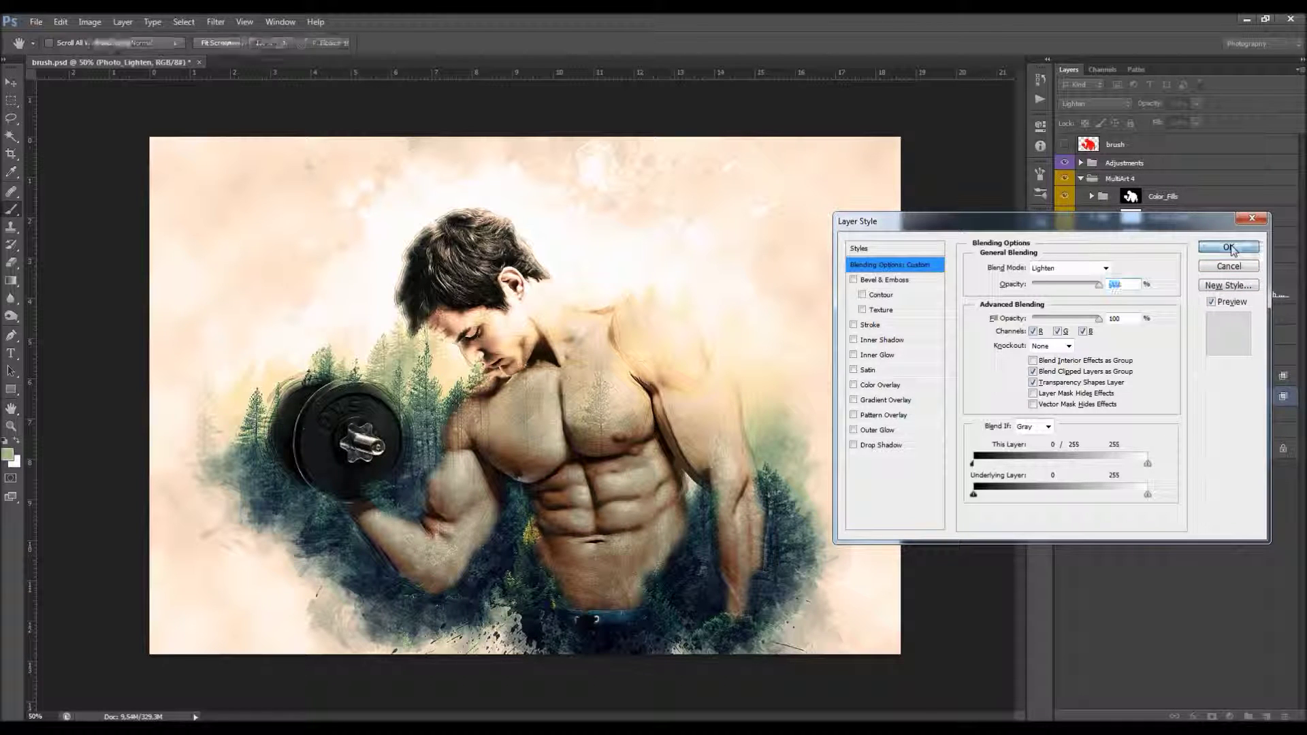
{"action": "left_click", "coordinate": [1196, 378]}
{"action": "left_click", "coordinate": [1193, 393]}
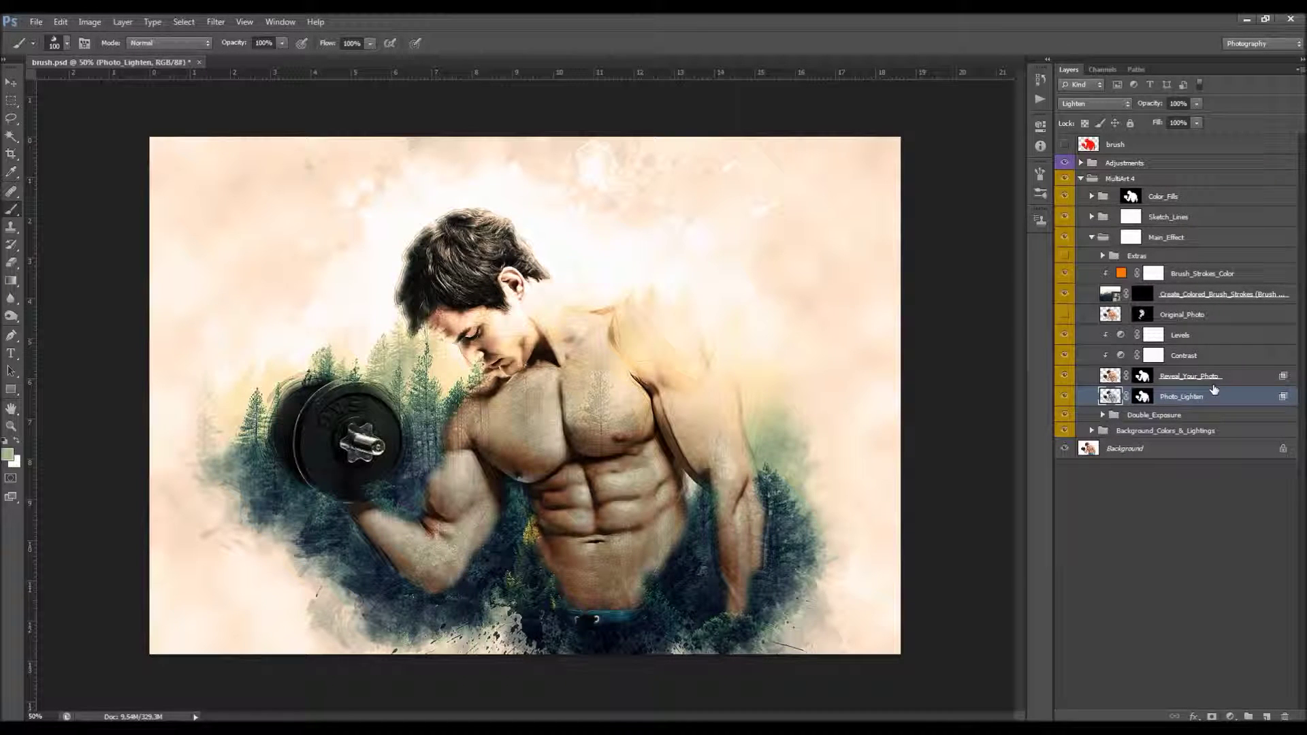
Step: Set the Reveal_Your_Photo layer to Multiply blend mode with its opacity reduced to 67%
{"action": "left_click", "coordinate": [1198, 377]}
{"action": "left_click", "coordinate": [1095, 103]}
{"action": "left_click", "coordinate": [1088, 164]}
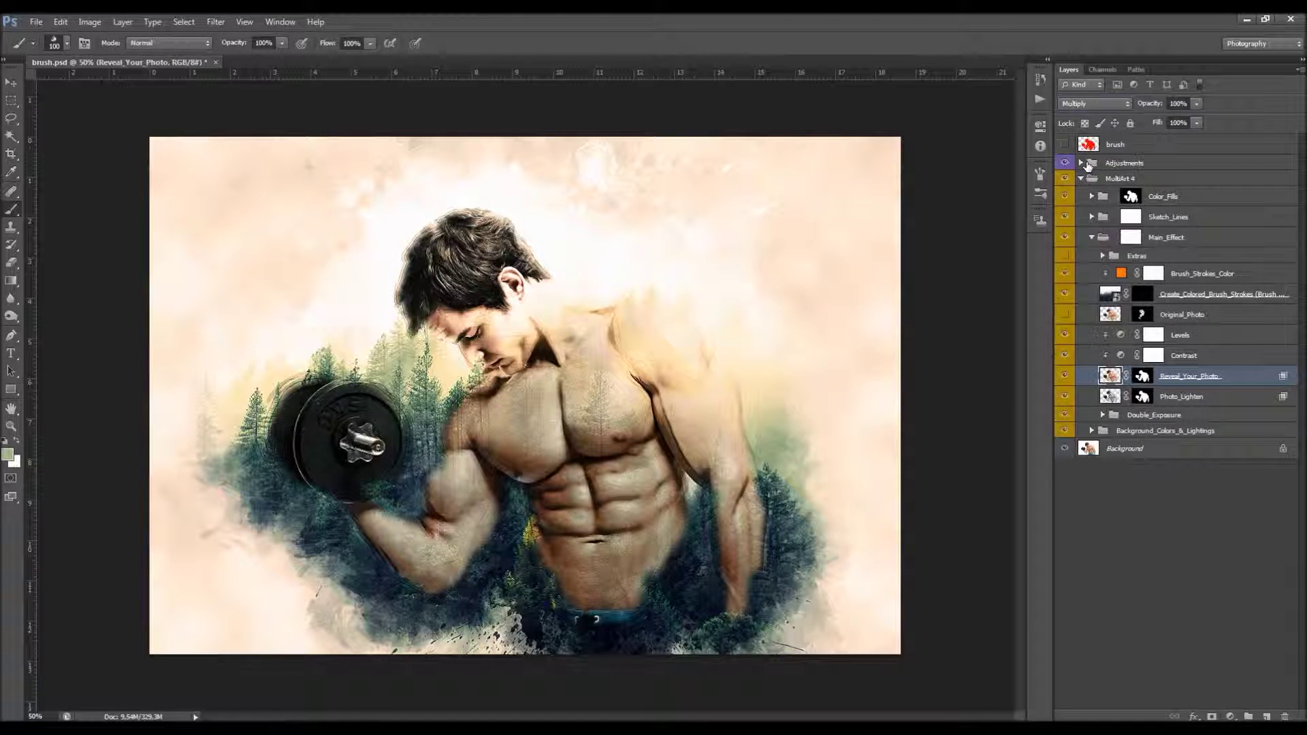
{"action": "left_click_drag", "start_coordinate": [1160, 108], "coordinate": [1146, 107]}
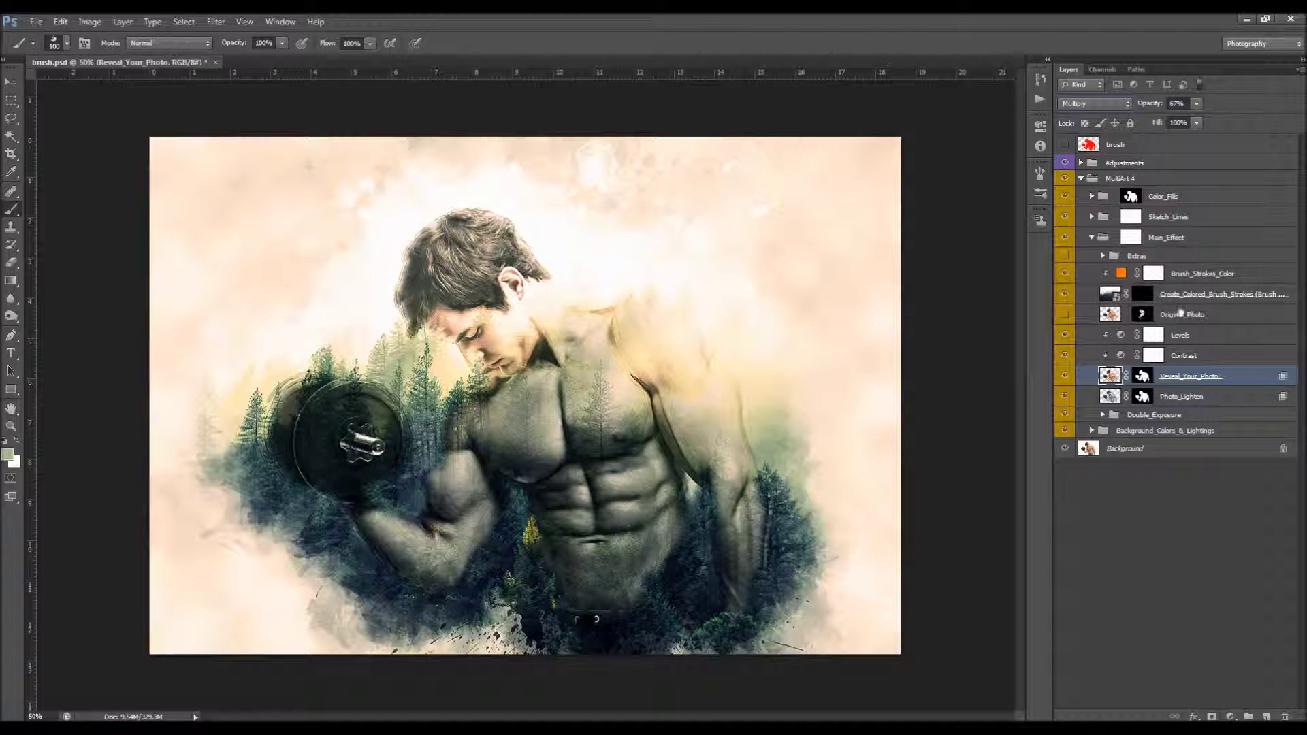
Step: Set Photo_Lighten's This Layer Blend If range to split black points 0 / 152 and split white points 60 / 255
{"action": "double_click", "coordinate": [1210, 393]}
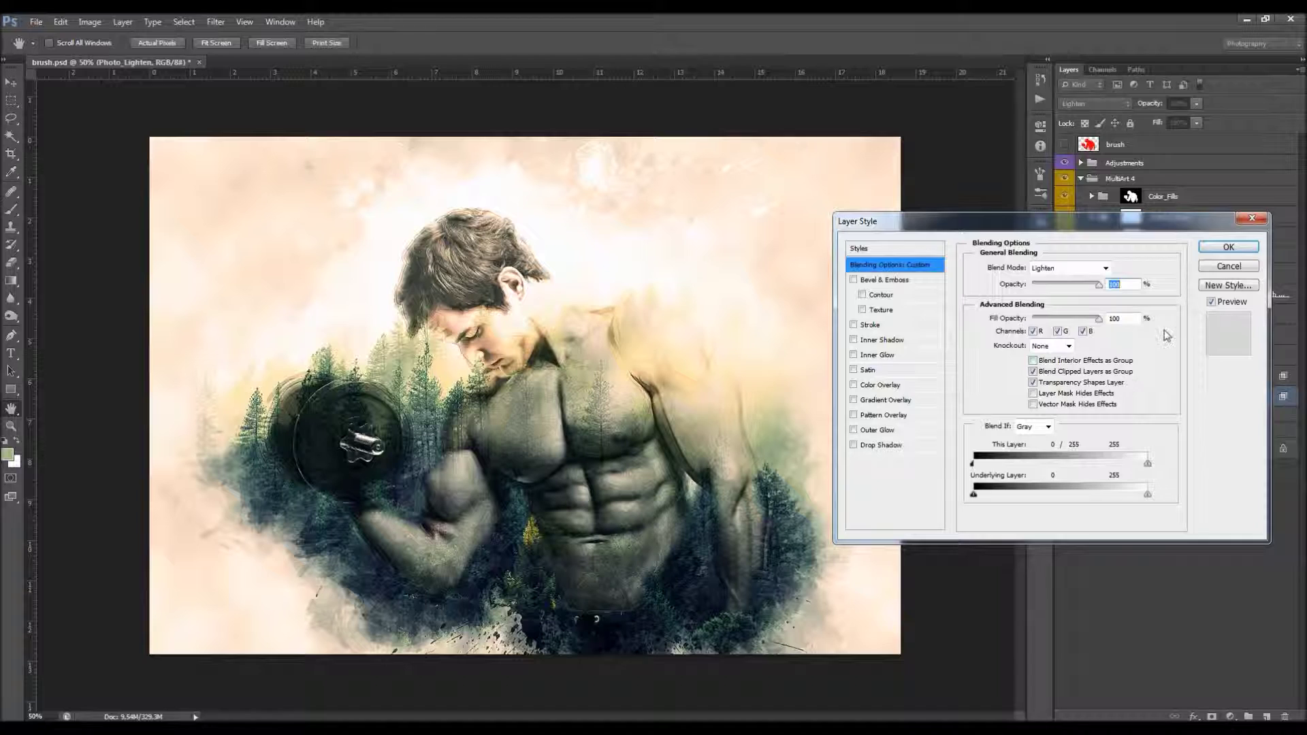
{"action": "left_click_drag", "start_coordinate": [1148, 462], "coordinate": [1085, 464]}
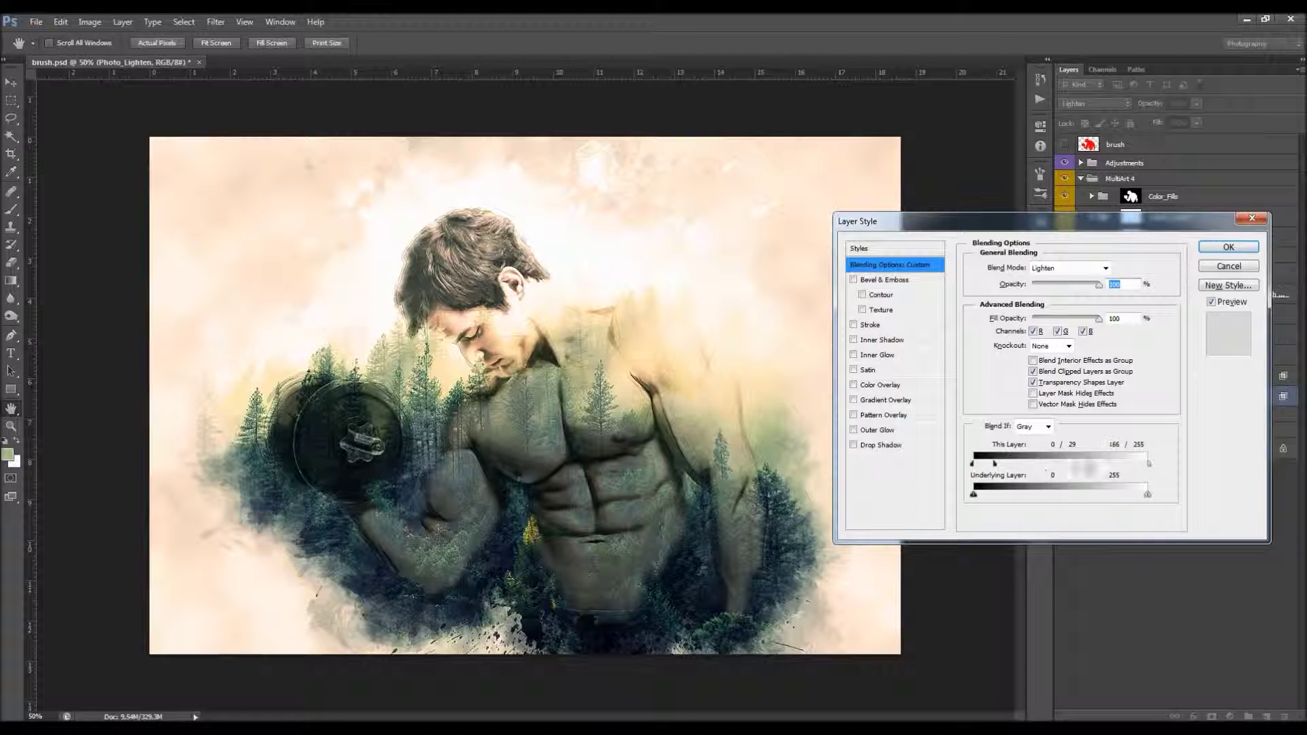
{"action": "left_click_drag", "start_coordinate": [994, 464], "coordinate": [1026, 479]}
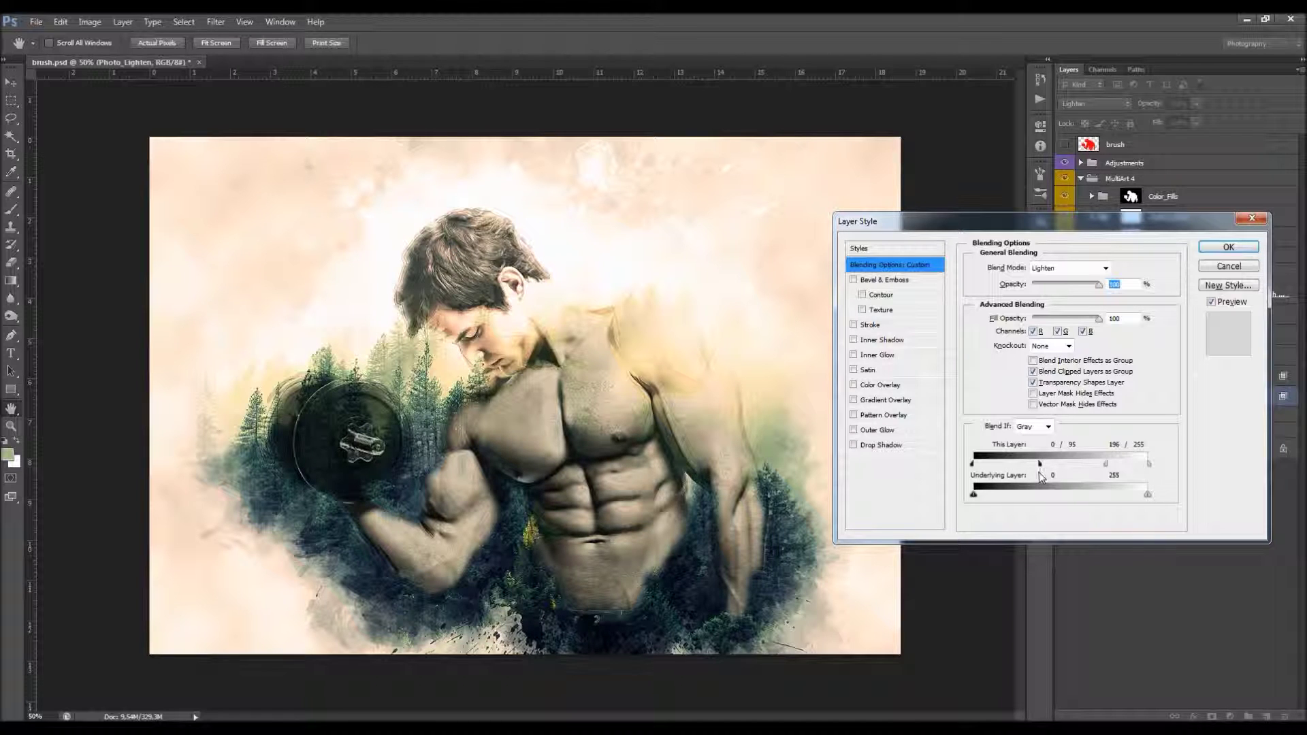
{"action": "mouse_move", "coordinate": [1073, 475]}
{"action": "left_mouse_down"}
{"action": "mouse_move", "coordinate": [1001, 480]}
{"action": "mouse_move", "coordinate": [1101, 471]}
{"action": "mouse_move", "coordinate": [951, 475]}
{"action": "mouse_move", "coordinate": [1127, 469]}
{"action": "mouse_move", "coordinate": [1080, 474]}
{"action": "left_mouse_up"}
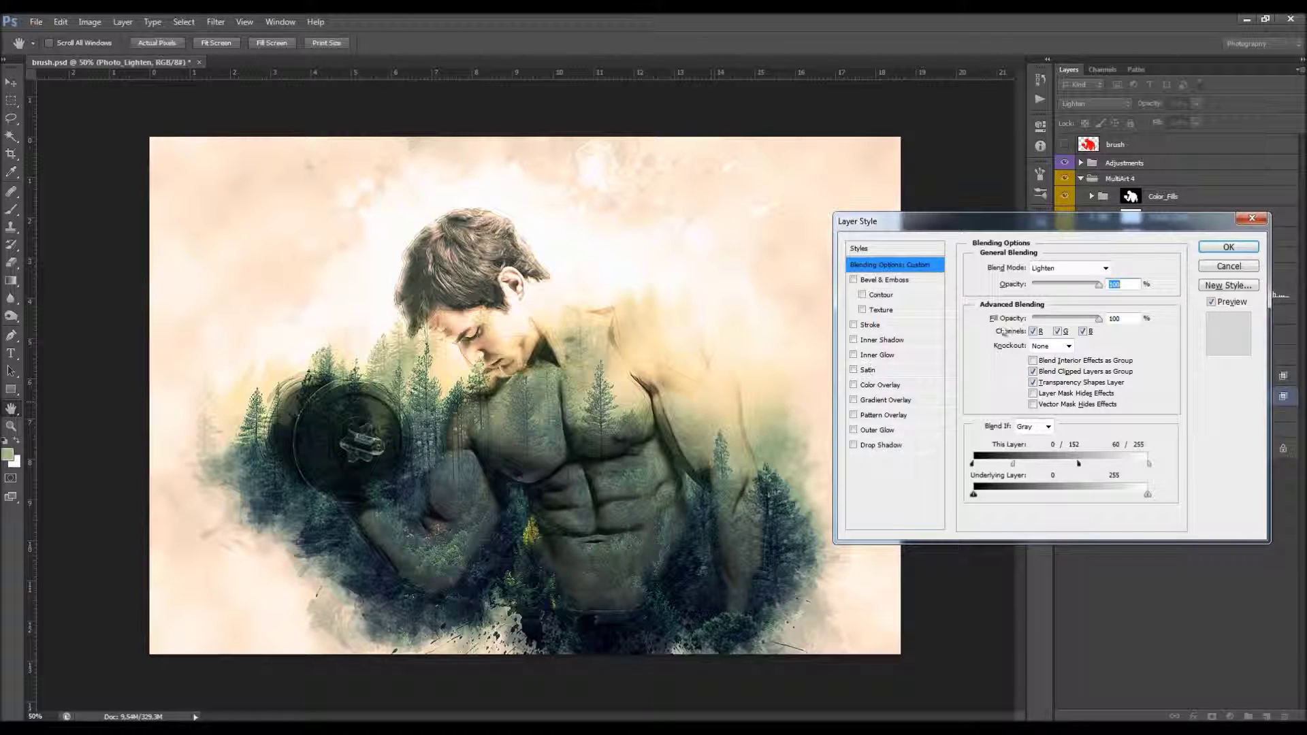
{"action": "left_click", "coordinate": [1228, 247]}
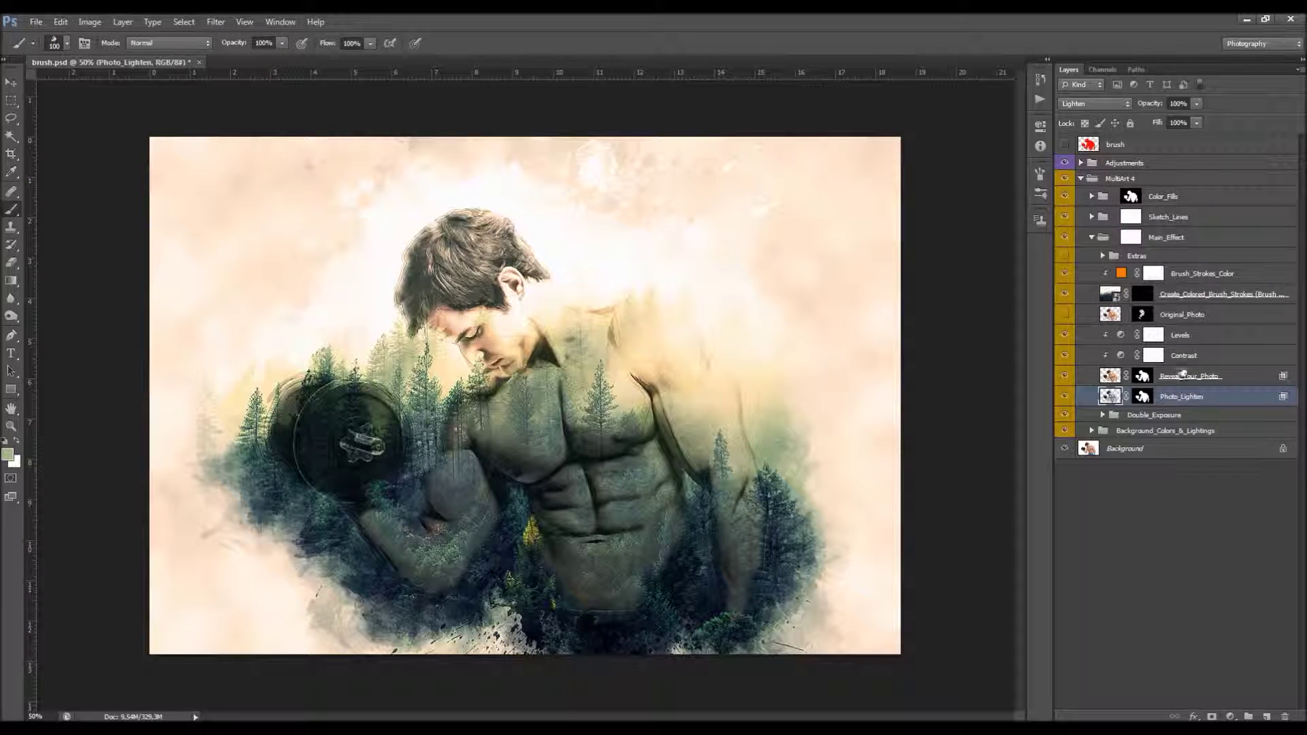
Step: Compare the composite with and without the Double_Exposure group, and expand the group to list its layers
{"action": "left_click", "coordinate": [1116, 415]}
{"action": "left_click", "coordinate": [1065, 415]}
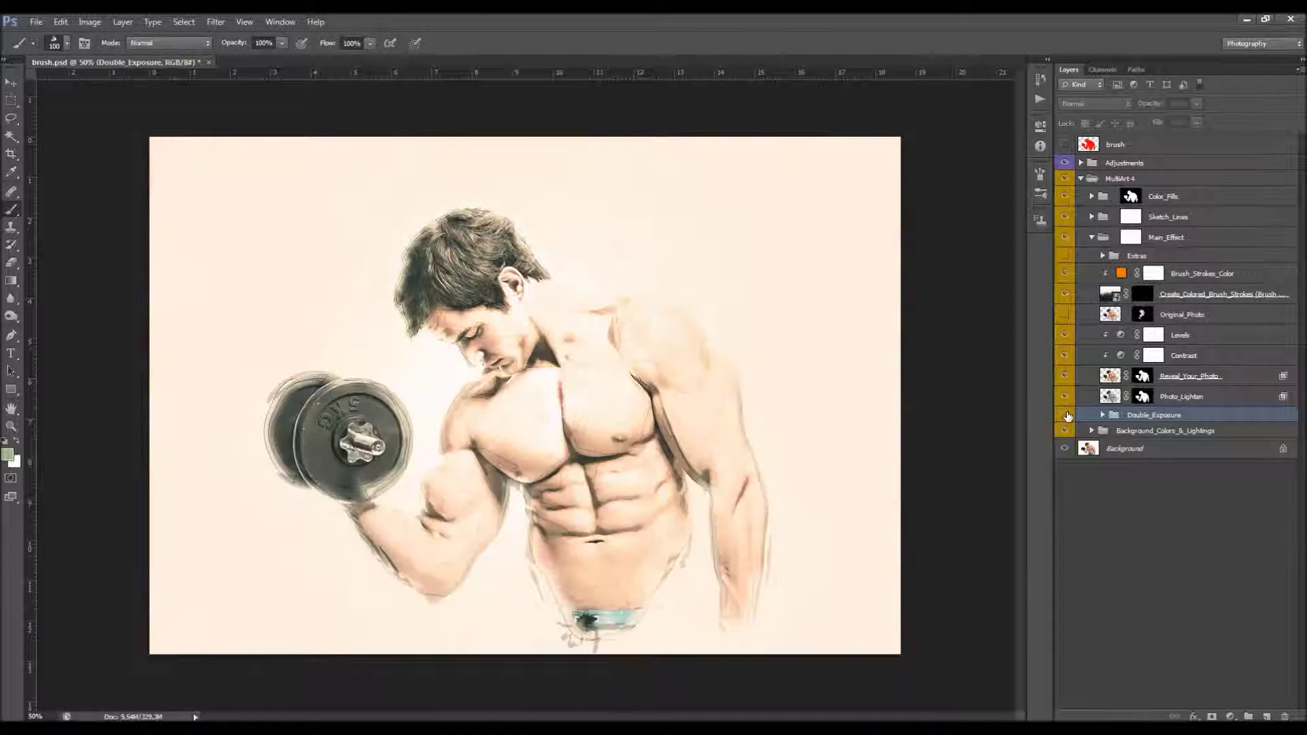
{"action": "left_click", "coordinate": [1064, 415]}
{"action": "left_click", "coordinate": [1102, 414]}
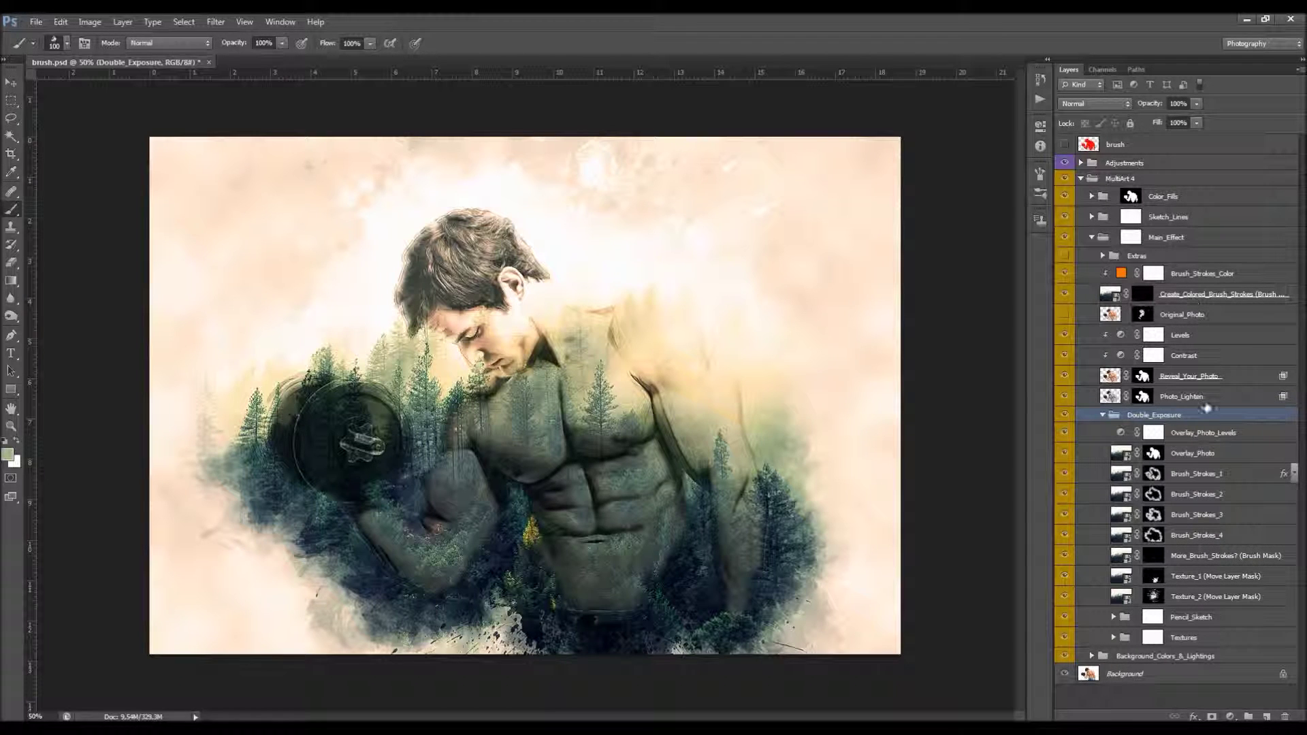
Step: Isolate the Overlay_Photo layer by hiding all brush stroke and texture layers beneath it, and compare the image with it off and on
{"action": "left_click", "coordinate": [1211, 433]}
{"action": "left_click", "coordinate": [1208, 454]}
{"action": "left_click", "coordinate": [1067, 453]}
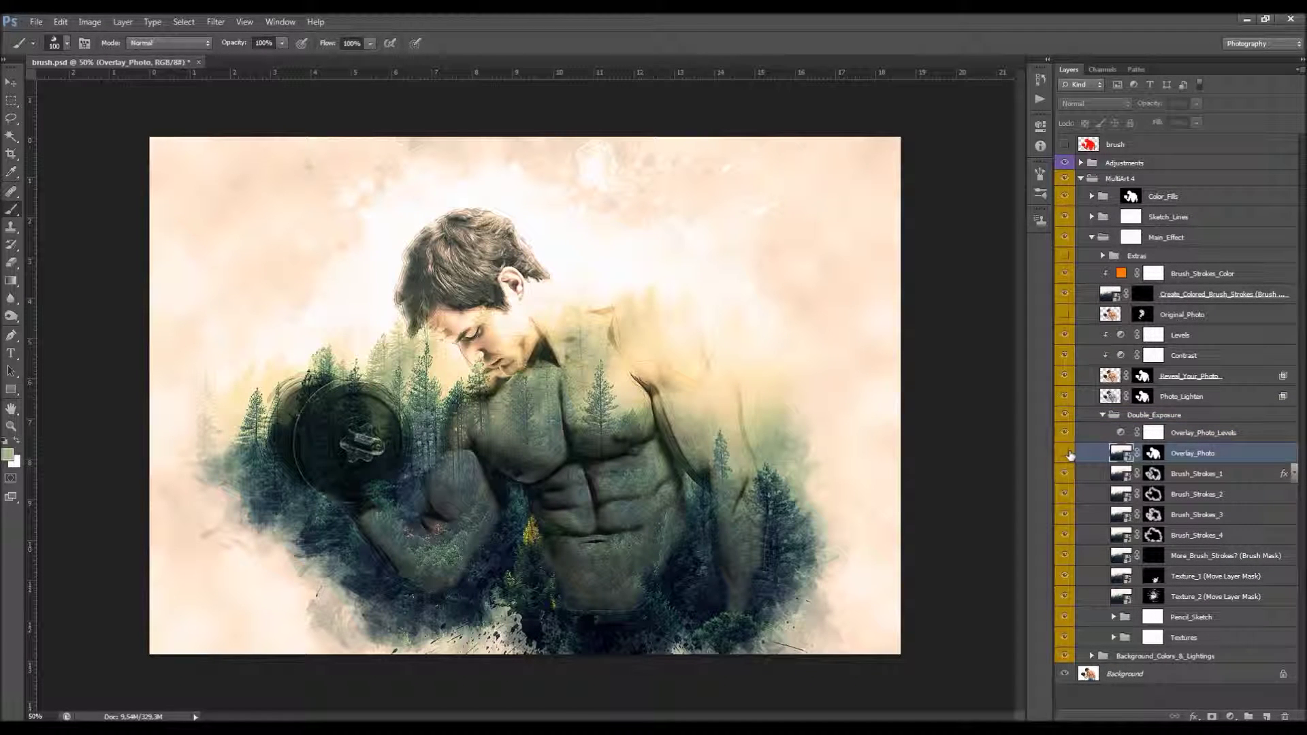
{"action": "left_click", "coordinate": [1065, 453]}
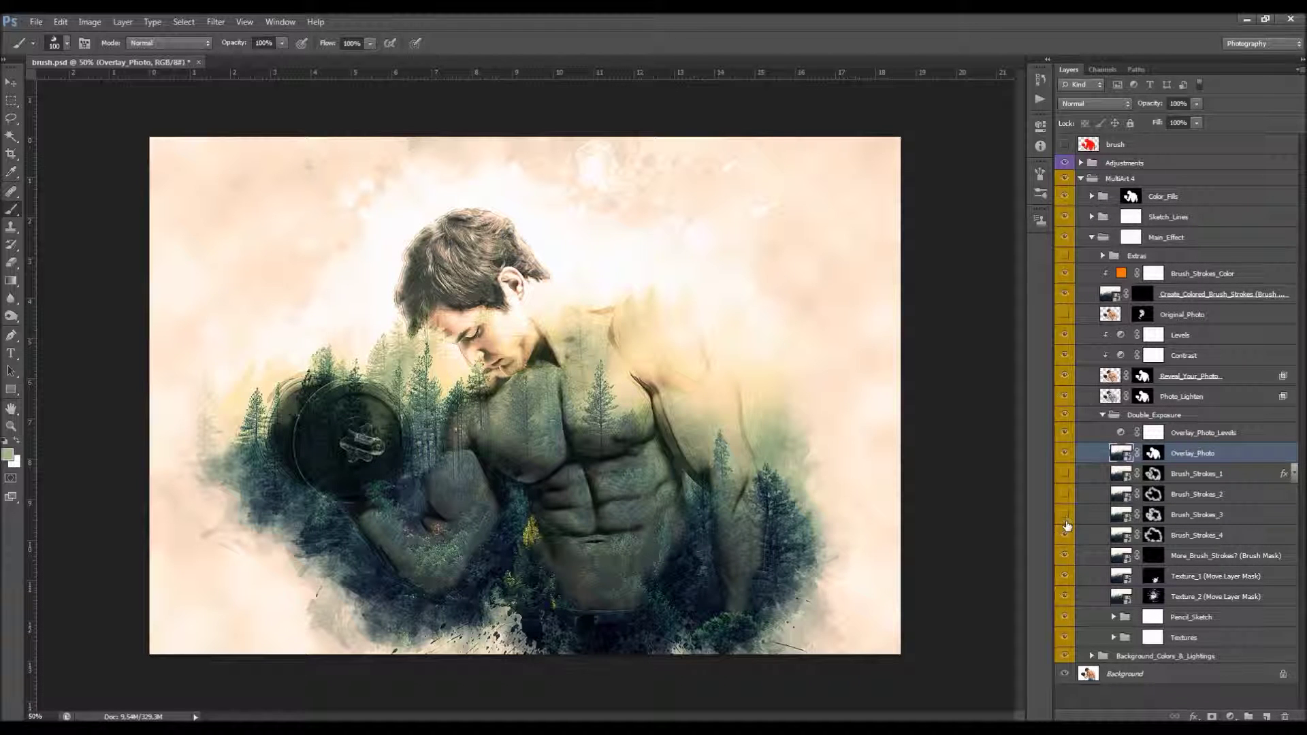
{"action": "left_click_drag", "start_coordinate": [1065, 576], "coordinate": [1066, 596]}
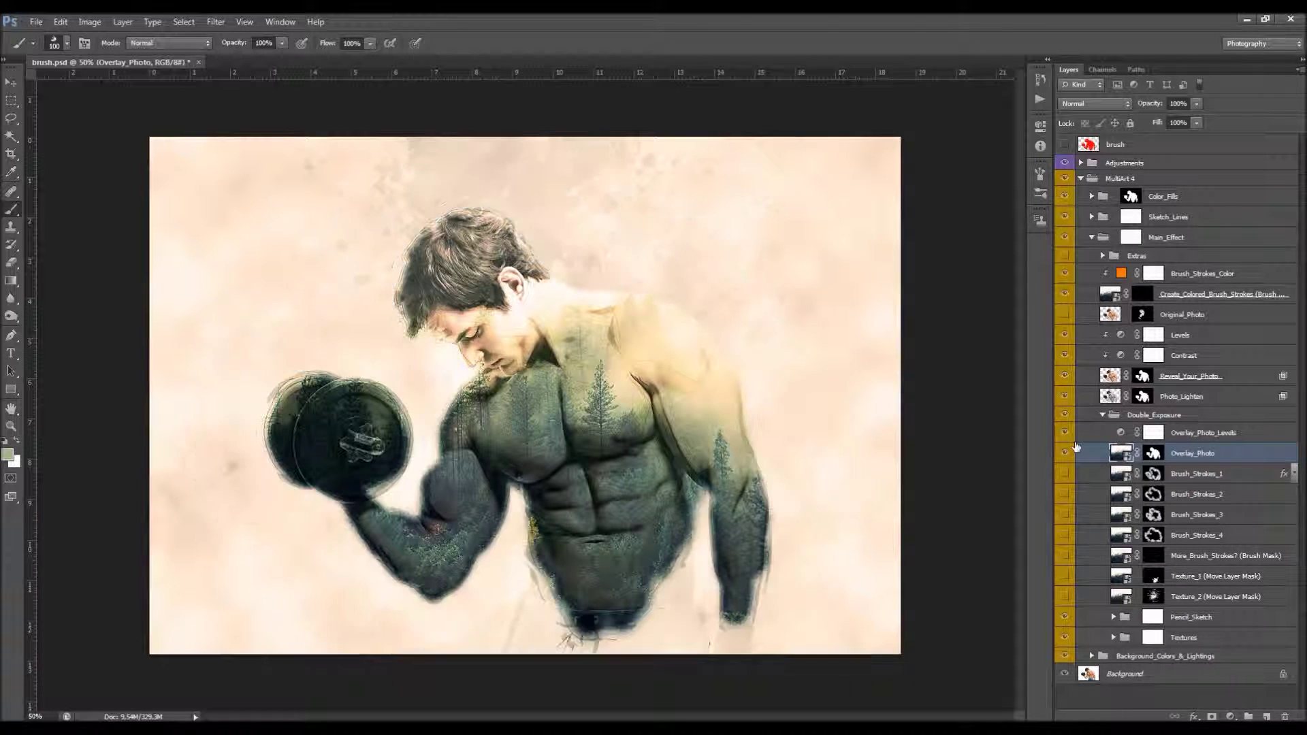
{"action": "left_click", "coordinate": [1066, 458]}
{"action": "left_click", "coordinate": [1066, 458]}
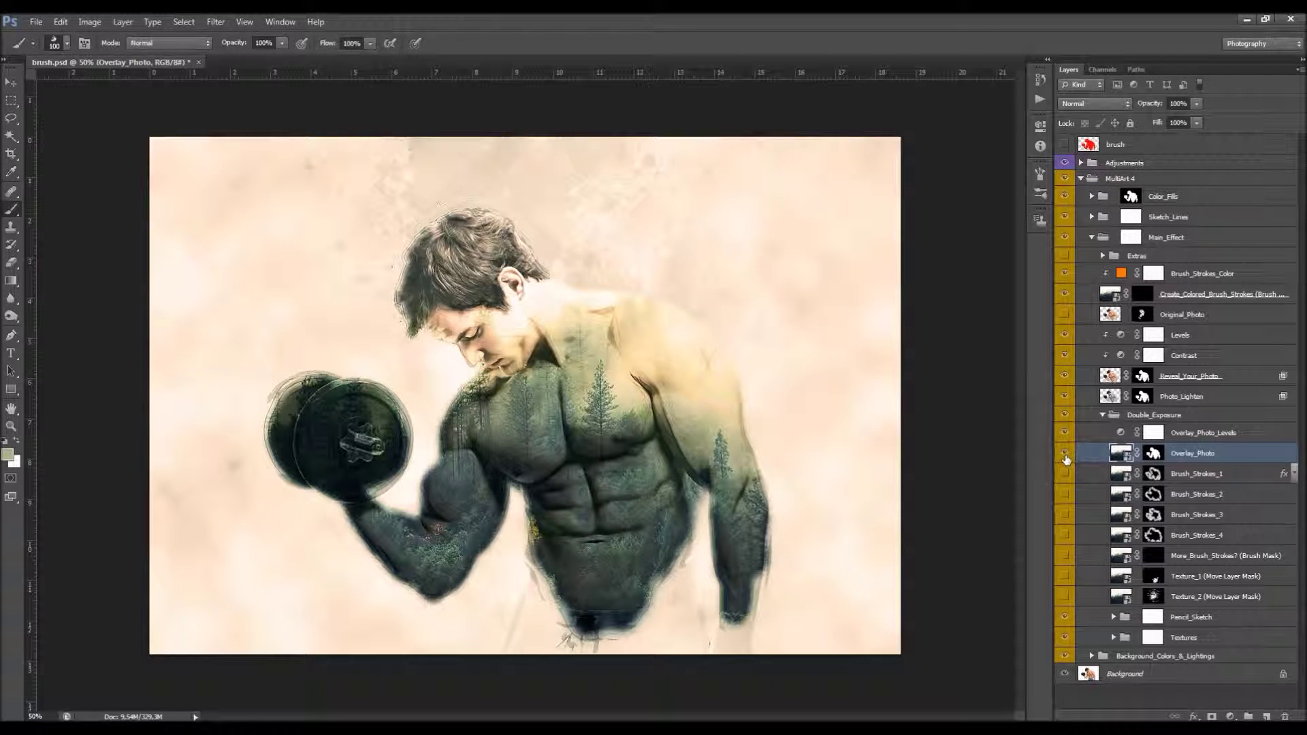
{"action": "left_click", "coordinate": [1066, 458]}
{"action": "left_click", "coordinate": [1066, 458]}
Step: Review the Levels settings of the Overlay_Photo_Levels adjustment layer
{"action": "left_click", "coordinate": [1182, 438]}
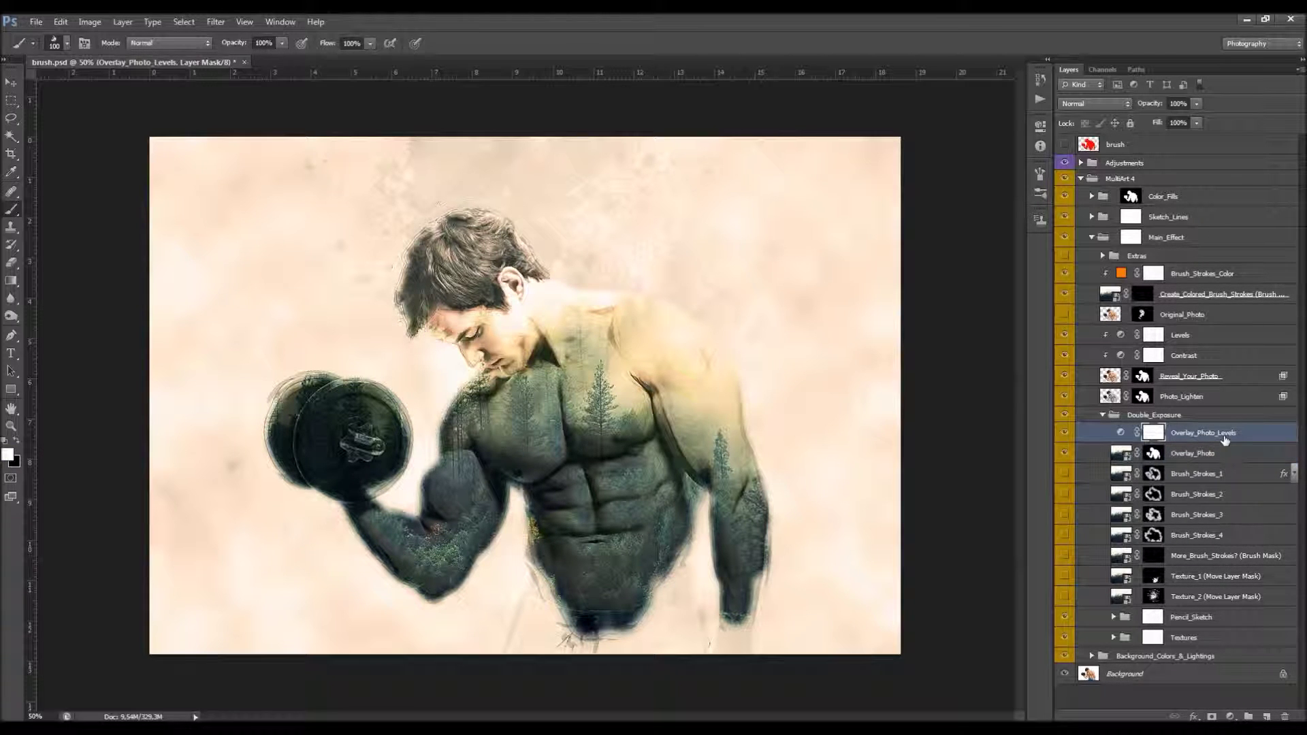
{"action": "double_click", "coordinate": [1119, 433]}
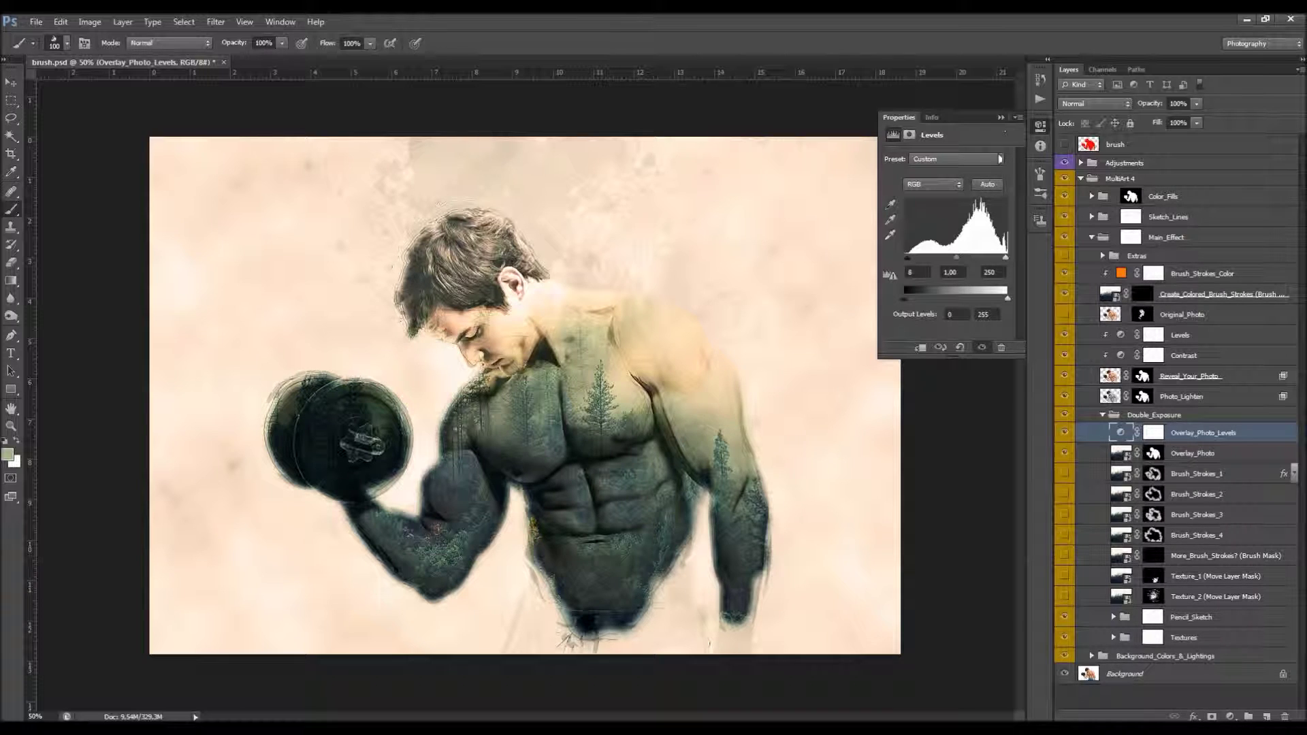
{"action": "left_click", "coordinate": [1000, 117]}
Step: Show the Brush_Strokes_1 layer and soften its Inner Shadow with 12% opacity and a larger size
{"action": "left_click", "coordinate": [1197, 481]}
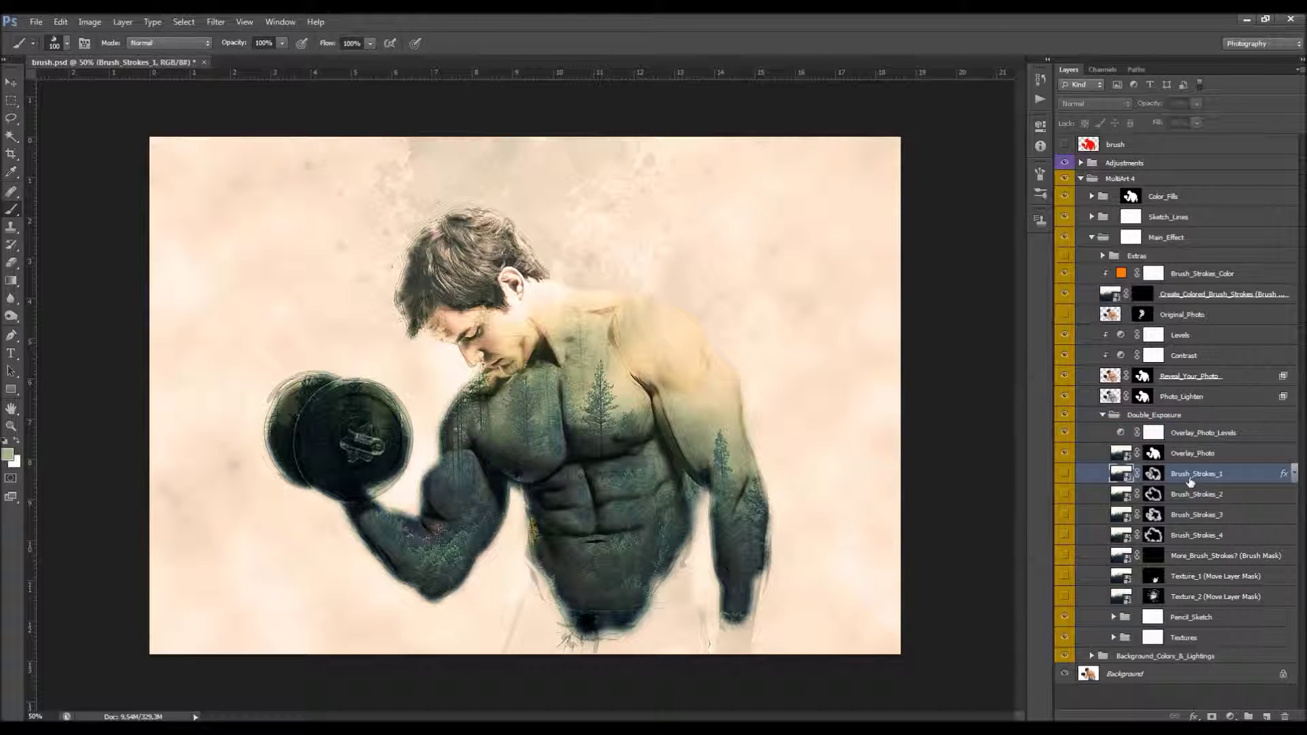
{"action": "left_click", "coordinate": [1066, 473]}
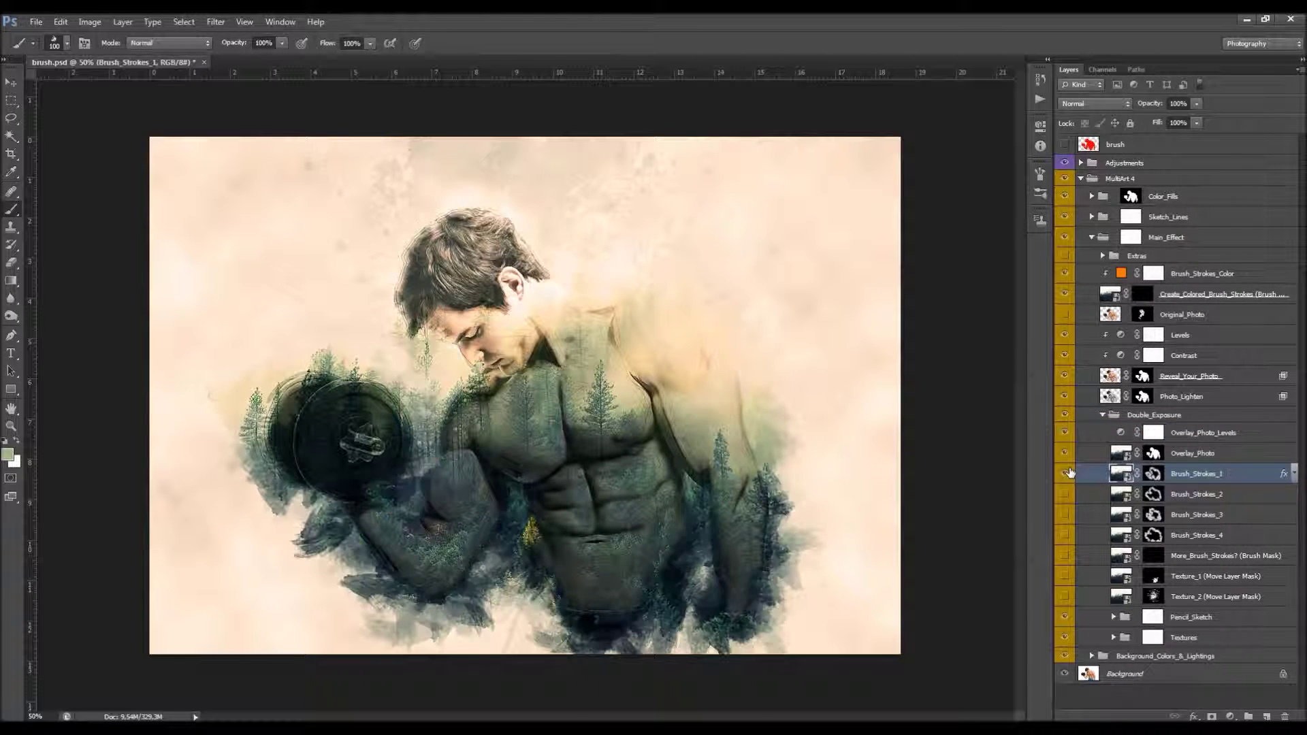
{"action": "left_click", "coordinate": [1292, 477]}
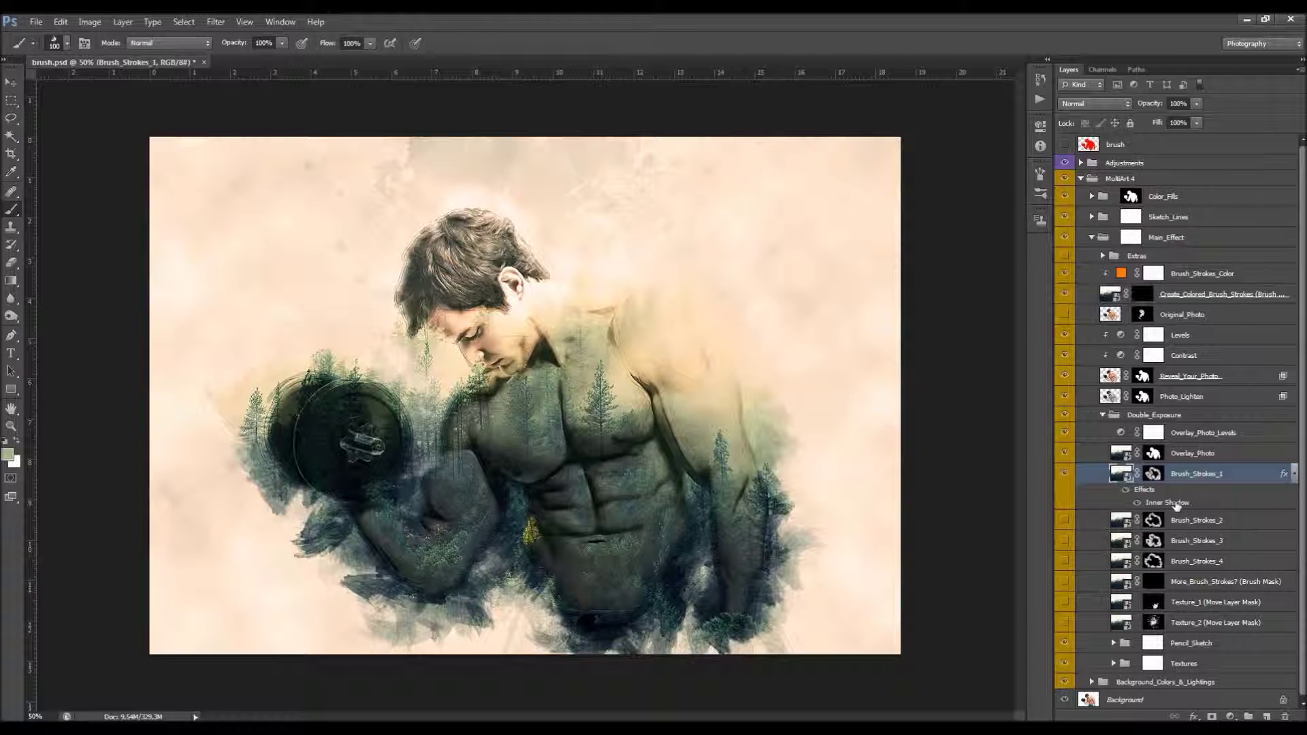
{"action": "double_click", "coordinate": [1167, 502]}
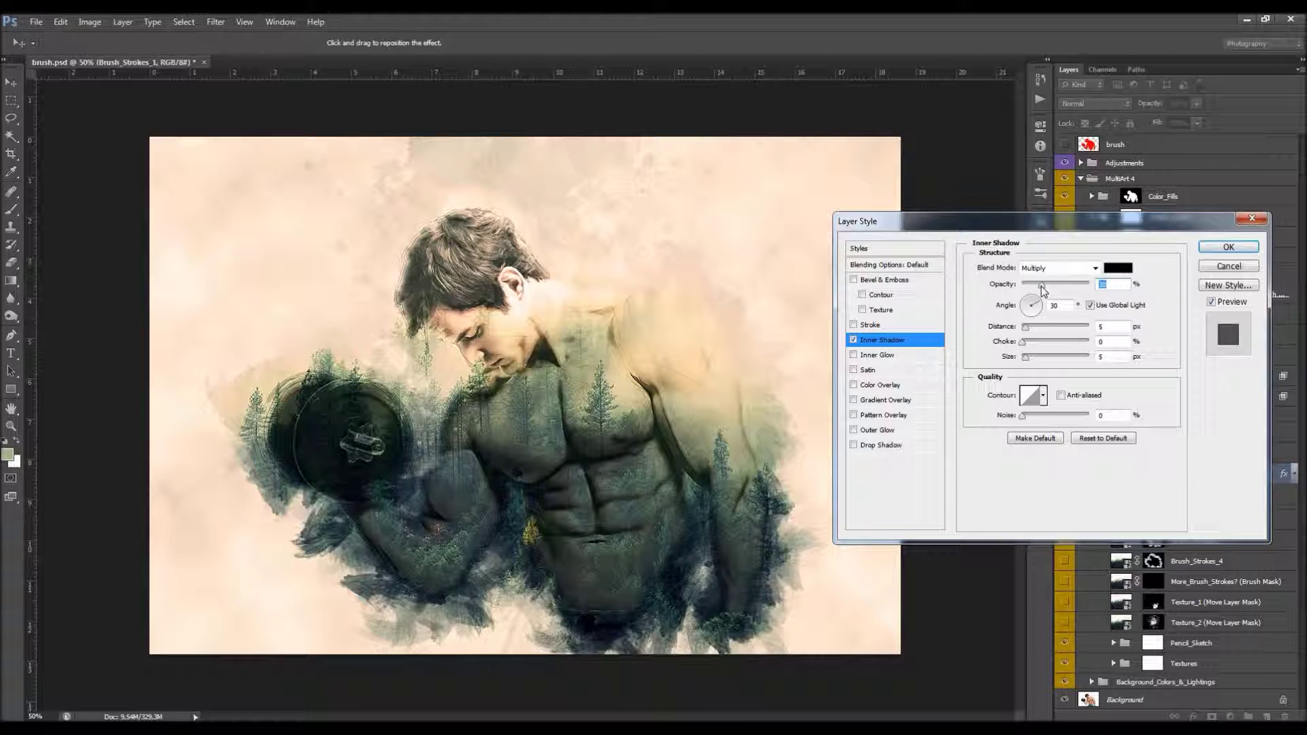
{"action": "left_click_drag", "start_coordinate": [1042, 285], "coordinate": [1030, 285]}
{"action": "left_click_drag", "start_coordinate": [1026, 356], "coordinate": [1037, 362]}
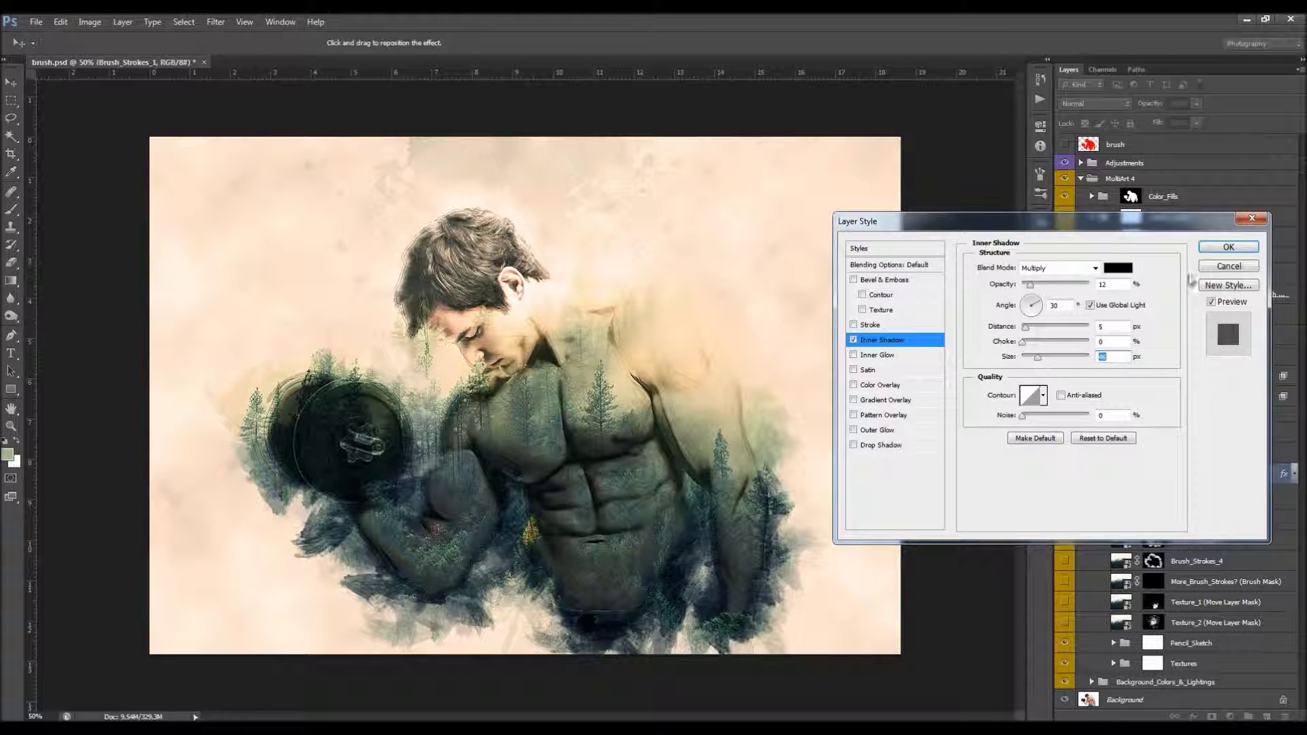
{"action": "left_click", "coordinate": [1228, 247]}
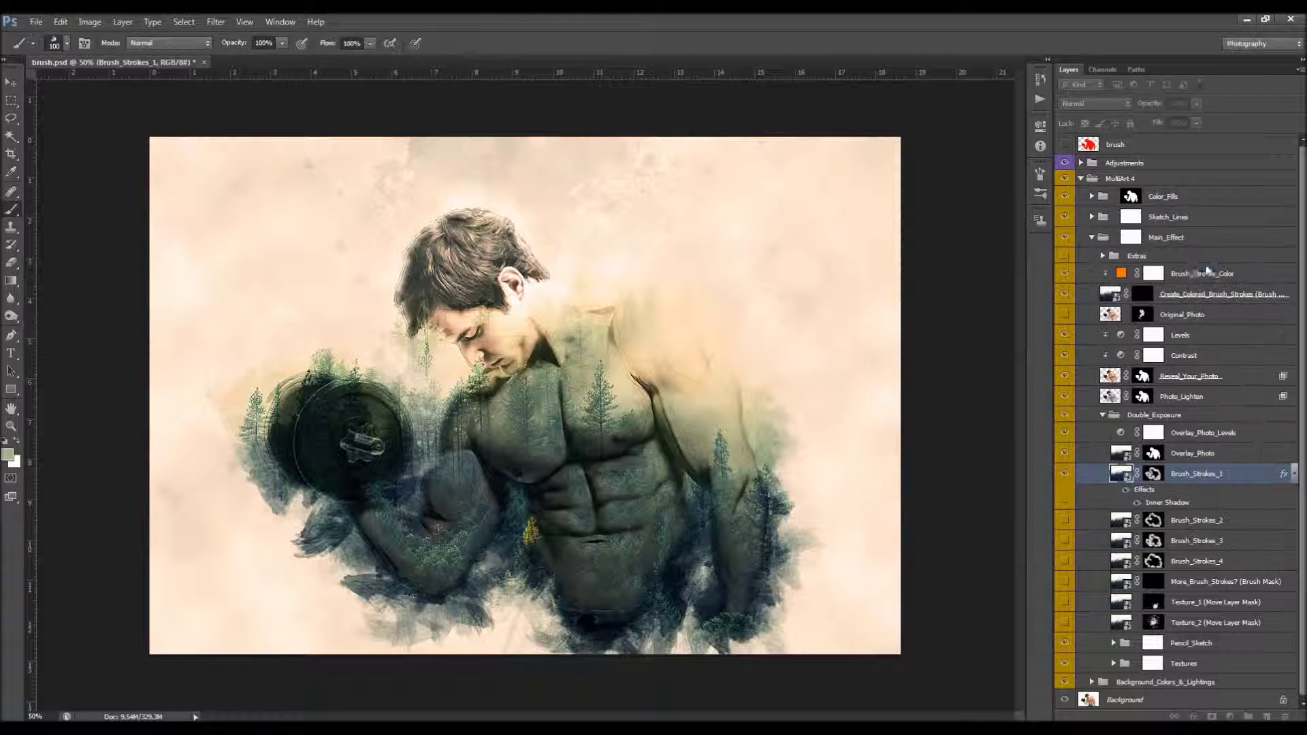
Step: Show the Brush_Strokes_2, Brush_Strokes_3 and Brush_Strokes_4 layers
{"action": "left_click", "coordinate": [1184, 520]}
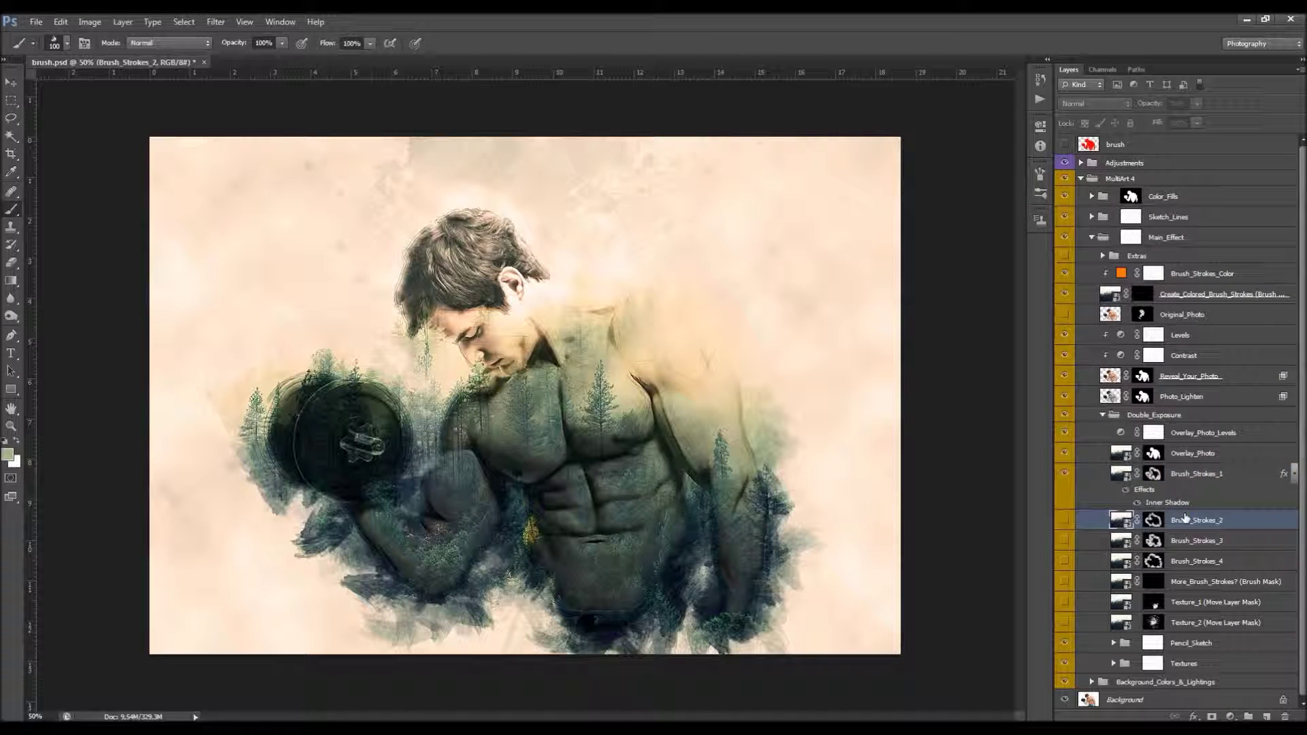
{"action": "left_click", "coordinate": [1066, 523]}
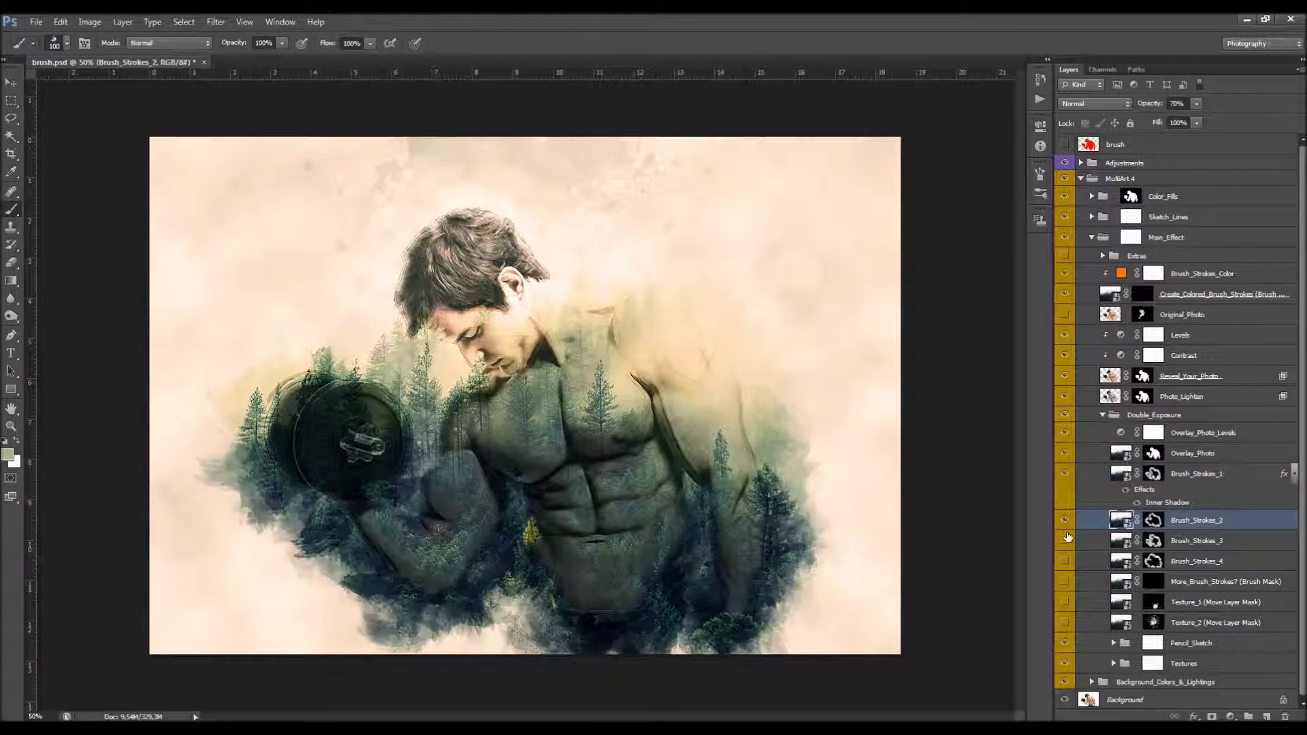
{"action": "left_click", "coordinate": [1068, 542]}
{"action": "left_click", "coordinate": [1065, 561]}
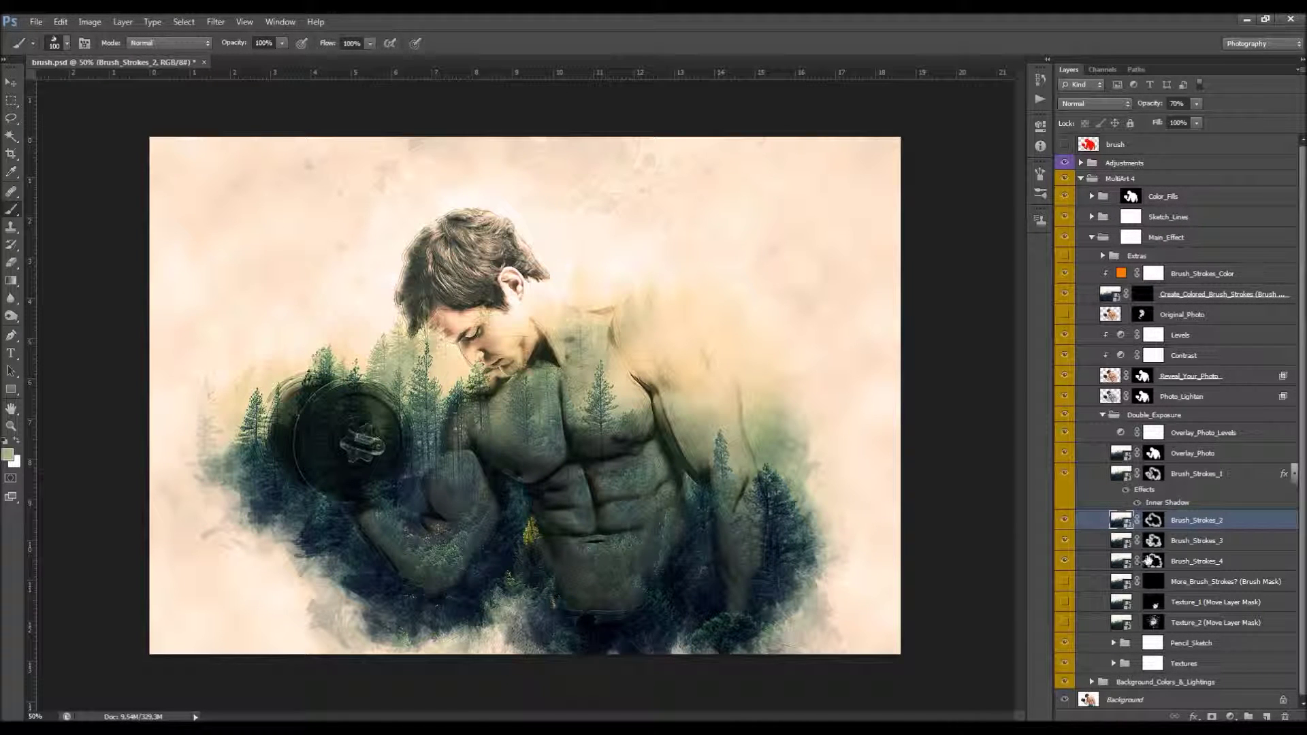
Step: Hide the Brush_Strokes_1, Brush_Strokes_2 and Brush_Strokes_3 layers so only Brush_Strokes_4 surrounds the figure
{"action": "left_click", "coordinate": [1190, 541]}
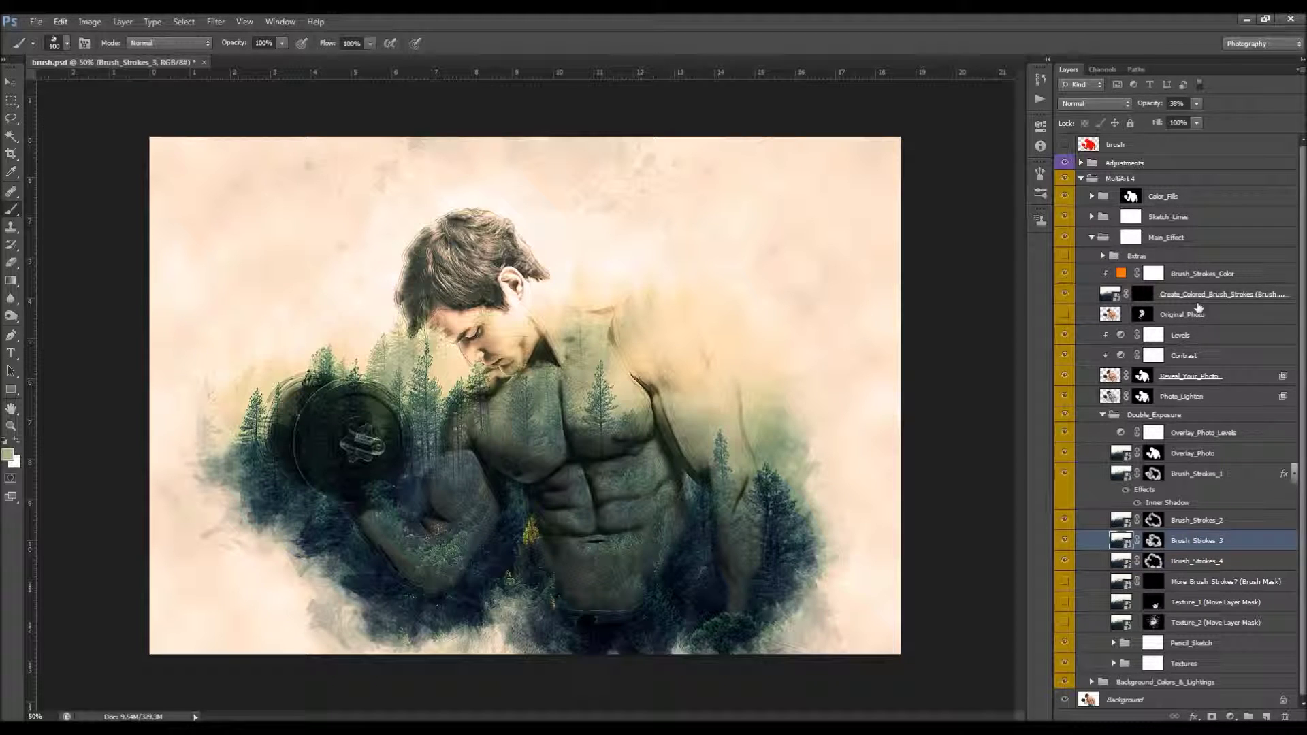
{"action": "left_click", "coordinate": [1064, 475]}
{"action": "left_click", "coordinate": [1065, 475]}
{"action": "left_click", "coordinate": [1205, 475]}
{"action": "left_click", "coordinate": [1065, 475]}
{"action": "left_click", "coordinate": [1066, 561]}
{"action": "left_click", "coordinate": [1066, 561]}
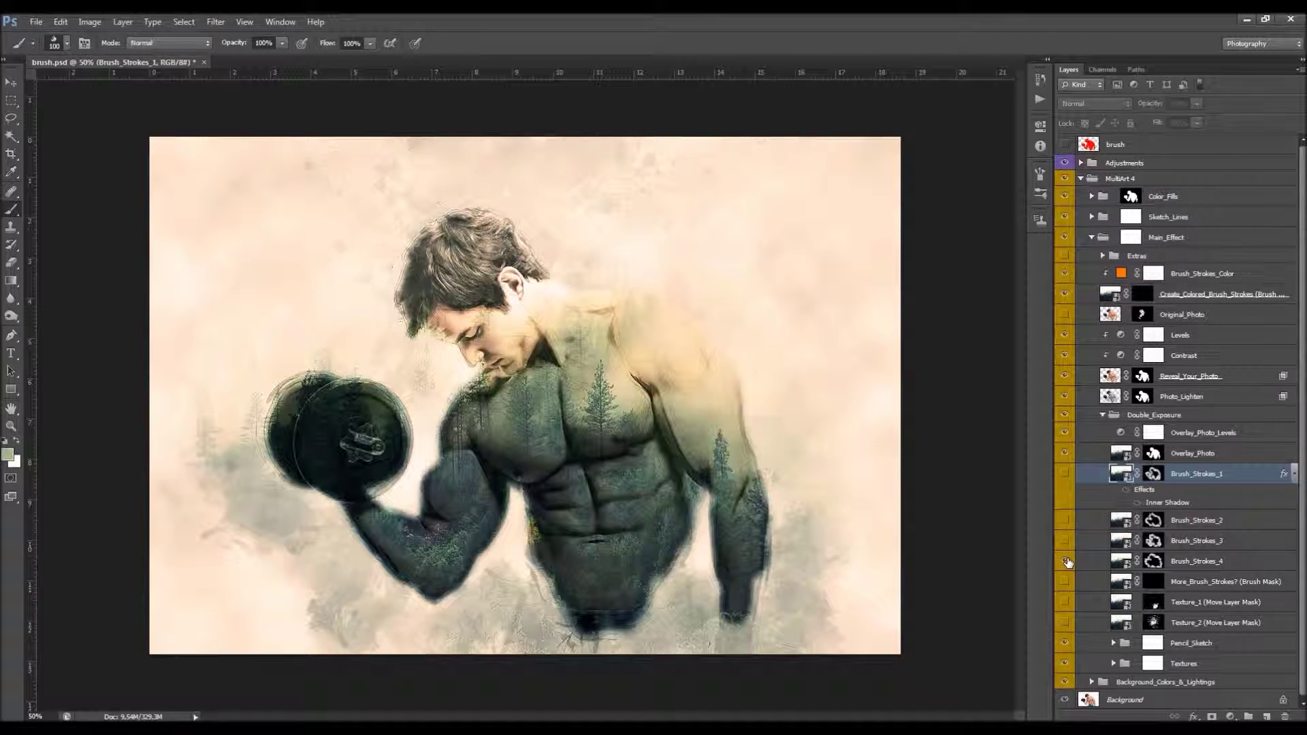
Step: Reduce the opacity of the Brush_Strokes_4 layer to 18%
{"action": "left_click", "coordinate": [1185, 562]}
{"action": "left_click", "coordinate": [1065, 561]}
{"action": "left_click_drag", "start_coordinate": [1149, 105], "coordinate": [1140, 106]}
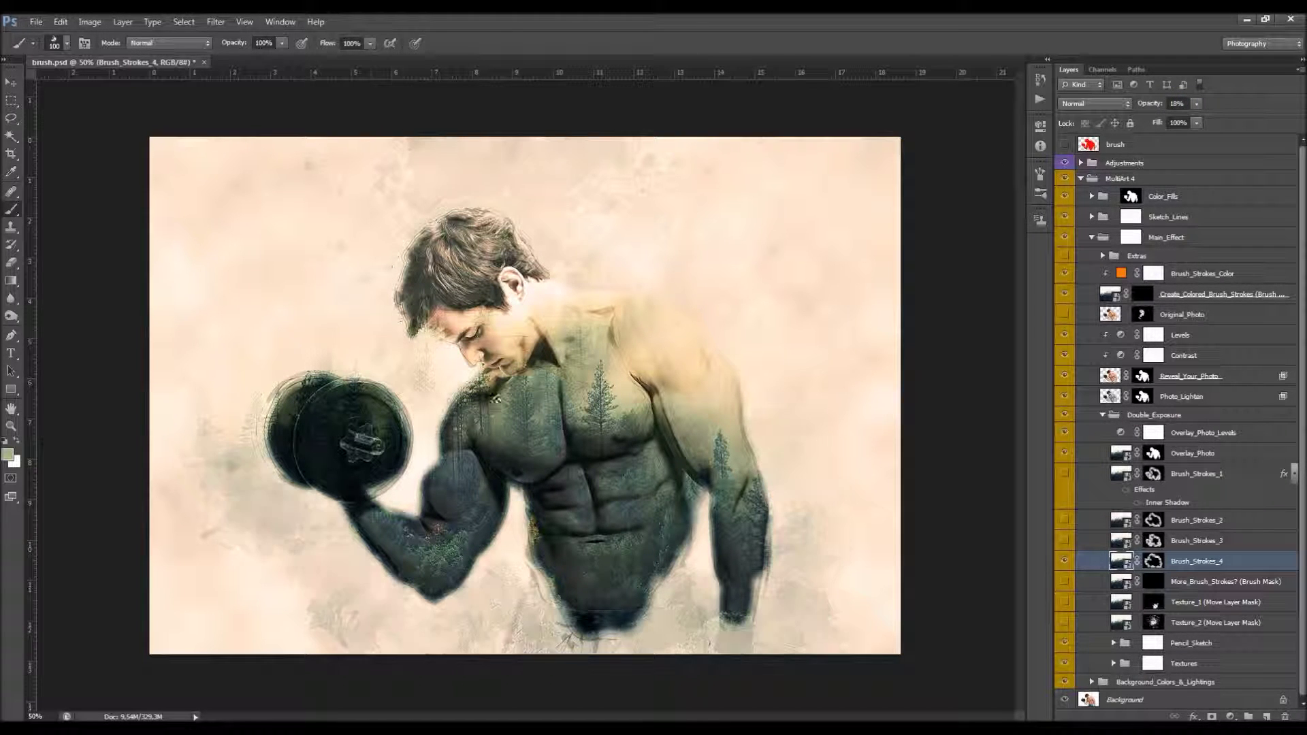
Step: Show the Brush_Strokes_3 layer and reduce its opacity to 25%
{"action": "left_click", "coordinate": [1063, 542]}
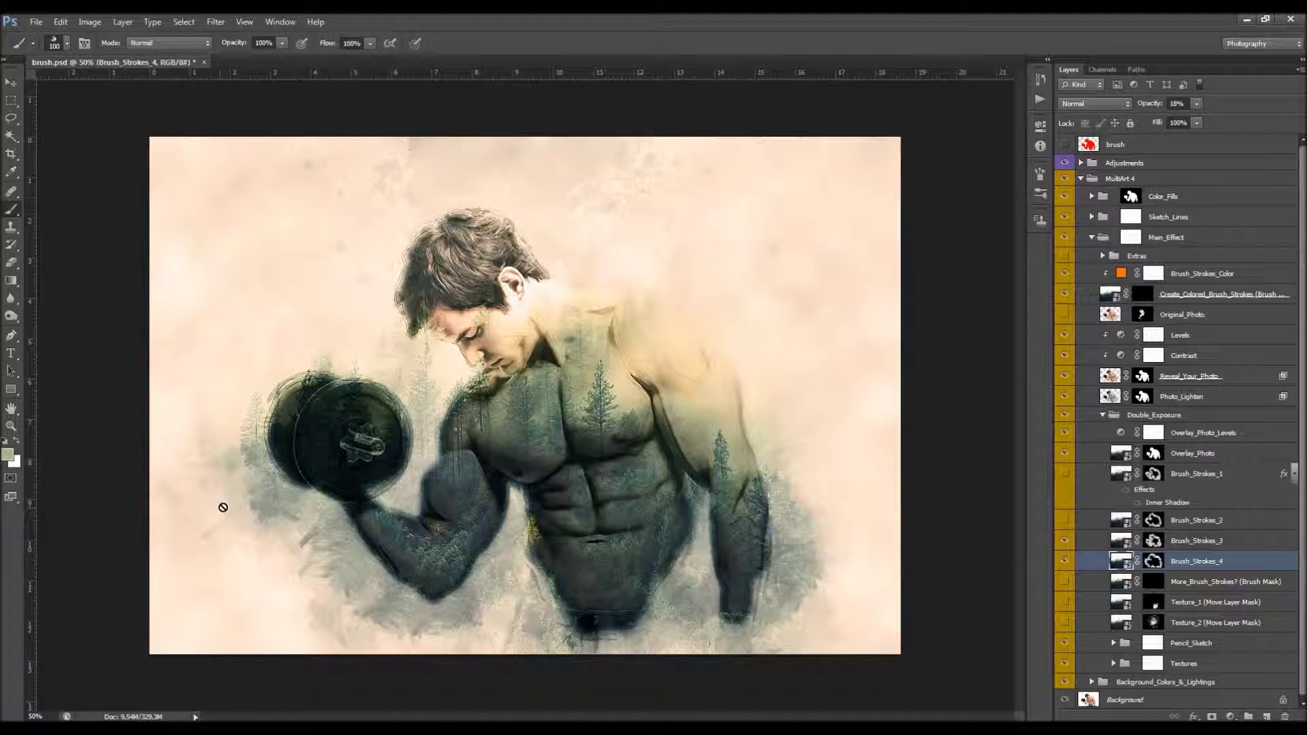
{"action": "key", "text": "v"}
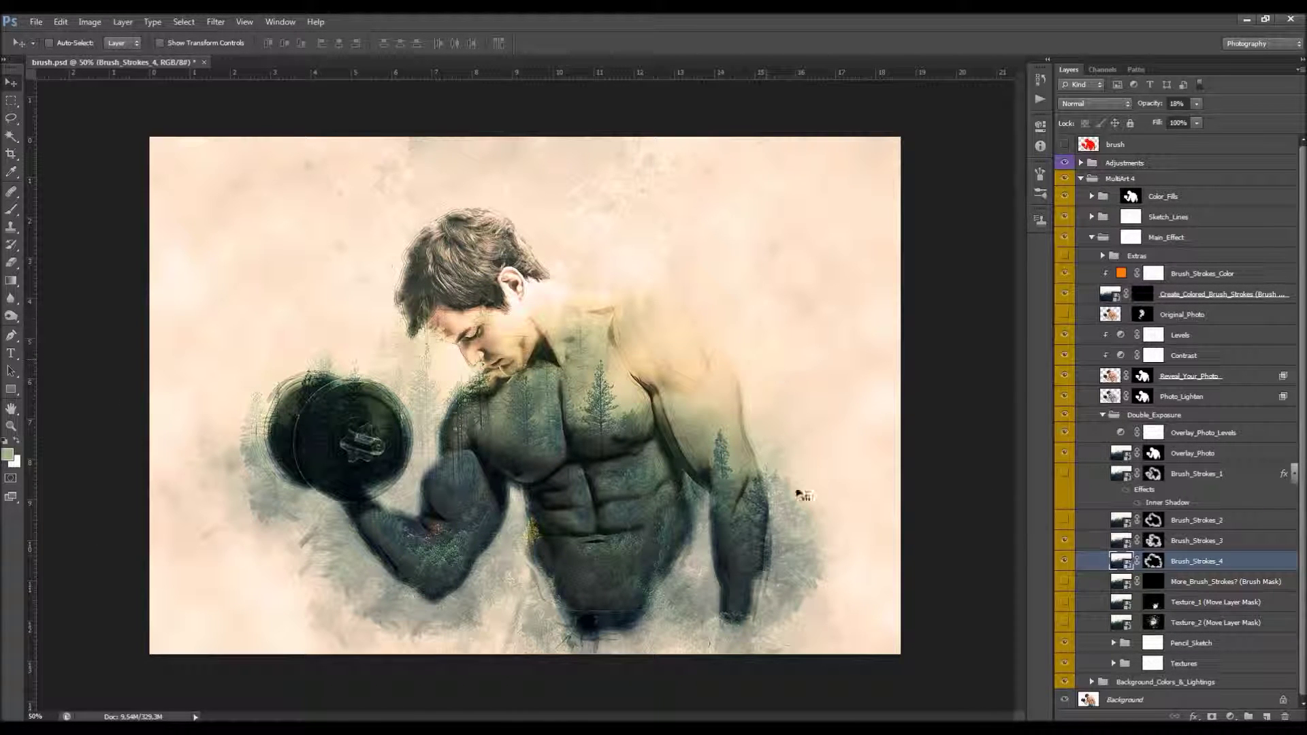
{"action": "left_click", "coordinate": [1082, 542]}
{"action": "left_click", "coordinate": [1065, 541]}
{"action": "left_click", "coordinate": [1064, 541]}
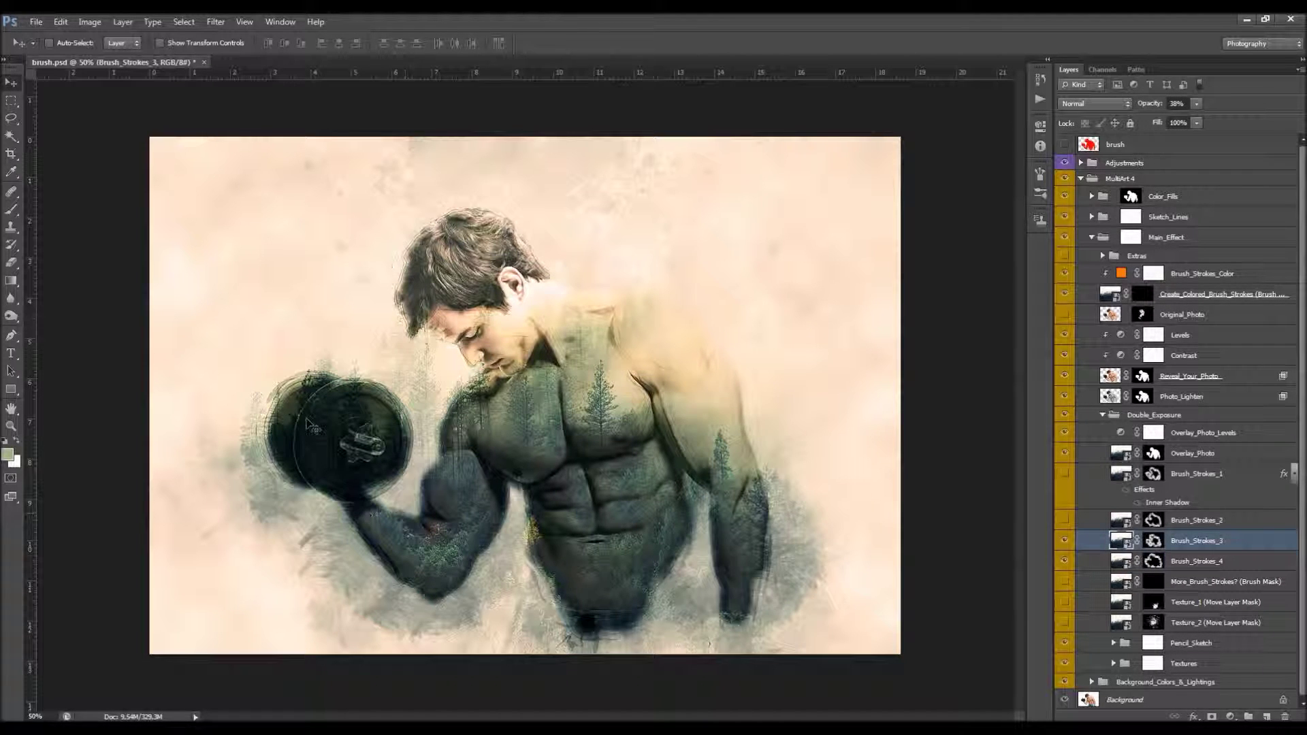
{"action": "left_click_drag", "start_coordinate": [1147, 107], "coordinate": [1137, 112]}
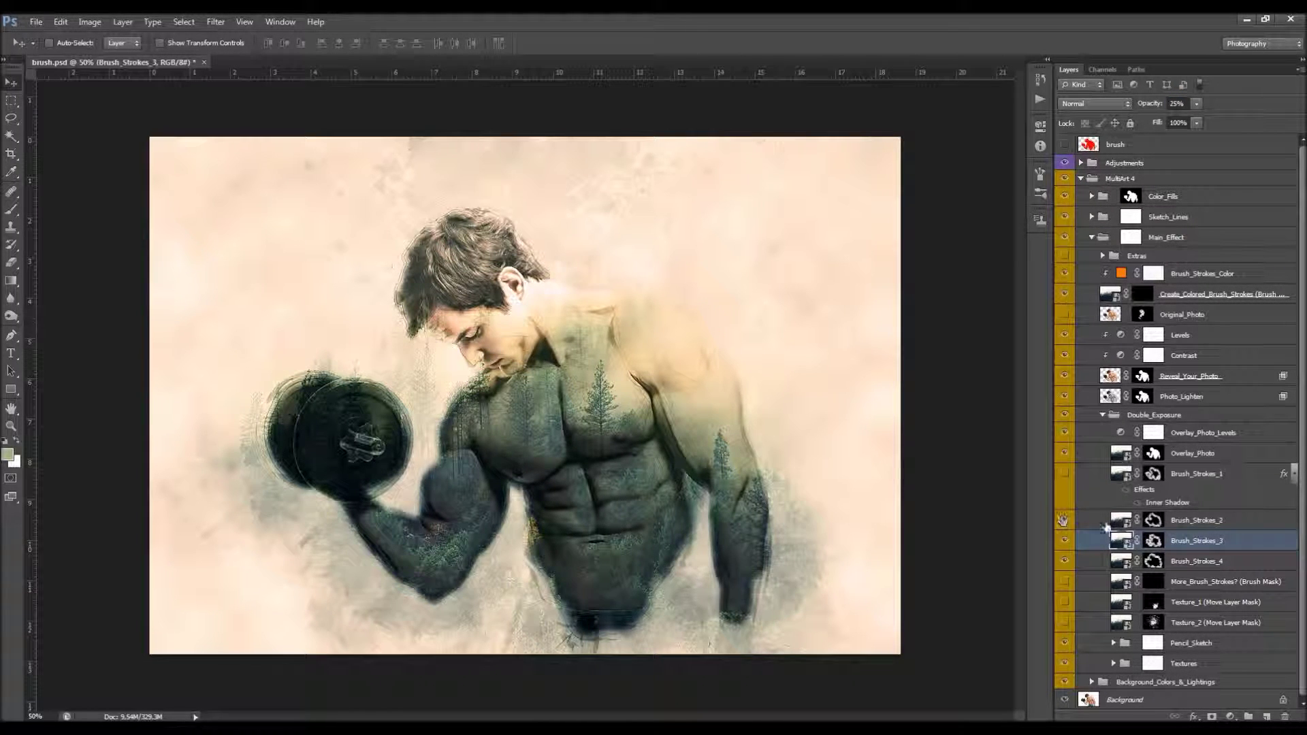
Step: Show the Brush_Strokes_2 and Brush_Strokes_1 layers again
{"action": "left_click", "coordinate": [1064, 520]}
{"action": "left_click", "coordinate": [1161, 524]}
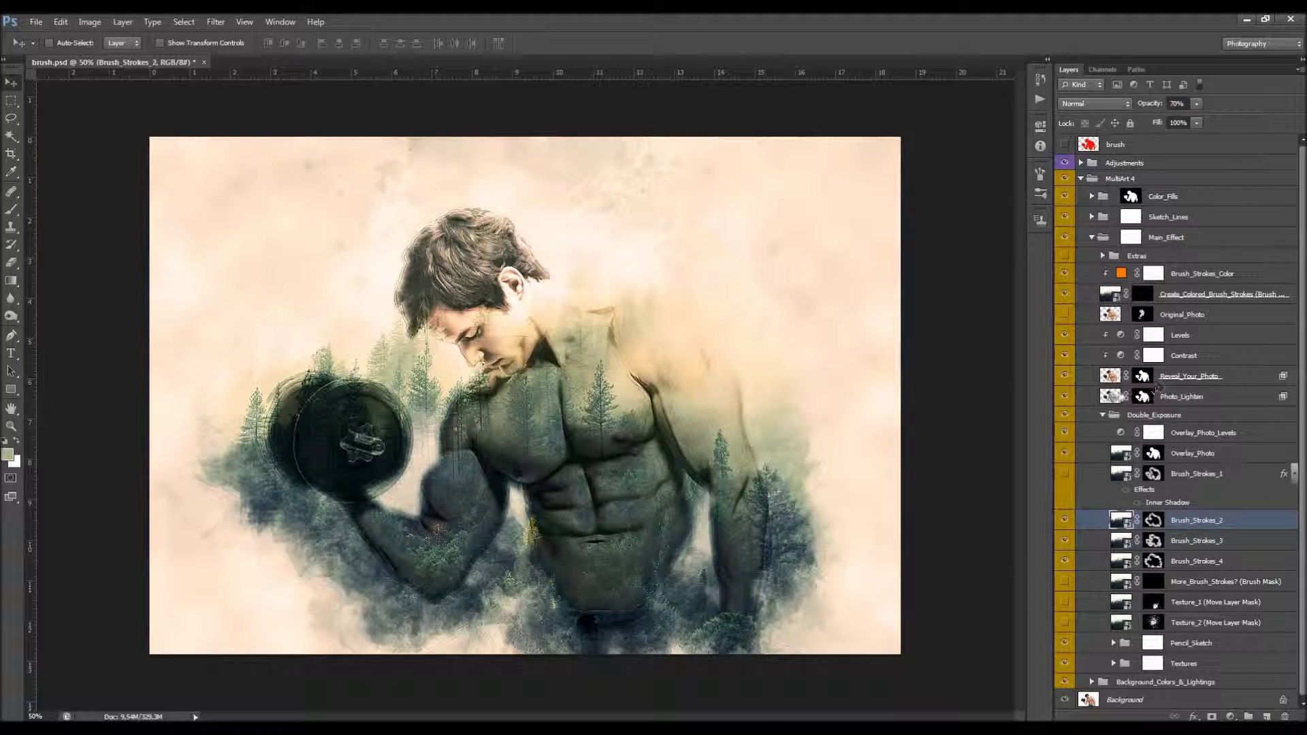
{"action": "left_click", "coordinate": [1180, 476]}
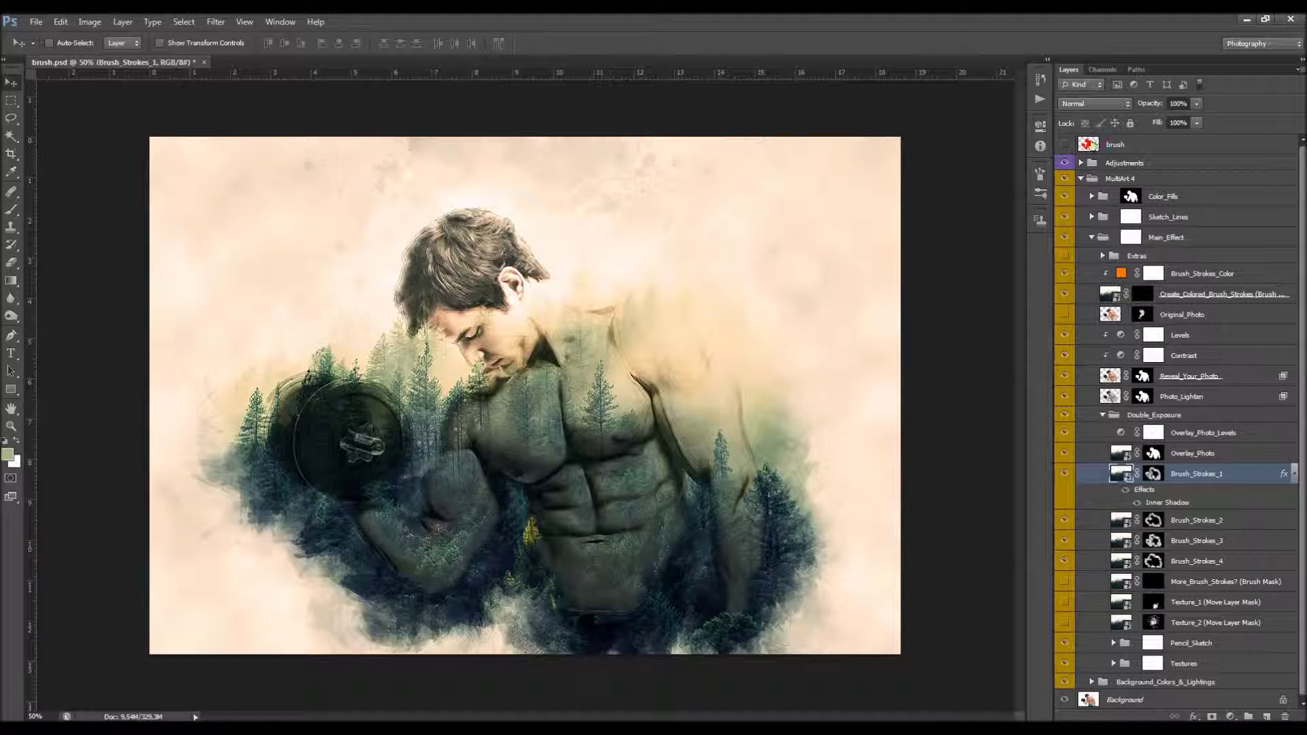
{"action": "scroll", "coordinate": [1225, 508], "scroll_direction": "down", "scroll_amount": 1}
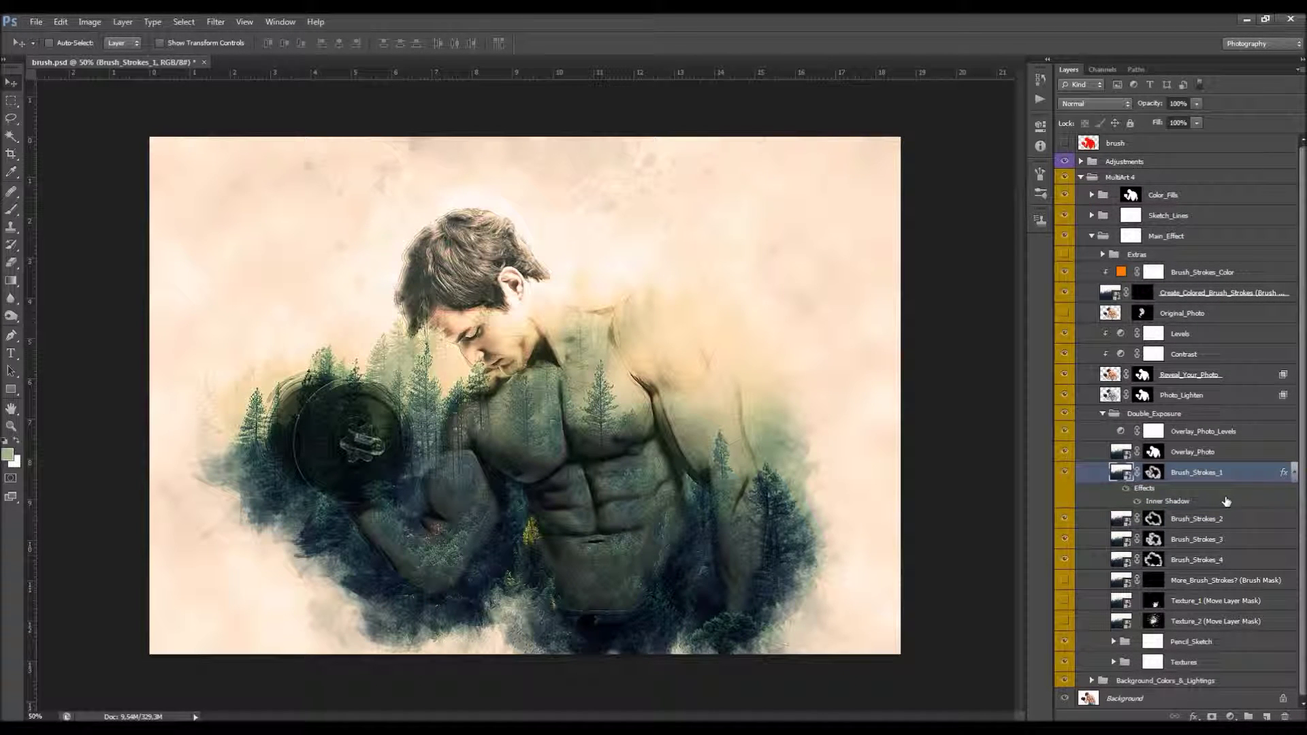
Step: Show the More_Brush_Strokes? layer, target its mask, and choose the 300 px brush for painting in white
{"action": "left_click", "coordinate": [1207, 584]}
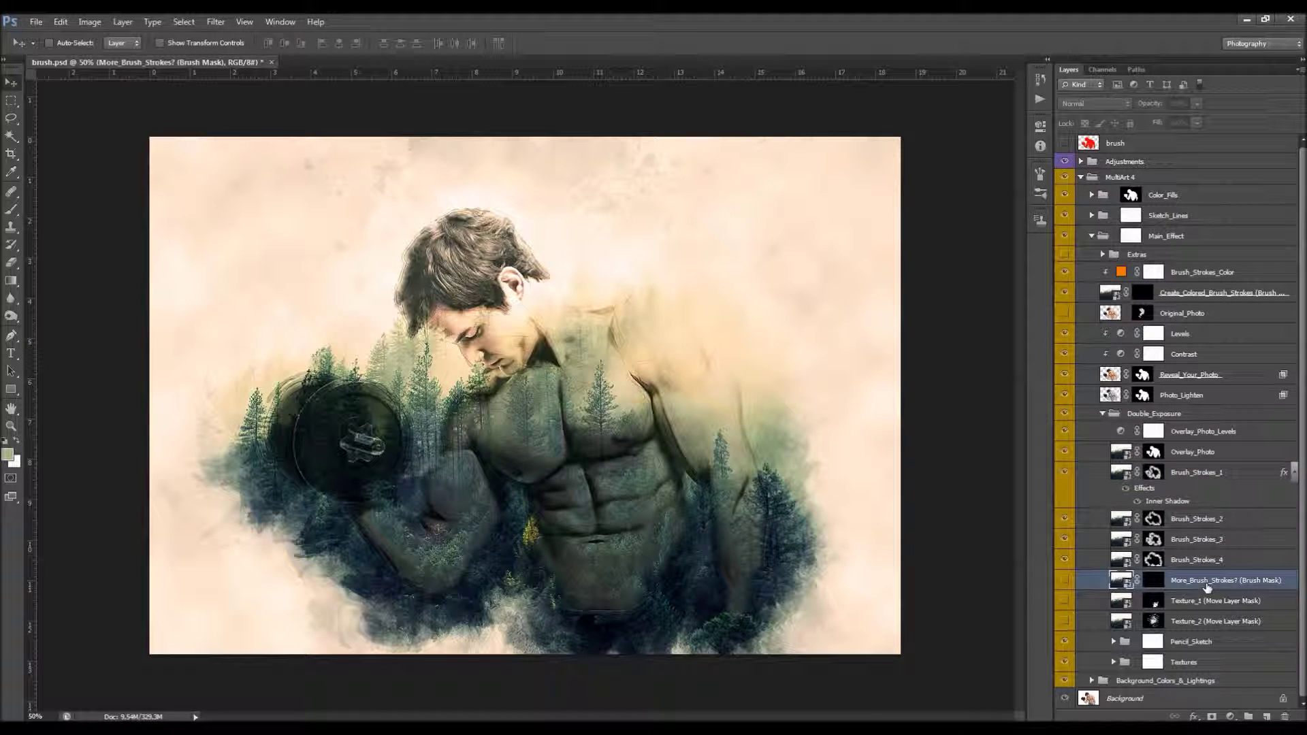
{"action": "left_click", "coordinate": [1062, 582]}
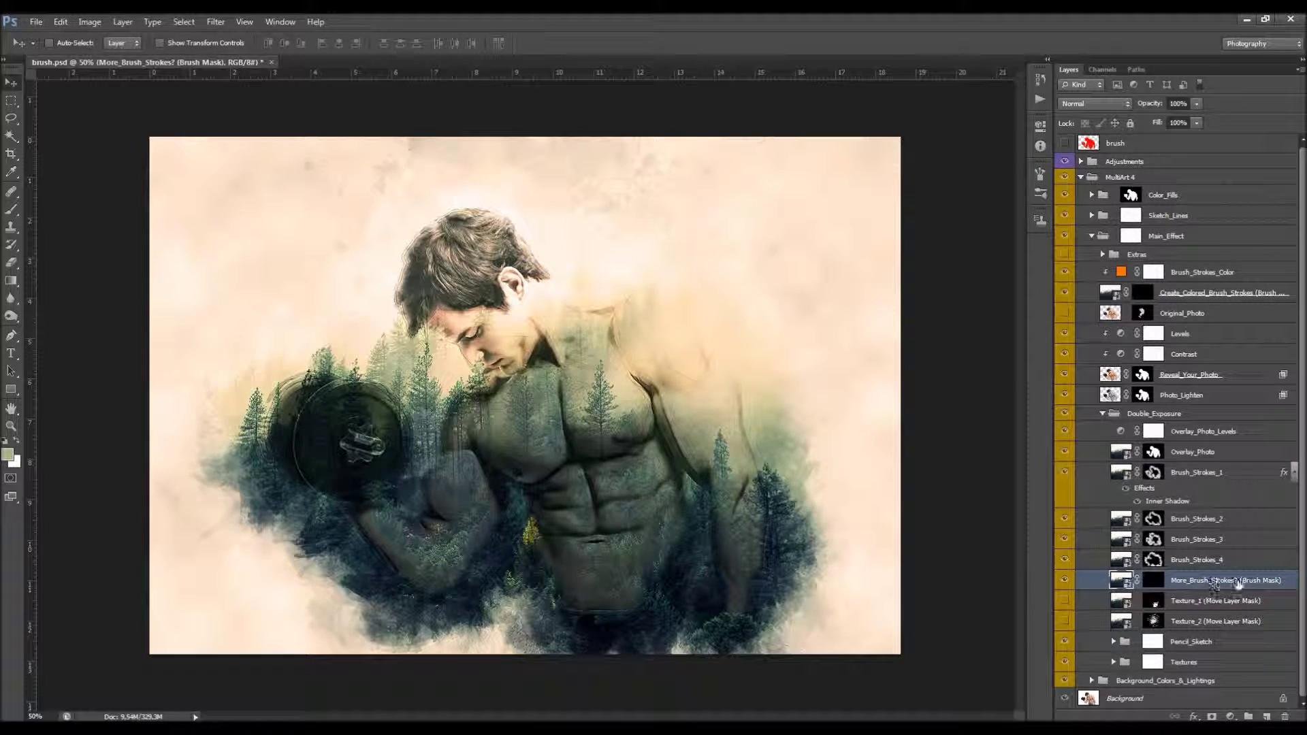
{"action": "left_click", "coordinate": [1151, 580]}
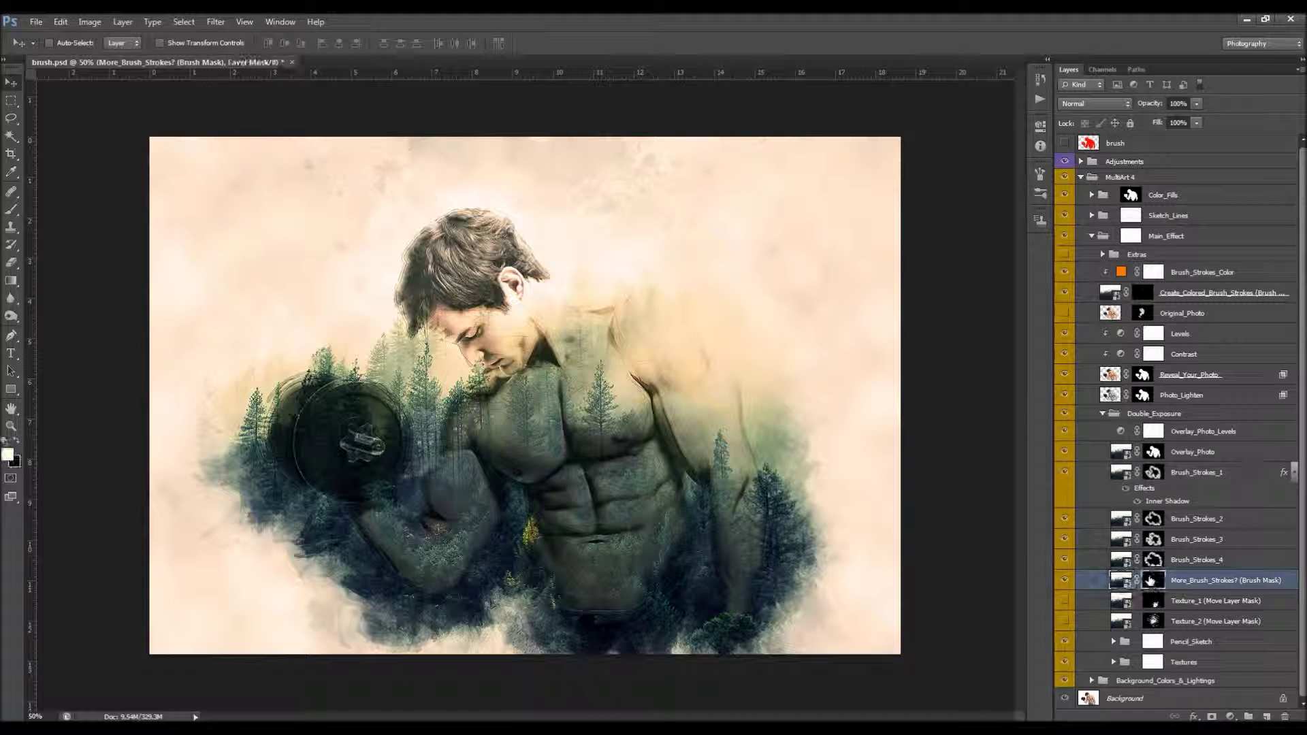
{"action": "left_click", "coordinate": [11, 209]}
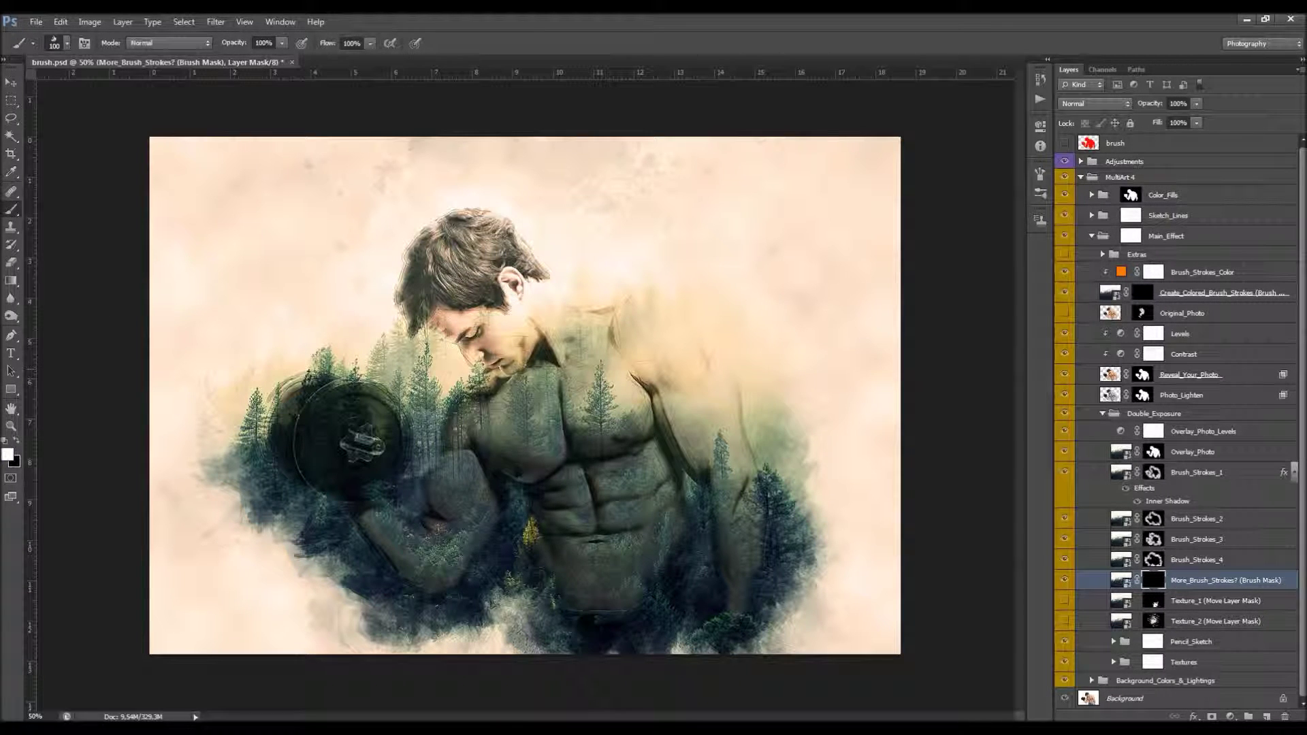
{"action": "right_click", "coordinate": [393, 369]}
{"action": "left_click", "coordinate": [520, 526]}
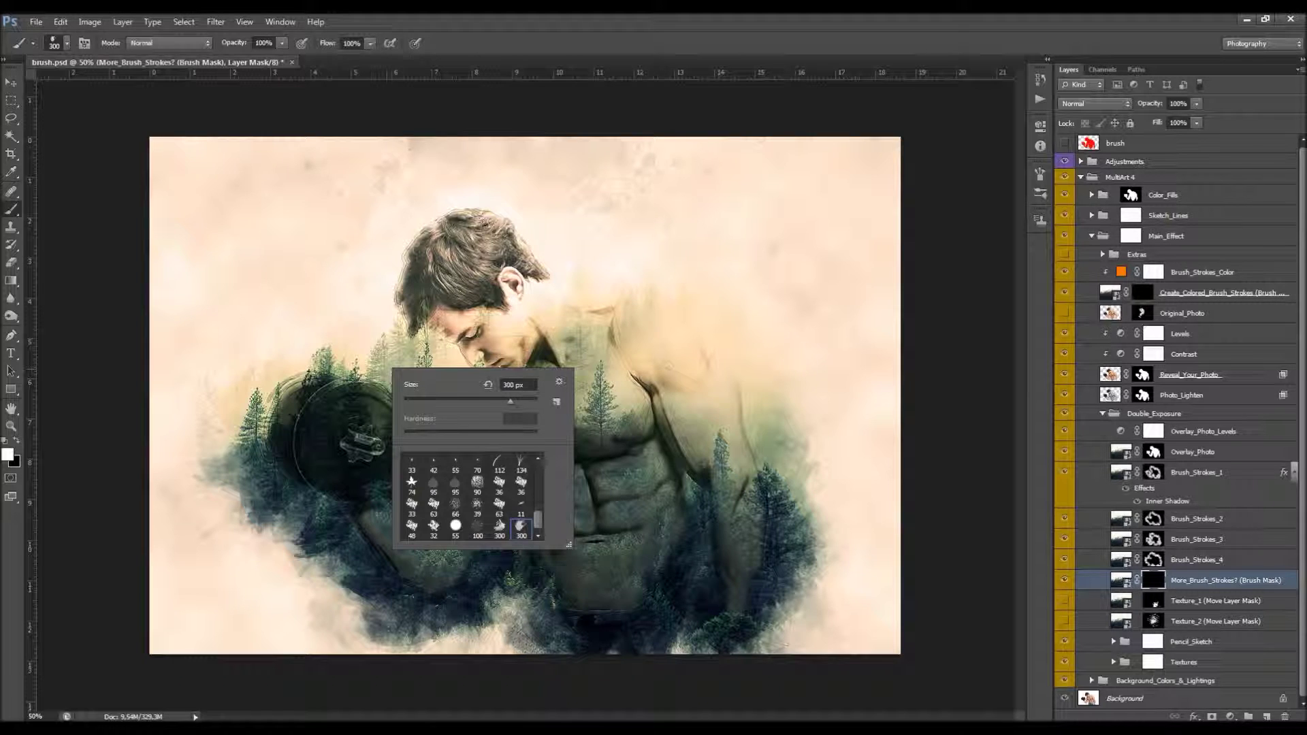
{"action": "left_click", "coordinate": [585, 51]}
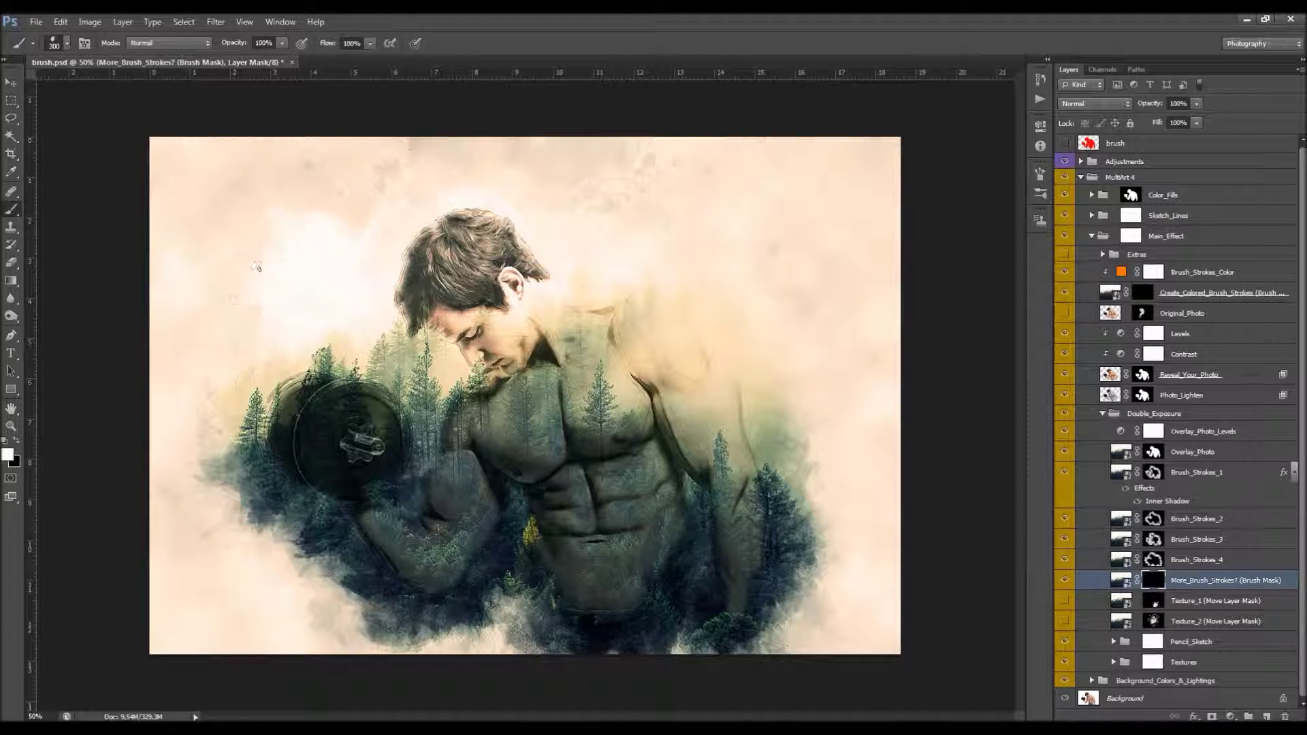
Step: Try painting the More_Brush_Strokes? mask around the whole figure at 100% brush opacity
{"action": "mouse_move", "coordinate": [191, 388]}
{"action": "left_mouse_down"}
{"action": "mouse_move", "coordinate": [204, 544]}
{"action": "mouse_move", "coordinate": [245, 613]}
{"action": "mouse_move", "coordinate": [306, 606]}
{"action": "mouse_move", "coordinate": [231, 504]}
{"action": "mouse_move", "coordinate": [435, 613]}
{"action": "mouse_move", "coordinate": [851, 579]}
{"action": "mouse_move", "coordinate": [865, 408]}
{"action": "mouse_move", "coordinate": [884, 422]}
{"action": "mouse_move", "coordinate": [855, 210]}
{"action": "mouse_move", "coordinate": [764, 193]}
{"action": "mouse_move", "coordinate": [775, 245]}
{"action": "left_mouse_up"}
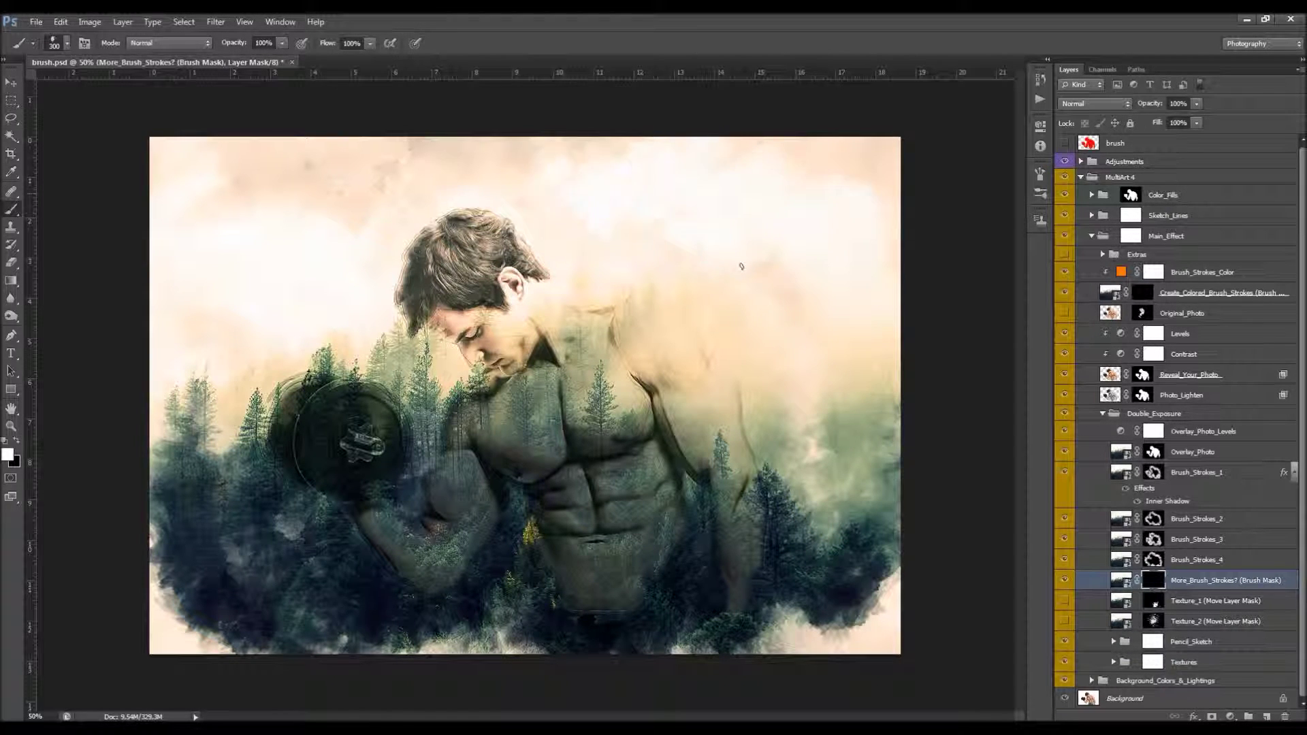
{"action": "key", "text": "ctrl+z"}
Step: Set the brush opacity to 30% and paint the More_Brush_Strokes? mask to extend the forest on both sides of the figure
{"action": "left_click_drag", "start_coordinate": [242, 45], "coordinate": [237, 47]}
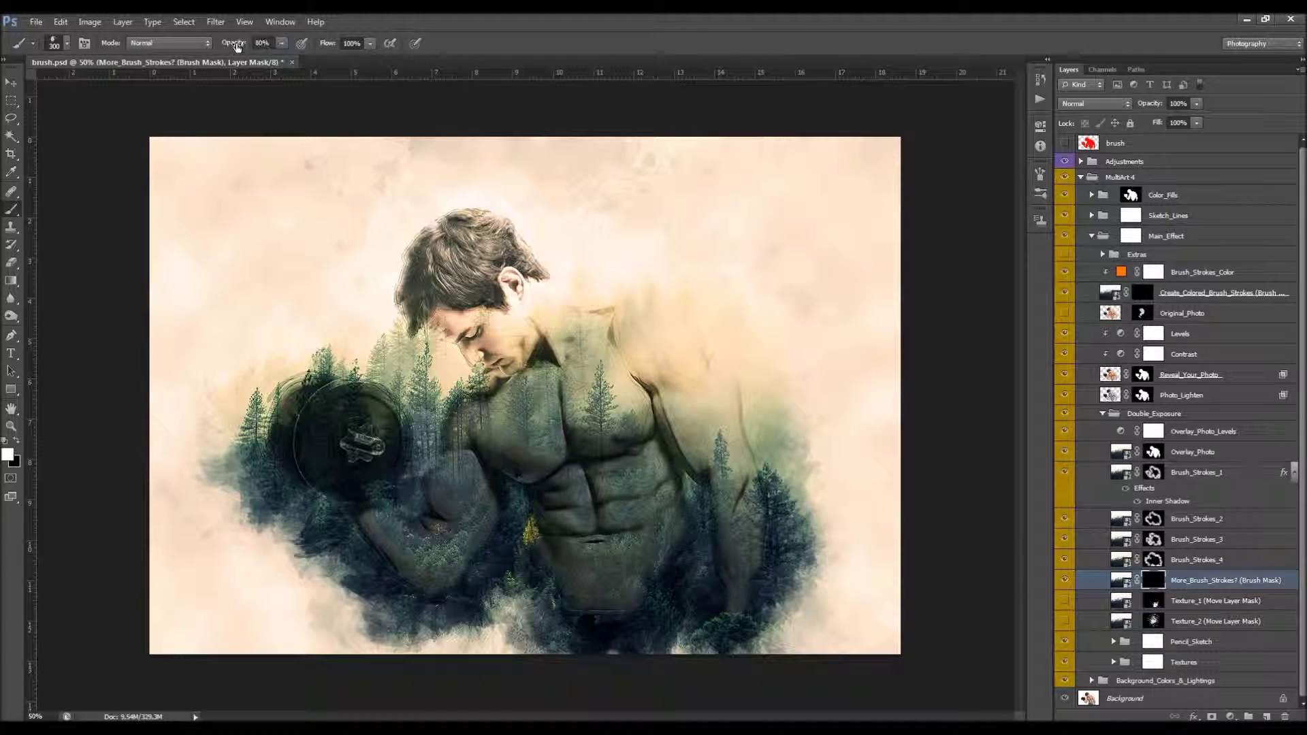
{"action": "key", "text": "3"}
{"action": "mouse_move", "coordinate": [199, 482]}
{"action": "left_mouse_down"}
{"action": "mouse_move", "coordinate": [189, 536]}
{"action": "mouse_move", "coordinate": [265, 619]}
{"action": "mouse_move", "coordinate": [170, 626]}
{"action": "left_mouse_up"}
{"action": "mouse_move", "coordinate": [184, 576]}
{"action": "left_mouse_down"}
{"action": "mouse_move", "coordinate": [218, 599]}
{"action": "mouse_move", "coordinate": [204, 504]}
{"action": "mouse_move", "coordinate": [307, 605]}
{"action": "mouse_move", "coordinate": [204, 477]}
{"action": "mouse_move", "coordinate": [225, 524]}
{"action": "left_mouse_up"}
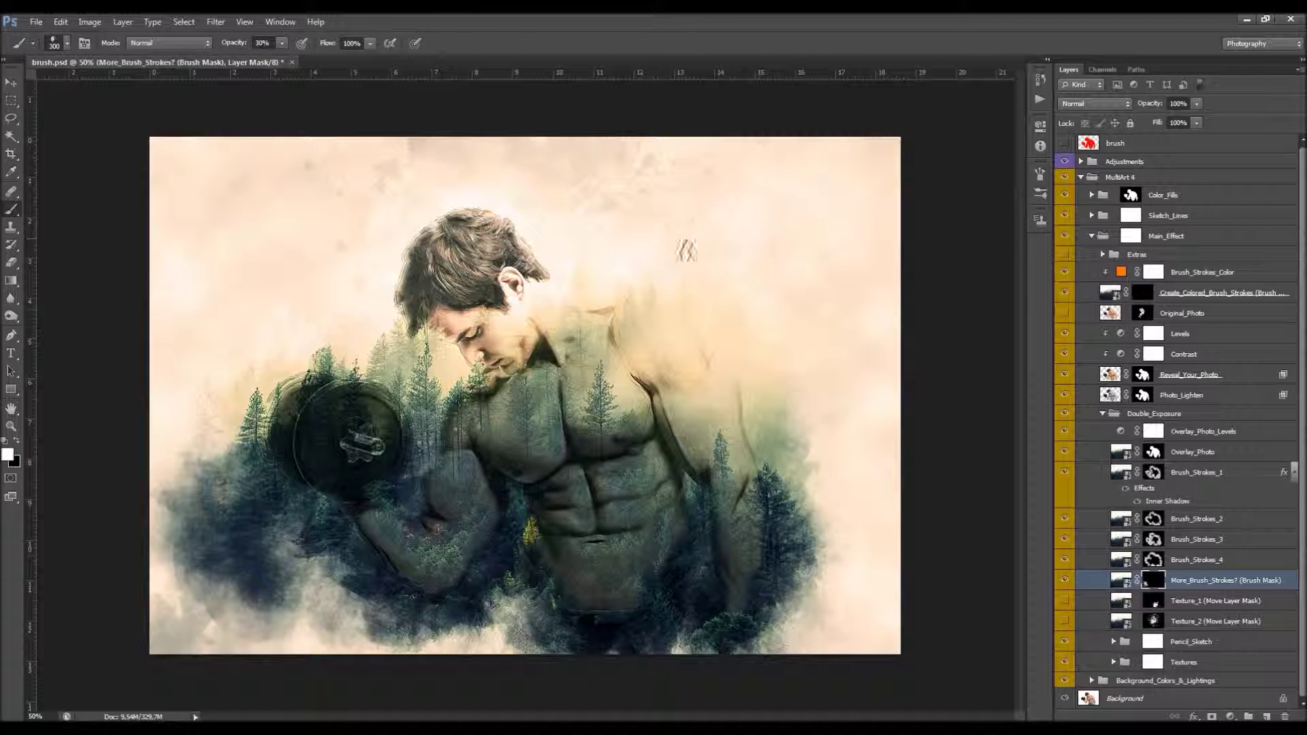
{"action": "mouse_move", "coordinate": [806, 443]}
{"action": "left_mouse_down"}
{"action": "mouse_move", "coordinate": [844, 544]}
{"action": "mouse_move", "coordinate": [790, 619]}
{"action": "mouse_move", "coordinate": [873, 611]}
{"action": "mouse_move", "coordinate": [874, 640]}
{"action": "mouse_move", "coordinate": [833, 534]}
{"action": "mouse_move", "coordinate": [804, 616]}
{"action": "mouse_move", "coordinate": [864, 633]}
{"action": "mouse_move", "coordinate": [783, 559]}
{"action": "mouse_move", "coordinate": [797, 518]}
{"action": "mouse_move", "coordinate": [844, 531]}
{"action": "left_mouse_up"}
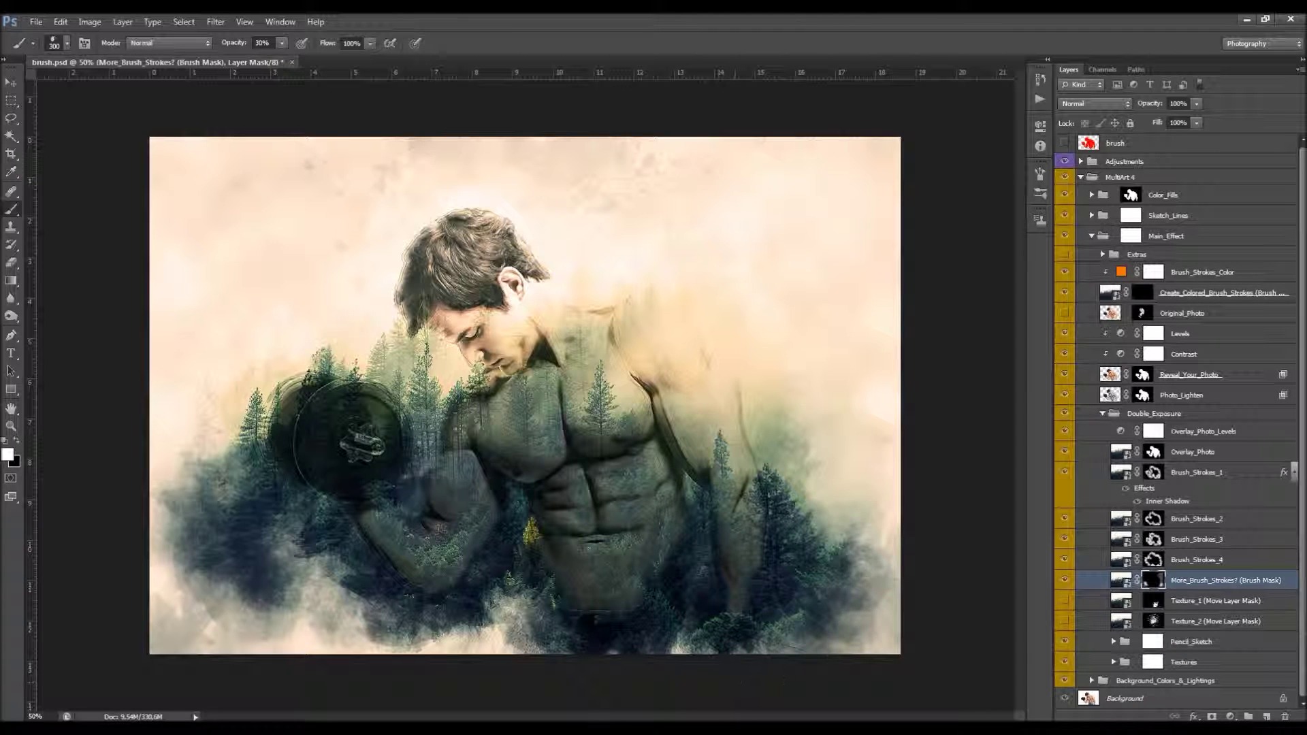
Step: Hide the More_Brush_Strokes? layer and show the Texture_1 and Texture_2 layers
{"action": "left_click", "coordinate": [1065, 580]}
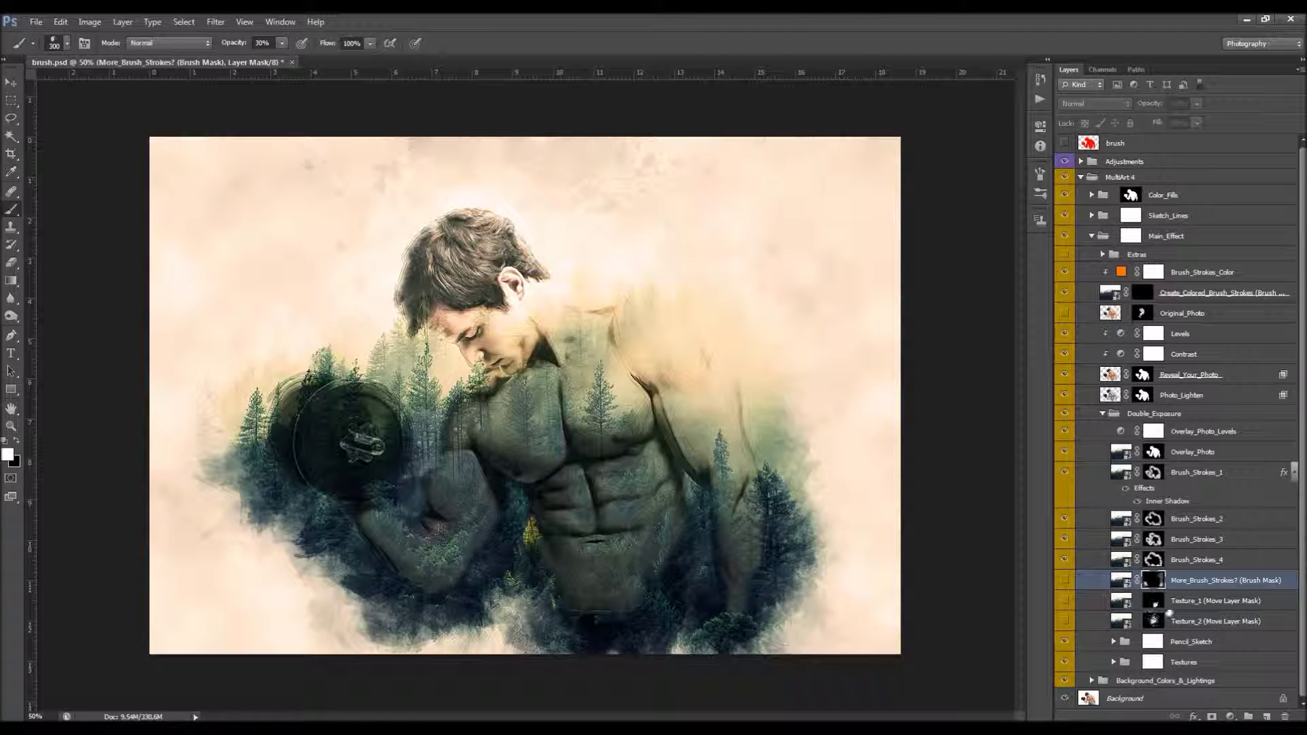
{"action": "left_click", "coordinate": [1184, 602]}
{"action": "left_click", "coordinate": [1063, 601]}
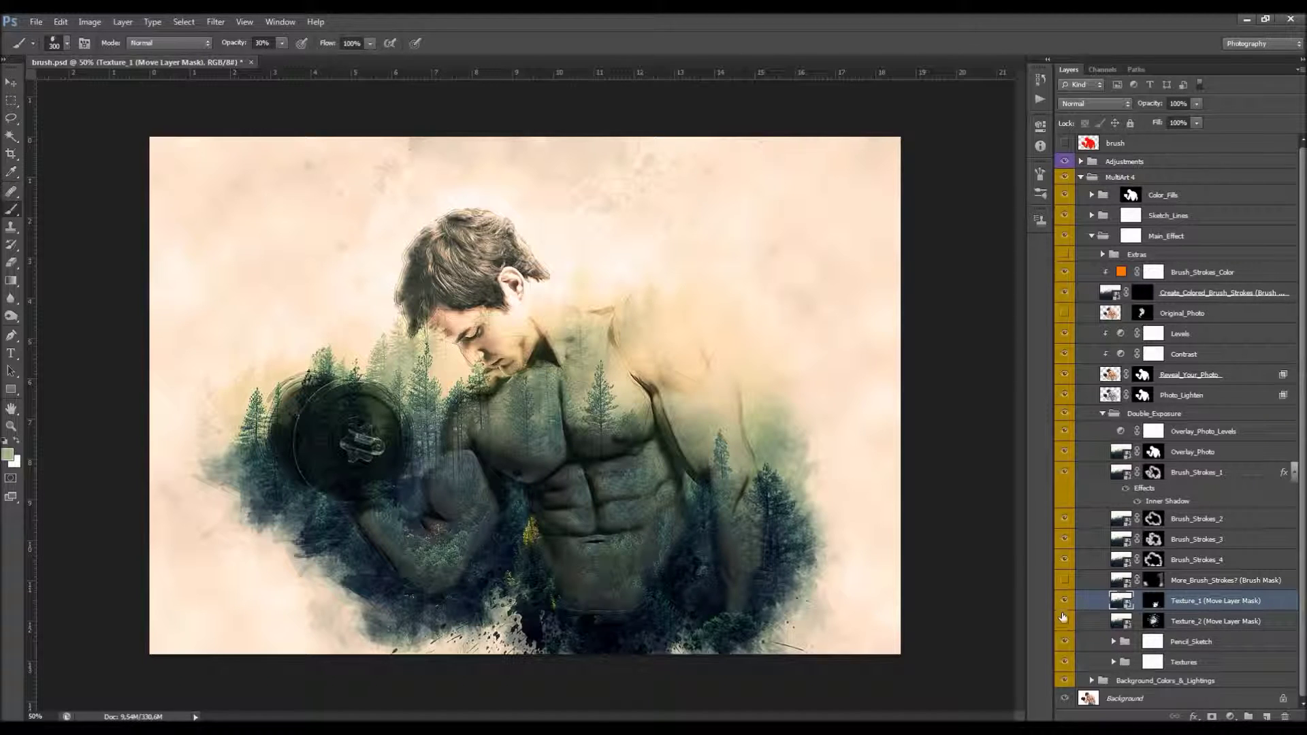
{"action": "left_click", "coordinate": [1064, 620]}
Step: Try moving the Texture_1 layer mask so its splatters fall around and below the dumbbell
{"action": "key", "text": "v"}
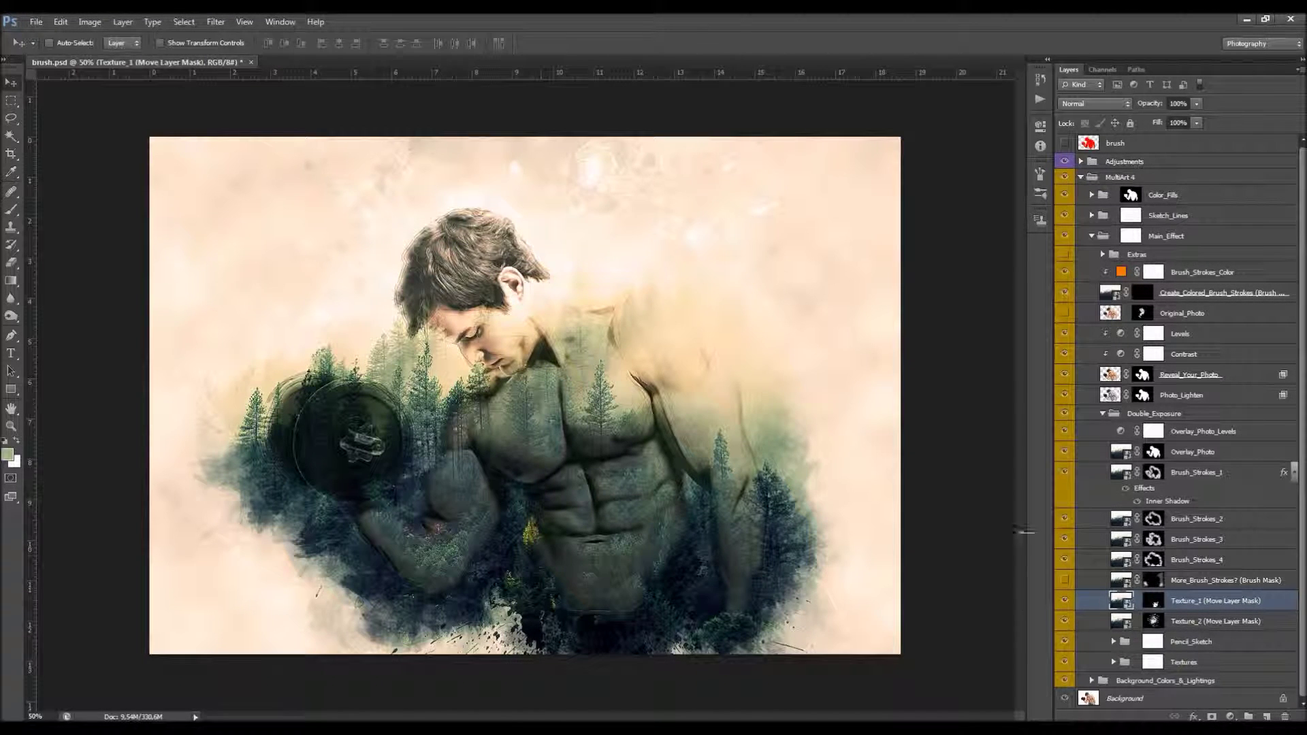
{"action": "left_click", "coordinate": [1151, 602]}
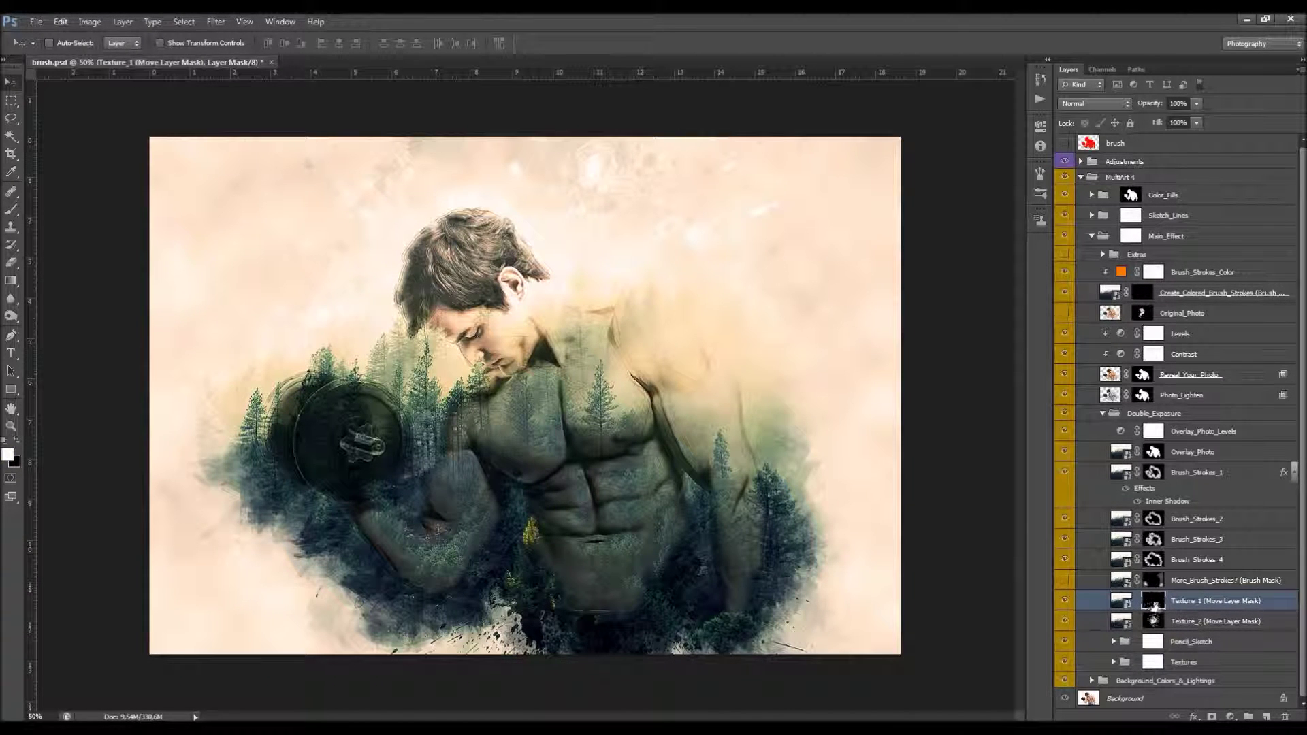
{"action": "left_click_drag", "start_coordinate": [565, 418], "coordinate": [310, 246]}
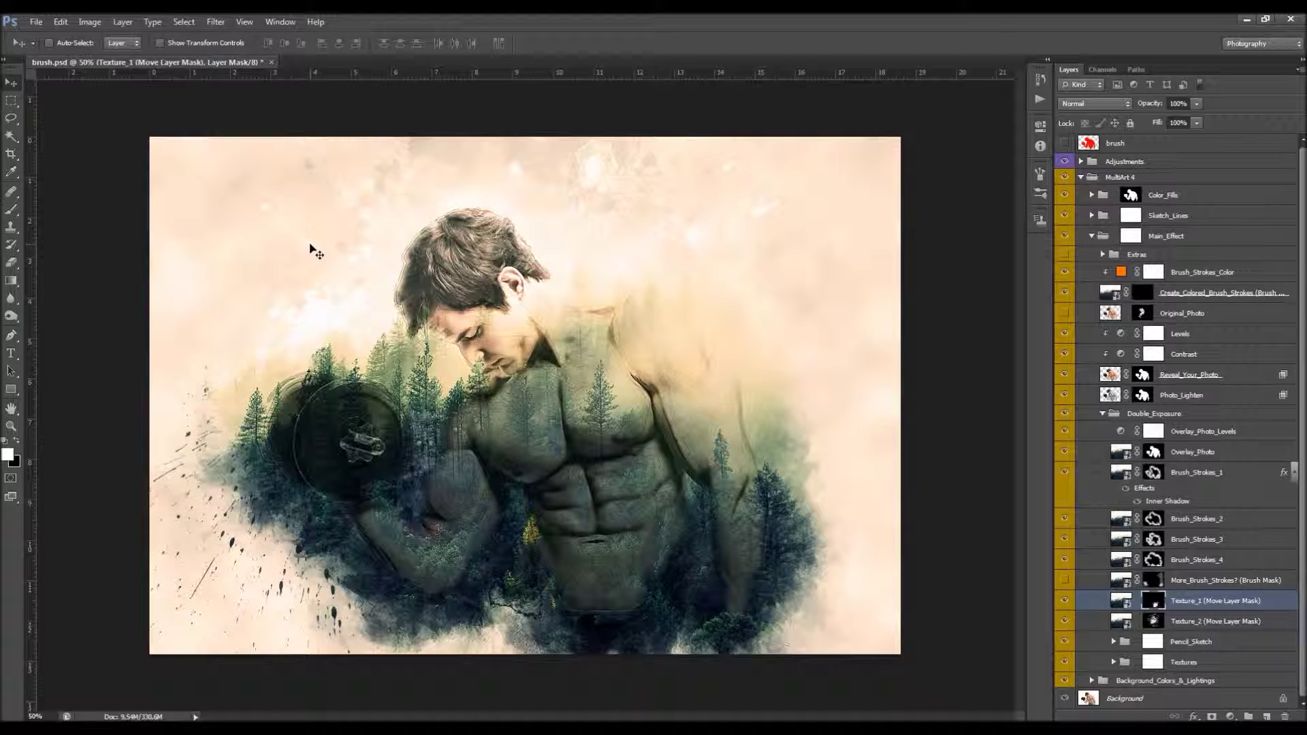
{"action": "key", "text": "ctrl+z"}
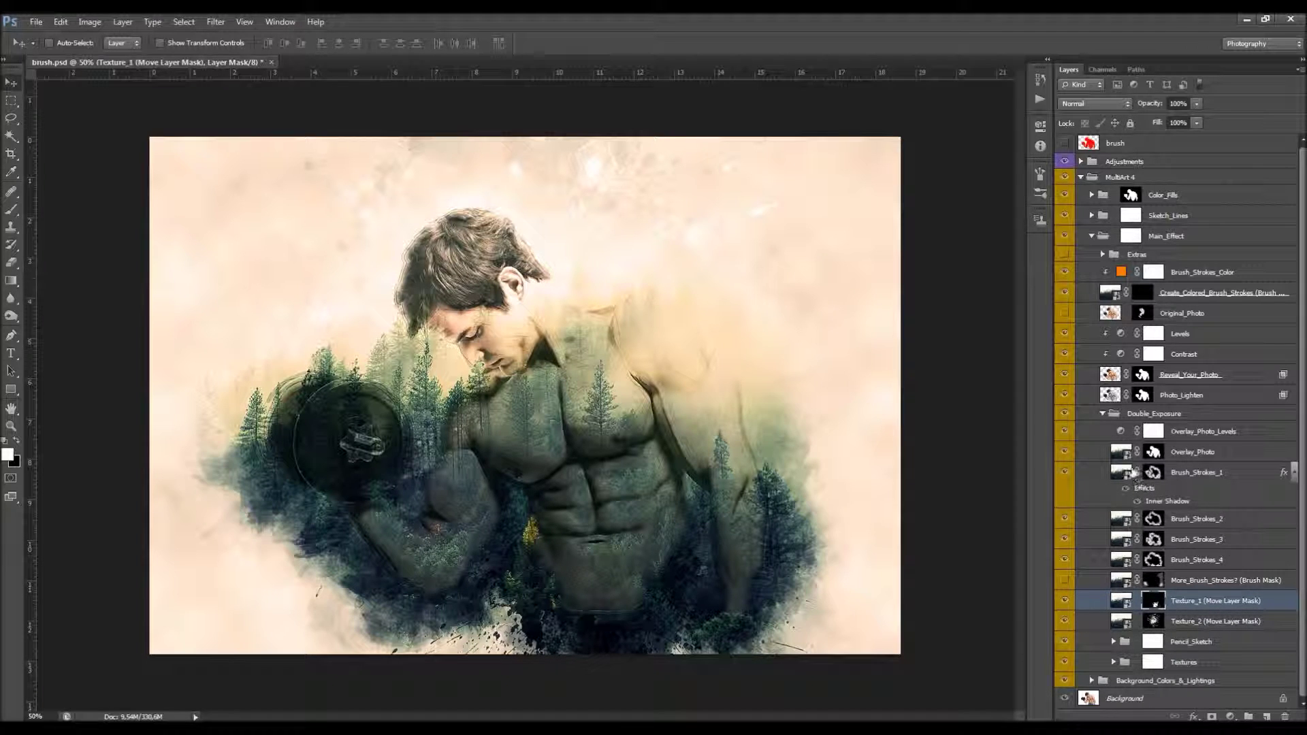
Step: Open the contents of the Overlay_Photo smart object and compare the forest photo with the brush.psd composite
{"action": "left_click", "coordinate": [1121, 453]}
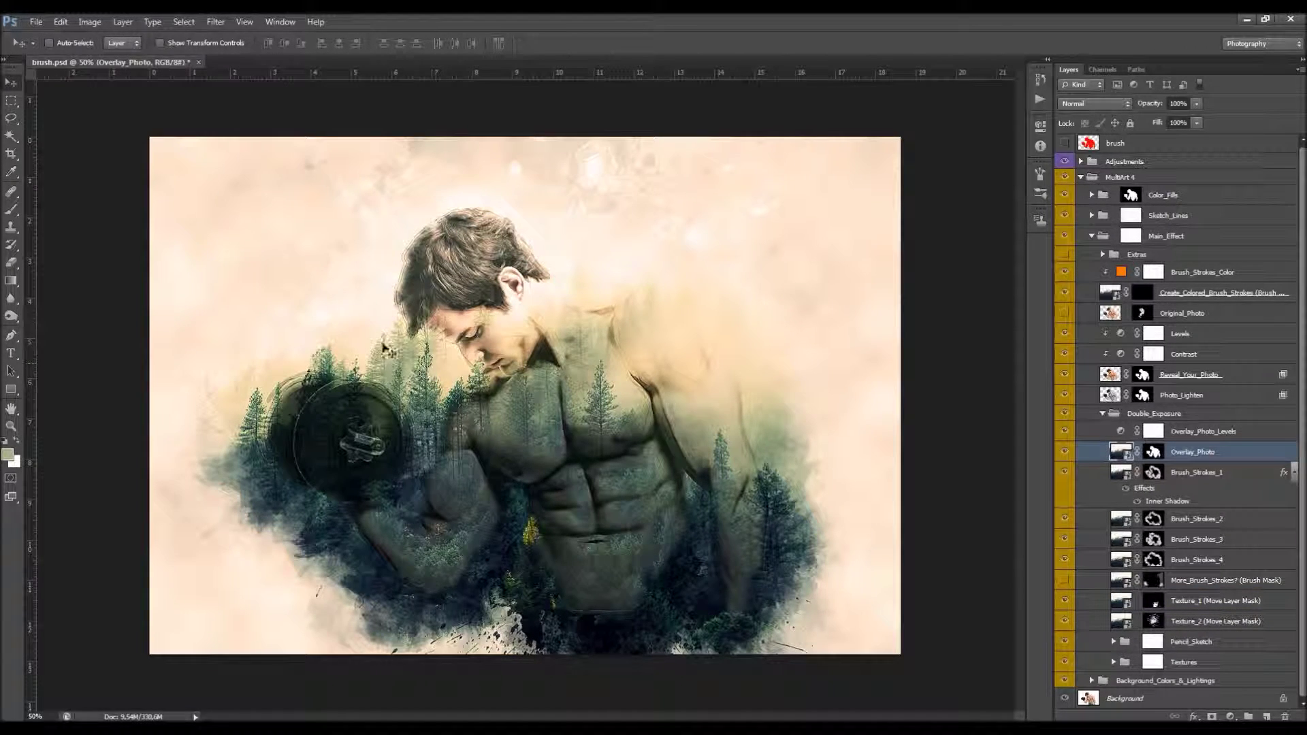
{"action": "double_click", "coordinate": [1122, 453]}
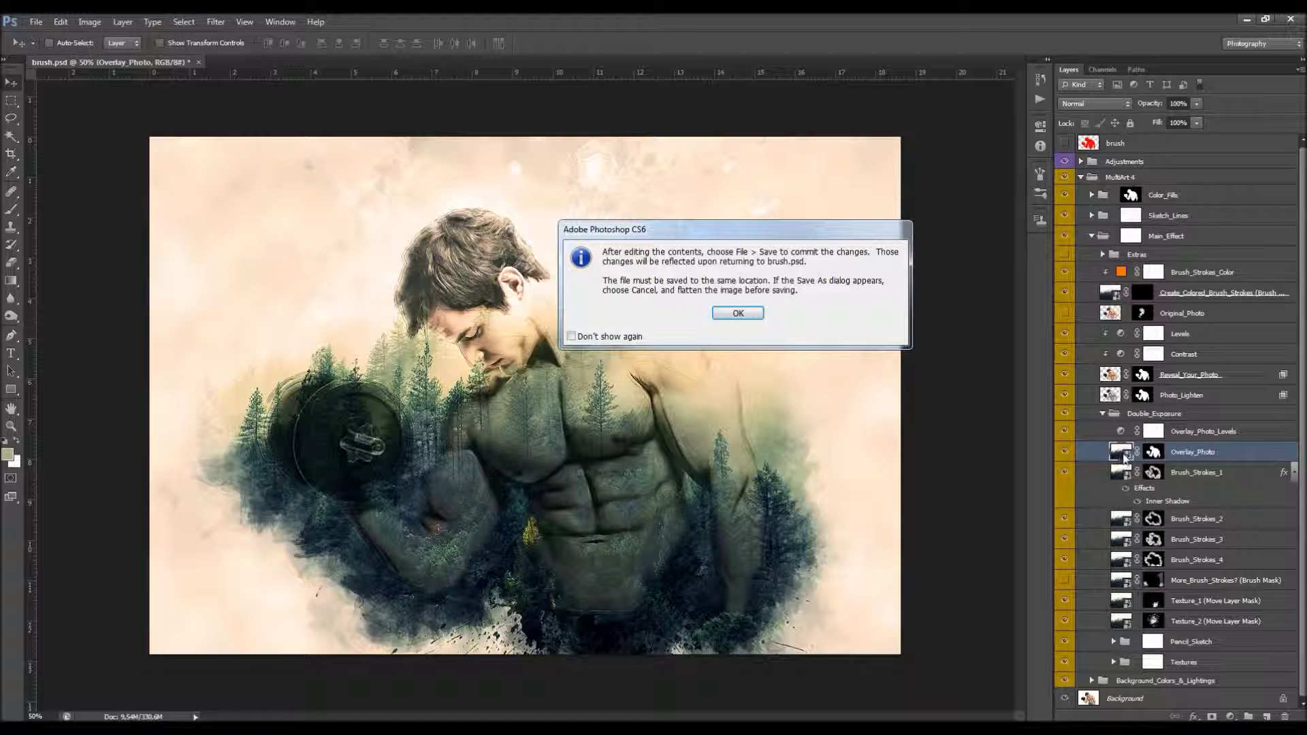
{"action": "left_click", "coordinate": [749, 314]}
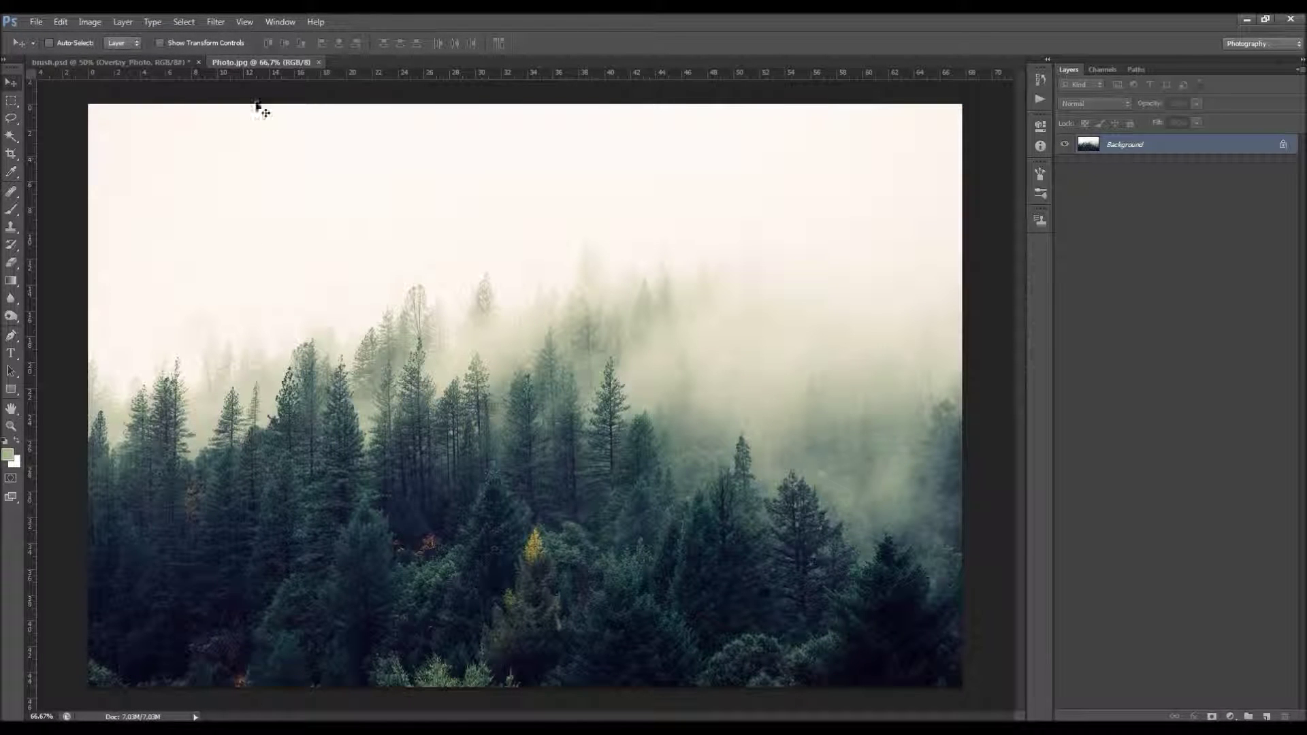
{"action": "left_click", "coordinate": [139, 62]}
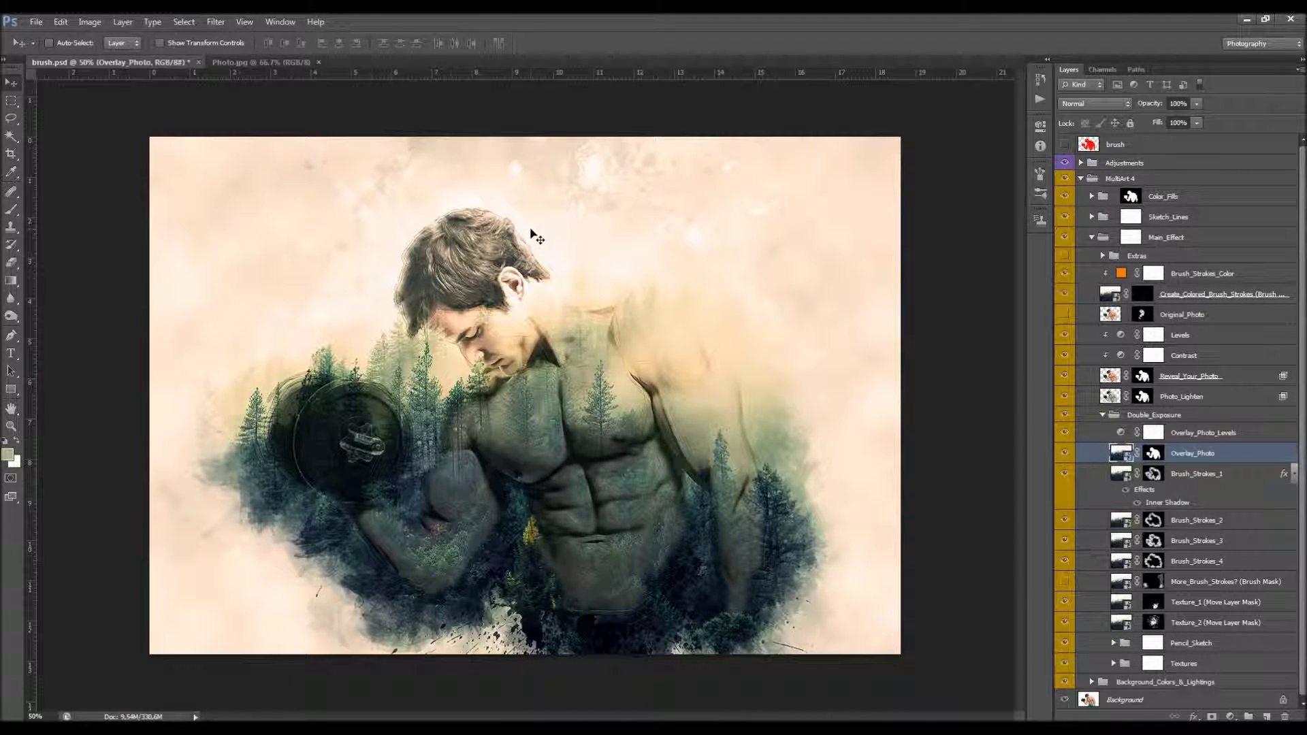
{"action": "left_click", "coordinate": [279, 63]}
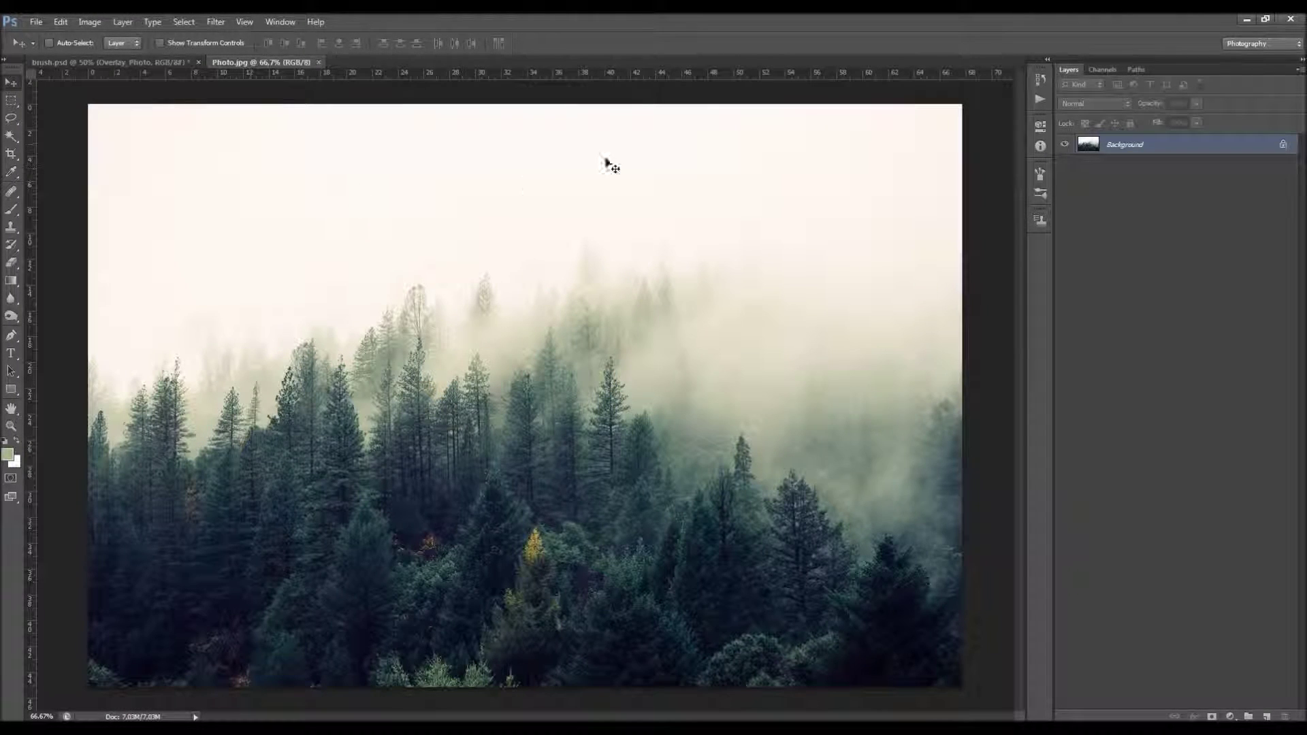
{"action": "left_click", "coordinate": [153, 62]}
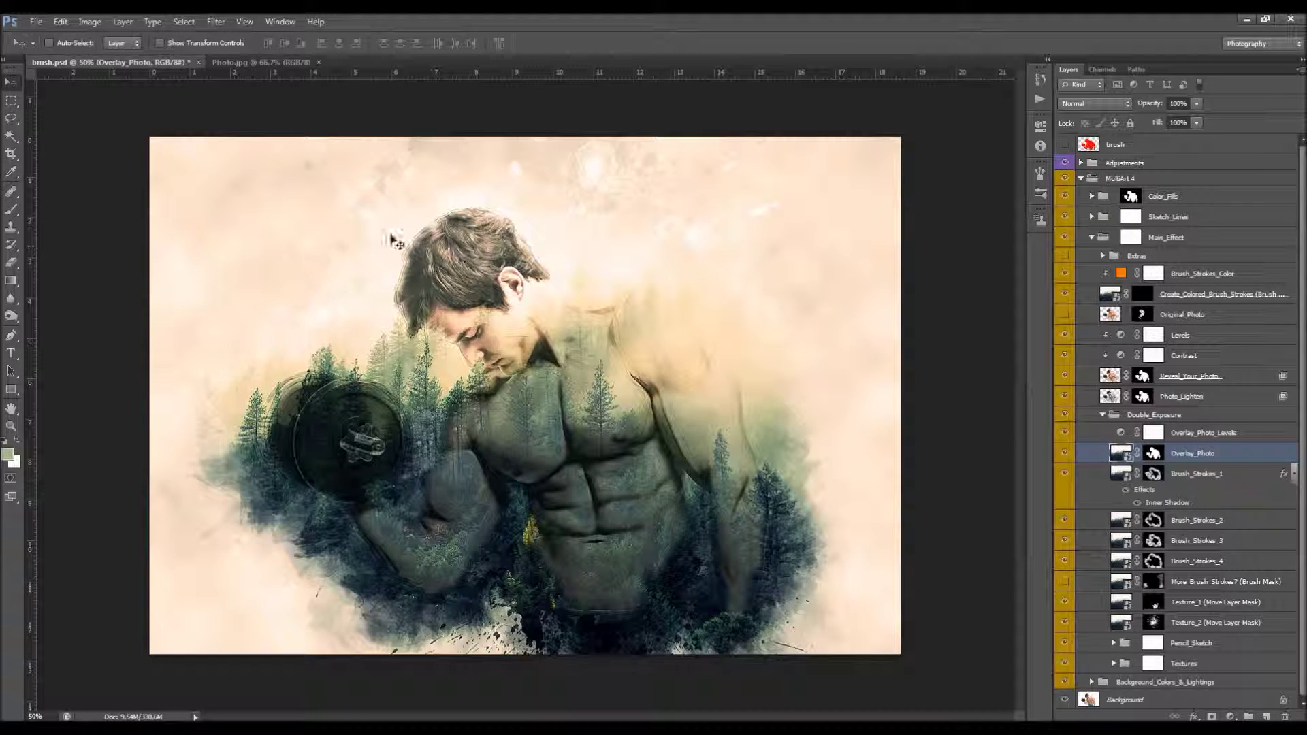
{"action": "left_click", "coordinate": [291, 66]}
Step: Set up the Burn tool on Photo.jpg with a 250 px brush and the range set to Highlights
{"action": "left_click", "coordinate": [17, 318]}
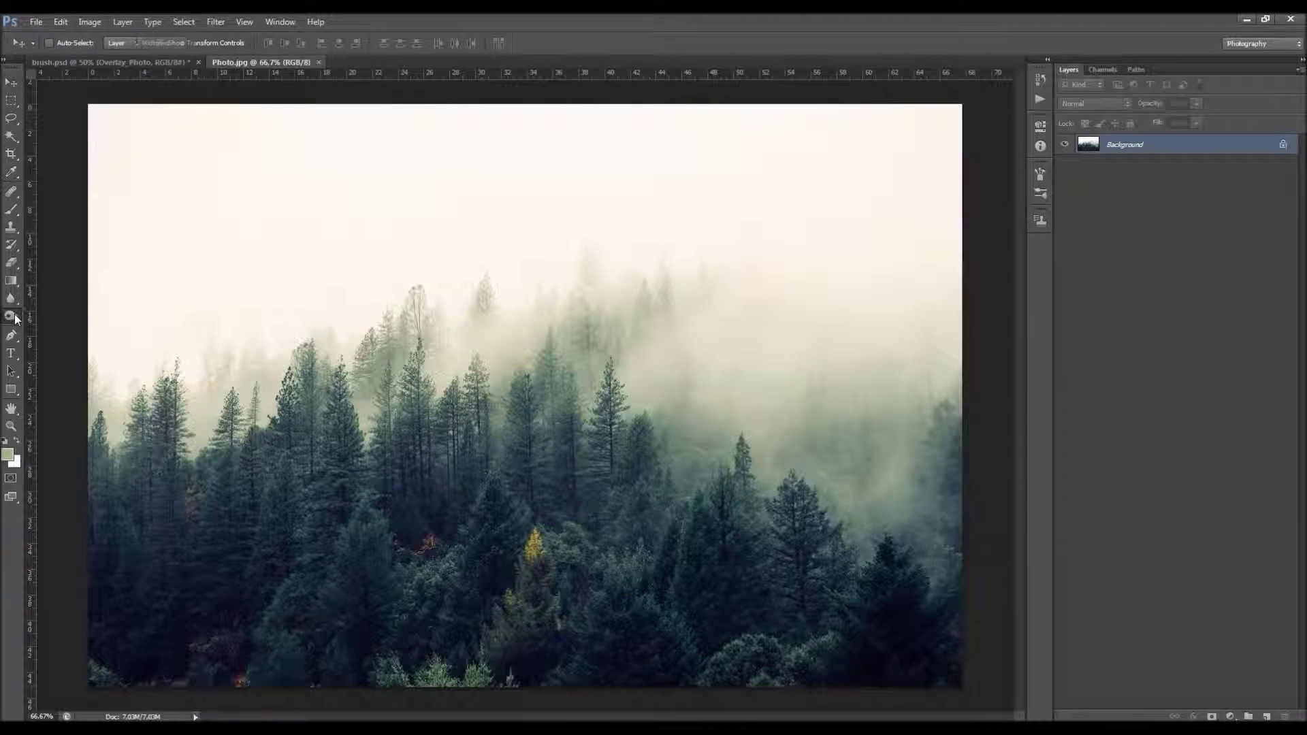
{"action": "left_click", "coordinate": [65, 329]}
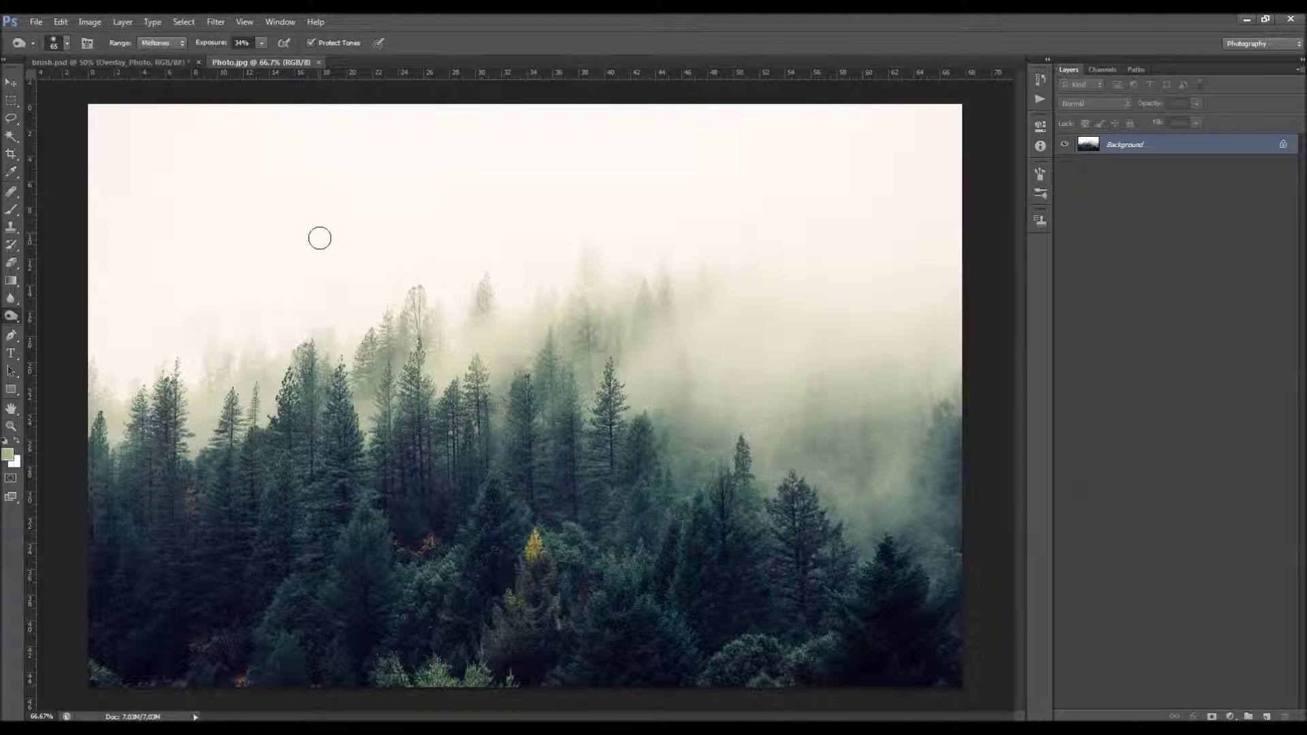
{"action": "key", "text": "bracketright"}
{"action": "key", "text": "bracketright"}
{"action": "key", "text": "bracketright"}
{"action": "key", "text": "bracketright"}
{"action": "key", "text": "bracketright"}
{"action": "key", "text": "bracketright"}
{"action": "key", "text": "bracketright"}
{"action": "key", "text": "bracketright"}
{"action": "key", "text": "bracketright"}
{"action": "key", "text": "bracketright"}
{"action": "key", "text": "bracketright"}
{"action": "key", "text": "bracketright"}
{"action": "key", "text": "bracketright"}
{"action": "left_click", "coordinate": [162, 43]}
{"action": "left_click", "coordinate": [166, 75]}
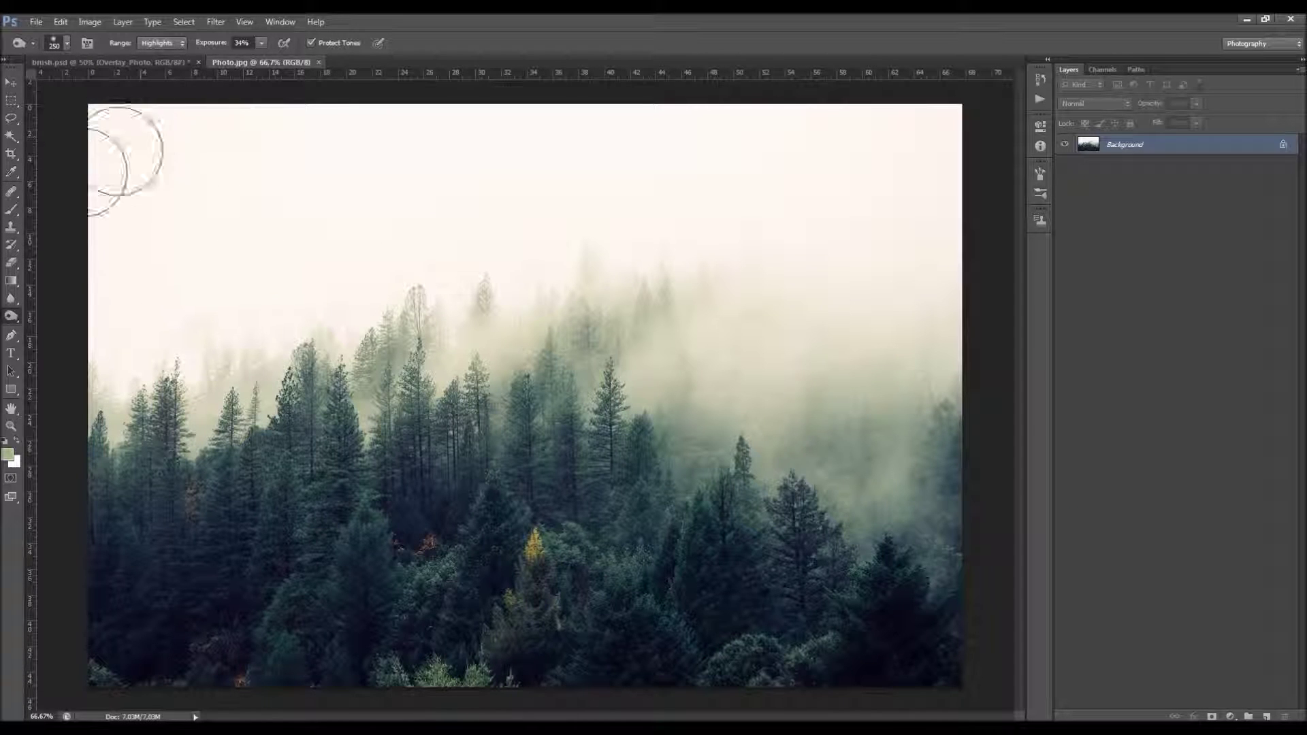
Step: Enlarge the Burn brush to 500 px, set its exposure to 49%, and darken the bright foggy sky above the trees
{"action": "right_click", "coordinate": [15, 316]}
{"action": "left_click", "coordinate": [67, 327]}
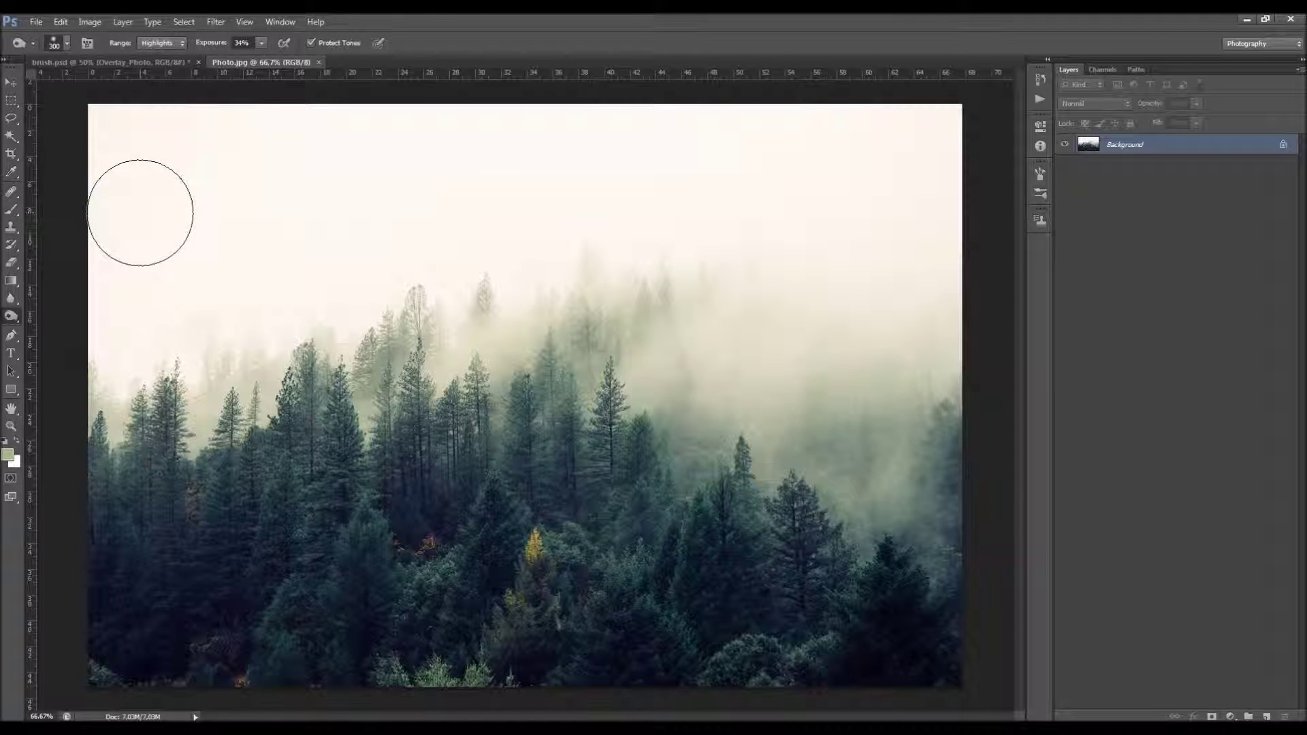
{"action": "right_click", "coordinate": [8, 321]}
{"action": "left_click", "coordinate": [73, 329]}
{"action": "key", "text": "bracketright"}
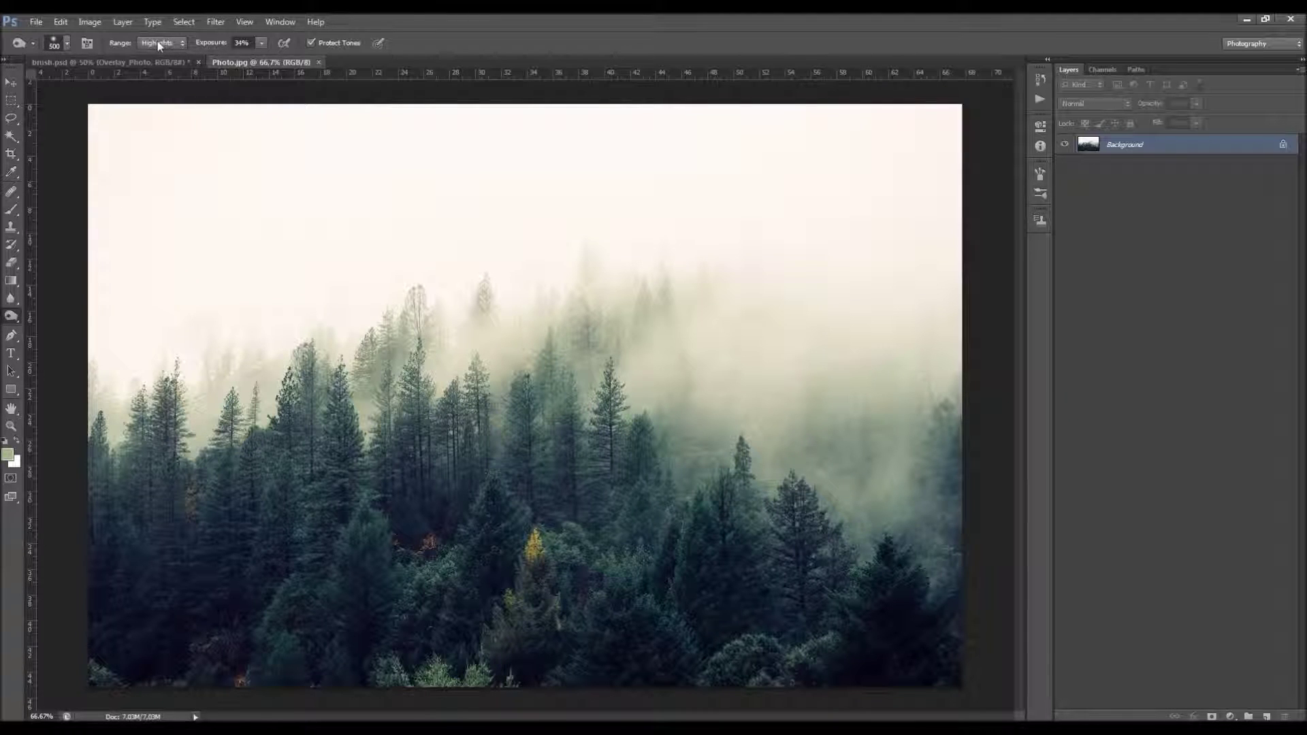
{"action": "key", "text": "bracketright"}
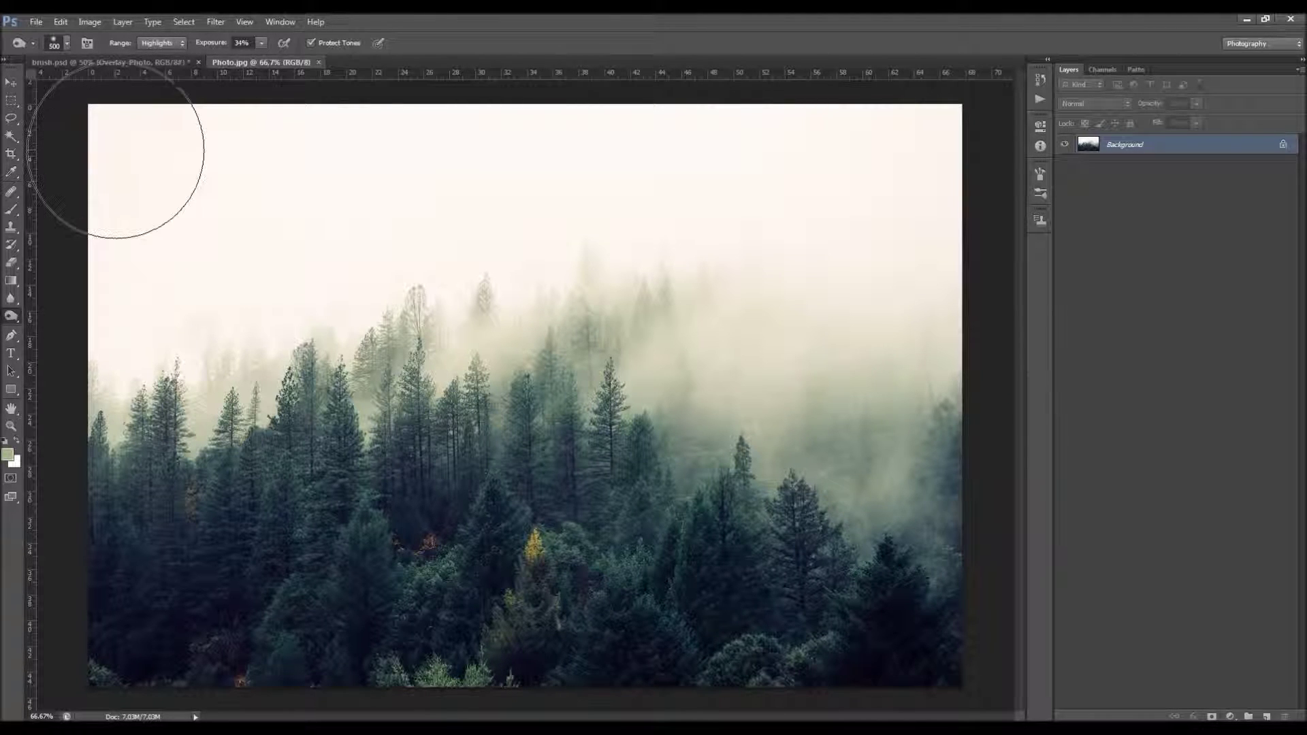
{"action": "left_click_drag", "start_coordinate": [207, 40], "coordinate": [212, 45]}
{"action": "mouse_move", "coordinate": [127, 155]}
{"action": "left_mouse_down"}
{"action": "mouse_move", "coordinate": [140, 181]}
{"action": "mouse_move", "coordinate": [137, 307]}
{"action": "mouse_move", "coordinate": [554, 164]}
{"action": "mouse_move", "coordinate": [825, 211]}
{"action": "mouse_move", "coordinate": [892, 300]}
{"action": "mouse_move", "coordinate": [799, 368]}
{"action": "mouse_move", "coordinate": [569, 292]}
{"action": "mouse_move", "coordinate": [204, 388]}
{"action": "mouse_move", "coordinate": [190, 131]}
{"action": "mouse_move", "coordinate": [949, 104]}
{"action": "left_mouse_up"}
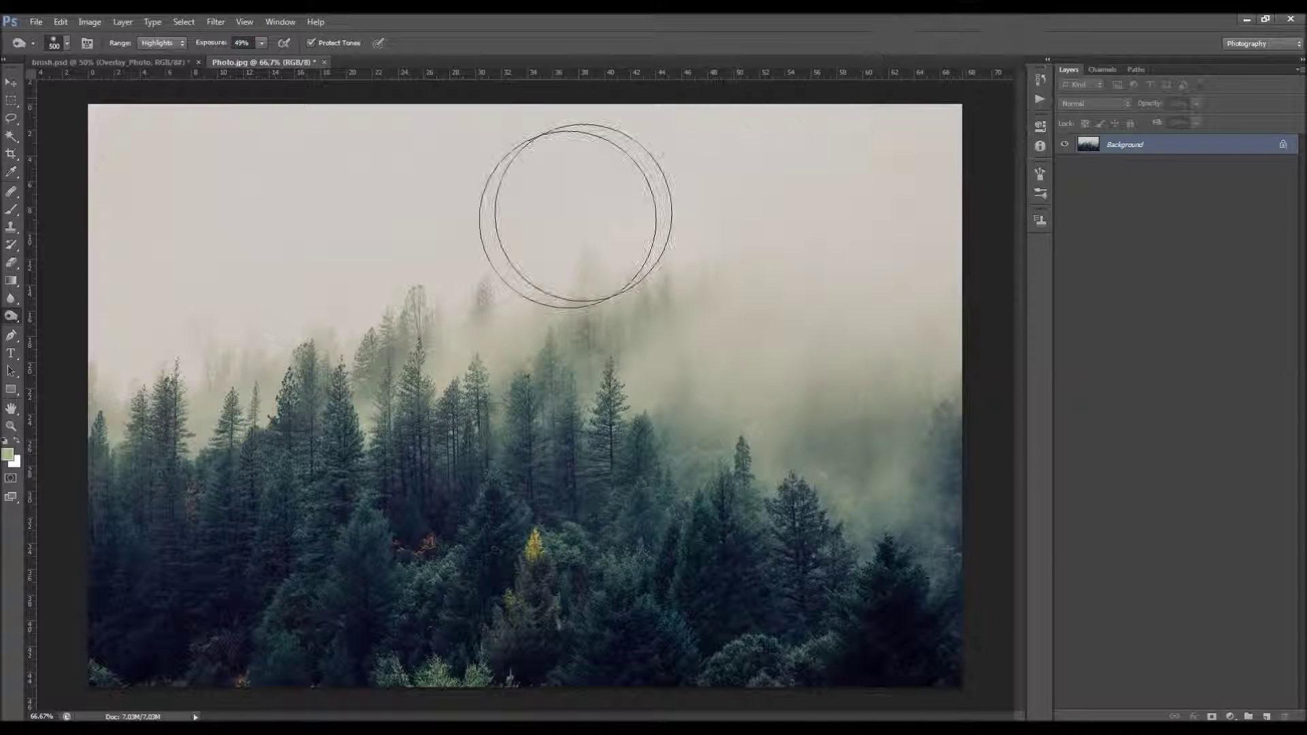
Step: Save the edited Photo.jpg and return to brush.psd to update the composite's smart objects
{"action": "left_click", "coordinate": [36, 22]}
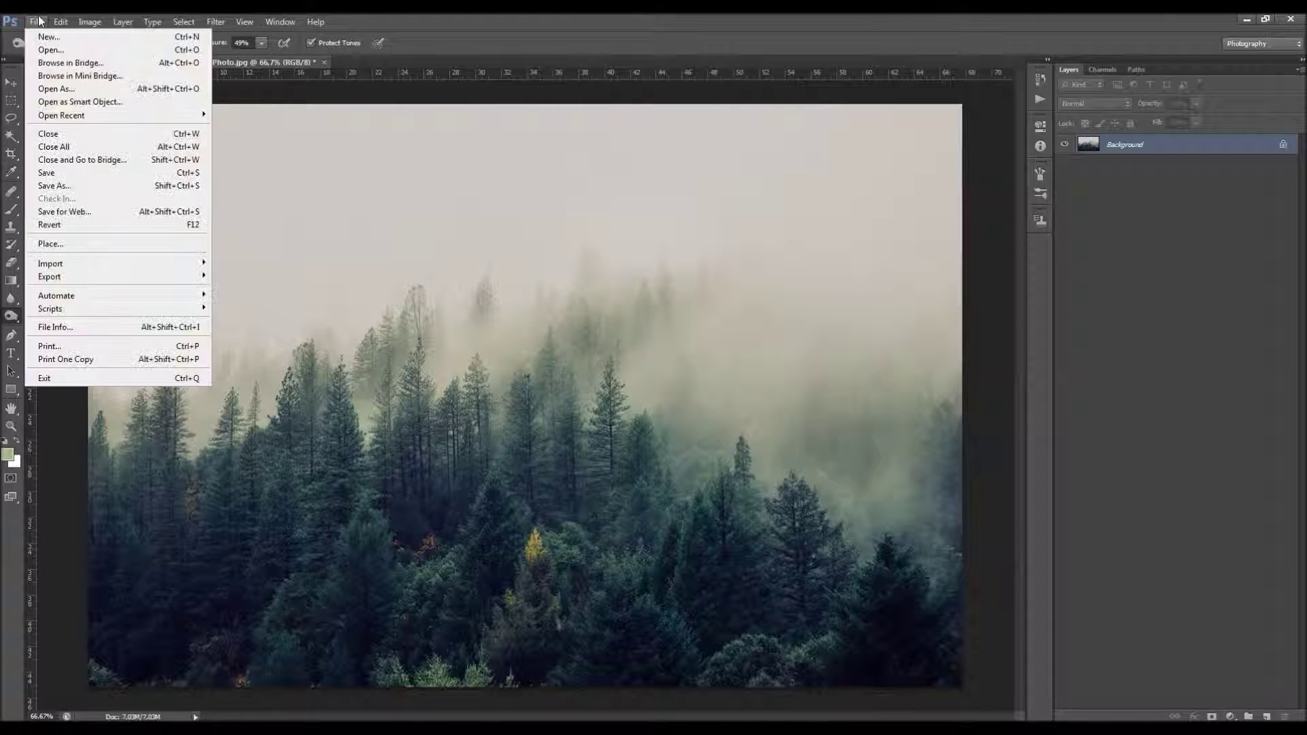
{"action": "left_click", "coordinate": [68, 174]}
{"action": "key", "text": "Return"}
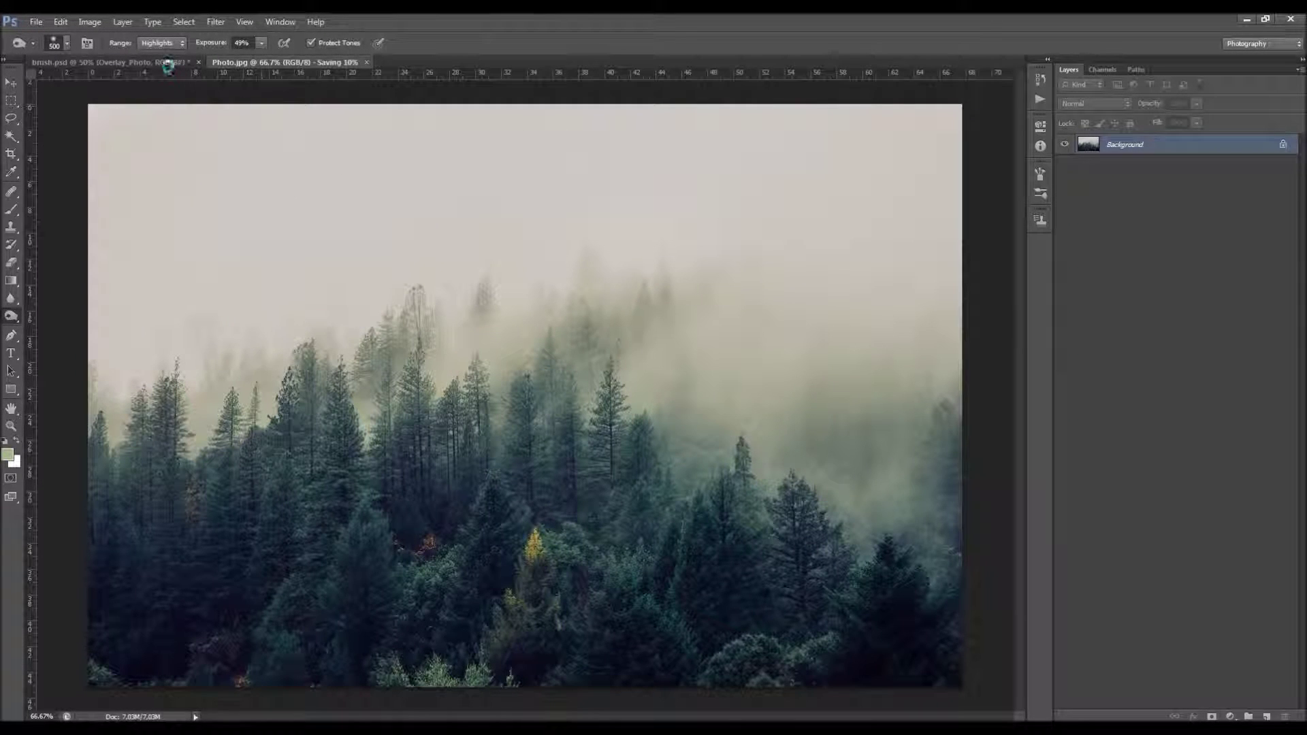
{"action": "left_click", "coordinate": [168, 63]}
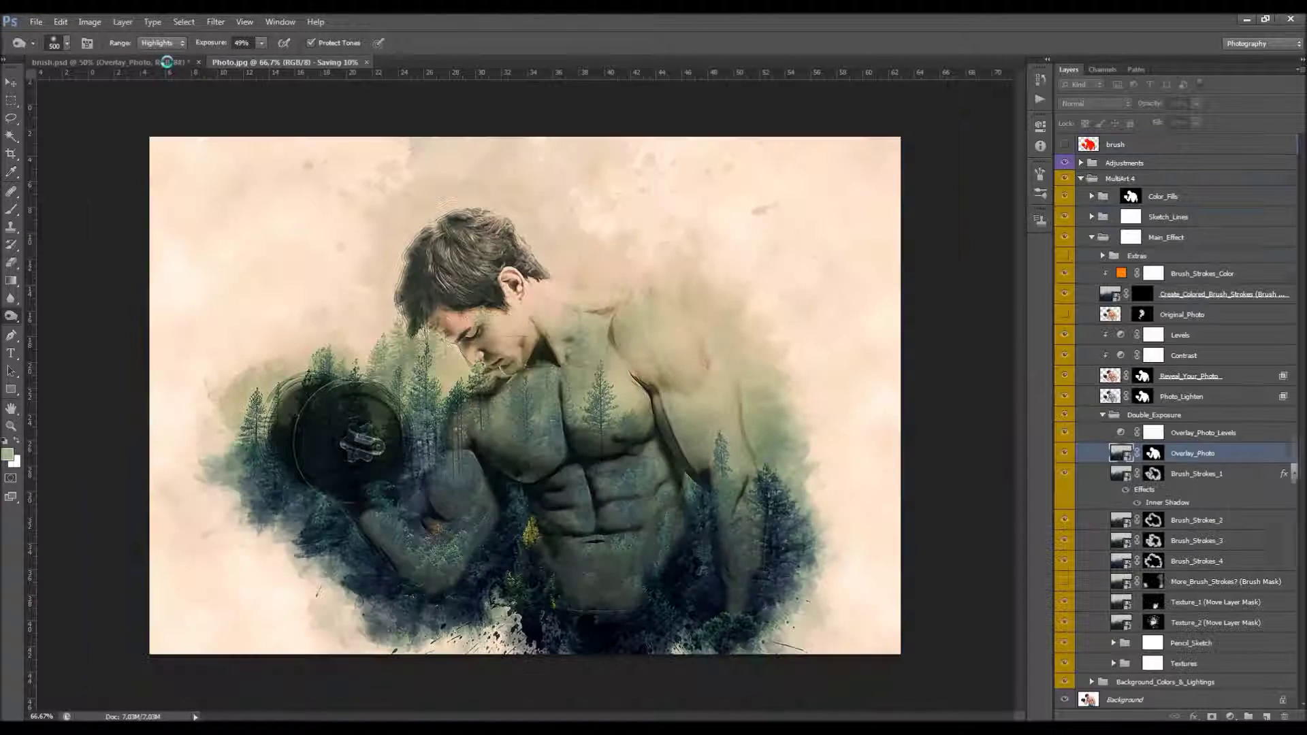
{"action": "key", "text": "v"}
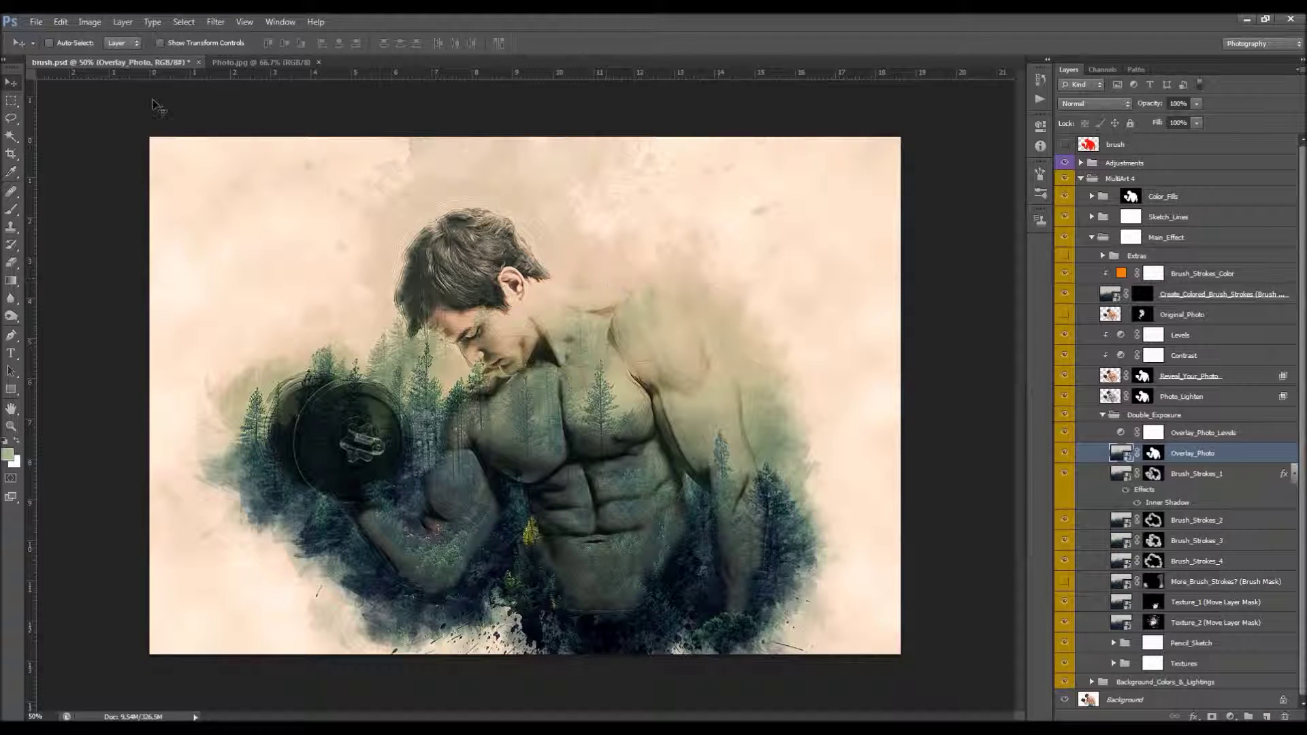
Step: Return to the Photo.jpg smart object document and open the Photo 2 forest image from the Desktop
{"action": "left_click", "coordinate": [235, 66]}
{"action": "left_click", "coordinate": [36, 21]}
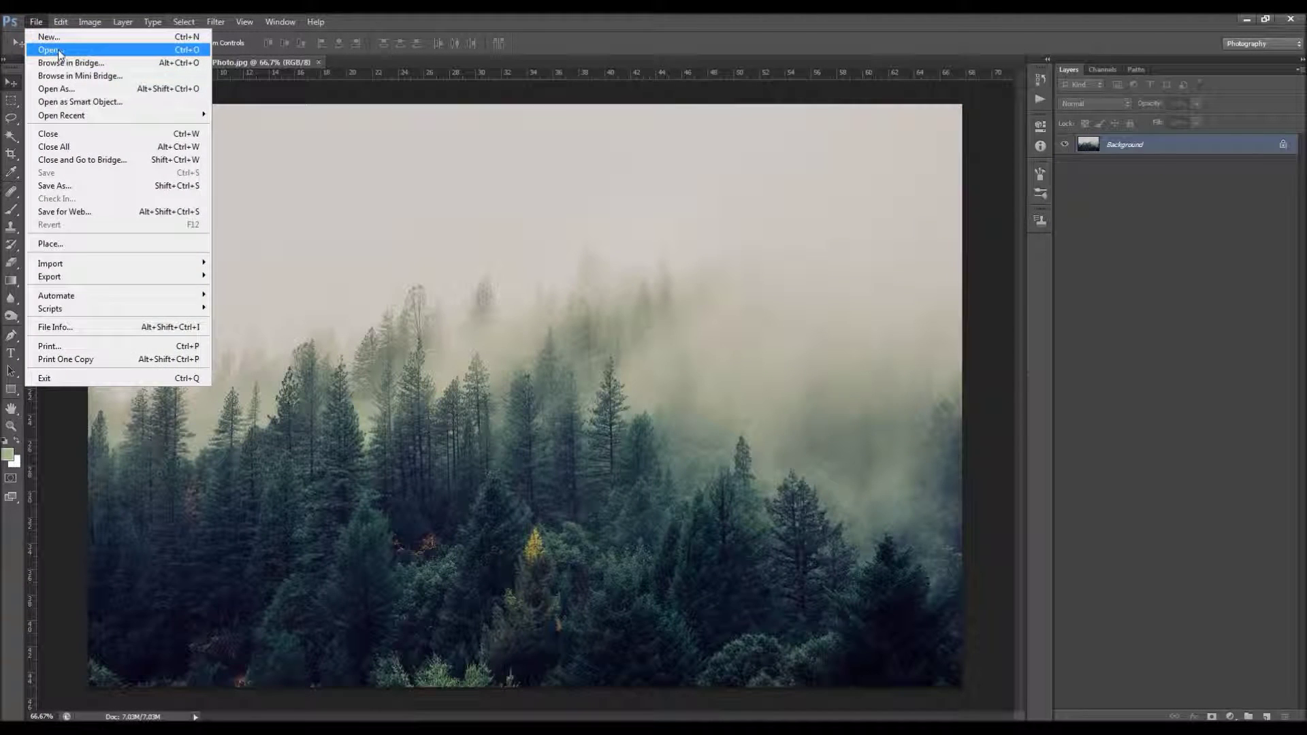
{"action": "left_click", "coordinate": [59, 51]}
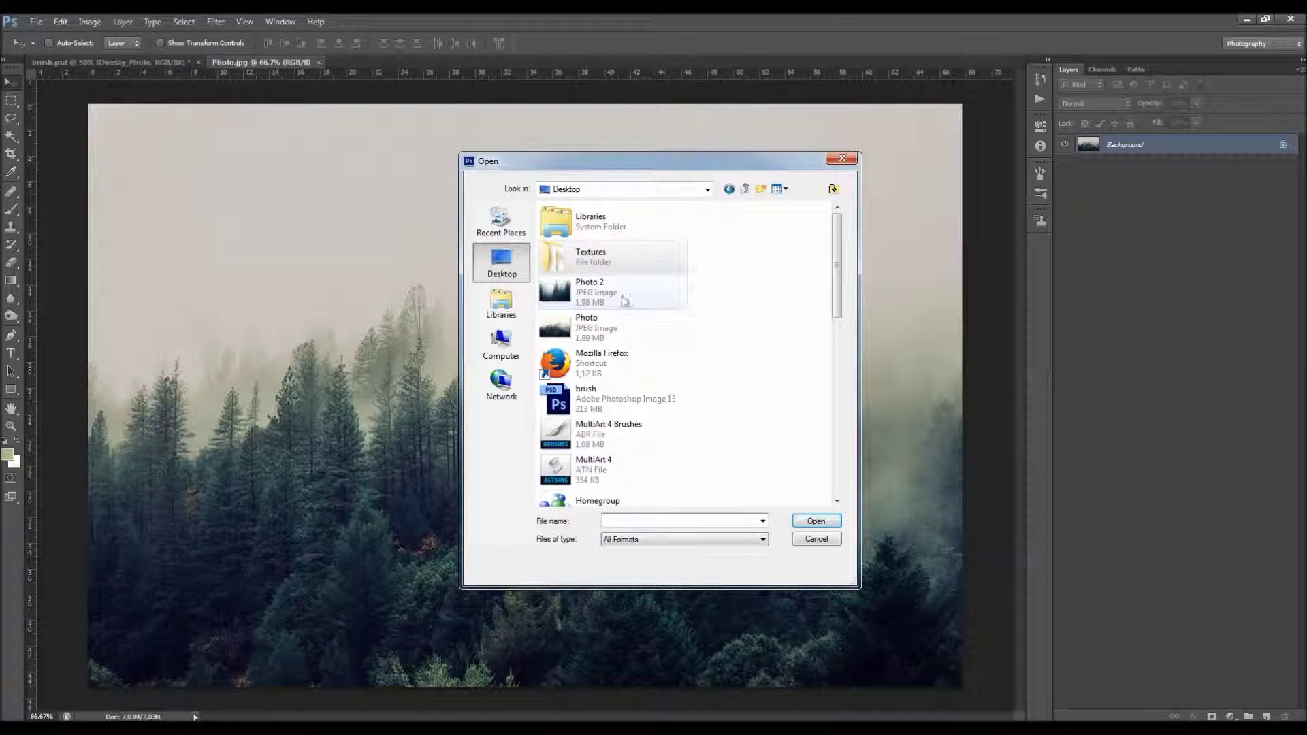
{"action": "double_click", "coordinate": [624, 297]}
Step: Bring the Photo 2 image into Photo.jpg as a new layer and center it horizontally on the canvas
{"action": "left_click_drag", "start_coordinate": [275, 67], "coordinate": [421, 216]}
{"action": "key", "text": "ctrl+a"}
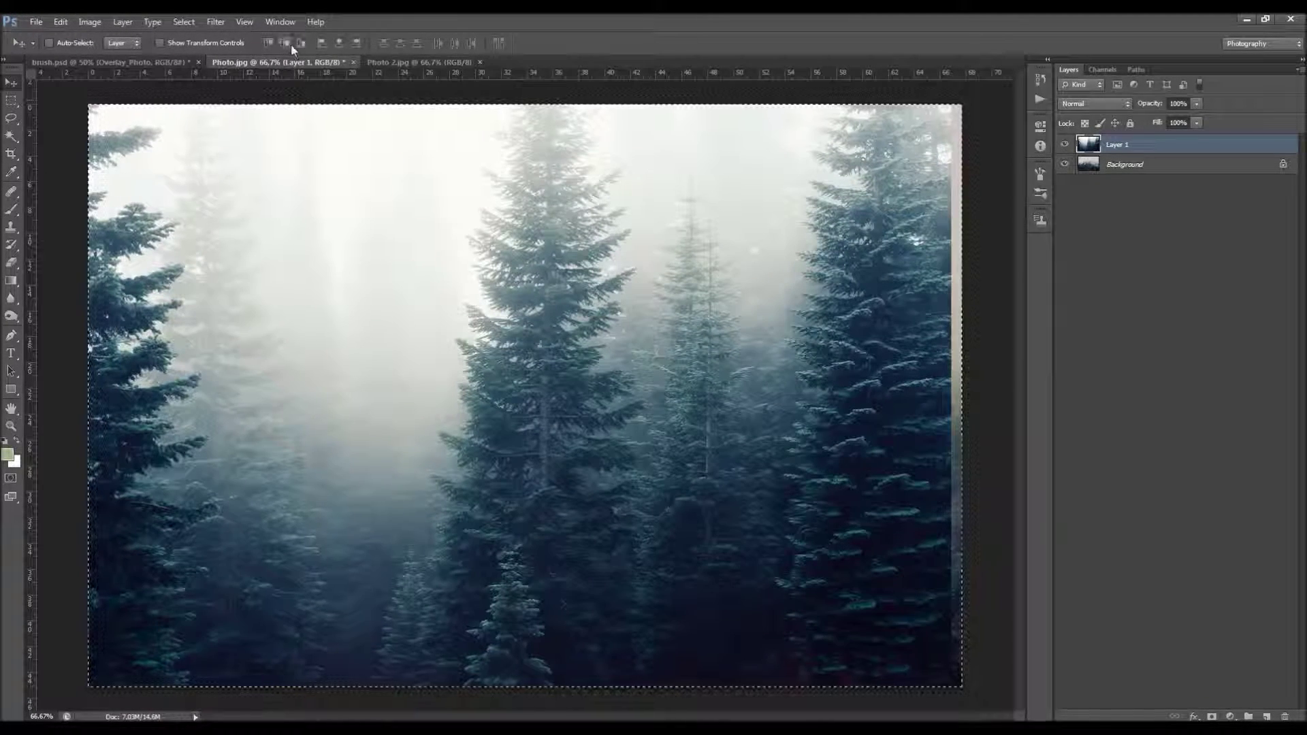
{"action": "left_click", "coordinate": [341, 45]}
{"action": "key", "text": "ctrl+d"}
Step: Merge the Photo 2 layer with the Background, save Photo.jpg, and return to brush.psd to update the composite
{"action": "left_click", "coordinate": [1138, 165], "text": "shift"}
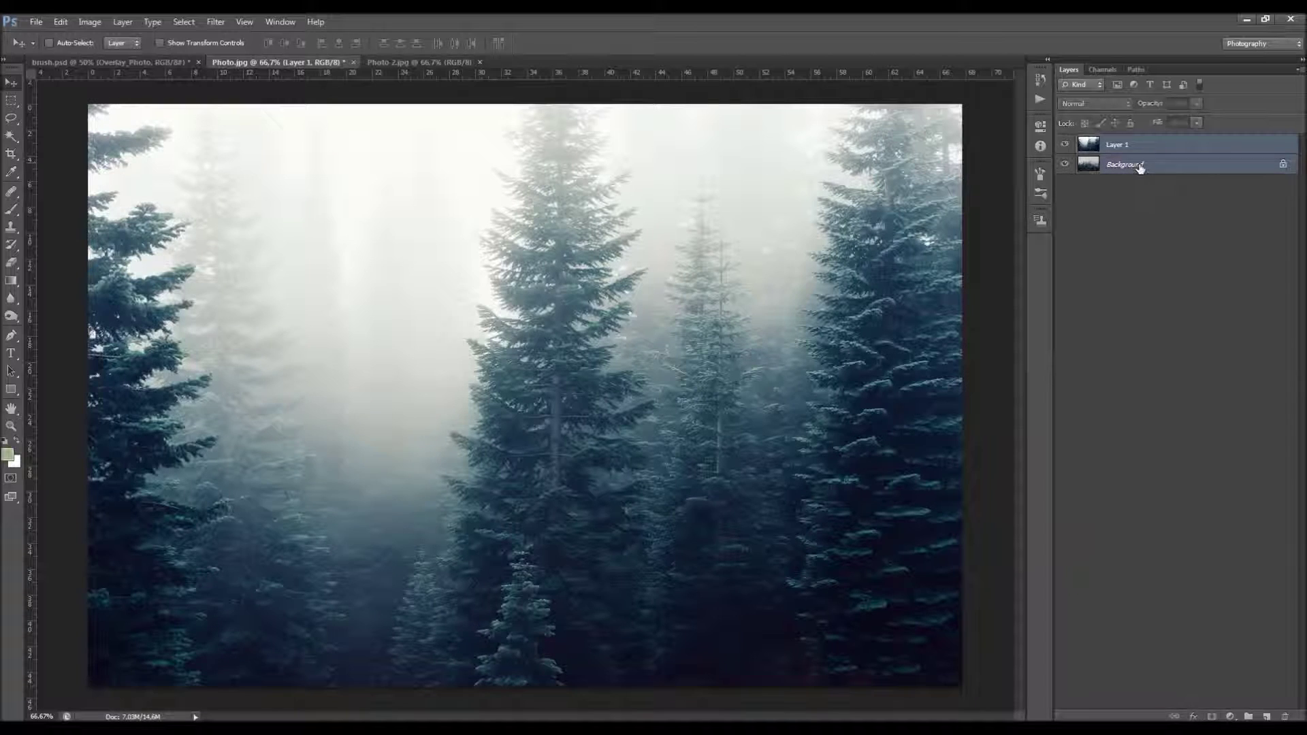
{"action": "left_click", "coordinate": [1142, 151]}
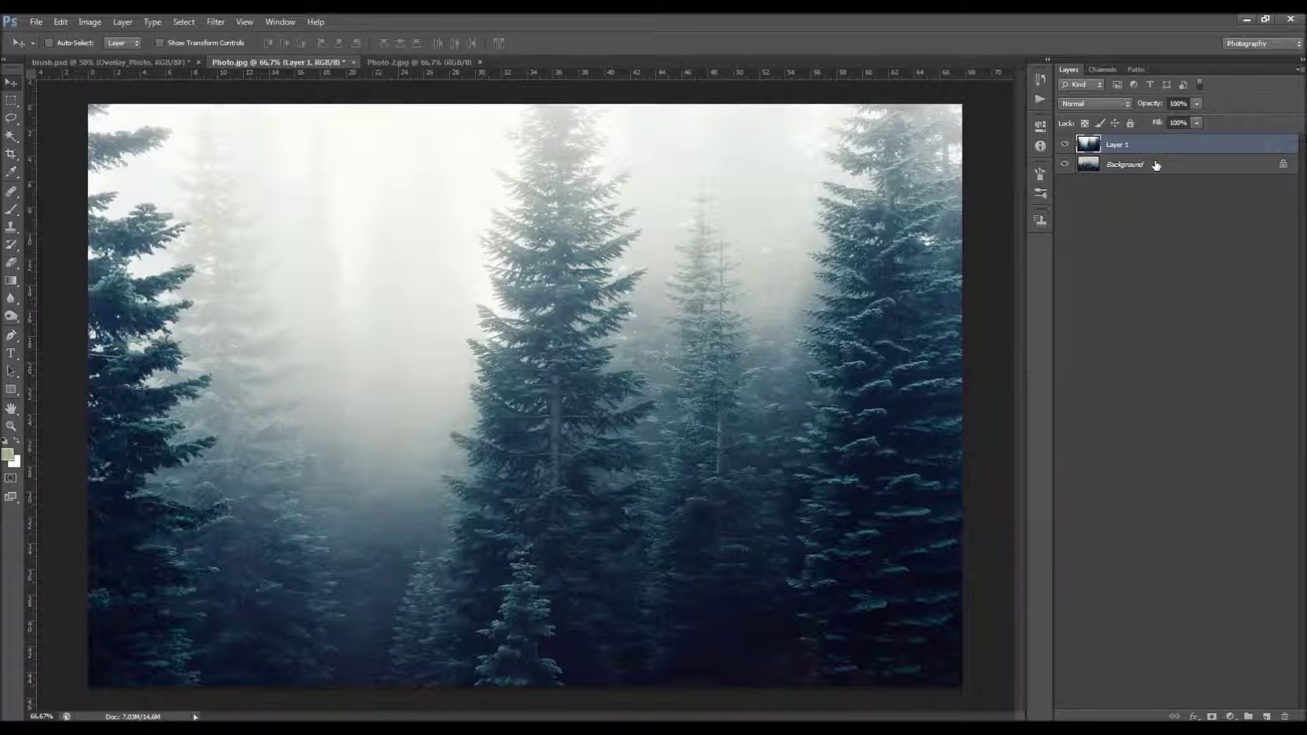
{"action": "left_click", "coordinate": [1155, 165], "text": "shift"}
{"action": "right_click", "coordinate": [1152, 171]}
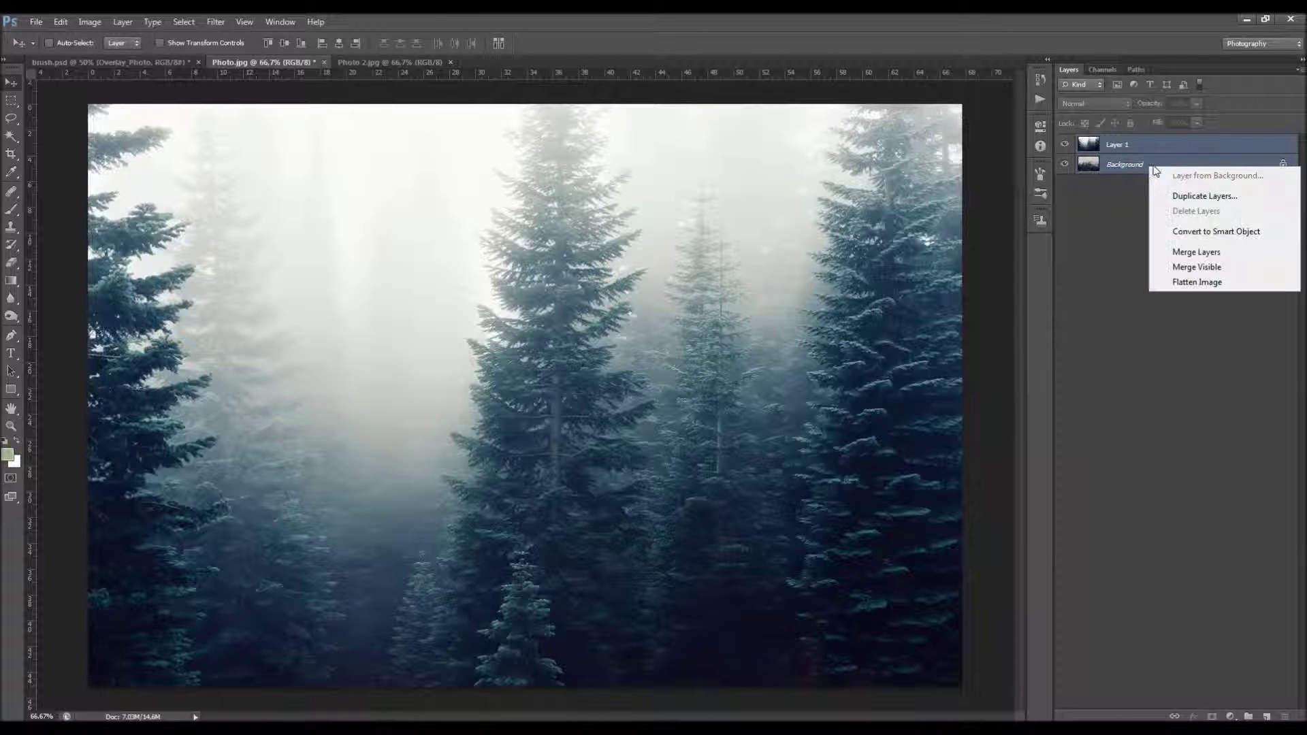
{"action": "left_click", "coordinate": [1218, 268]}
{"action": "left_click", "coordinate": [36, 23]}
{"action": "left_click", "coordinate": [75, 171]}
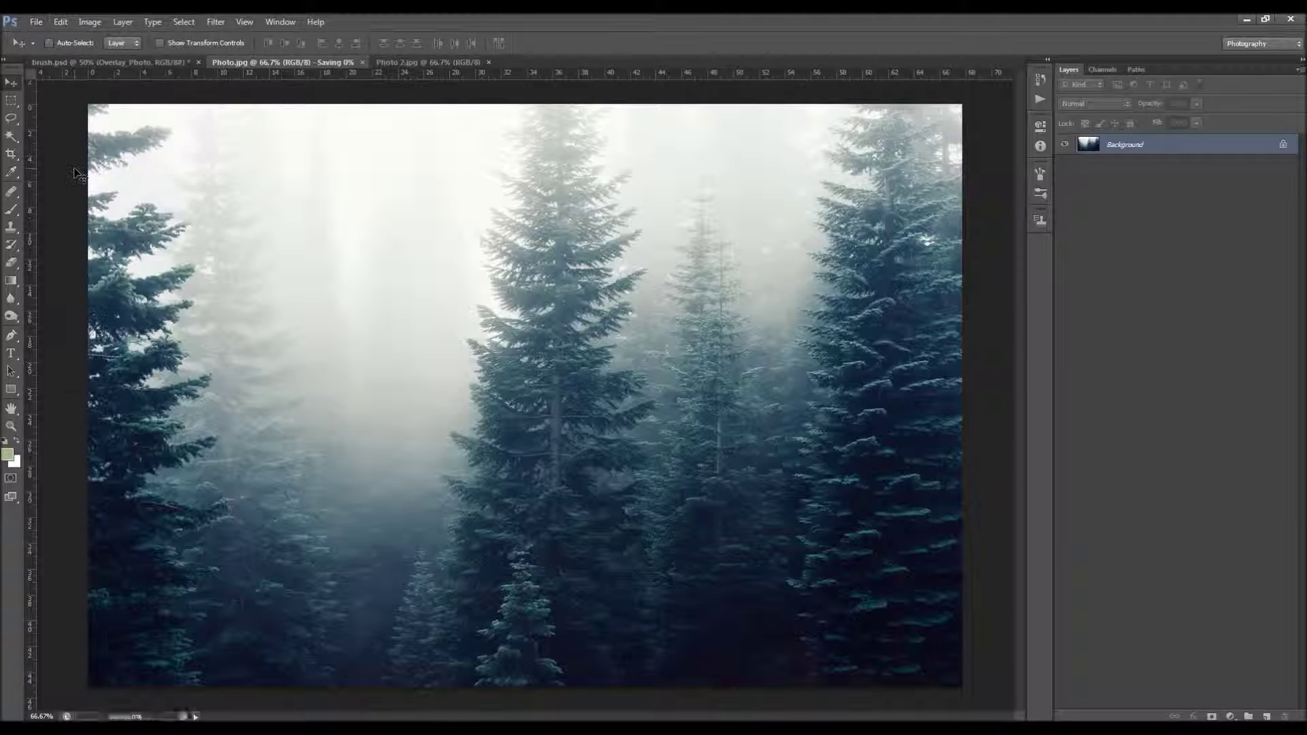
{"action": "left_click", "coordinate": [129, 62]}
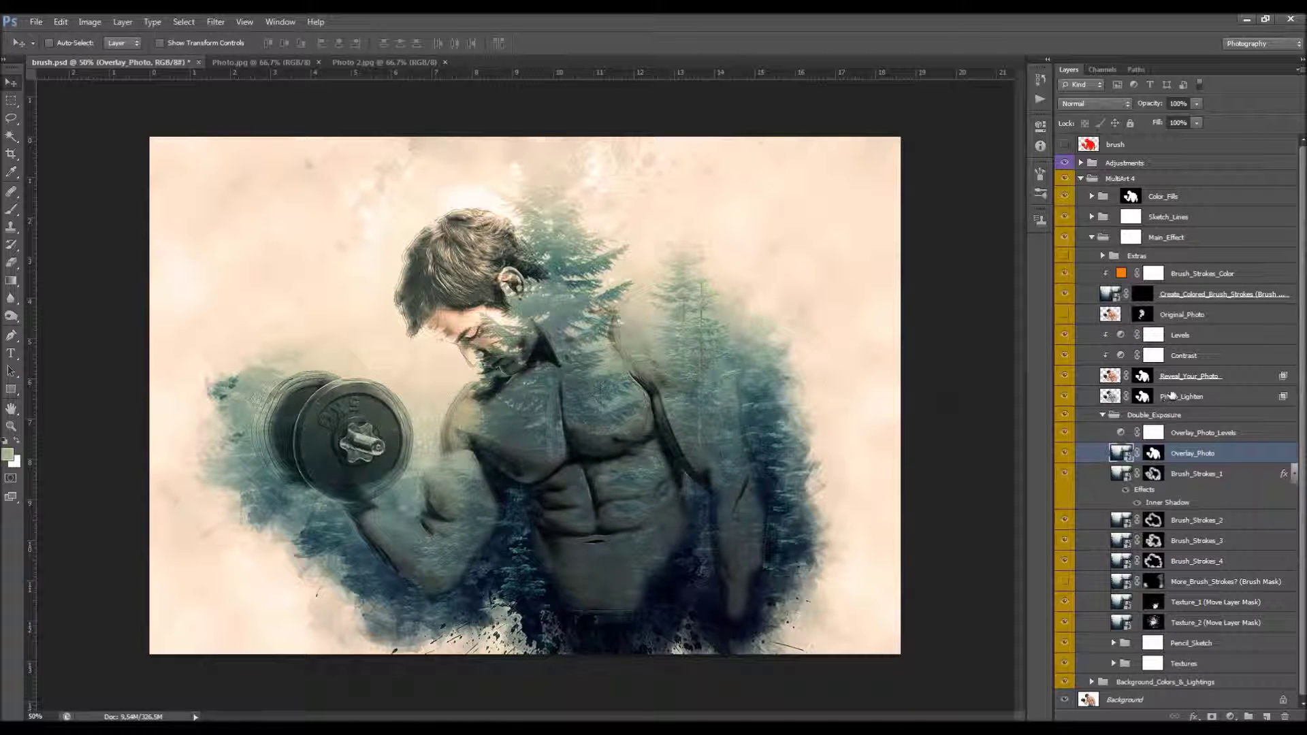
Step: Close Photo.jpg and reopen the contents of the Overlay_Photo smart object
{"action": "left_click", "coordinate": [319, 62]}
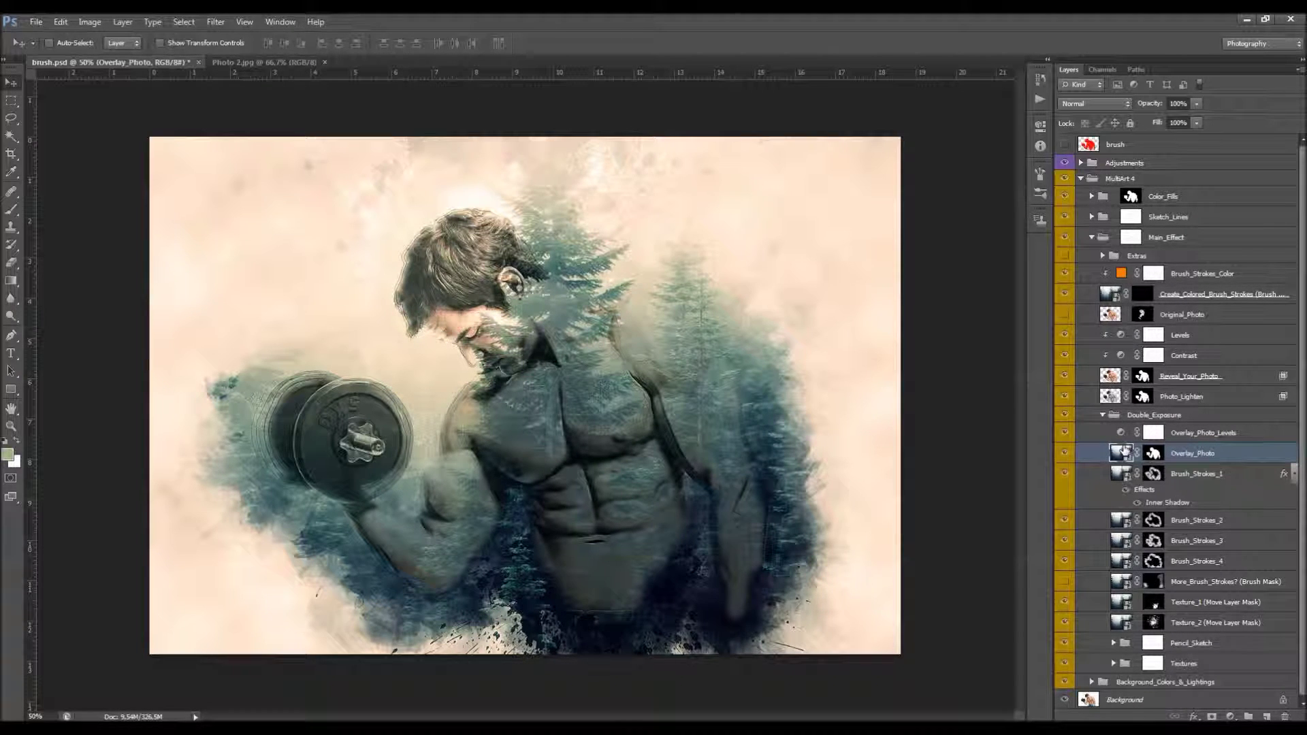
{"action": "double_click", "coordinate": [1122, 451]}
{"action": "key", "text": "Return"}
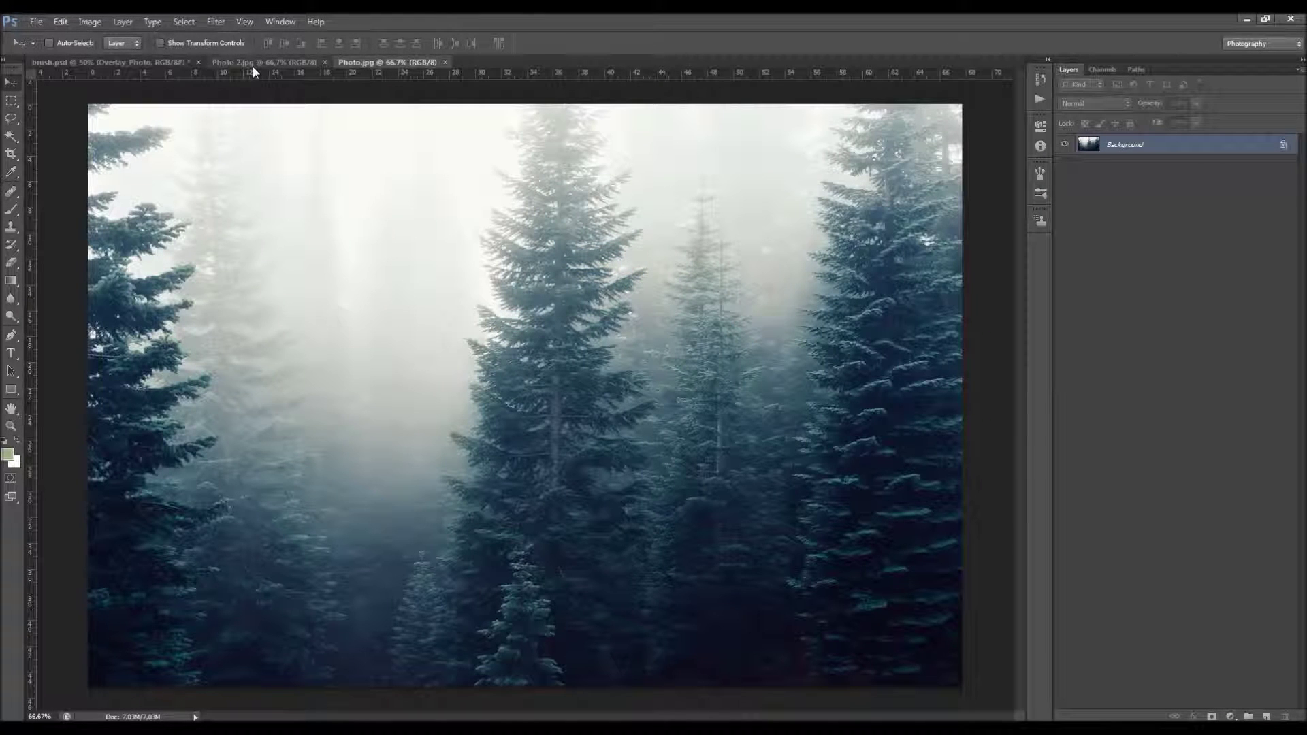
Step: Open the original Photo image from the Desktop, center it over the smart object's contents, and merge it into the Background
{"action": "left_click", "coordinate": [36, 22]}
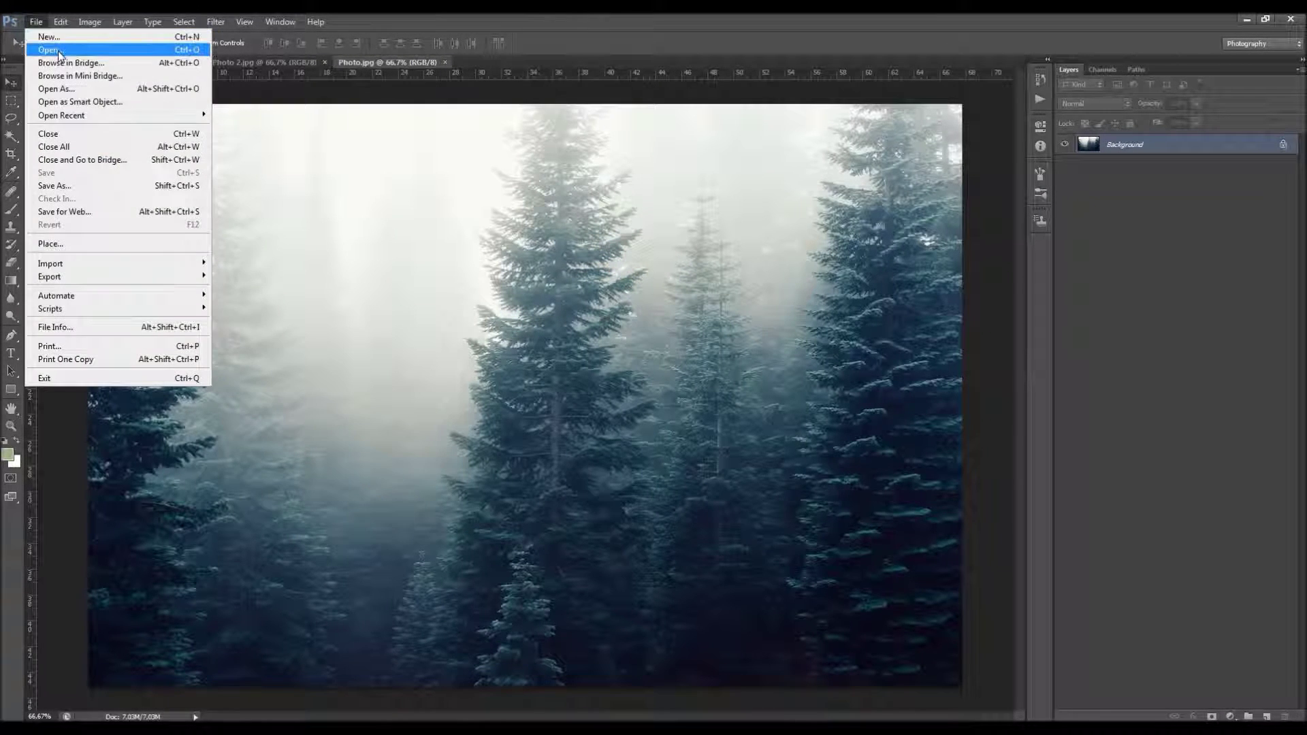
{"action": "left_click", "coordinate": [41, 49]}
{"action": "double_click", "coordinate": [614, 319]}
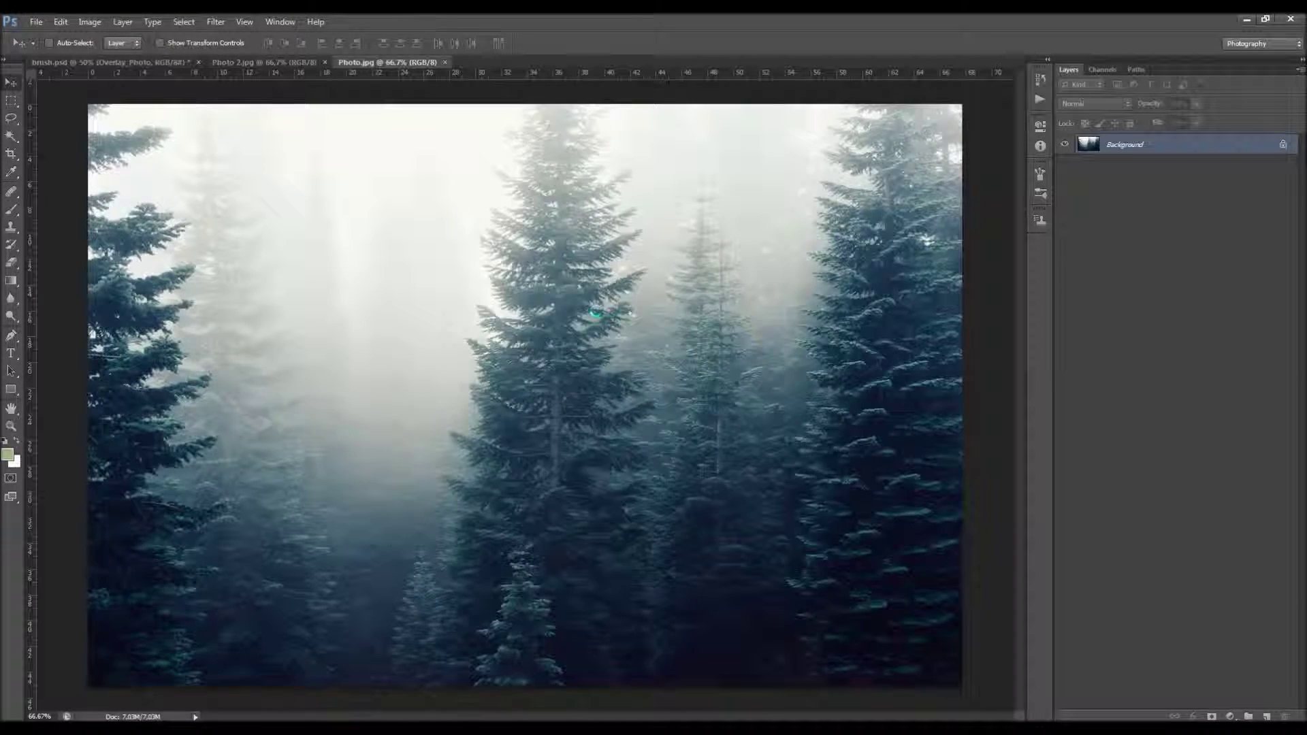
{"action": "left_click_drag", "start_coordinate": [396, 62], "coordinate": [430, 227]}
{"action": "key", "text": "ctrl+a"}
{"action": "left_click", "coordinate": [339, 44]}
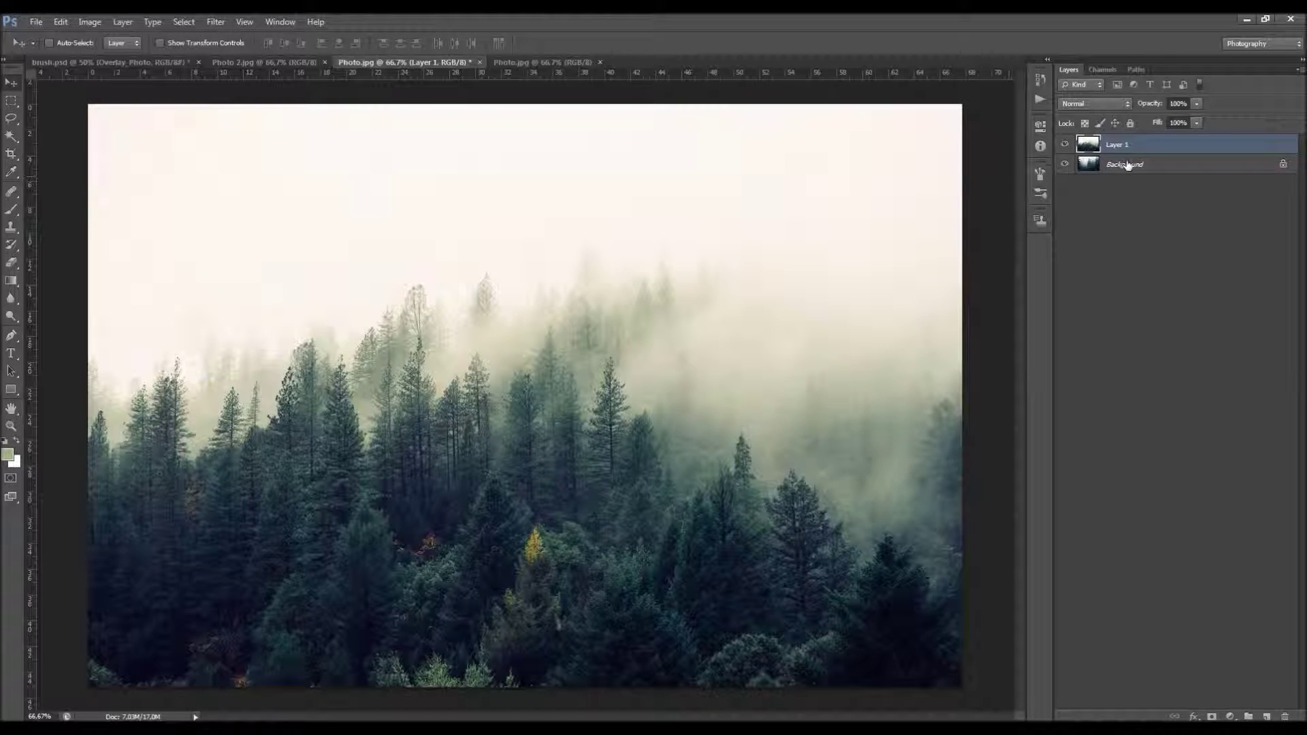
{"action": "key", "text": "ctrl+d"}
{"action": "key", "text": "ctrl+e"}
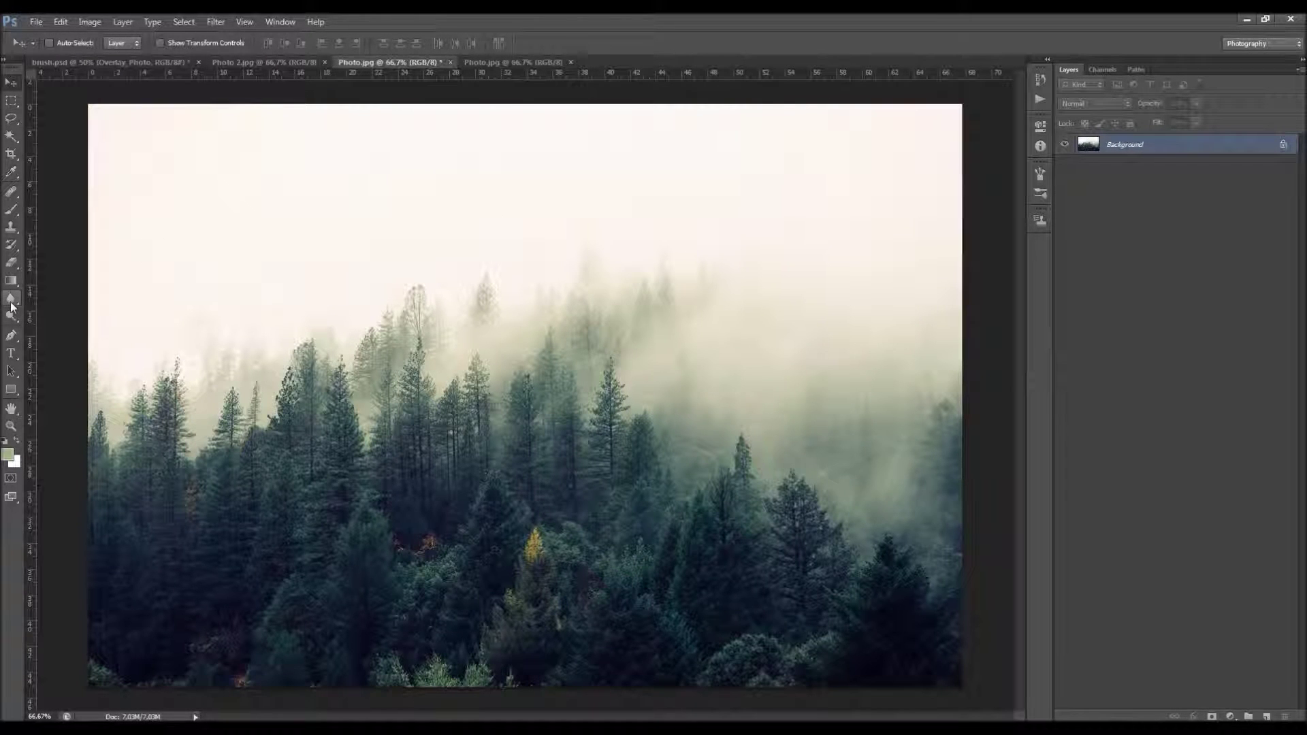
Step: Darken the bright foggy sky above the trees with the Burn tool at 500 px, Highlights range and 49% exposure
{"action": "right_click", "coordinate": [11, 313]}
{"action": "left_click", "coordinate": [54, 325]}
{"action": "mouse_move", "coordinate": [116, 327]}
{"action": "left_mouse_down"}
{"action": "mouse_move", "coordinate": [41, 212]}
{"action": "mouse_move", "coordinate": [283, 127]}
{"action": "mouse_move", "coordinate": [154, 168]}
{"action": "mouse_move", "coordinate": [471, 224]}
{"action": "mouse_move", "coordinate": [604, 310]}
{"action": "mouse_move", "coordinate": [864, 387]}
{"action": "mouse_move", "coordinate": [830, 427]}
{"action": "mouse_move", "coordinate": [895, 305]}
{"action": "mouse_move", "coordinate": [878, 160]}
{"action": "left_mouse_up"}
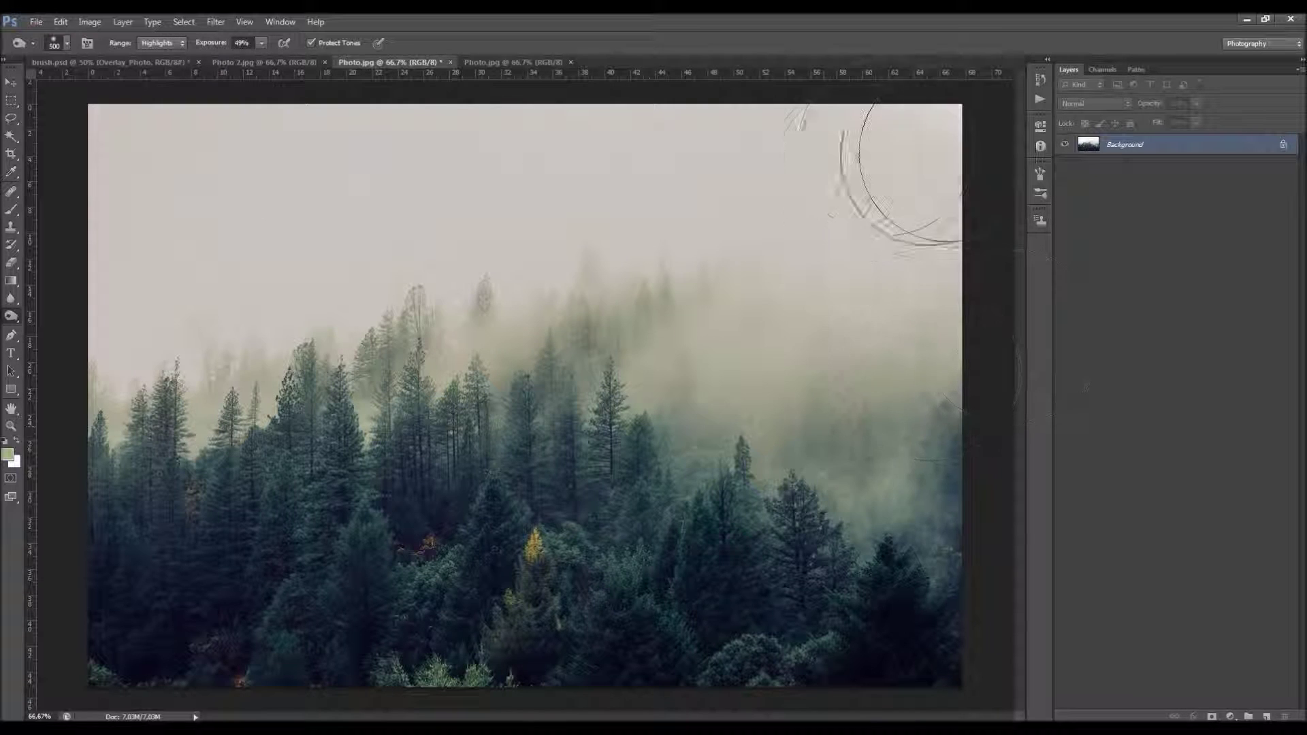
Step: Try lightening part of the sky with the Dodge tool at 300 px, Midtones and 100% exposure, and undo the strokes
{"action": "right_click", "coordinate": [12, 316]}
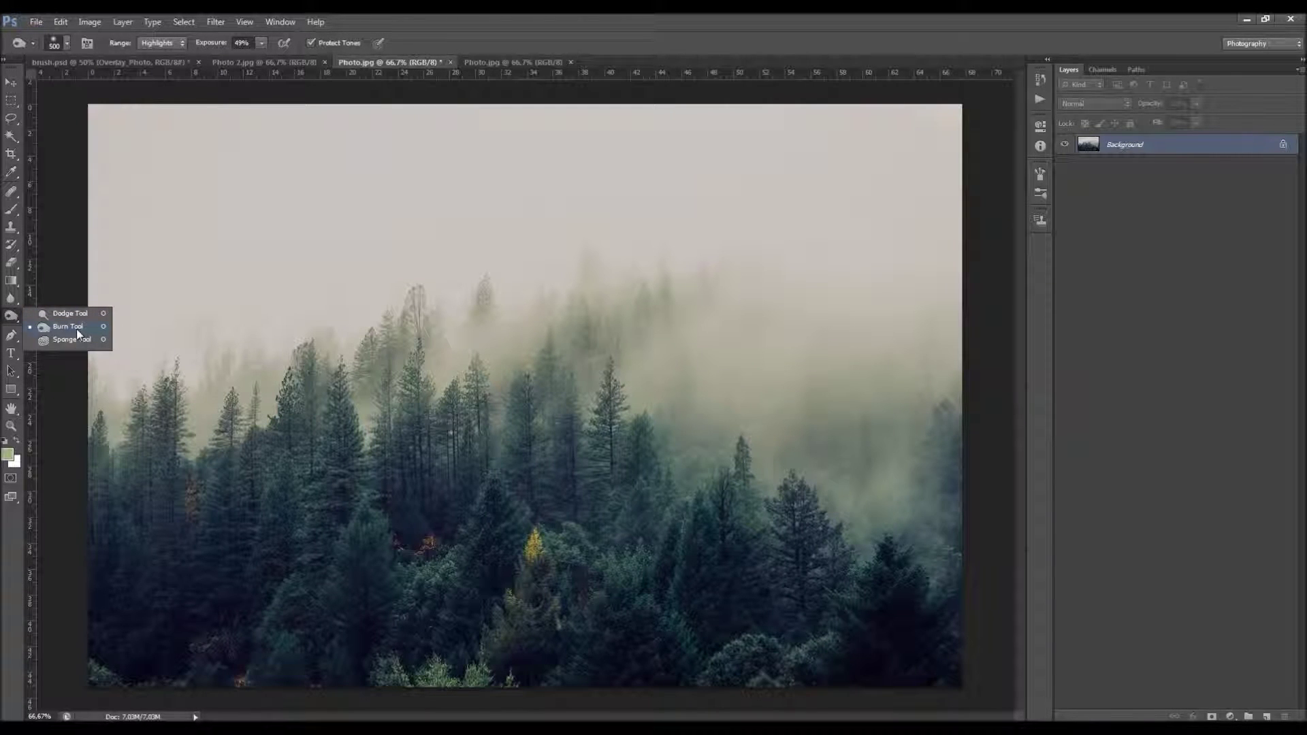
{"action": "left_click", "coordinate": [161, 43]}
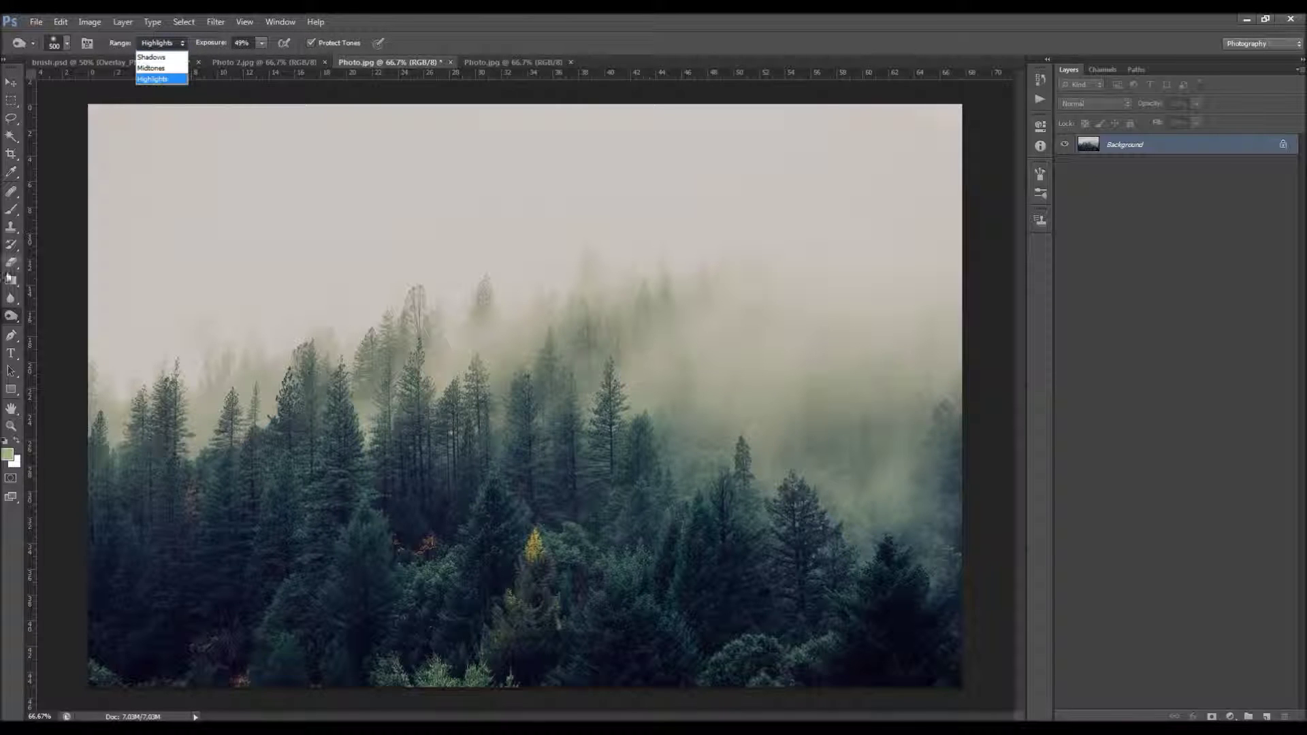
{"action": "right_click", "coordinate": [12, 317]}
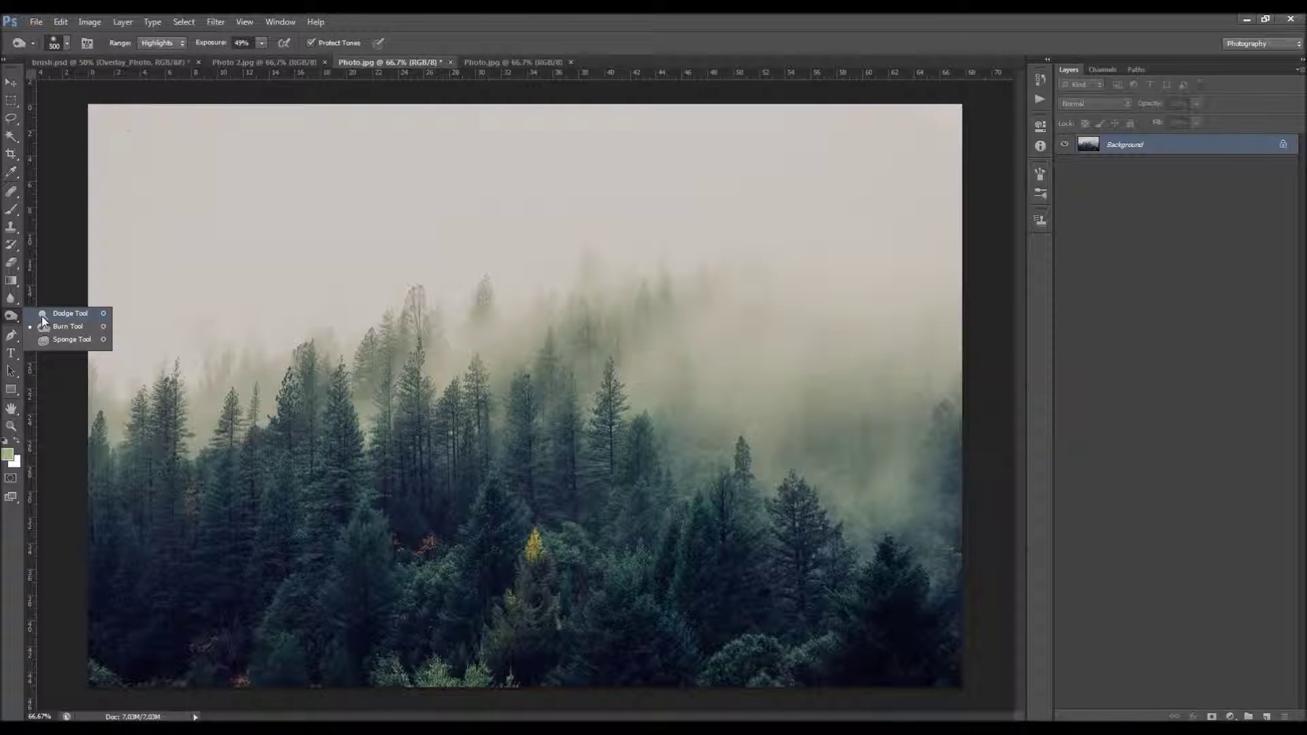
{"action": "left_click", "coordinate": [42, 315]}
{"action": "mouse_move", "coordinate": [199, 146]}
{"action": "left_mouse_down"}
{"action": "mouse_move", "coordinate": [315, 162]}
{"action": "mouse_move", "coordinate": [170, 206]}
{"action": "mouse_move", "coordinate": [99, 314]}
{"action": "mouse_move", "coordinate": [218, 313]}
{"action": "mouse_move", "coordinate": [486, 208]}
{"action": "mouse_move", "coordinate": [400, 181]}
{"action": "left_mouse_up"}
{"action": "key", "text": "ctrl+z"}
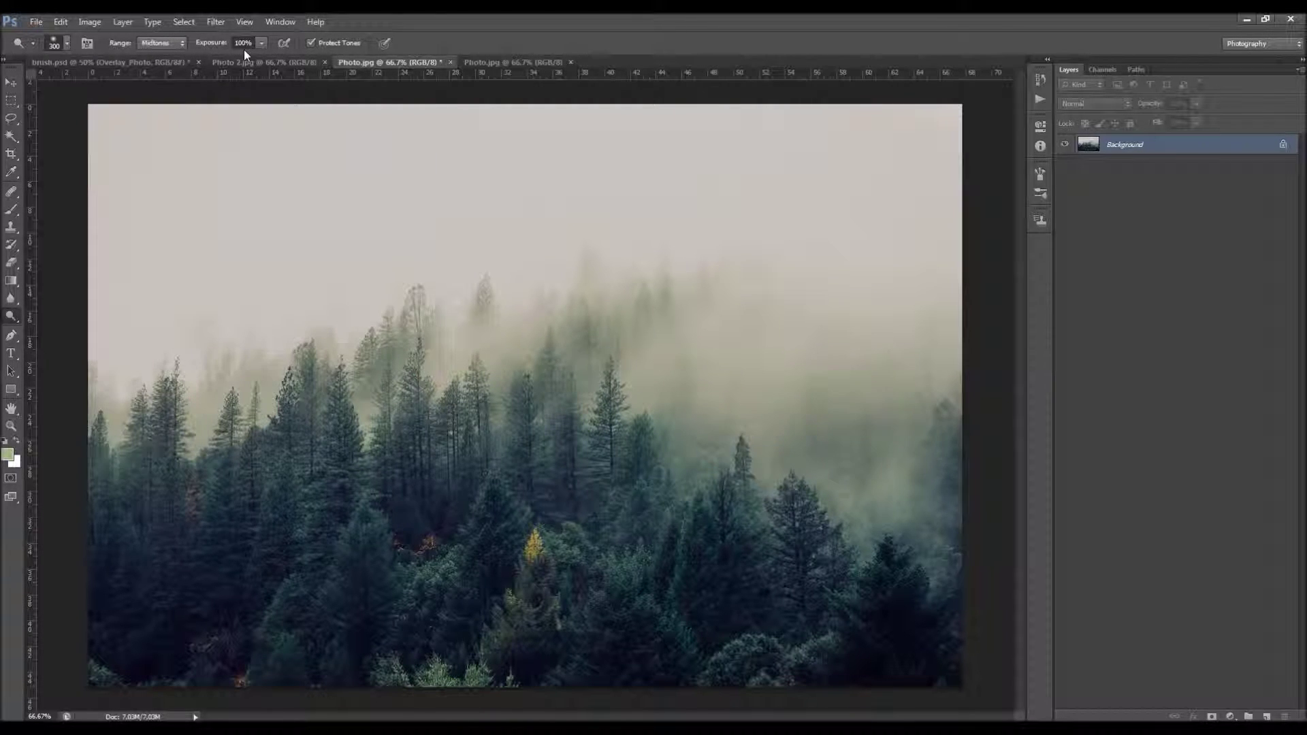
{"action": "left_click_drag", "start_coordinate": [194, 48], "coordinate": [173, 46]}
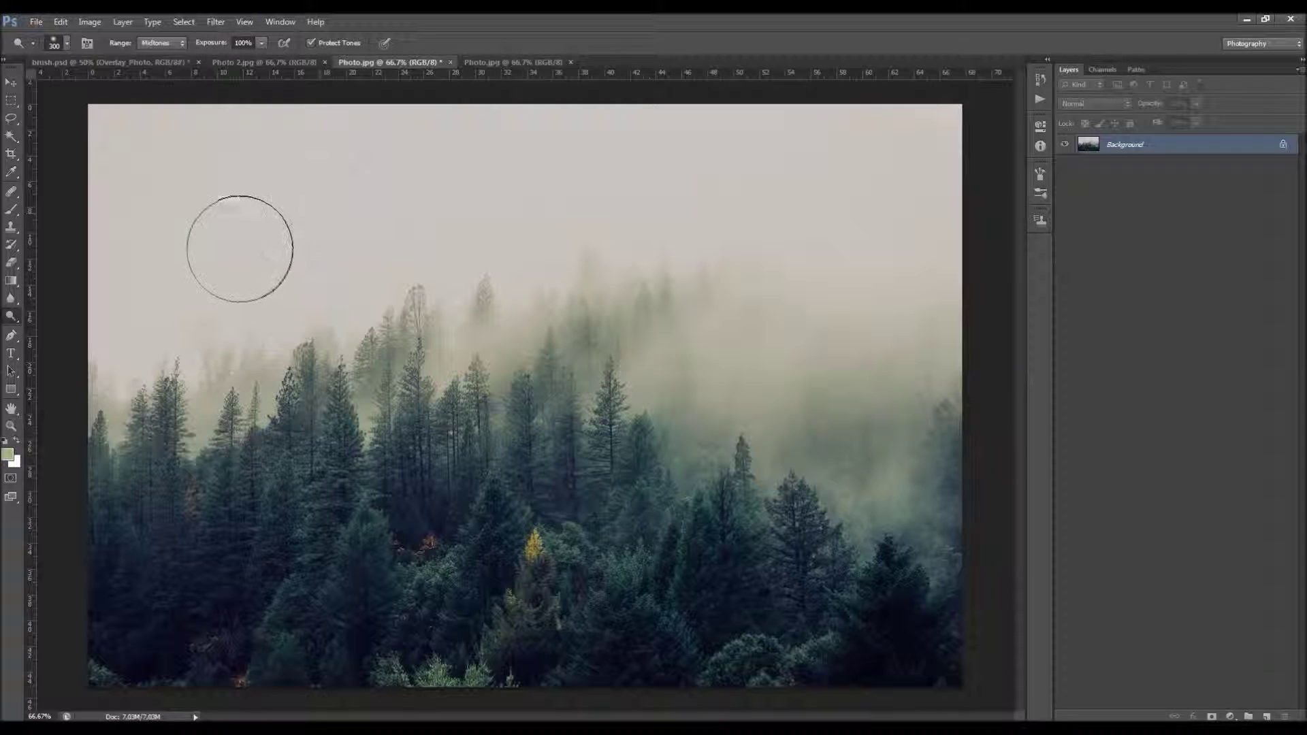
{"action": "mouse_move", "coordinate": [239, 245]}
{"action": "left_mouse_down"}
{"action": "mouse_move", "coordinate": [265, 235]}
{"action": "mouse_move", "coordinate": [153, 234]}
{"action": "mouse_move", "coordinate": [115, 133]}
{"action": "left_mouse_up"}
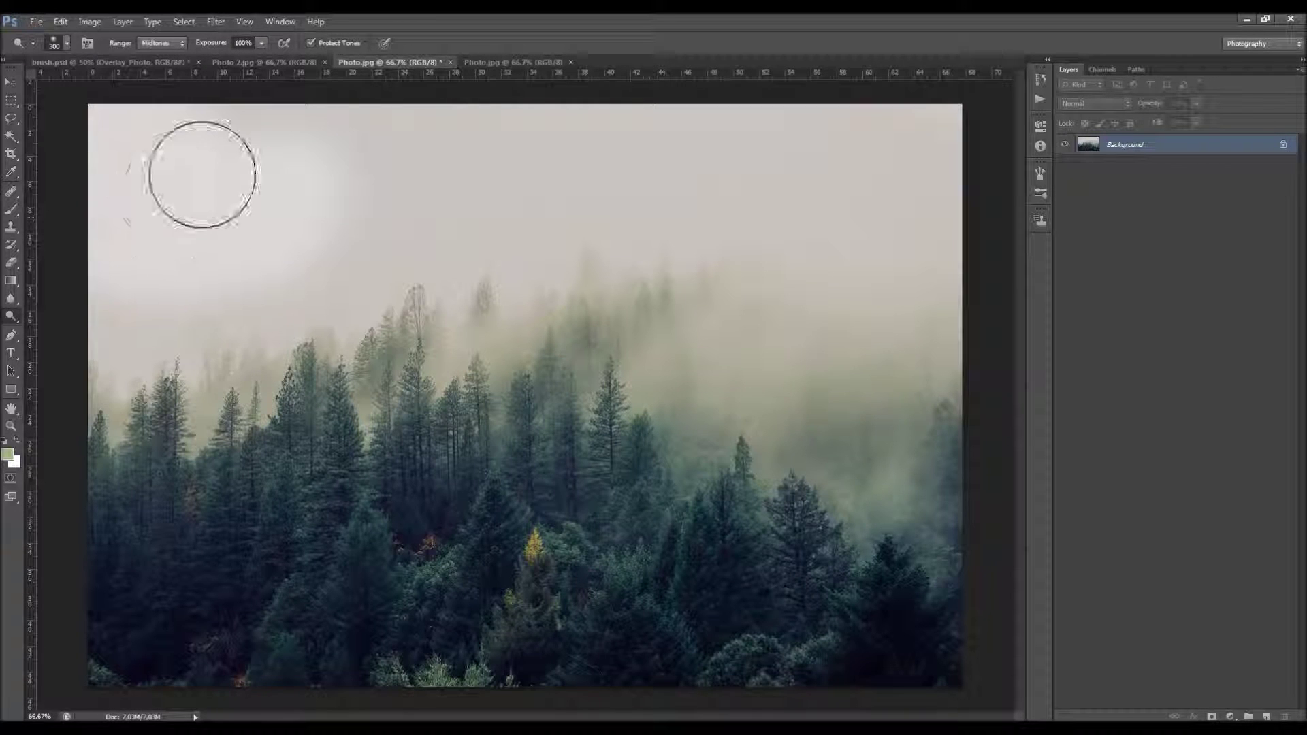
{"action": "key", "text": "ctrl+z"}
Step: Save the darkened Photo.jpg, return to brush.psd to update the composite, and switch to the Move tool
{"action": "key", "text": "ctrl+s"}
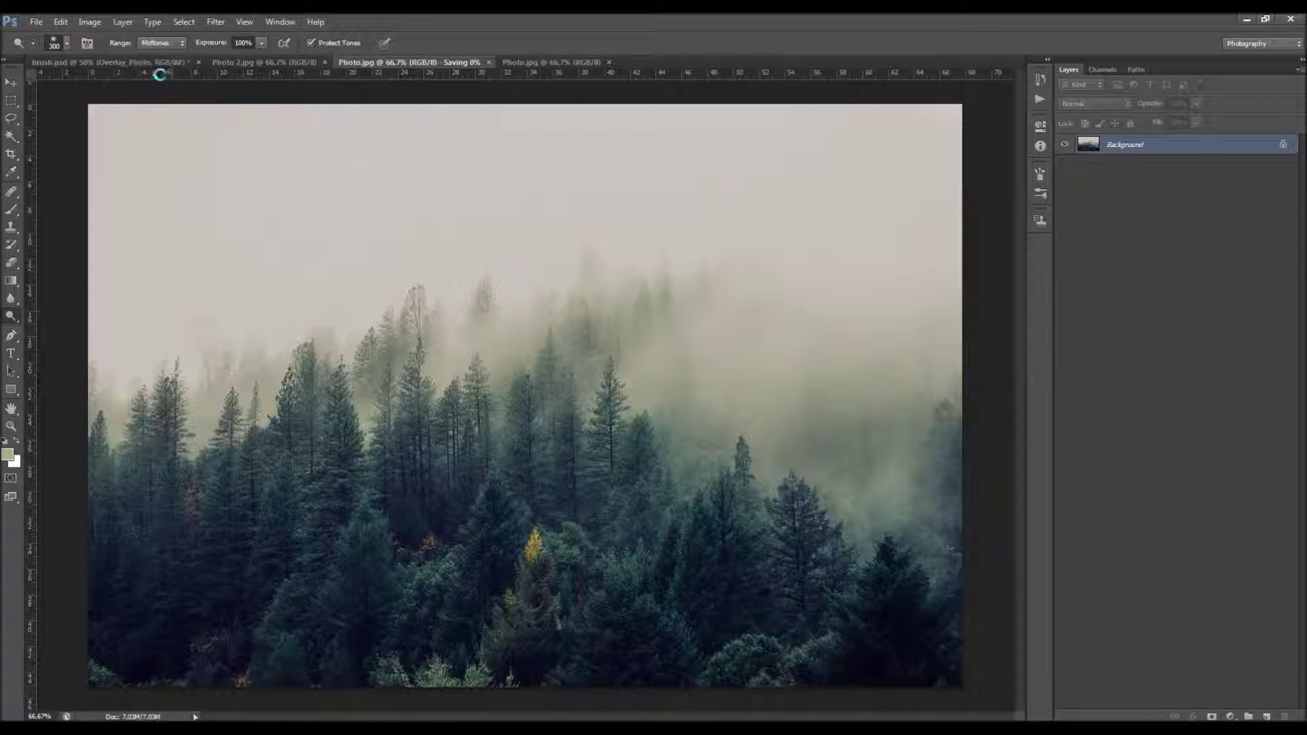
{"action": "left_click", "coordinate": [149, 62]}
{"action": "scroll", "coordinate": [520, 306], "scroll_direction": "up", "scroll_amount": 4}
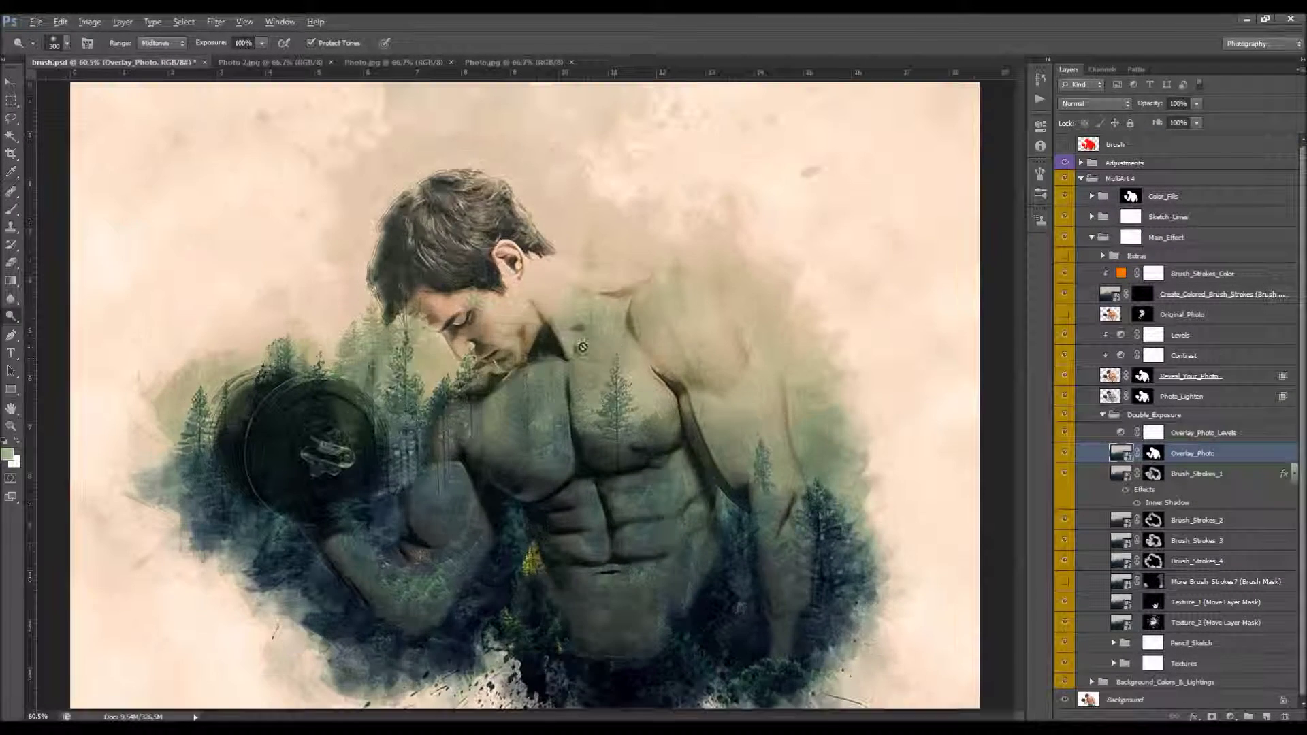
{"action": "scroll", "coordinate": [1057, 423], "scroll_direction": "down", "scroll_amount": 1}
{"action": "scroll", "coordinate": [793, 434], "scroll_direction": "down", "scroll_amount": 1}
{"action": "key", "text": "v"}
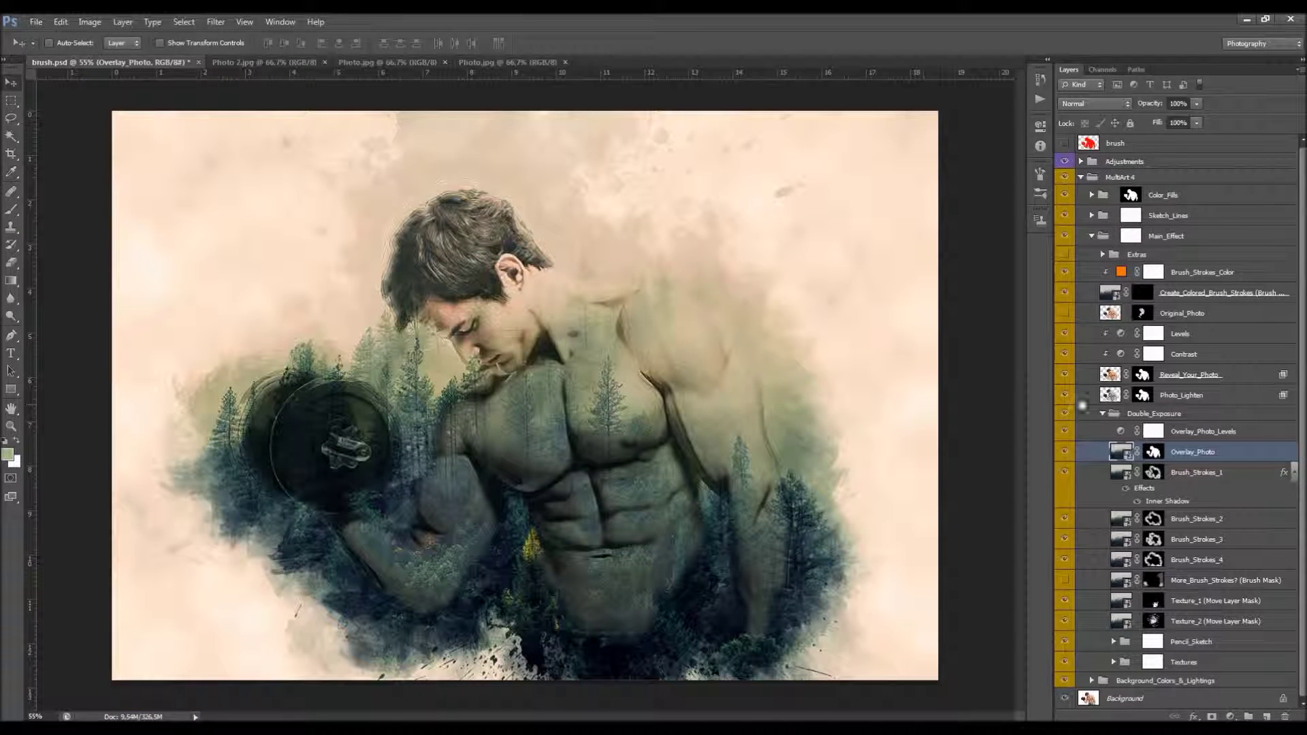
Step: Expand the Pencil_Sketch group and review its Pencil_Edges and Pencil_Shading layers
{"action": "left_click", "coordinate": [1169, 644]}
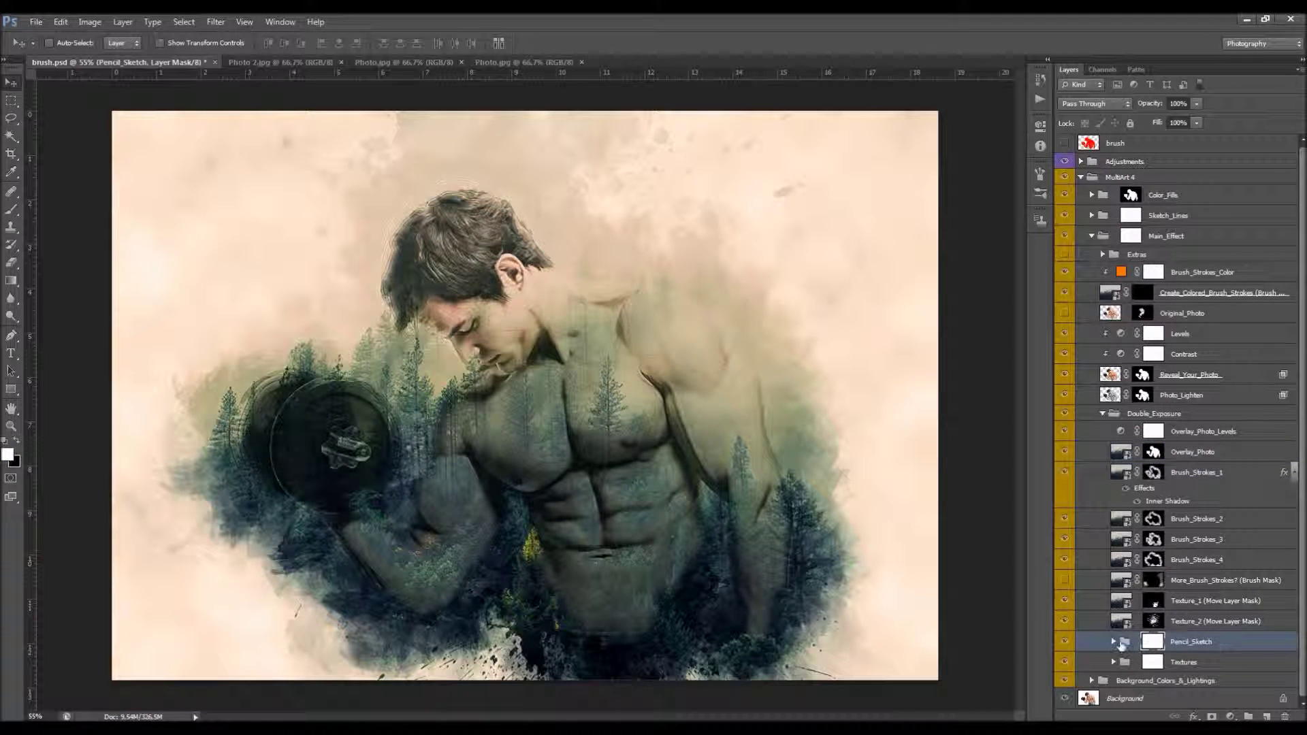
{"action": "left_click", "coordinate": [1108, 642]}
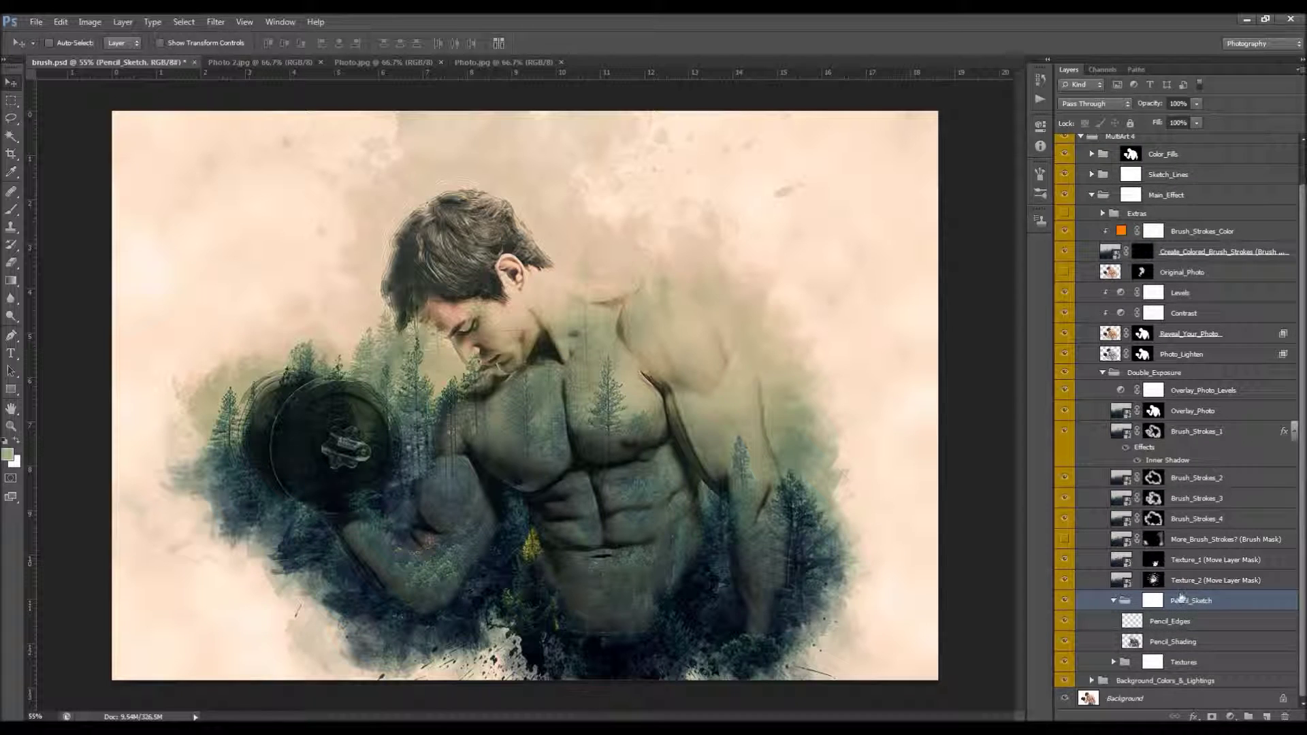
{"action": "left_click", "coordinate": [1164, 630]}
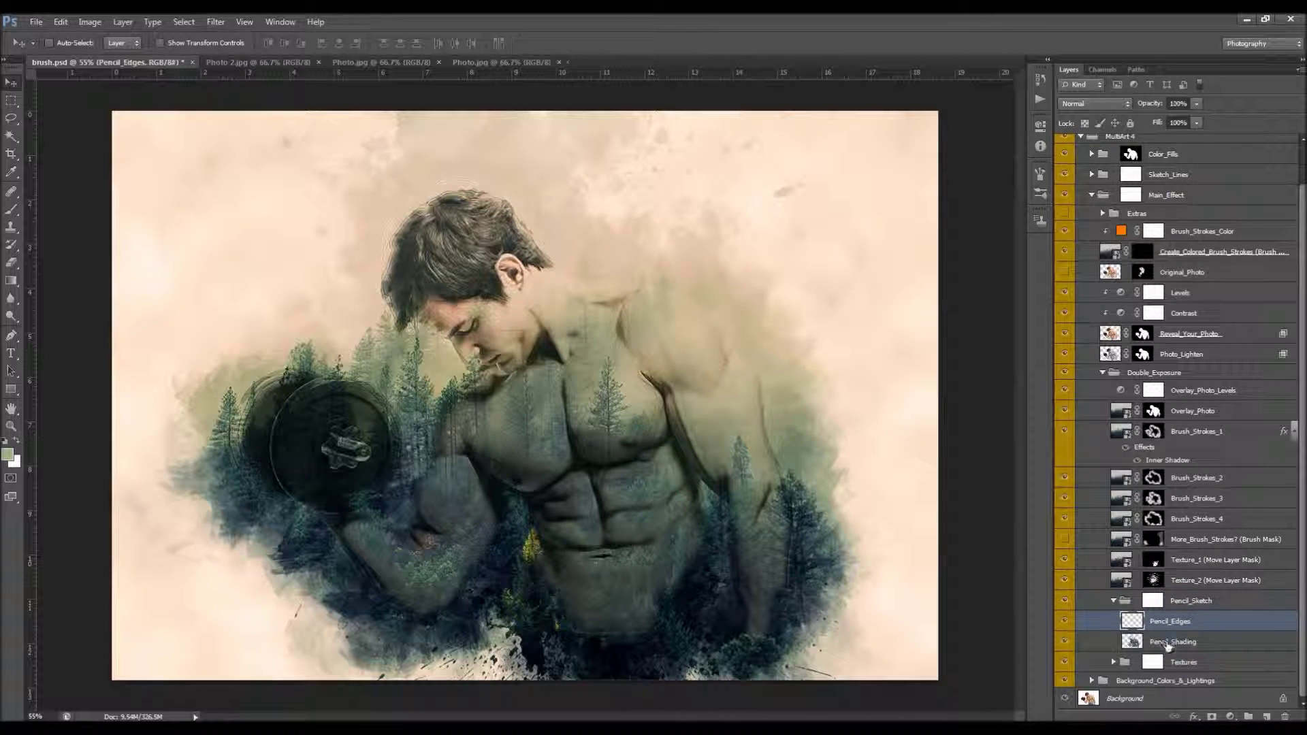
{"action": "left_click", "coordinate": [1118, 603]}
{"action": "left_click", "coordinate": [1125, 602]}
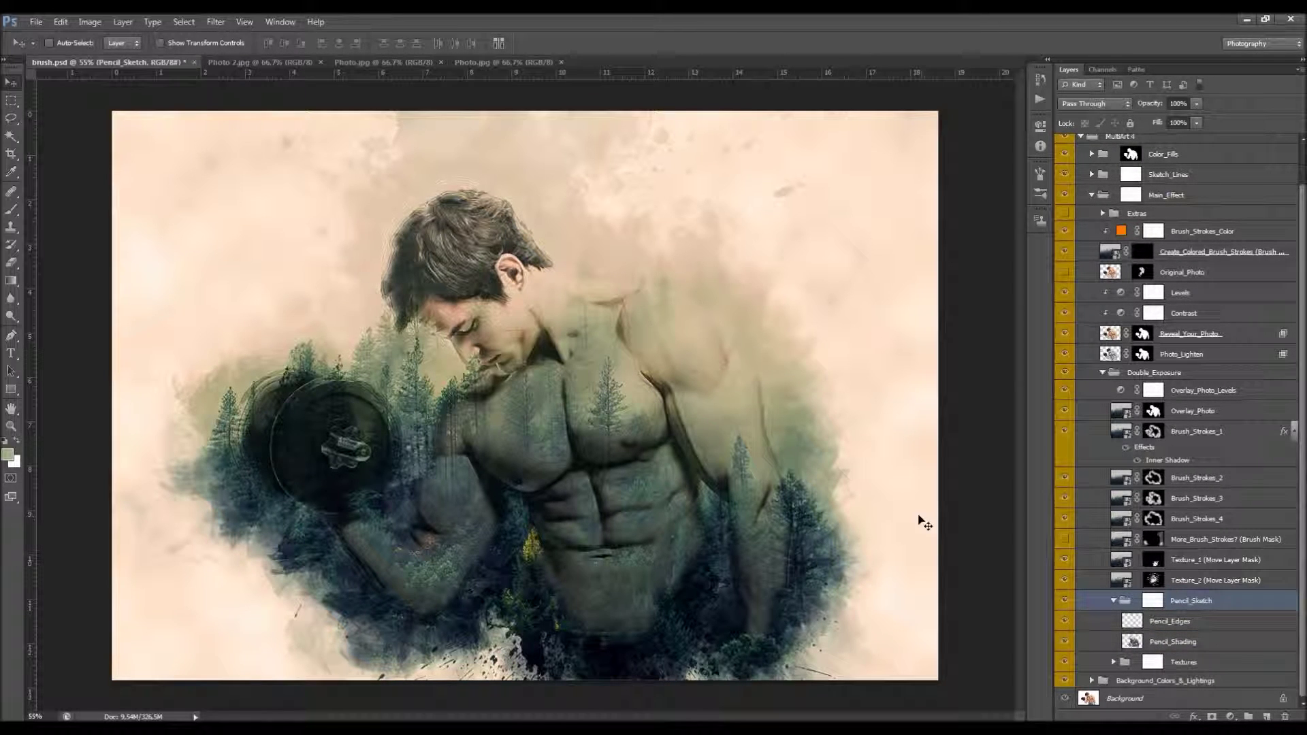
{"action": "mouse_move", "coordinate": [578, 403]}
{"action": "left_mouse_down"}
{"action": "mouse_move", "coordinate": [455, 384]}
{"action": "mouse_move", "coordinate": [238, 231]}
{"action": "mouse_move", "coordinate": [239, 269]}
{"action": "left_mouse_up"}
{"action": "scroll", "coordinate": [1093, 243], "scroll_direction": "up", "scroll_amount": 3}
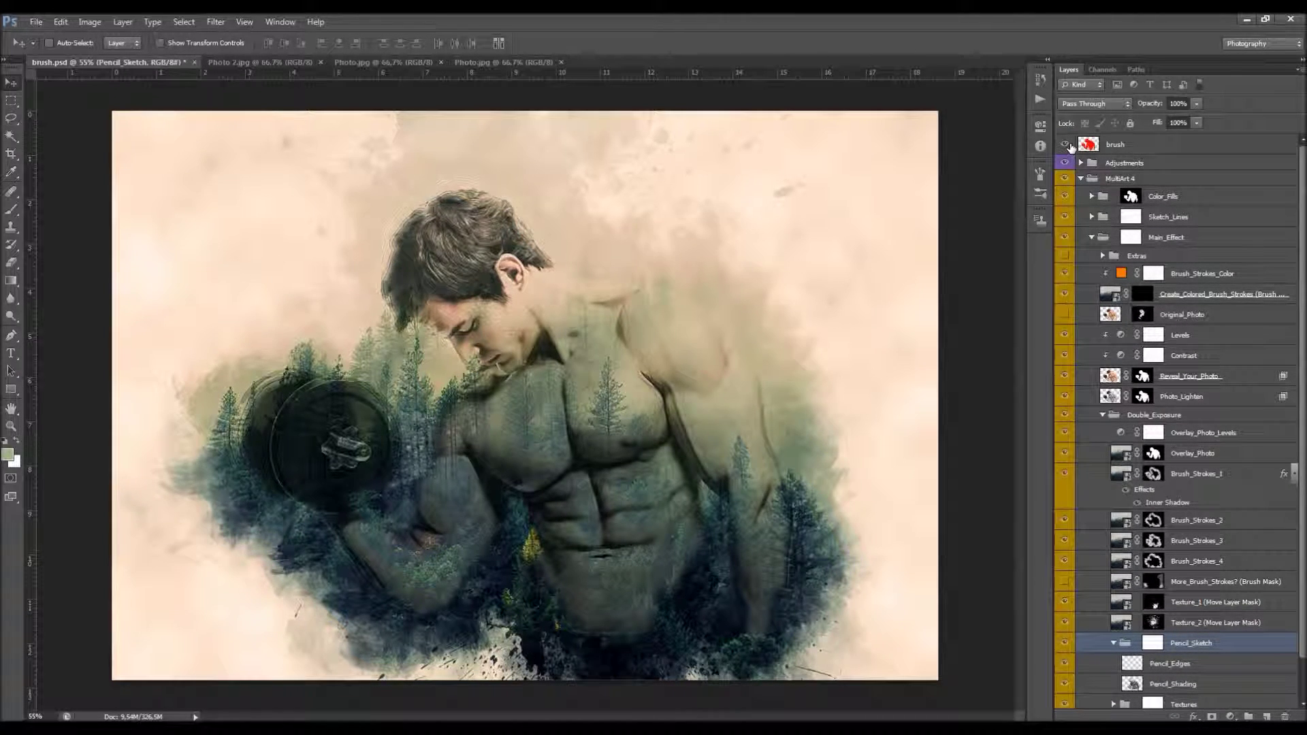
{"action": "left_click", "coordinate": [1069, 145]}
{"action": "scroll", "coordinate": [1185, 517], "scroll_direction": "down", "scroll_amount": 2}
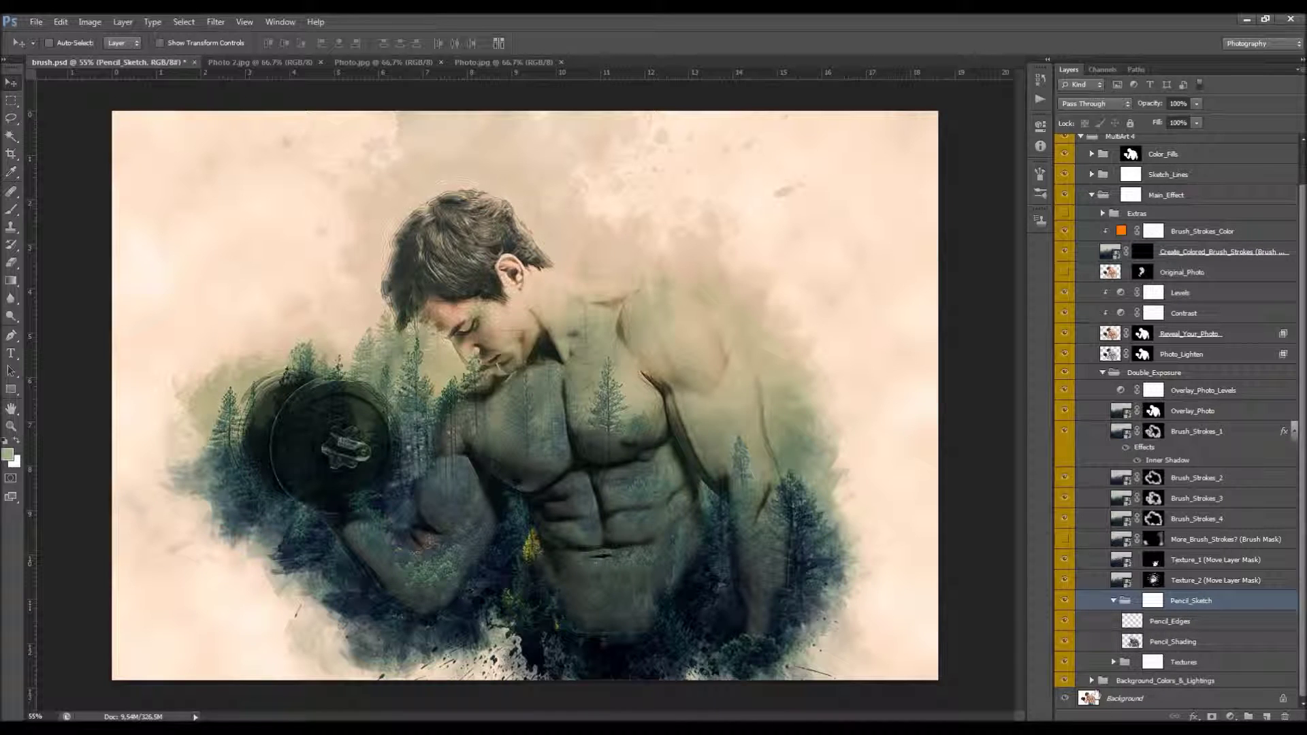
{"action": "mouse_move", "coordinate": [677, 599]}
{"action": "left_mouse_down"}
{"action": "mouse_move", "coordinate": [545, 587]}
{"action": "mouse_move", "coordinate": [426, 601]}
{"action": "left_mouse_up"}
{"action": "left_click_drag", "start_coordinate": [310, 406], "coordinate": [312, 203]}
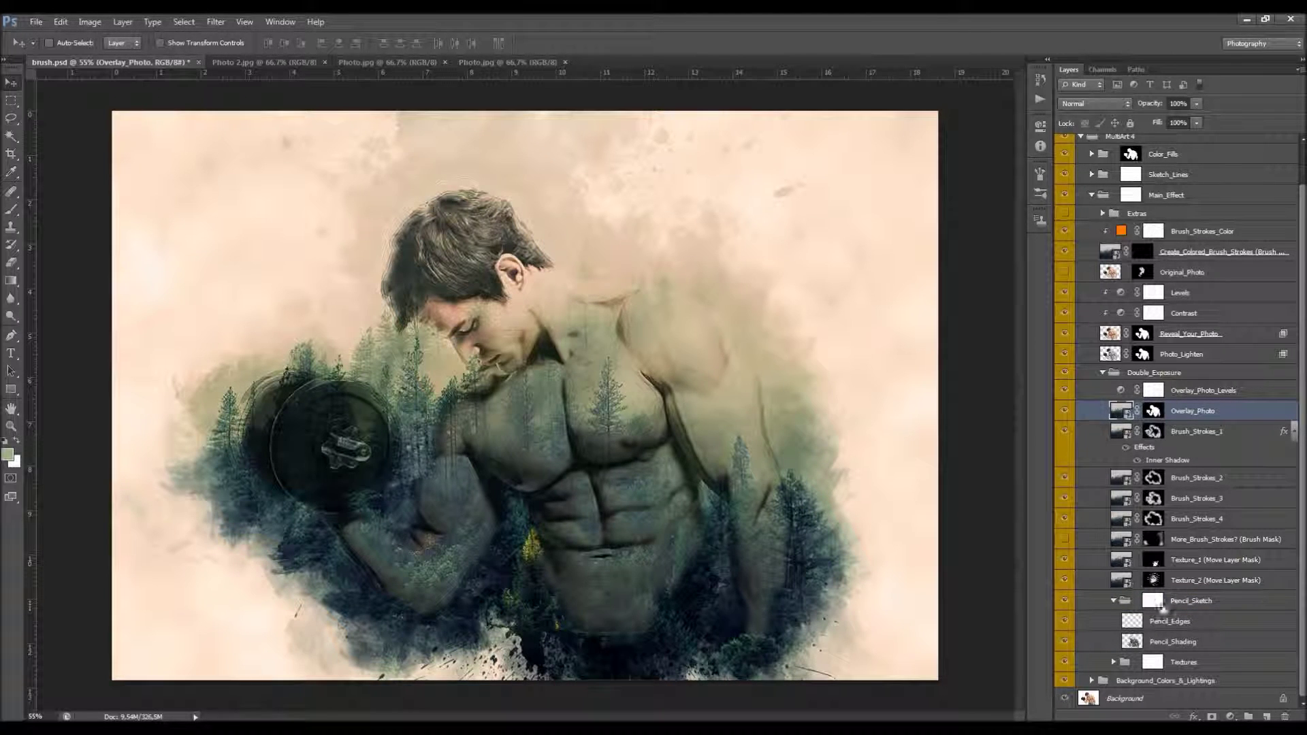
Step: Expand the Textures group, go through its texture layers, and toggle Texture_3 off and on to compare its effect
{"action": "left_click", "coordinate": [1199, 662]}
{"action": "left_click", "coordinate": [1114, 661]}
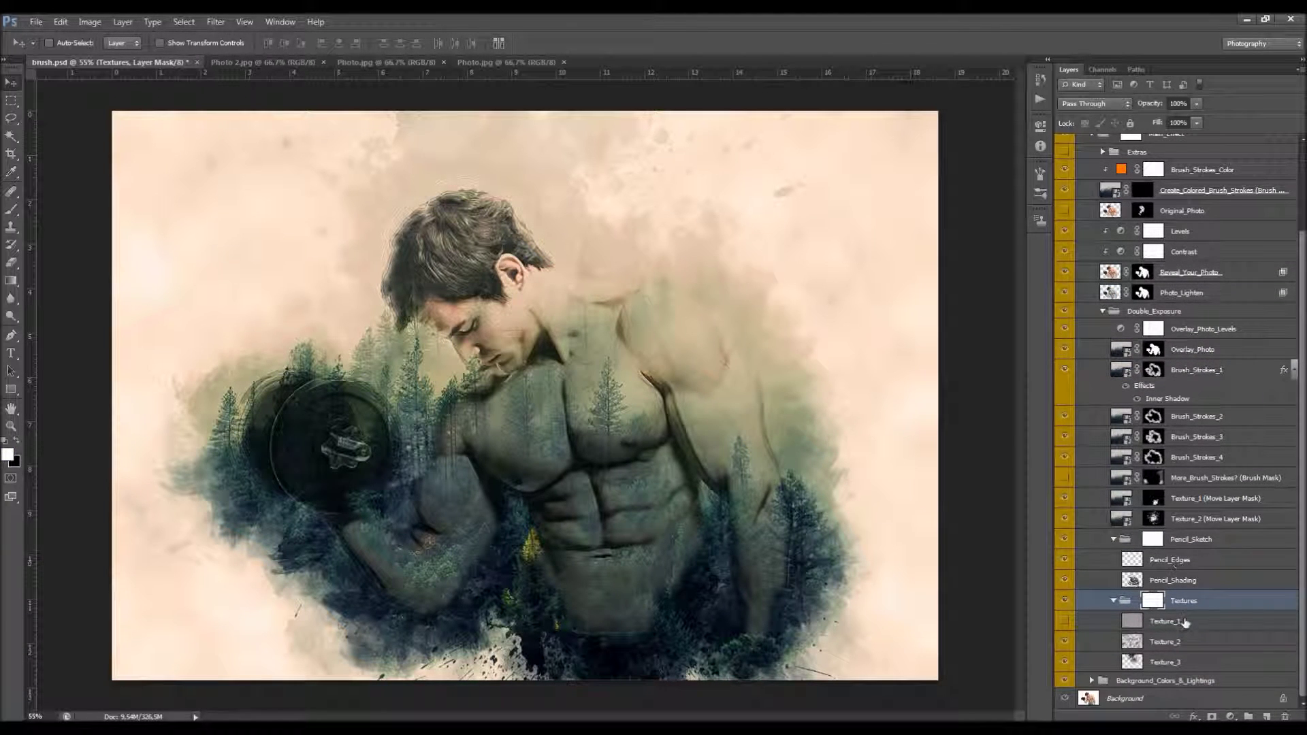
{"action": "left_click", "coordinate": [1184, 641]}
{"action": "left_click", "coordinate": [1182, 662]}
{"action": "left_click", "coordinate": [1070, 664]}
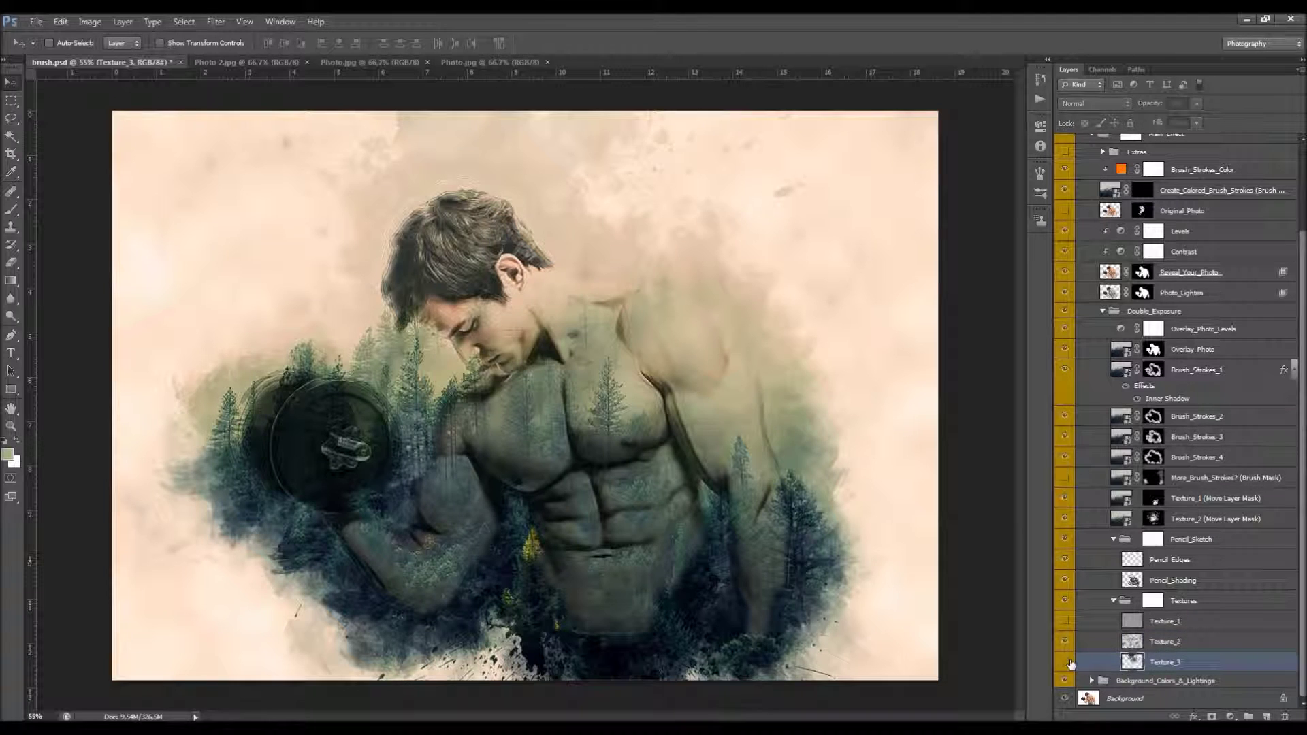
{"action": "left_click", "coordinate": [1067, 662]}
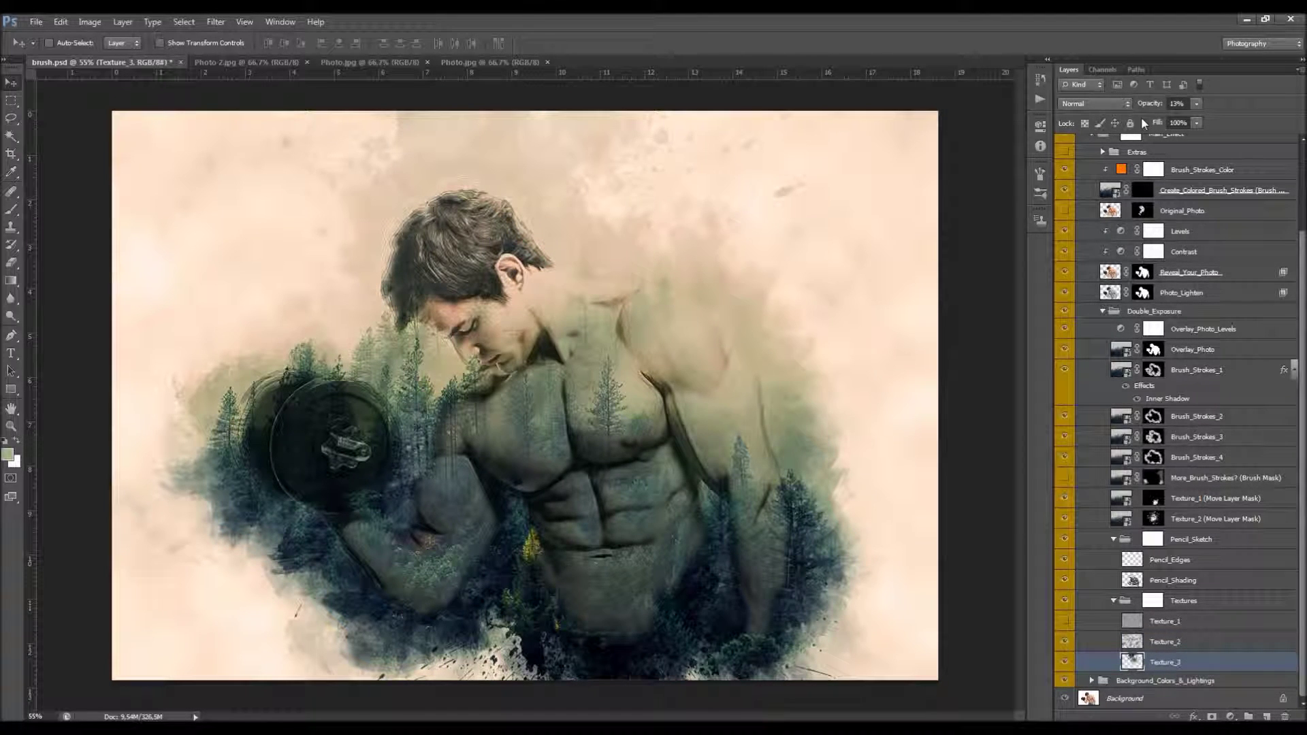
Step: Try applying a Free Transform to the Texture_3 layer
{"action": "left_click_drag", "start_coordinate": [669, 310], "coordinate": [761, 255]}
{"action": "right_click", "coordinate": [670, 257]}
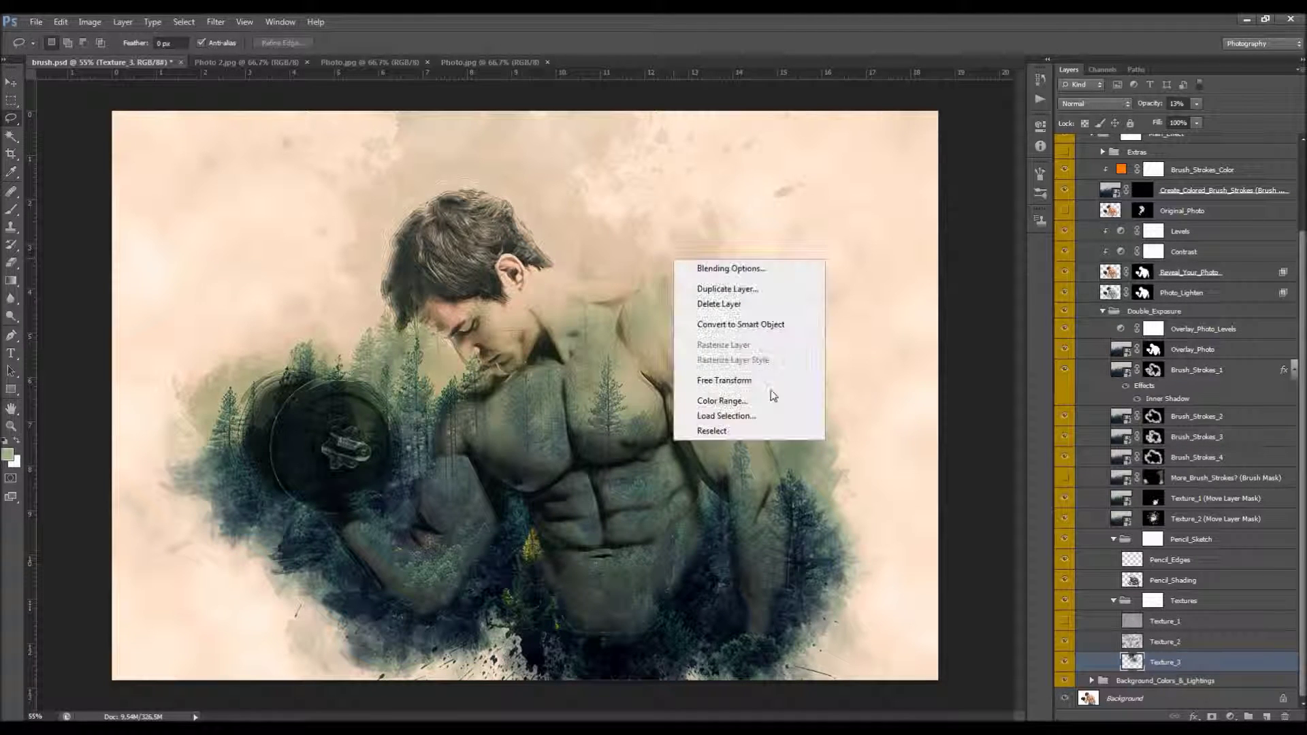
{"action": "left_click", "coordinate": [773, 382]}
{"action": "key", "text": "Return"}
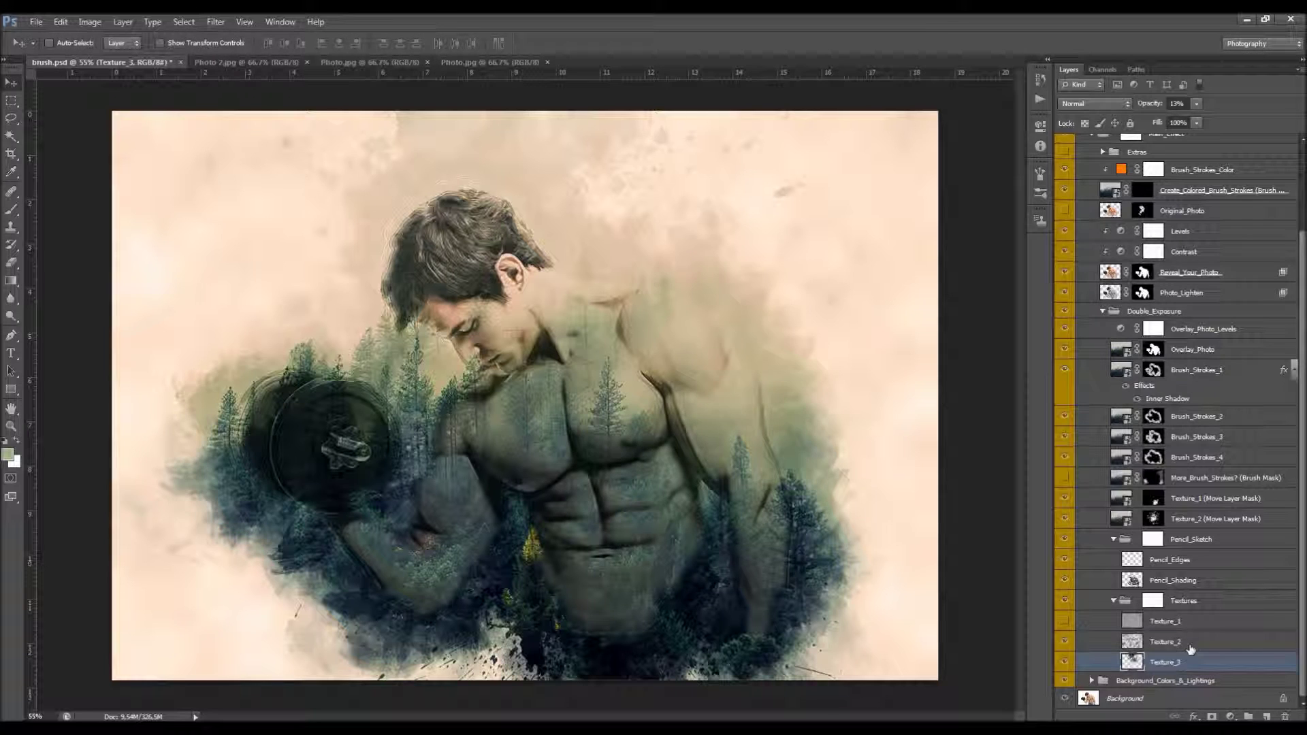
Step: Toggle the Texture_2 layer off and on to compare its effect, and set its opacity to 19%
{"action": "left_click", "coordinate": [1190, 645]}
{"action": "left_click", "coordinate": [1065, 642]}
{"action": "left_click", "coordinate": [1067, 643]}
{"action": "mouse_move", "coordinate": [1154, 107]}
{"action": "left_mouse_down"}
{"action": "mouse_move", "coordinate": [1219, 111]}
{"action": "mouse_move", "coordinate": [1161, 113]}
{"action": "left_mouse_up"}
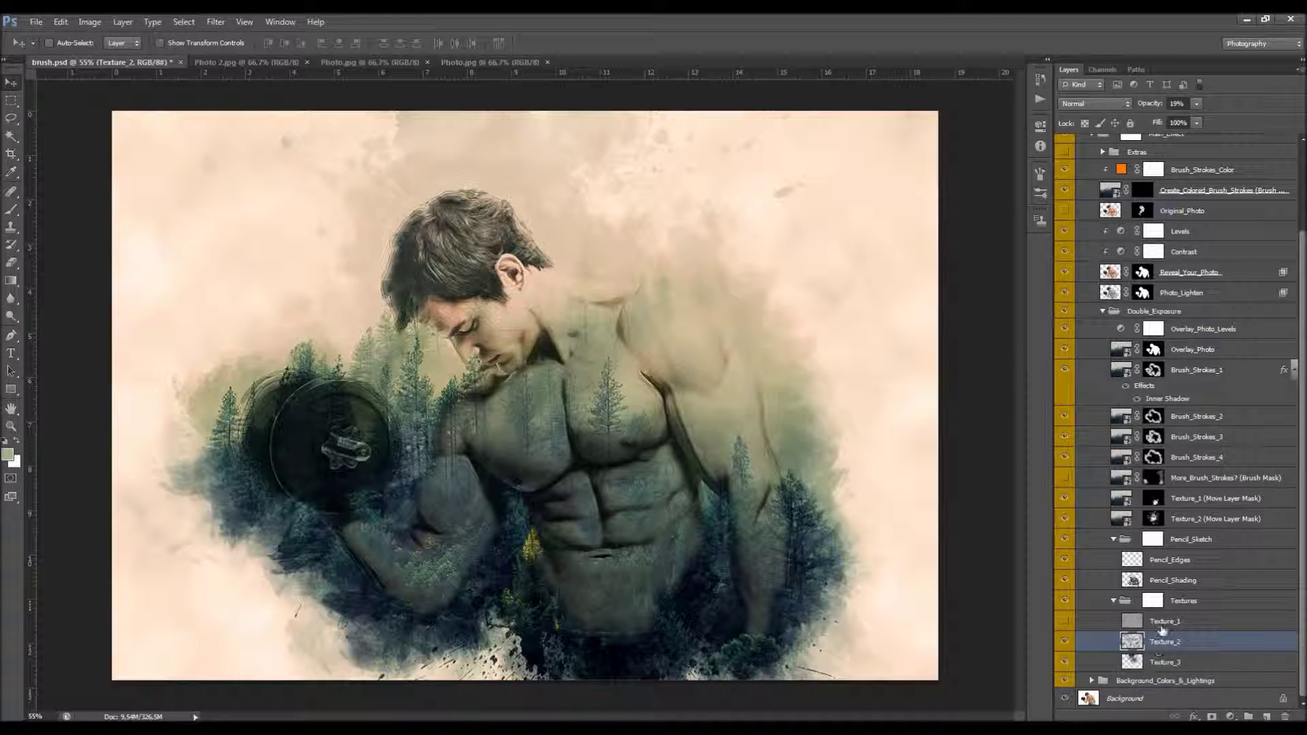
Step: Show the Texture_1 layer and lower its opacity
{"action": "left_click", "coordinate": [1161, 623]}
{"action": "left_click", "coordinate": [1067, 623]}
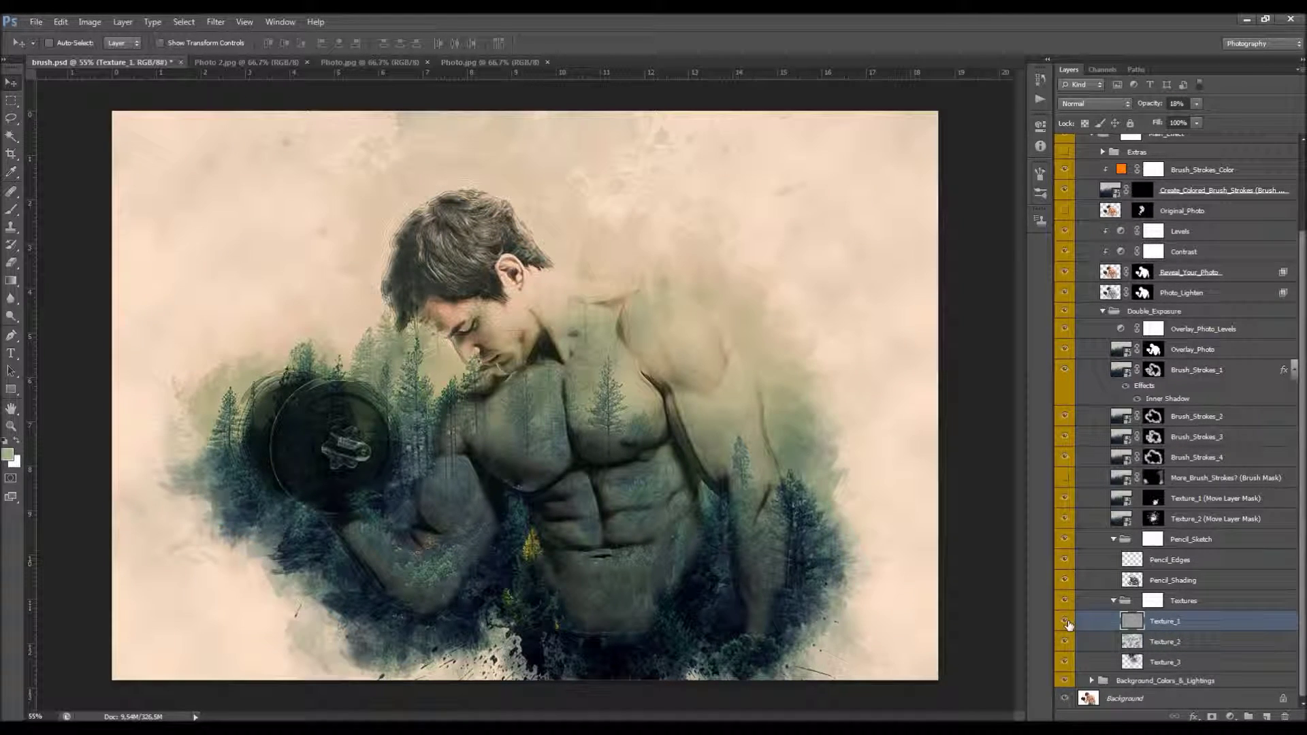
{"action": "left_click_drag", "start_coordinate": [1150, 106], "coordinate": [1132, 106]}
Step: Compare the Background_Colors_&_Lightings group off and on, and expand it to show its layers
{"action": "left_click", "coordinate": [1184, 681]}
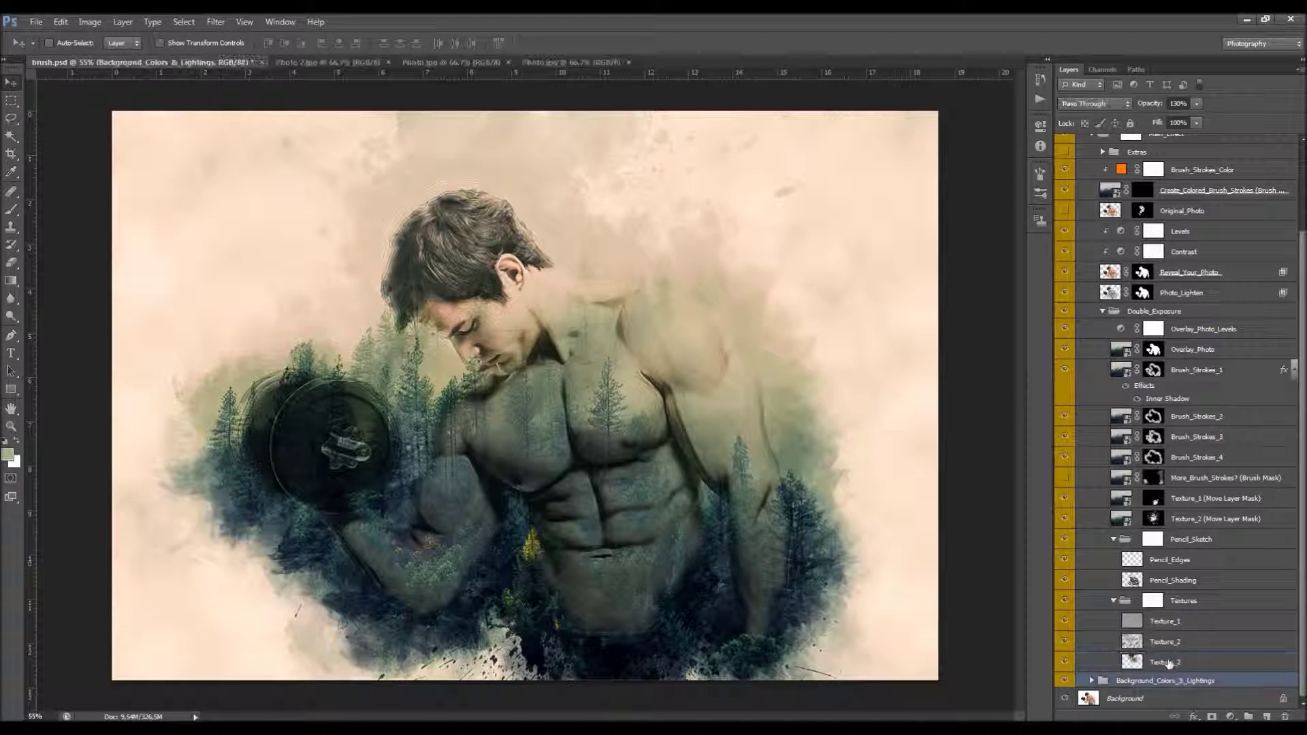
{"action": "left_click", "coordinate": [1066, 681]}
{"action": "left_click", "coordinate": [1066, 681]}
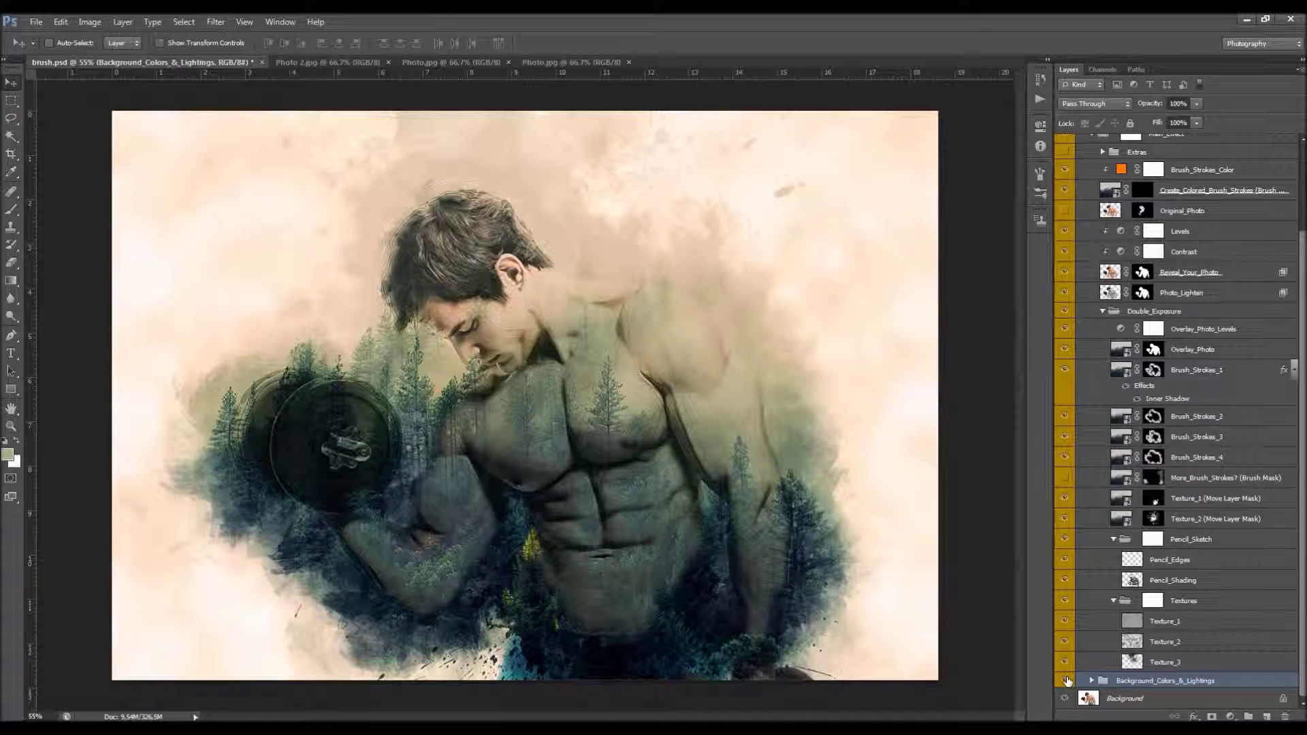
{"action": "left_click", "coordinate": [1091, 682]}
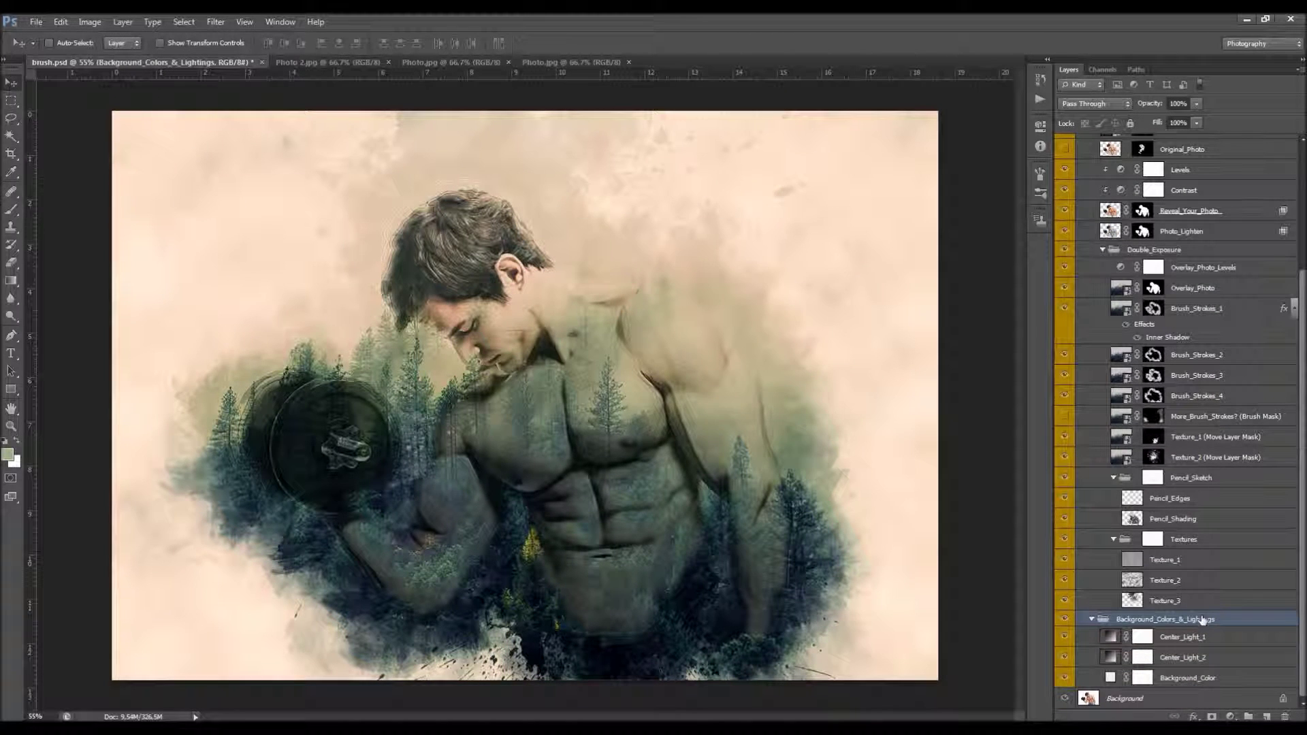
Step: Change the Background_Color fill to a darker tan tone
{"action": "double_click", "coordinate": [1110, 677]}
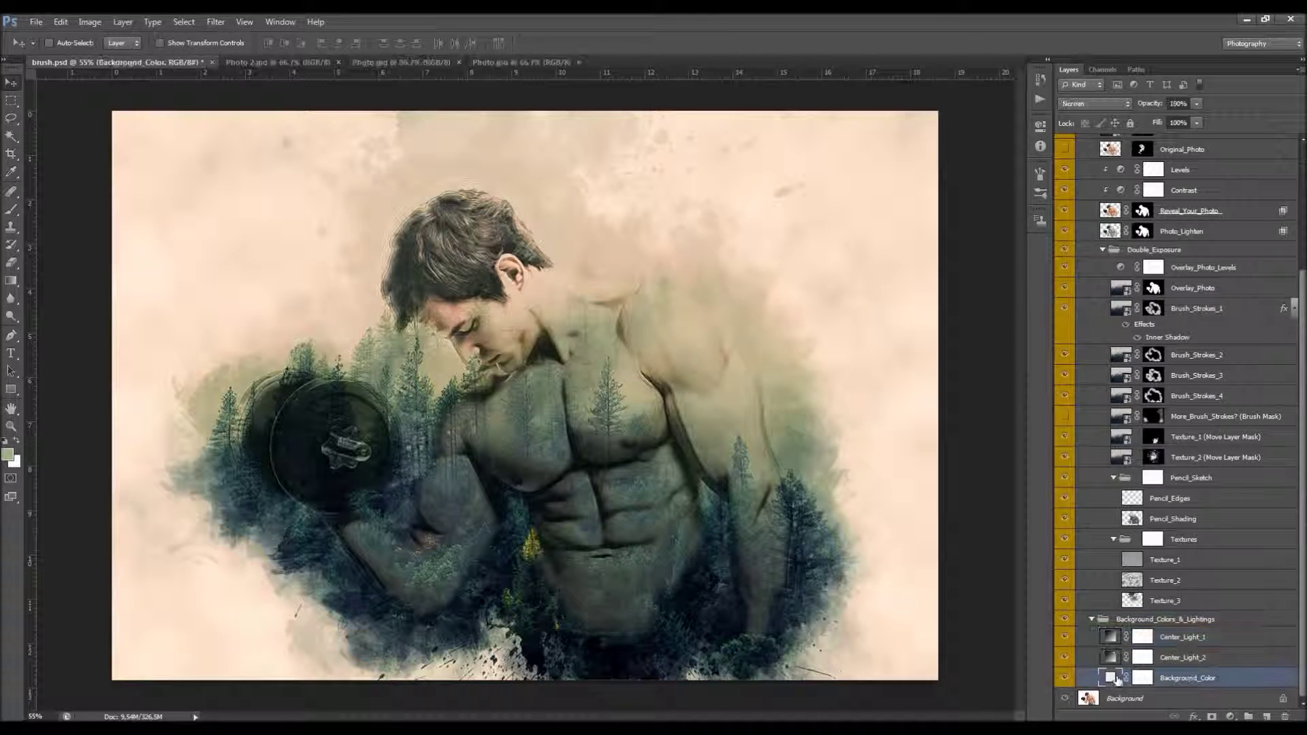
{"action": "mouse_move", "coordinate": [821, 389]}
{"action": "left_mouse_down"}
{"action": "mouse_move", "coordinate": [766, 331]}
{"action": "mouse_move", "coordinate": [813, 332]}
{"action": "left_mouse_up"}
{"action": "left_click", "coordinate": [733, 296]}
{"action": "left_click", "coordinate": [1120, 300]}
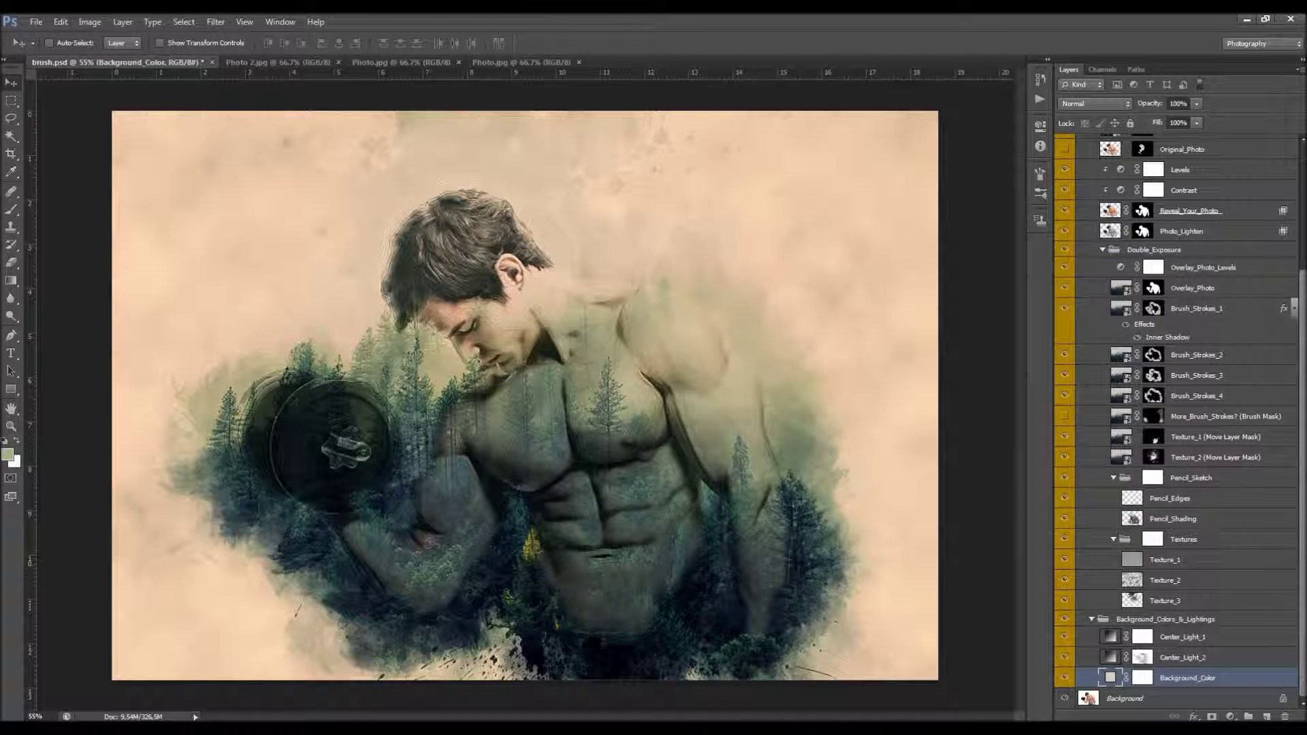
Step: Compare the backdrop with the Center_Light_1 layer toggled off and on
{"action": "left_click", "coordinate": [1179, 658]}
{"action": "left_click", "coordinate": [1183, 637]}
{"action": "left_click", "coordinate": [1064, 637]}
{"action": "left_click", "coordinate": [1065, 638]}
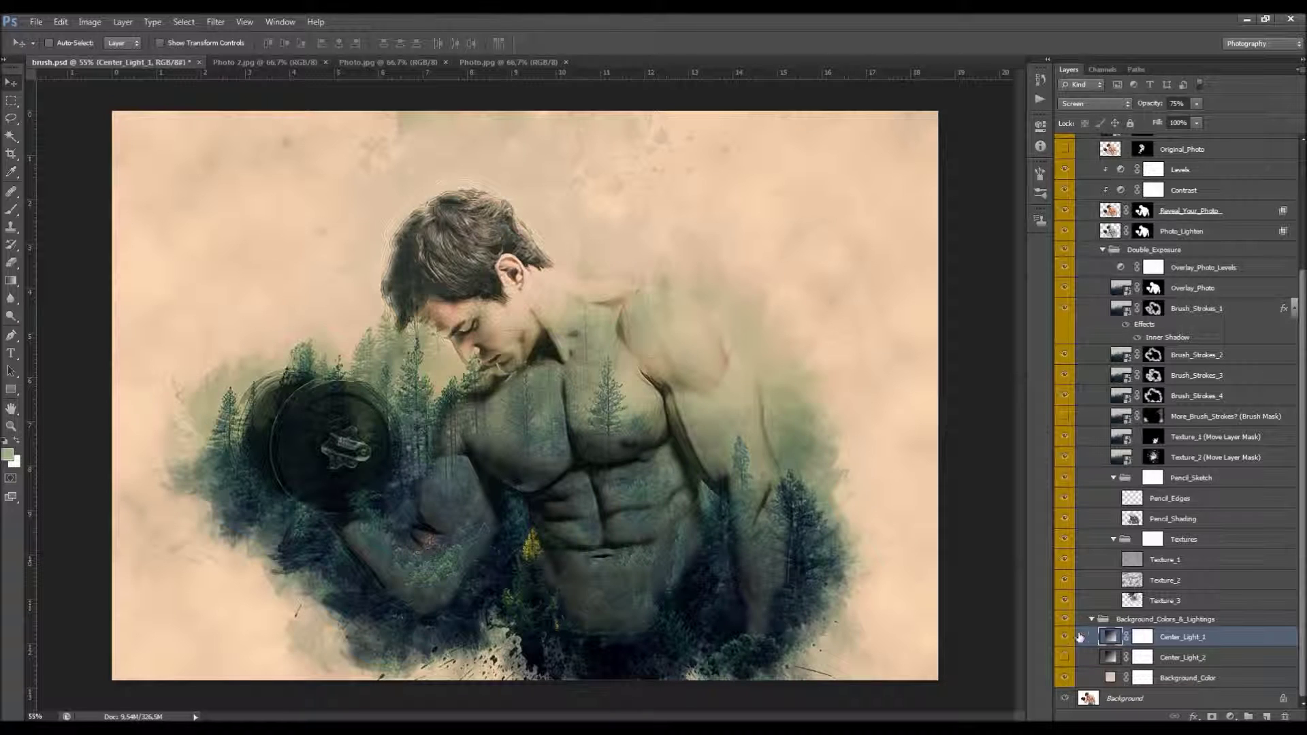
Step: Set the scale of Center_Light_1's radial gradient fill to 149%
{"action": "double_click", "coordinate": [1111, 638]}
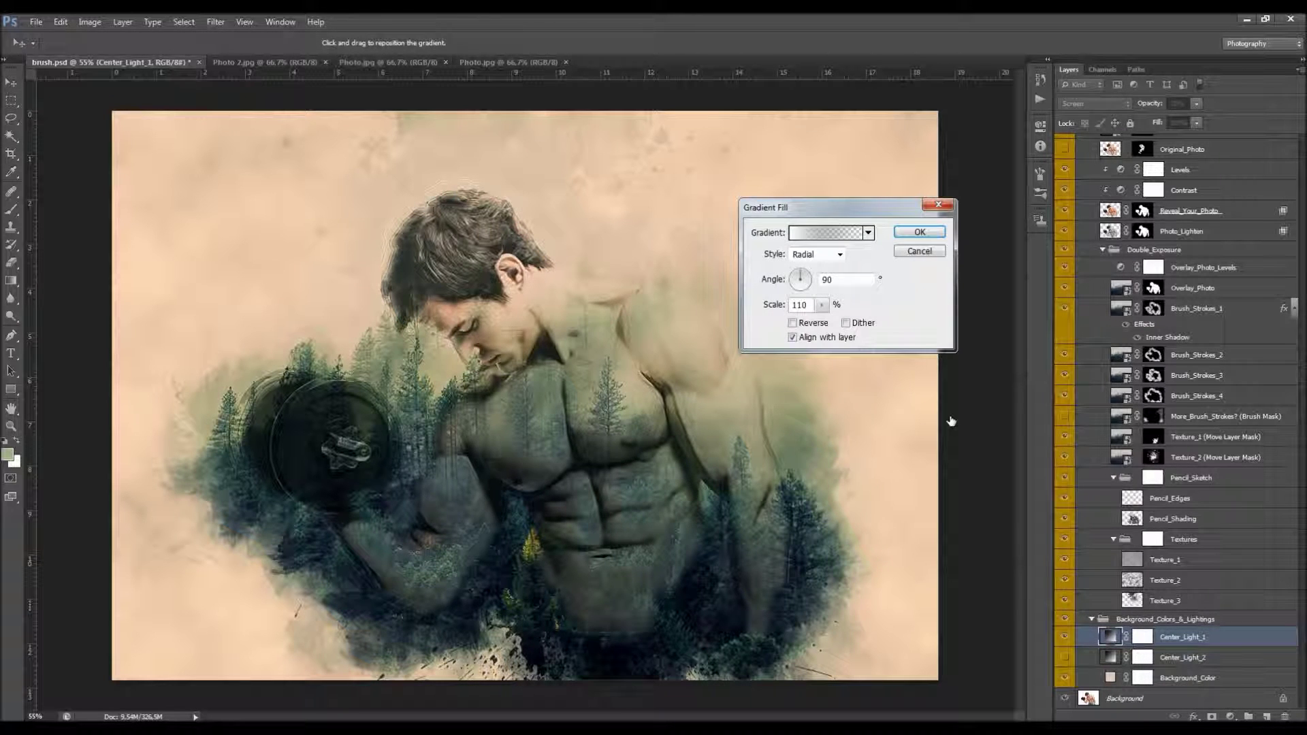
{"action": "left_click_drag", "start_coordinate": [879, 216], "coordinate": [930, 224]}
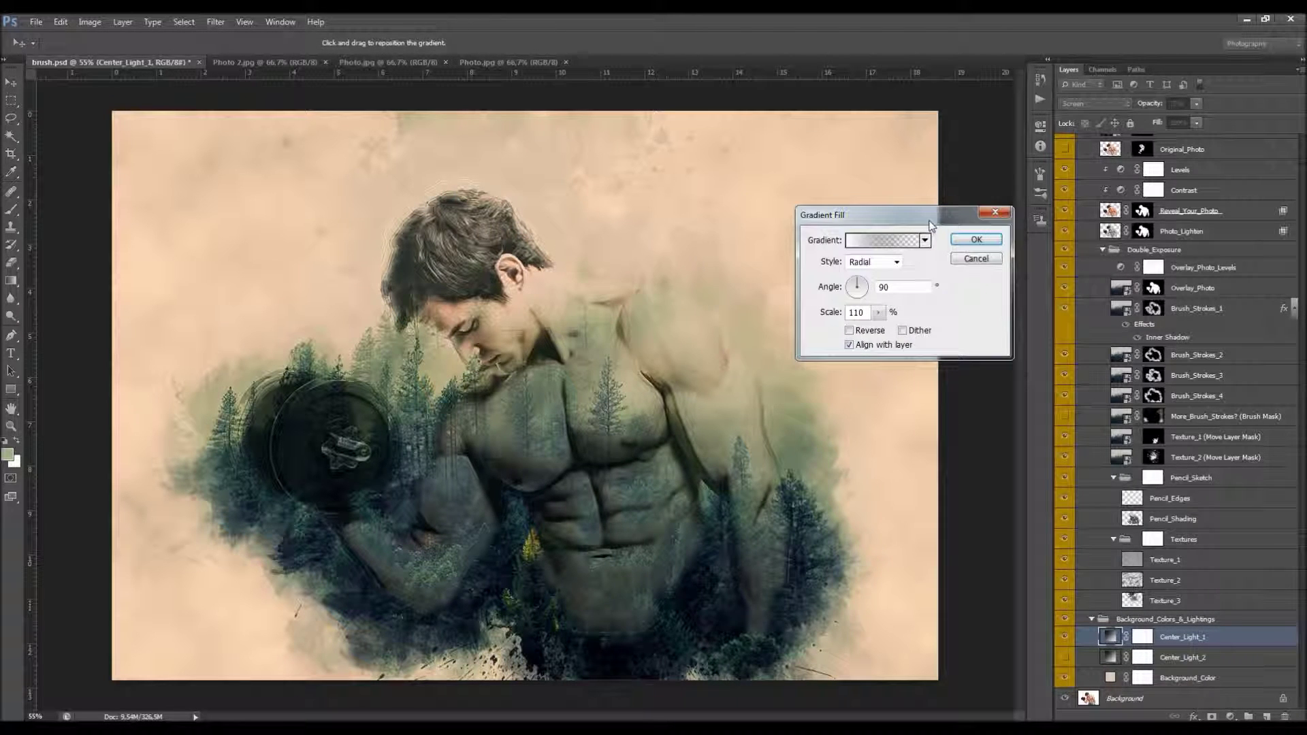
{"action": "left_click", "coordinate": [878, 312]}
{"action": "left_click_drag", "start_coordinate": [887, 333], "coordinate": [890, 333]}
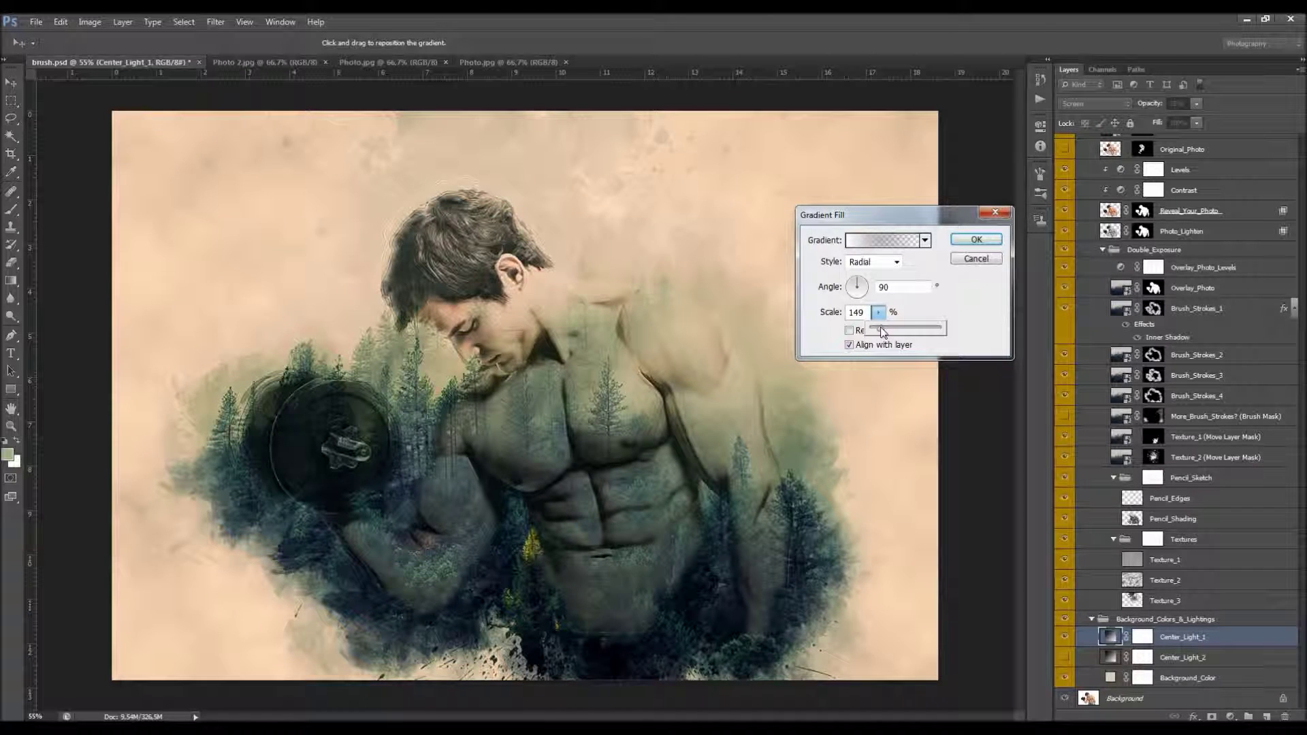
{"action": "left_click", "coordinate": [970, 240]}
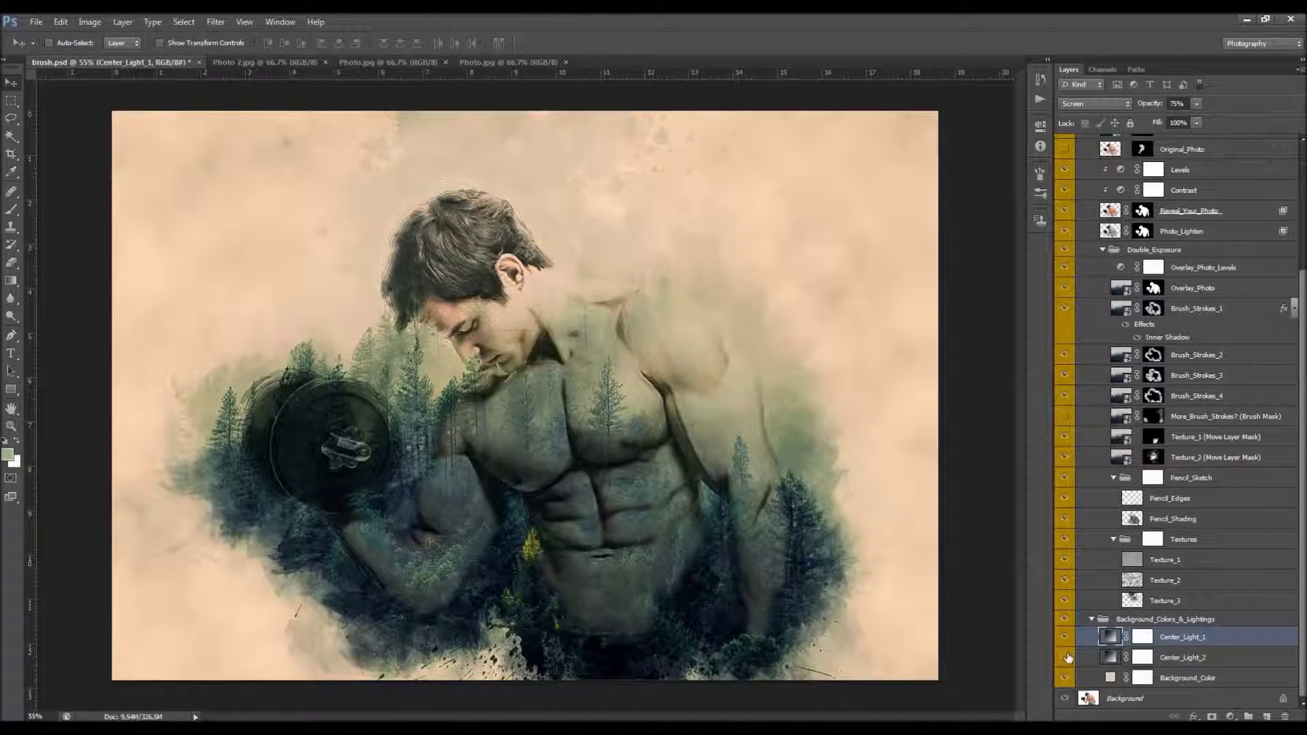
Step: Try scaling Center_Light_2's radial gradient fill to 149% and discard the change
{"action": "double_click", "coordinate": [1099, 659]}
{"action": "left_click", "coordinate": [1213, 275]}
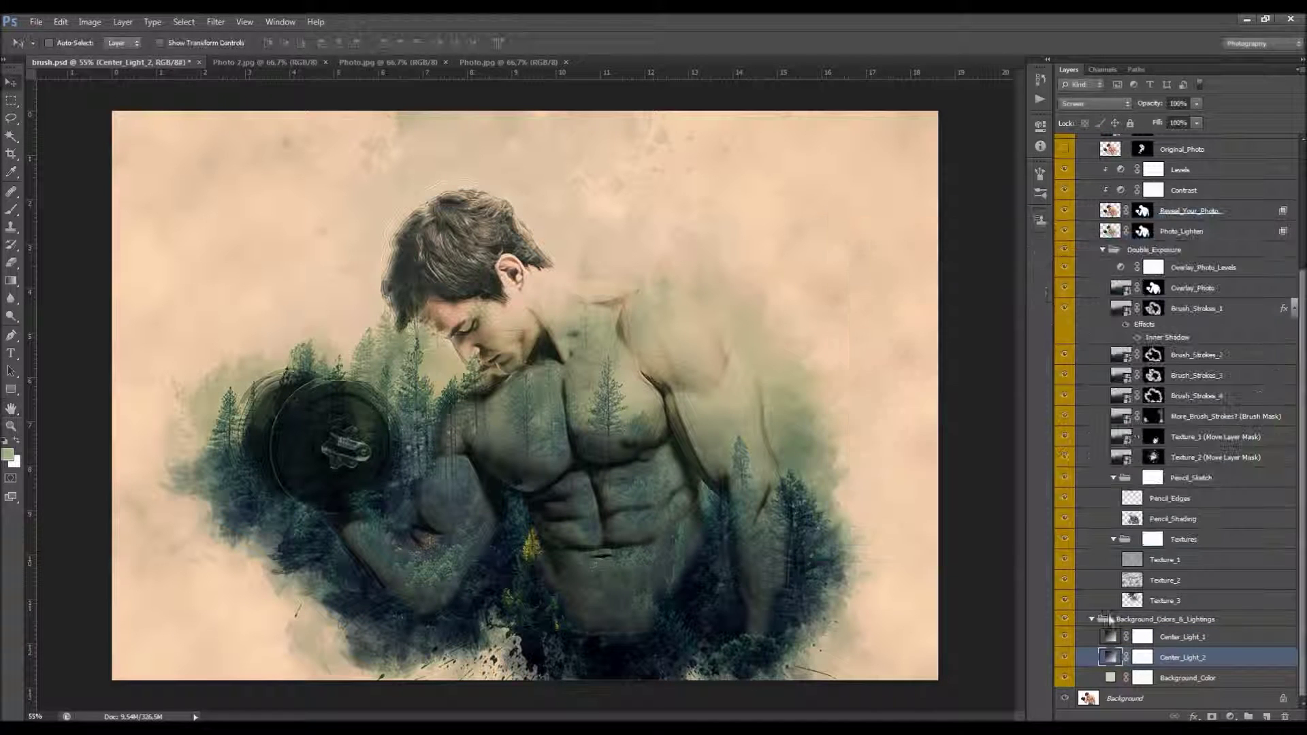
{"action": "double_click", "coordinate": [1111, 657]}
{"action": "left_click", "coordinate": [878, 312]}
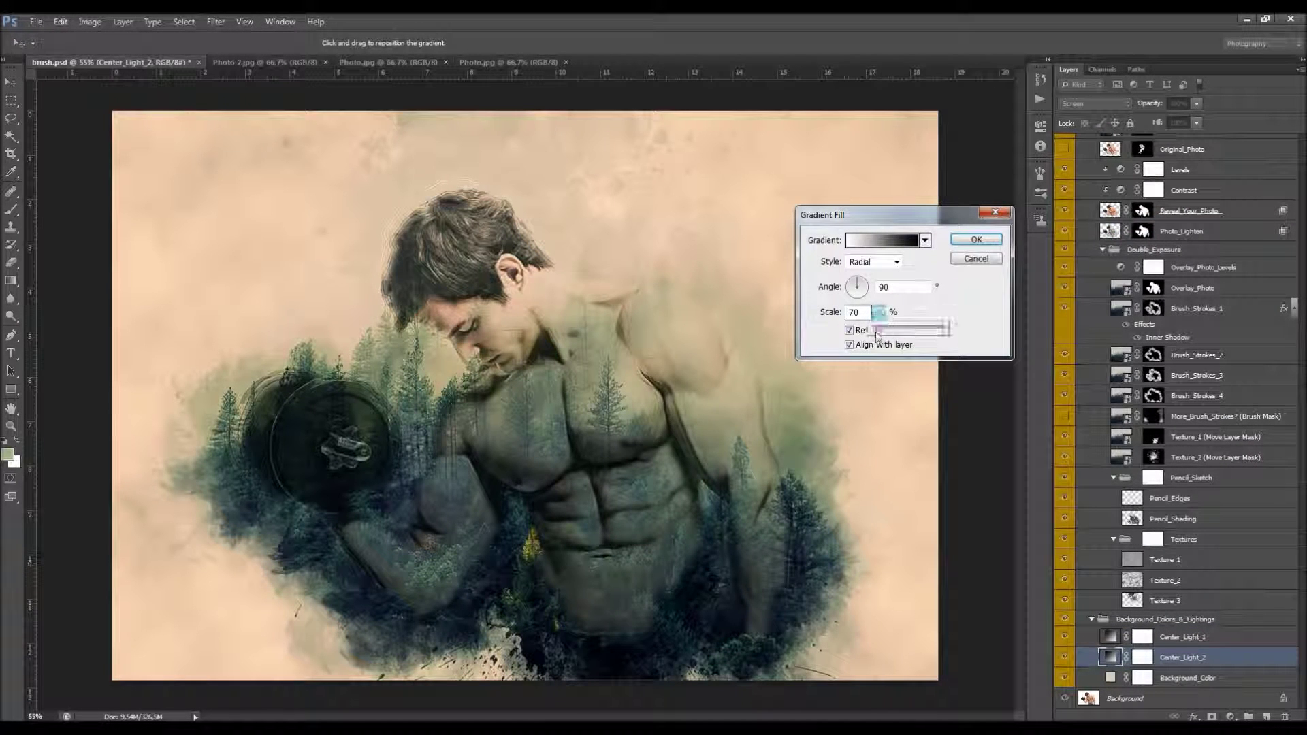
{"action": "left_click_drag", "start_coordinate": [881, 334], "coordinate": [887, 335]}
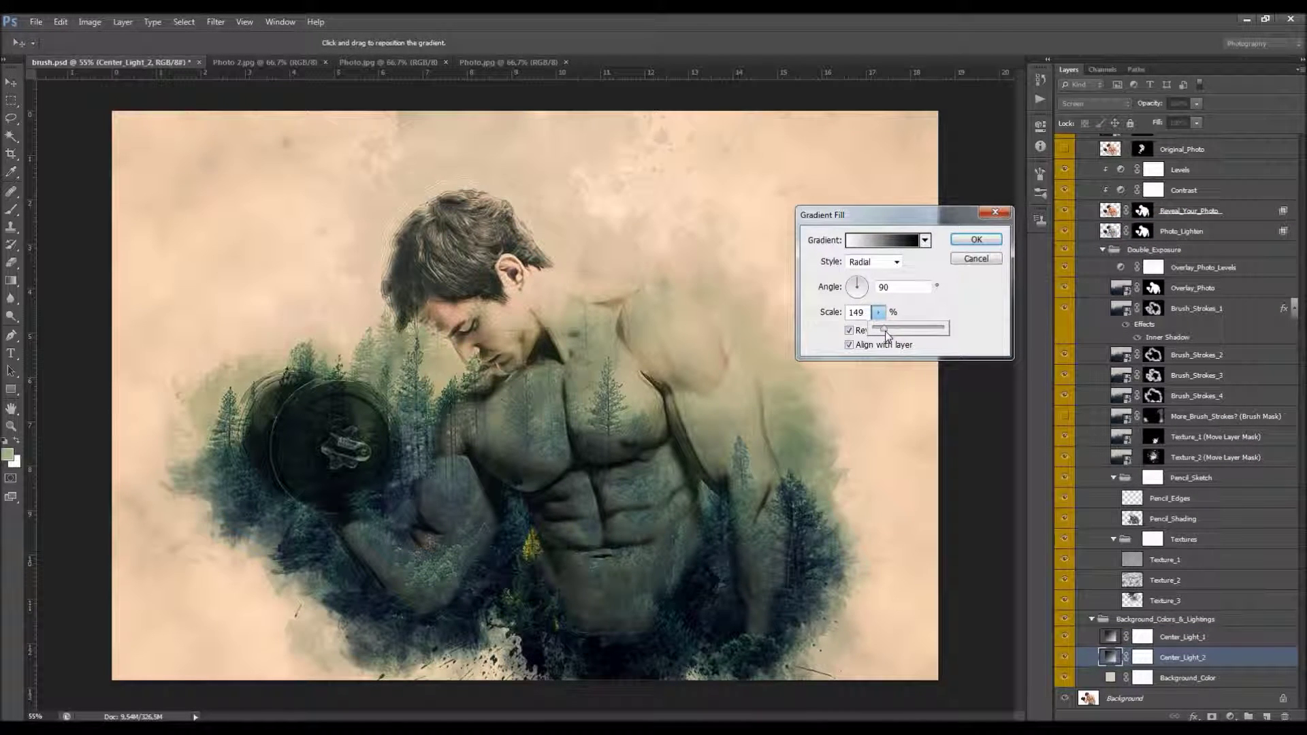
{"action": "left_click", "coordinate": [975, 259]}
Step: Compare Center_Light_1 off and on, collapse the MultiArt 4 group and expand the Adjustments group
{"action": "left_click", "coordinate": [1065, 636]}
{"action": "left_click", "coordinate": [1066, 638]}
{"action": "scroll", "coordinate": [1162, 459], "scroll_direction": "up", "scroll_amount": 4}
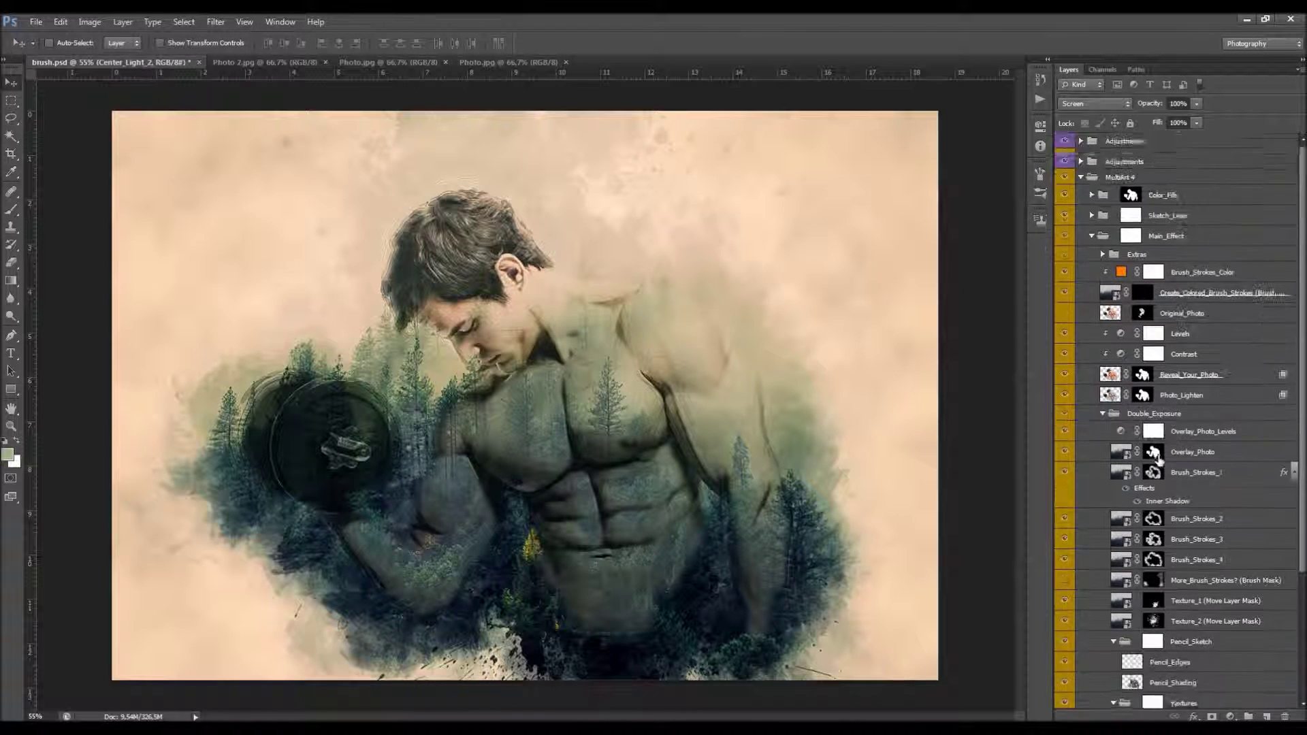
{"action": "left_click", "coordinate": [1081, 178]}
{"action": "left_click", "coordinate": [1080, 163]}
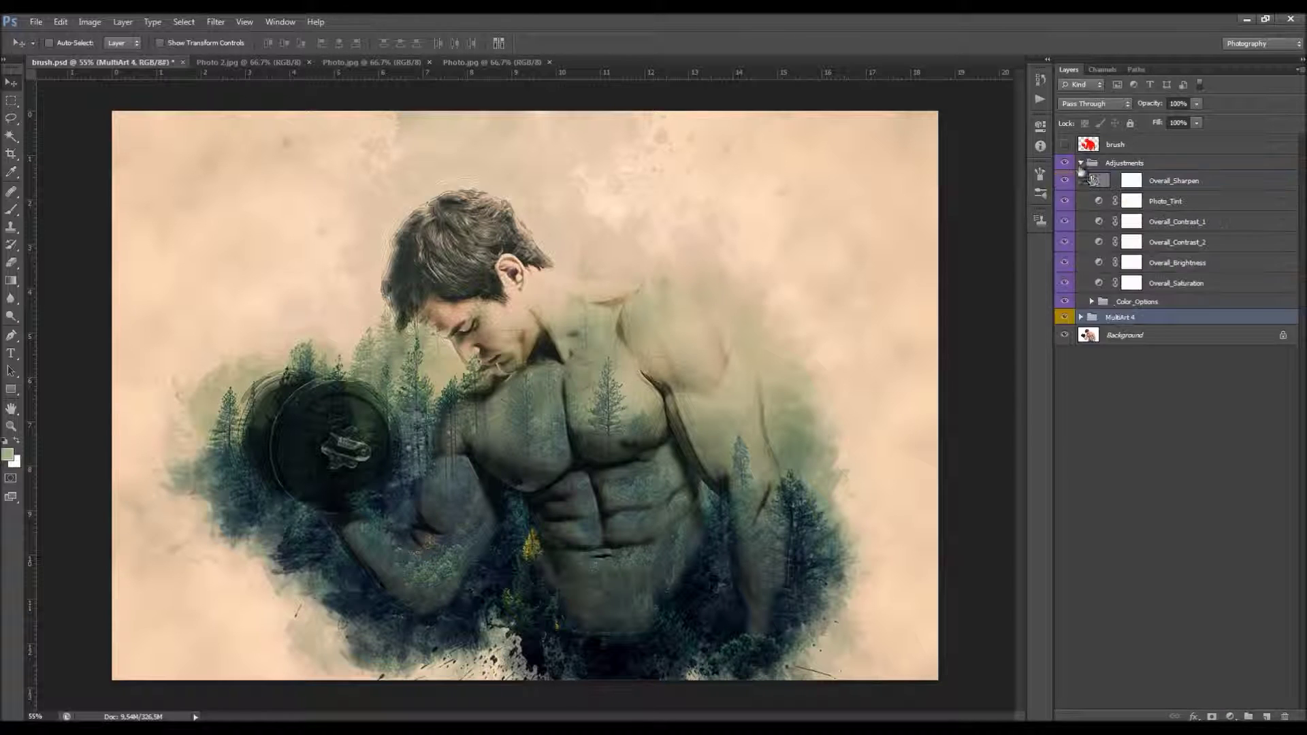
Step: Hide and show the Overall_Sharpen layer to examine its effect on the man's face and hair up close
{"action": "left_click", "coordinate": [1134, 182]}
{"action": "left_click", "coordinate": [1065, 180]}
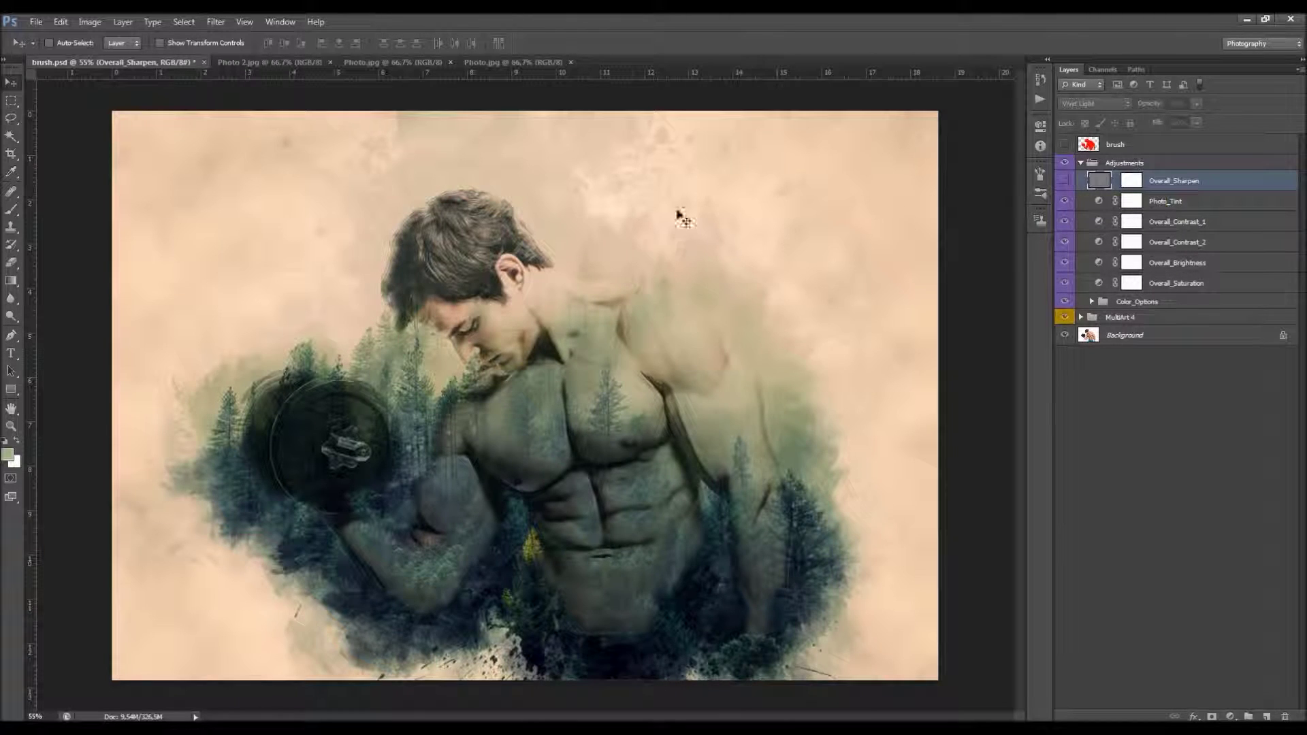
{"action": "key", "text": "ctrl+plus"}
{"action": "scroll", "coordinate": [573, 215], "scroll_direction": "up", "scroll_amount": 2}
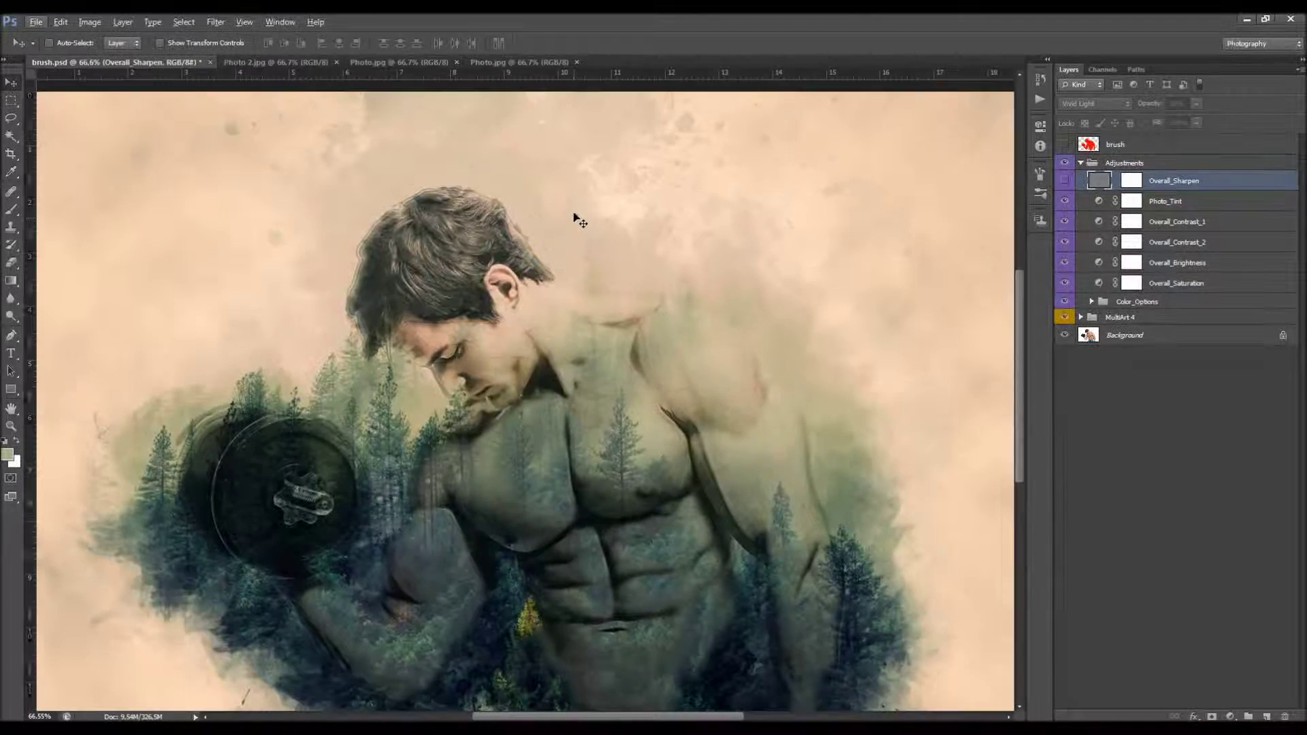
{"action": "left_click", "coordinate": [1065, 181]}
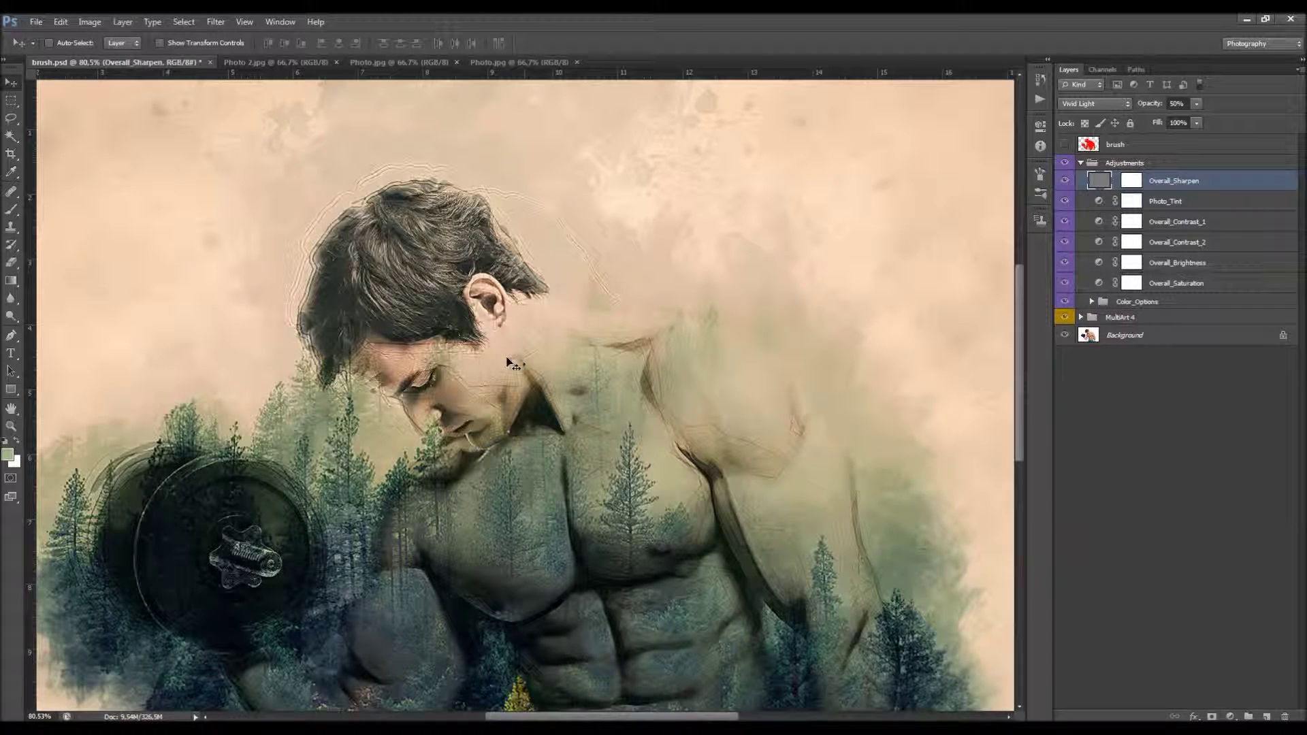
{"action": "scroll", "coordinate": [540, 217], "scroll_direction": "down", "scroll_amount": 2}
{"action": "scroll", "coordinate": [545, 182], "scroll_direction": "down", "scroll_amount": 1}
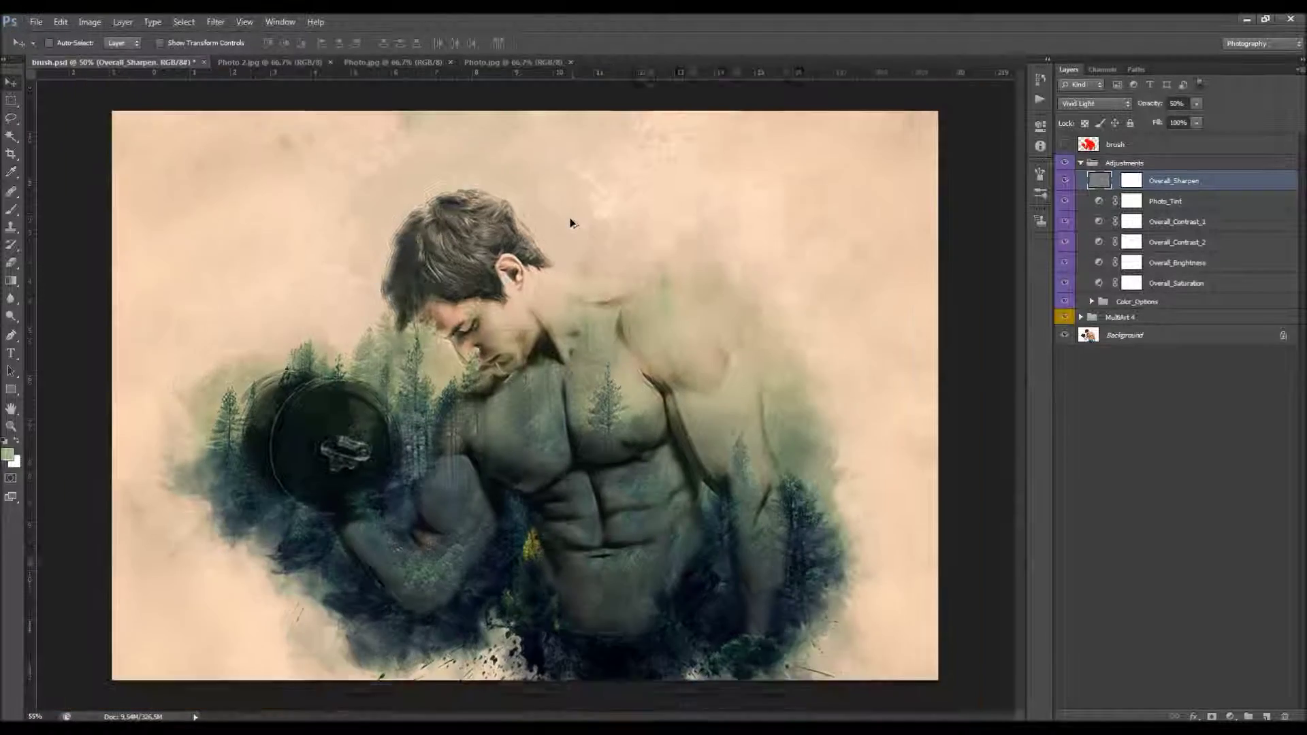
{"action": "scroll", "coordinate": [571, 222], "scroll_direction": "up", "scroll_amount": 2}
{"action": "left_click", "coordinate": [1082, 317]}
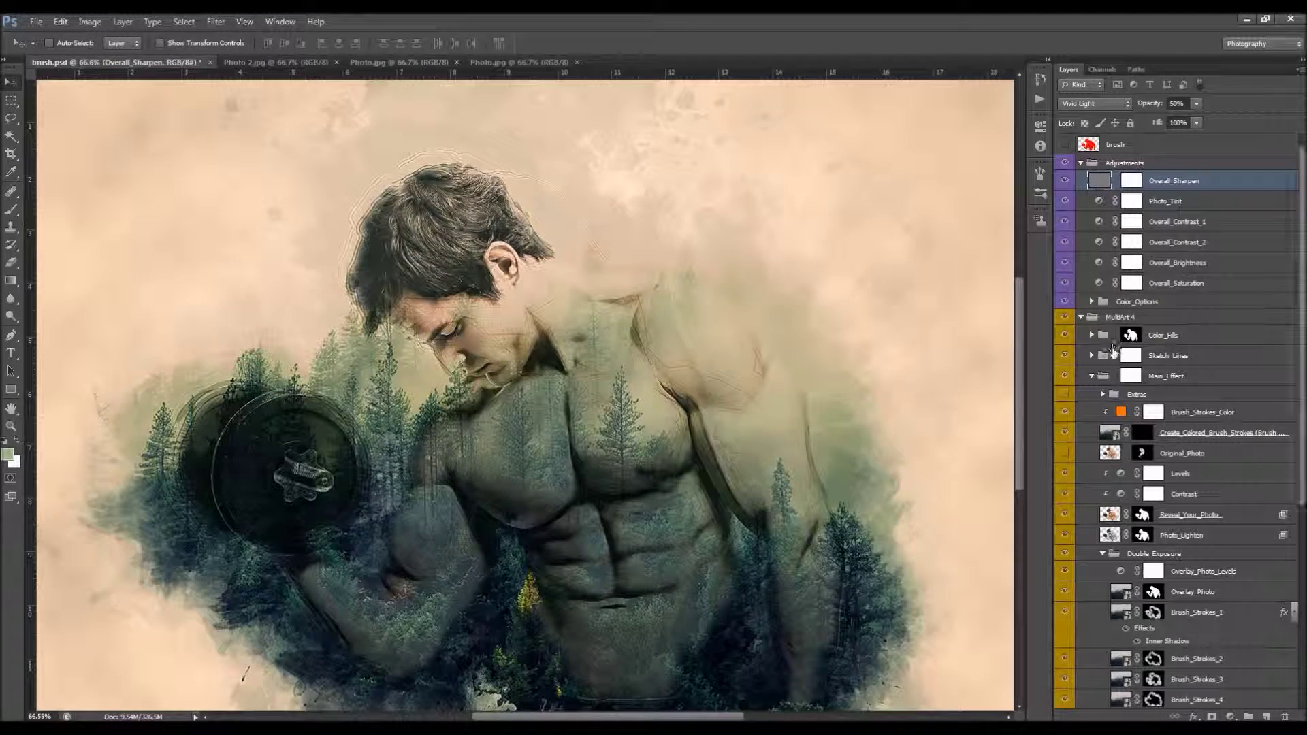
{"action": "left_click", "coordinate": [1084, 318]}
{"action": "left_click", "coordinate": [1083, 319]}
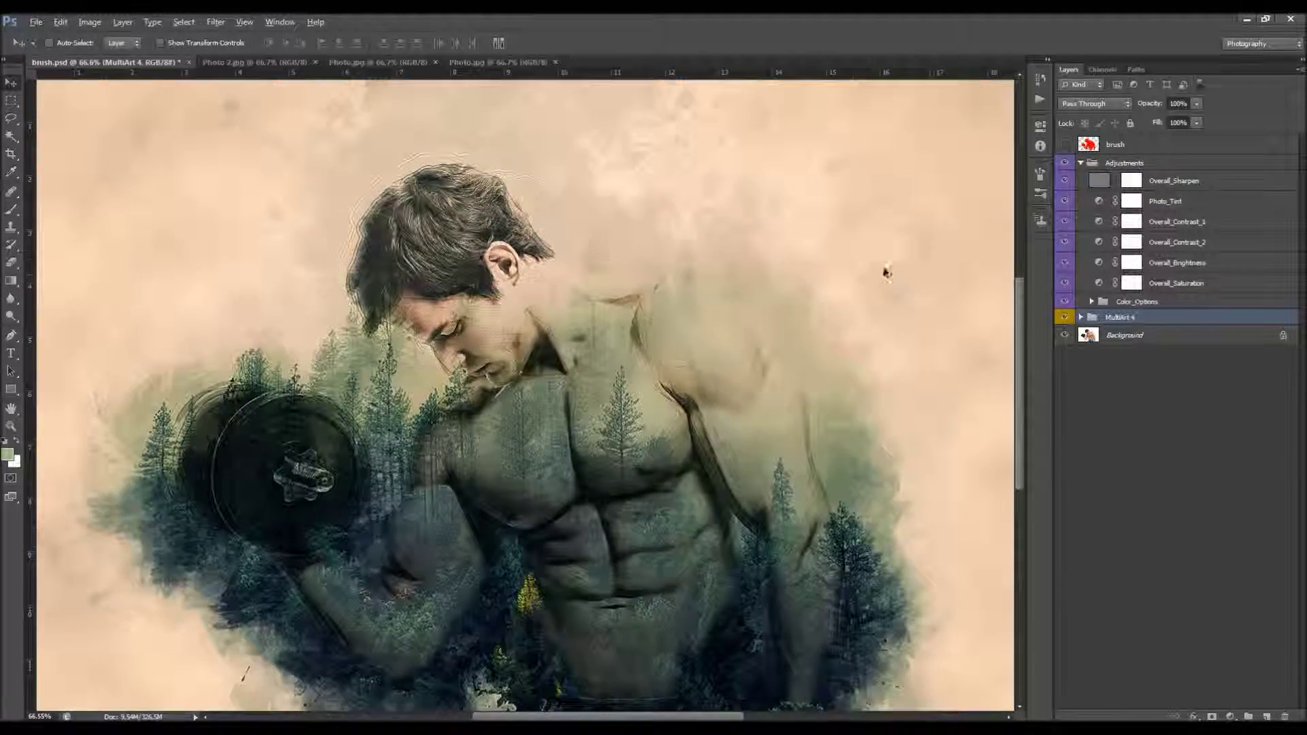
{"action": "scroll", "coordinate": [814, 271], "scroll_direction": "down", "scroll_amount": 1}
{"action": "scroll", "coordinate": [815, 271], "scroll_direction": "up", "scroll_amount": 1}
Step: Replace the Overall_Sharpen layer with a new layer filled with the merged composite using Apply Image
{"action": "left_click", "coordinate": [1173, 180]}
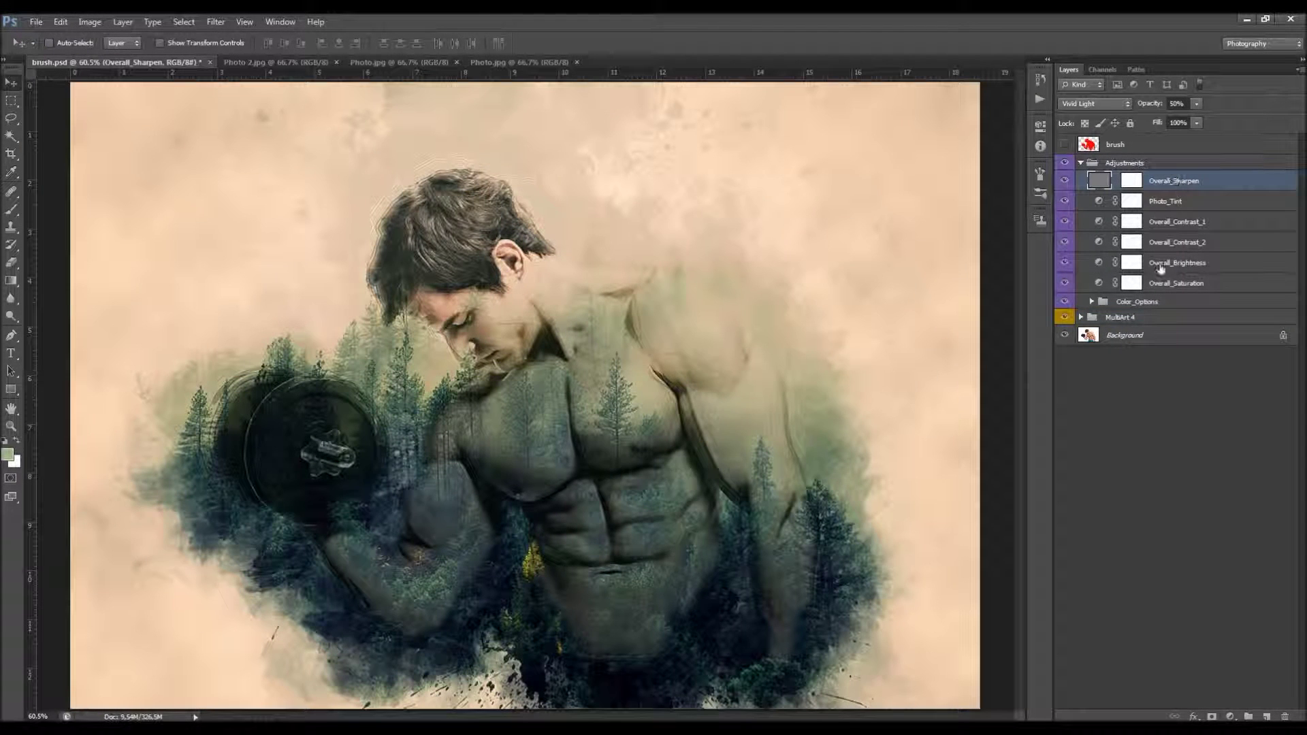
{"action": "key", "text": "Delete"}
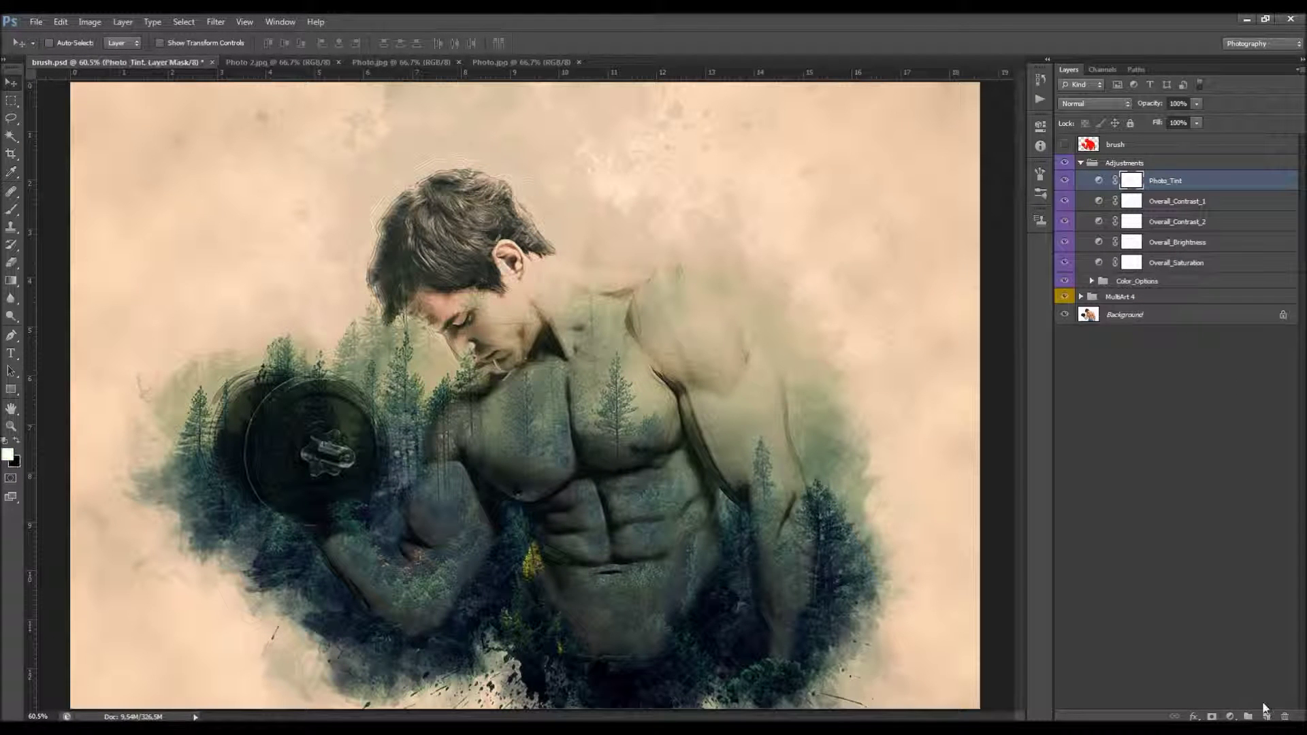
{"action": "left_click", "coordinate": [1266, 716]}
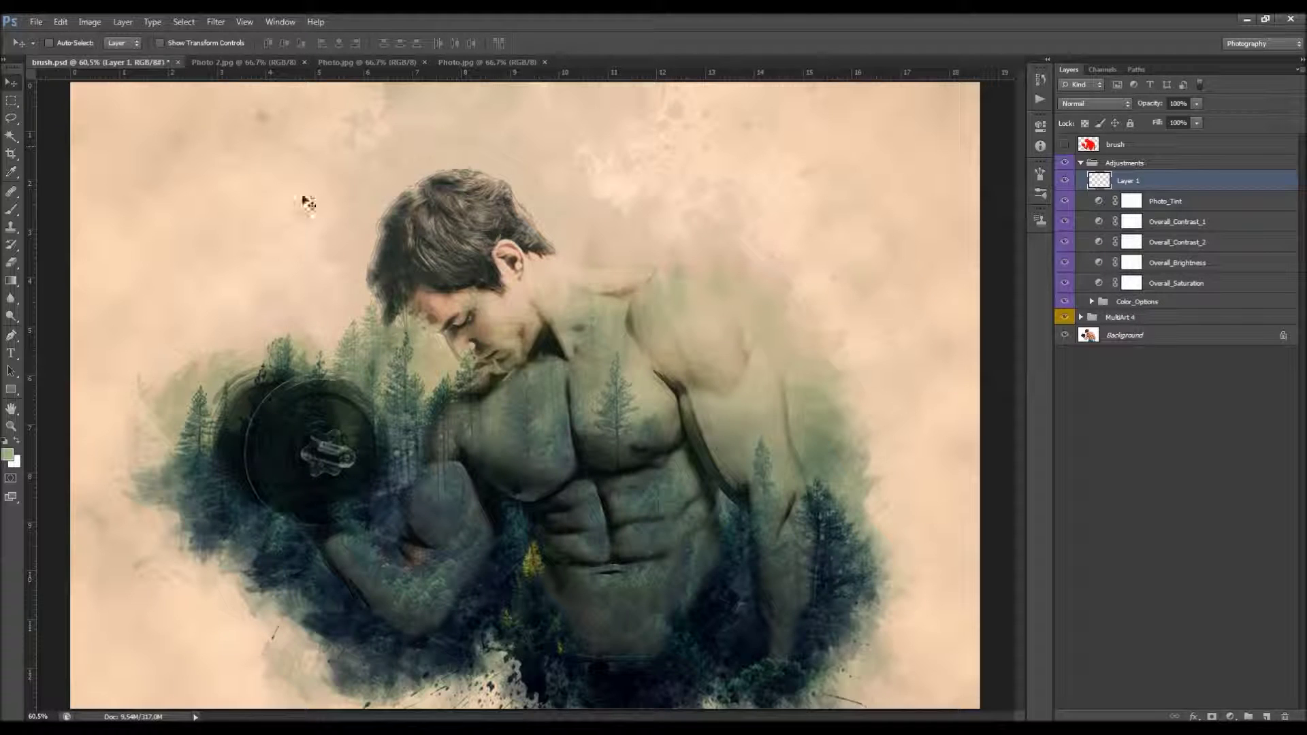
{"action": "left_click", "coordinate": [89, 22]}
{"action": "left_click", "coordinate": [141, 217]}
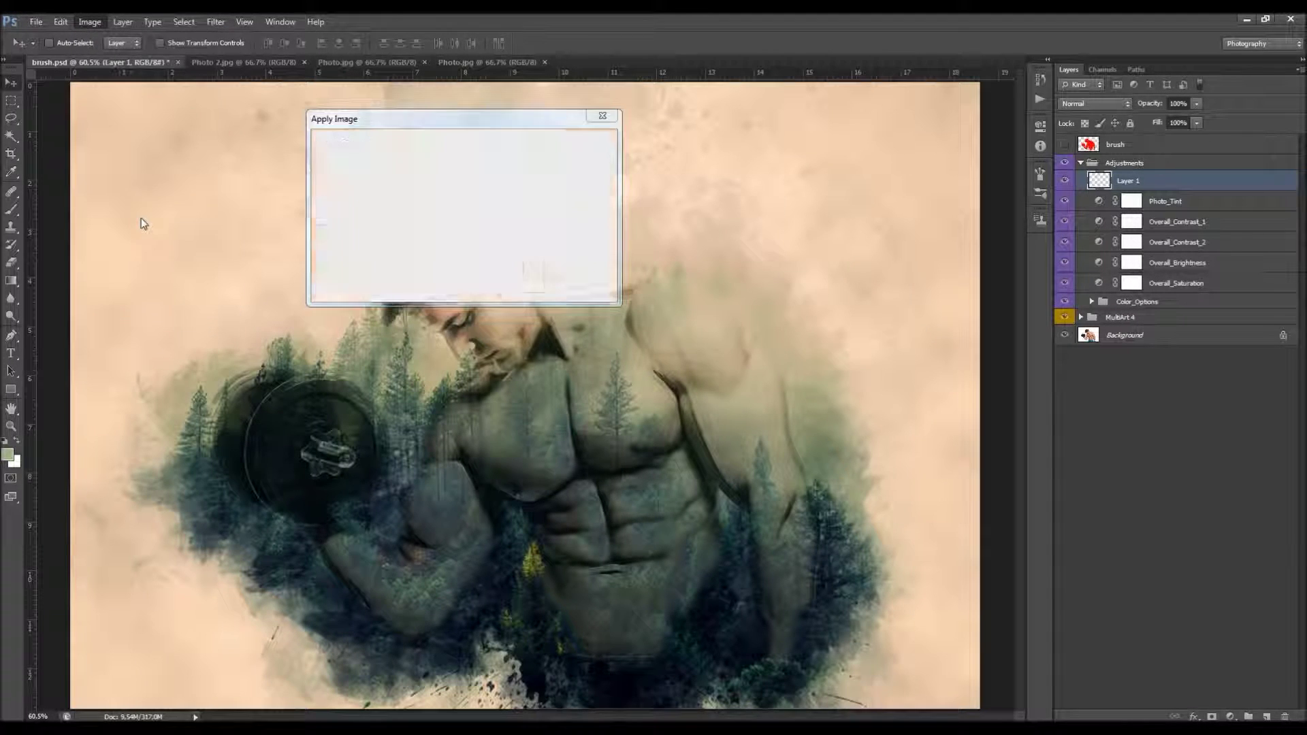
{"action": "key", "text": "Return"}
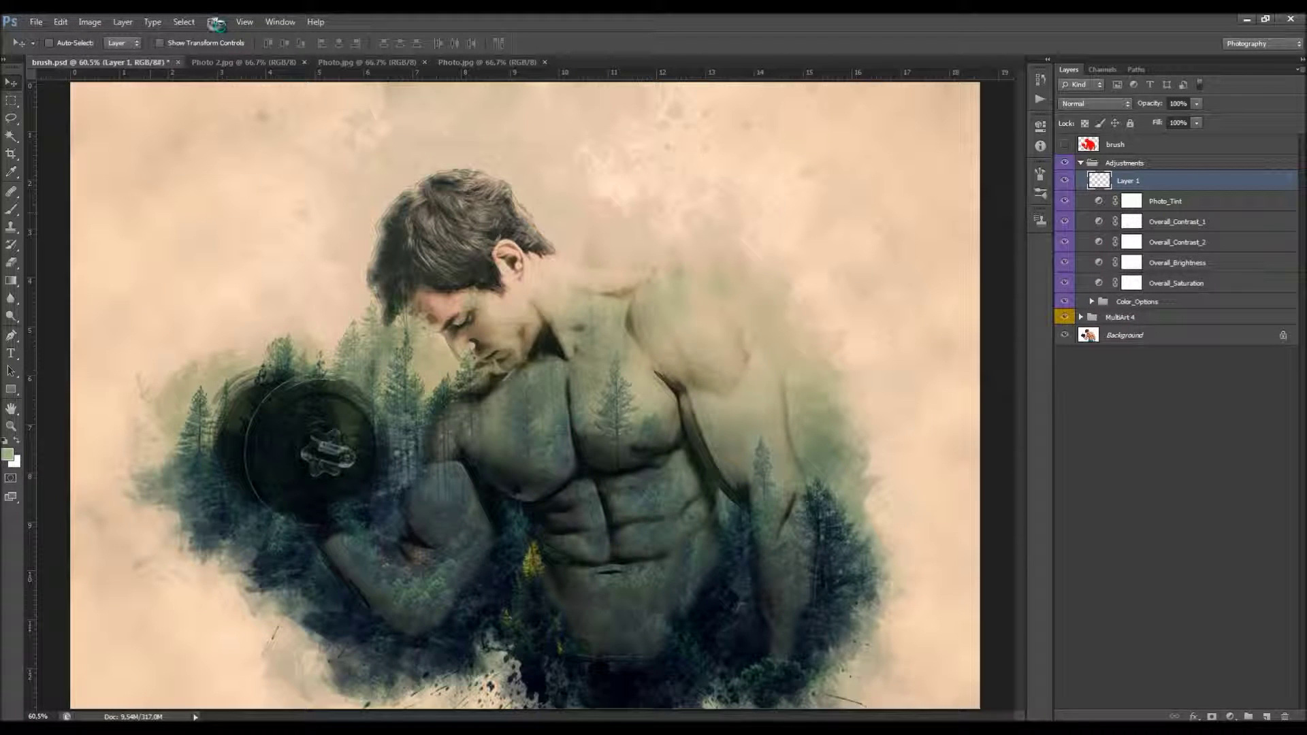
Step: Run the High Pass filter on Layer 1 with a radius of 2.0 pixels
{"action": "left_click", "coordinate": [215, 22]}
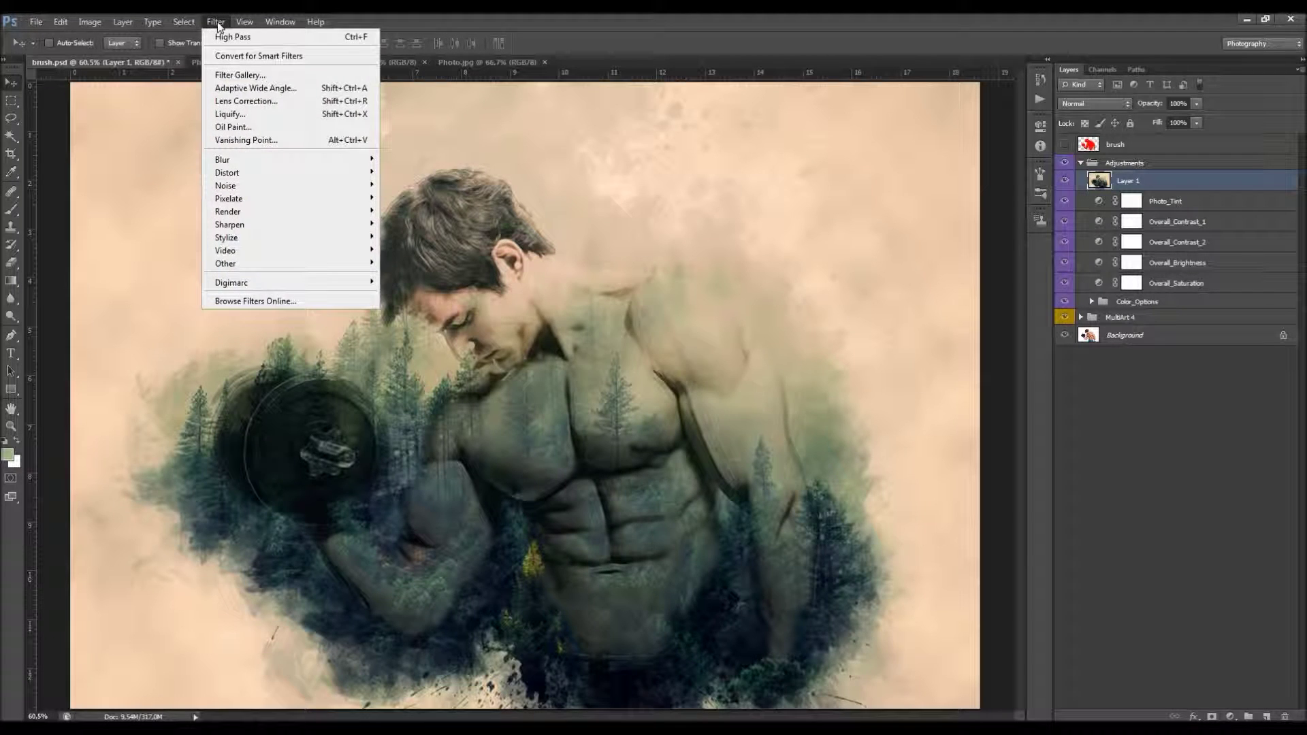
{"action": "mouse_move", "coordinate": [335, 264]}
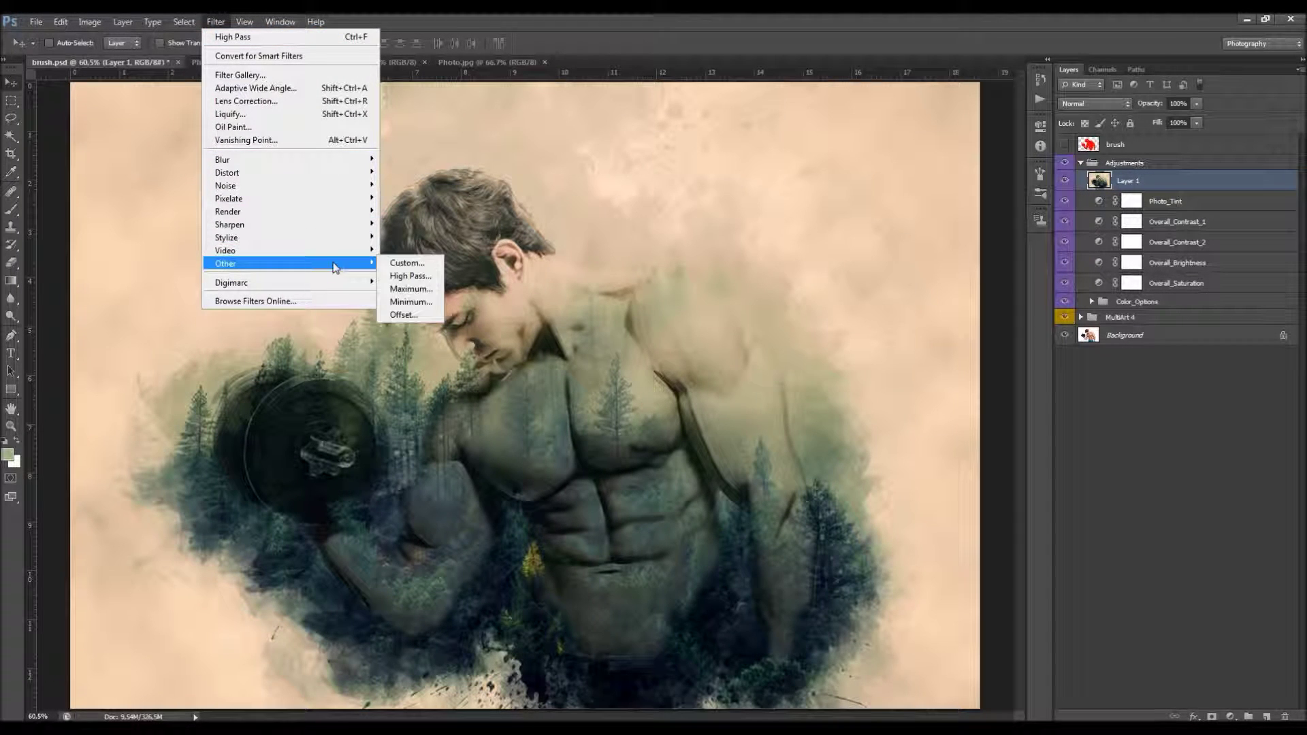
{"action": "left_click", "coordinate": [430, 279]}
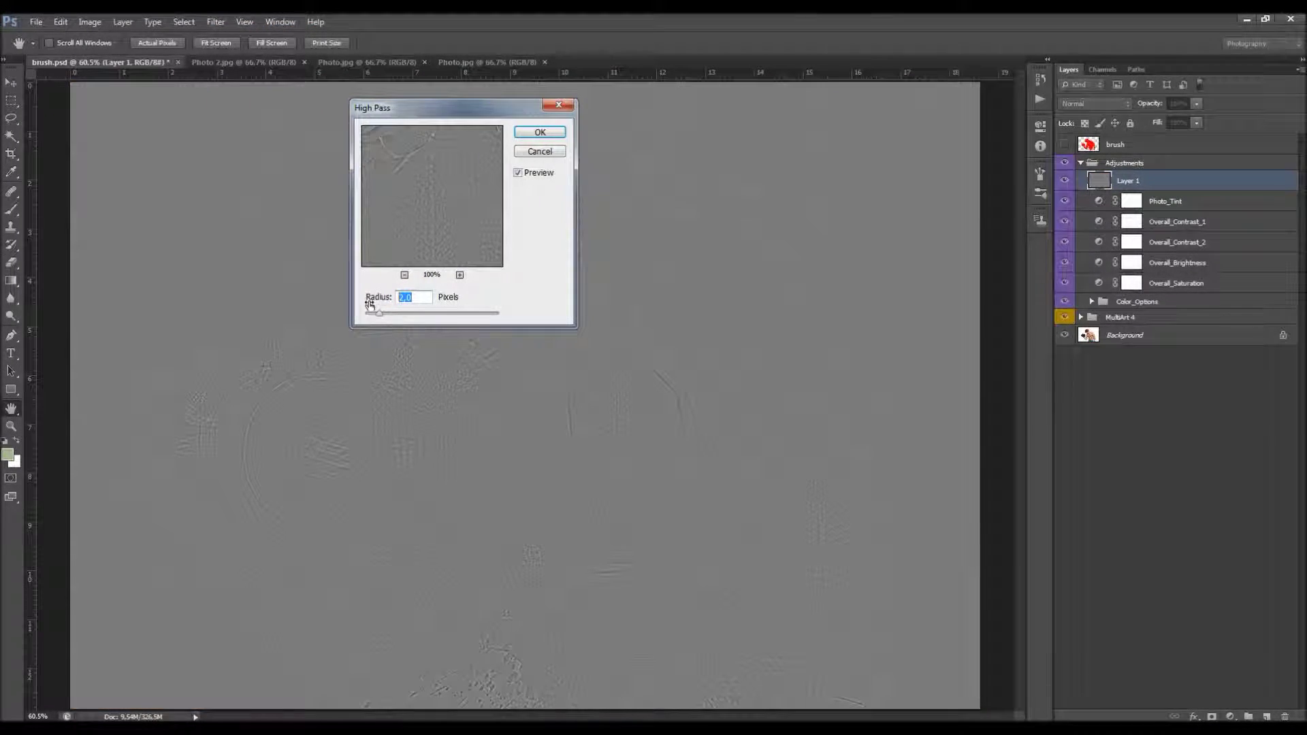
{"action": "key", "text": "Return"}
Step: Set Layer 1 to Vivid Light at 50% opacity and compare the sharpening off and on
{"action": "left_click", "coordinate": [1097, 104]}
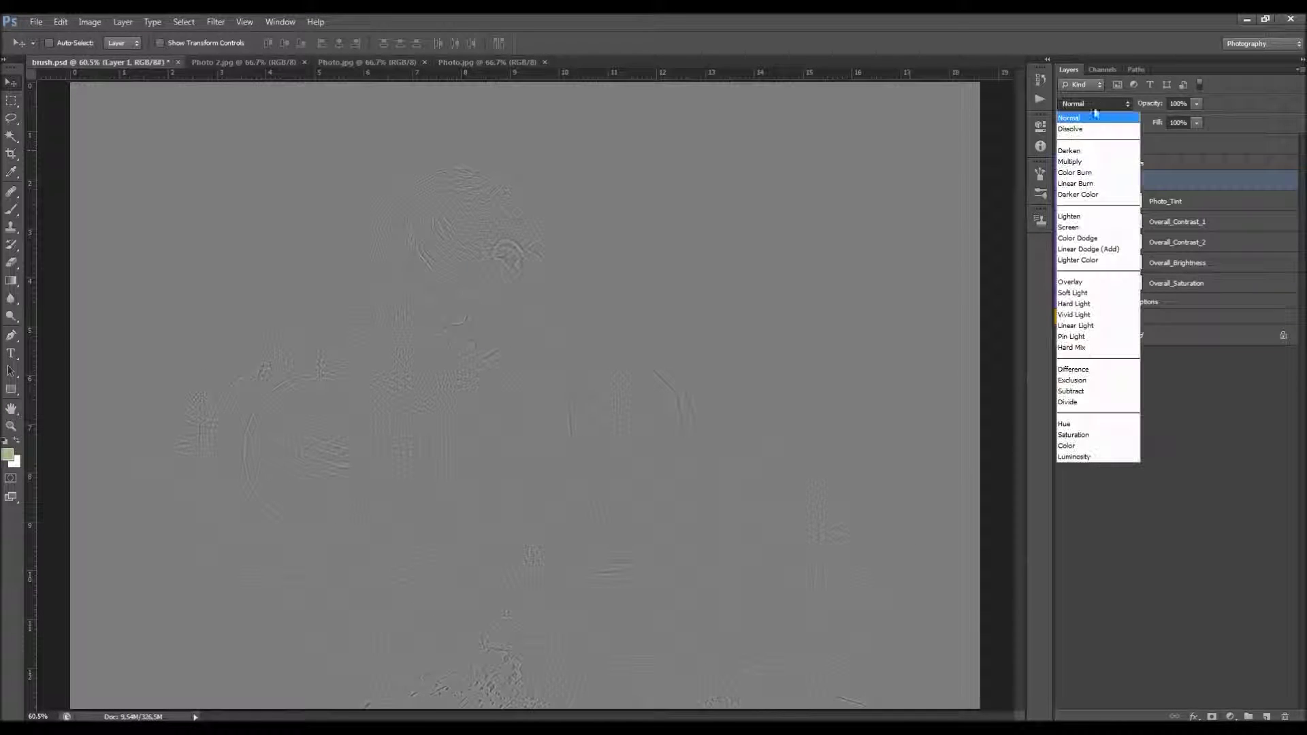
{"action": "left_click", "coordinate": [1082, 294]}
{"action": "left_click_drag", "start_coordinate": [1185, 104], "coordinate": [1079, 140]}
{"action": "type", "text": "10"}
{"action": "key", "text": "Return"}
{"action": "key", "text": "5"}
{"action": "left_click", "coordinate": [1067, 181]}
{"action": "left_click", "coordinate": [1067, 182]}
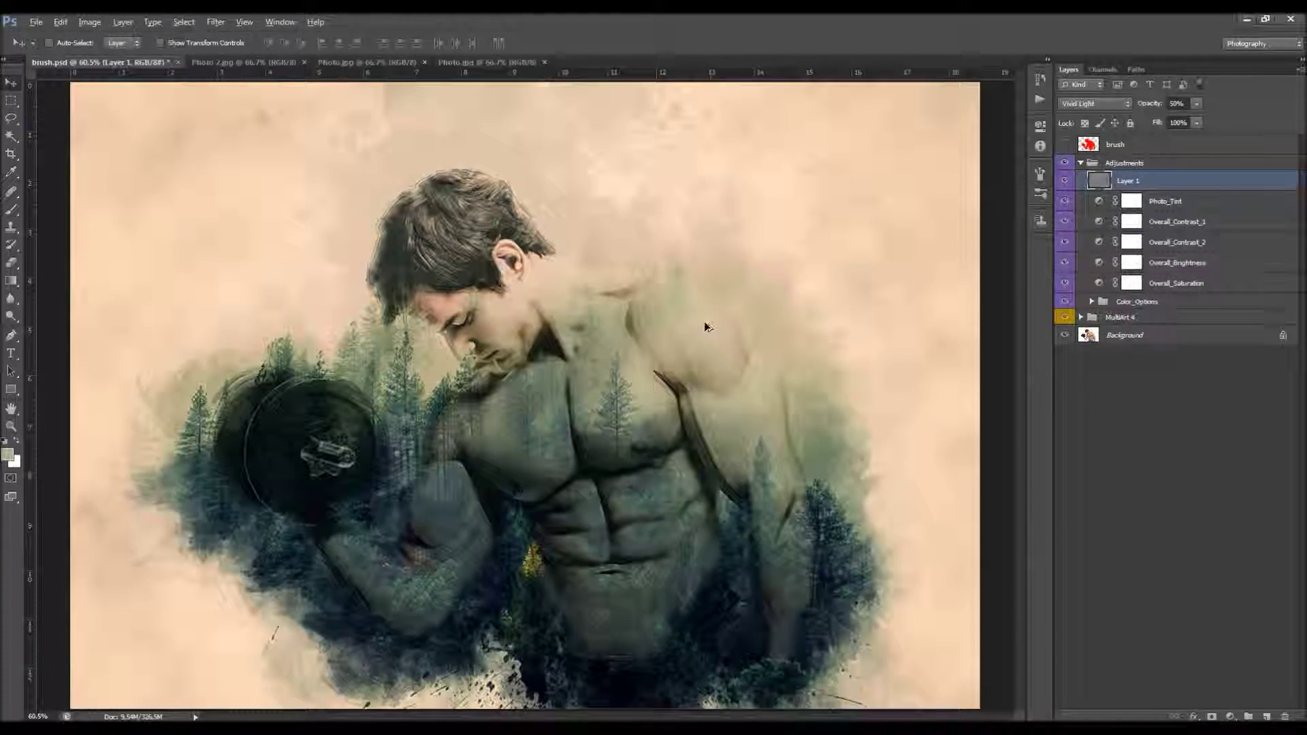
Step: Readjust the Background_Color fill in the MultiArt 4 group, trying a paler cream before settling on a warm beige
{"action": "key", "text": "ctrl+minus"}
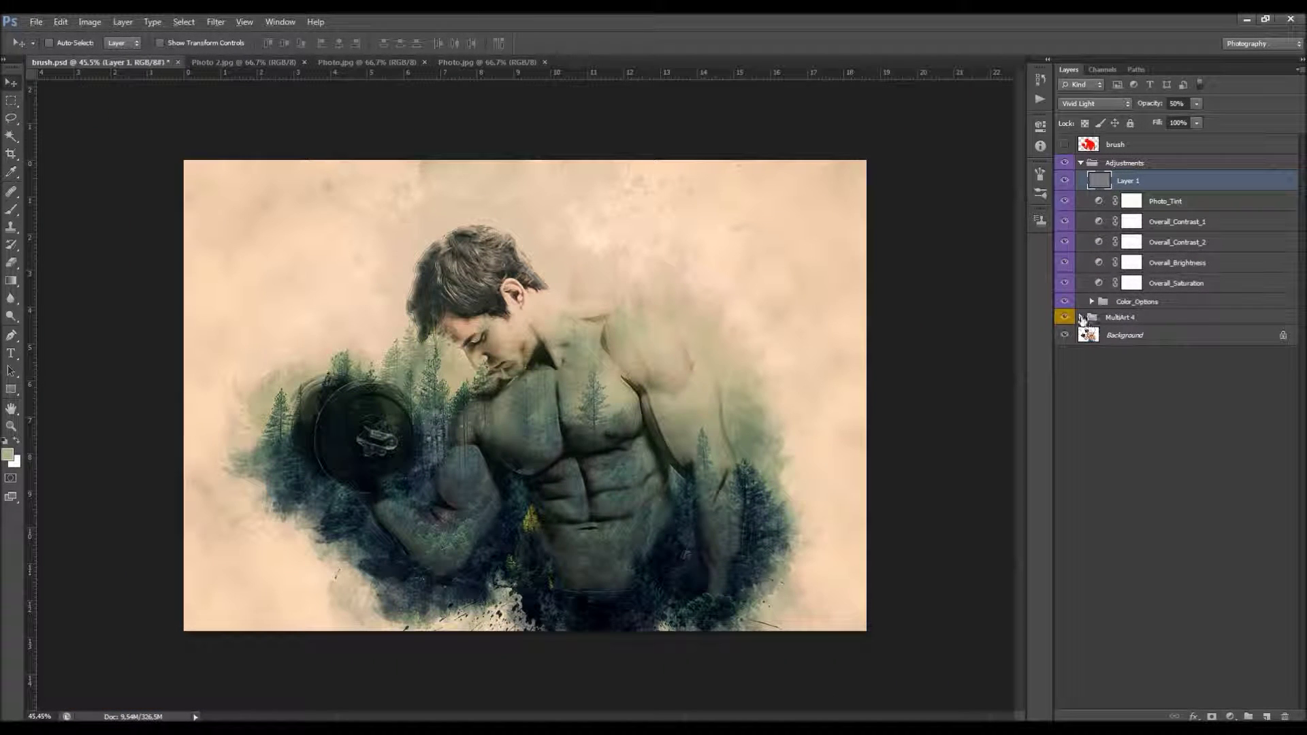
{"action": "left_click", "coordinate": [1082, 317]}
{"action": "double_click", "coordinate": [1099, 454]}
{"action": "left_click_drag", "start_coordinate": [814, 323], "coordinate": [804, 313]}
{"action": "key", "text": "Return"}
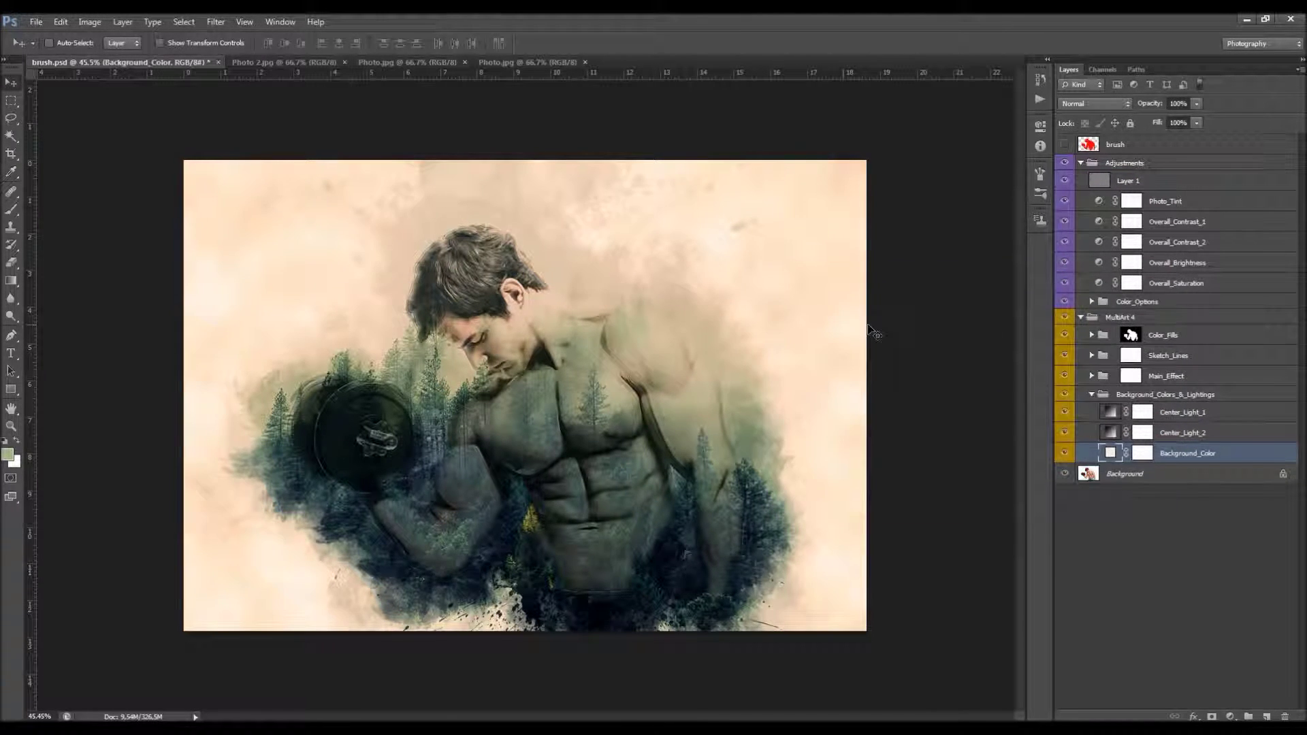
{"action": "double_click", "coordinate": [1111, 453]}
{"action": "left_click_drag", "start_coordinate": [805, 312], "coordinate": [816, 328]}
{"action": "key", "text": "Return"}
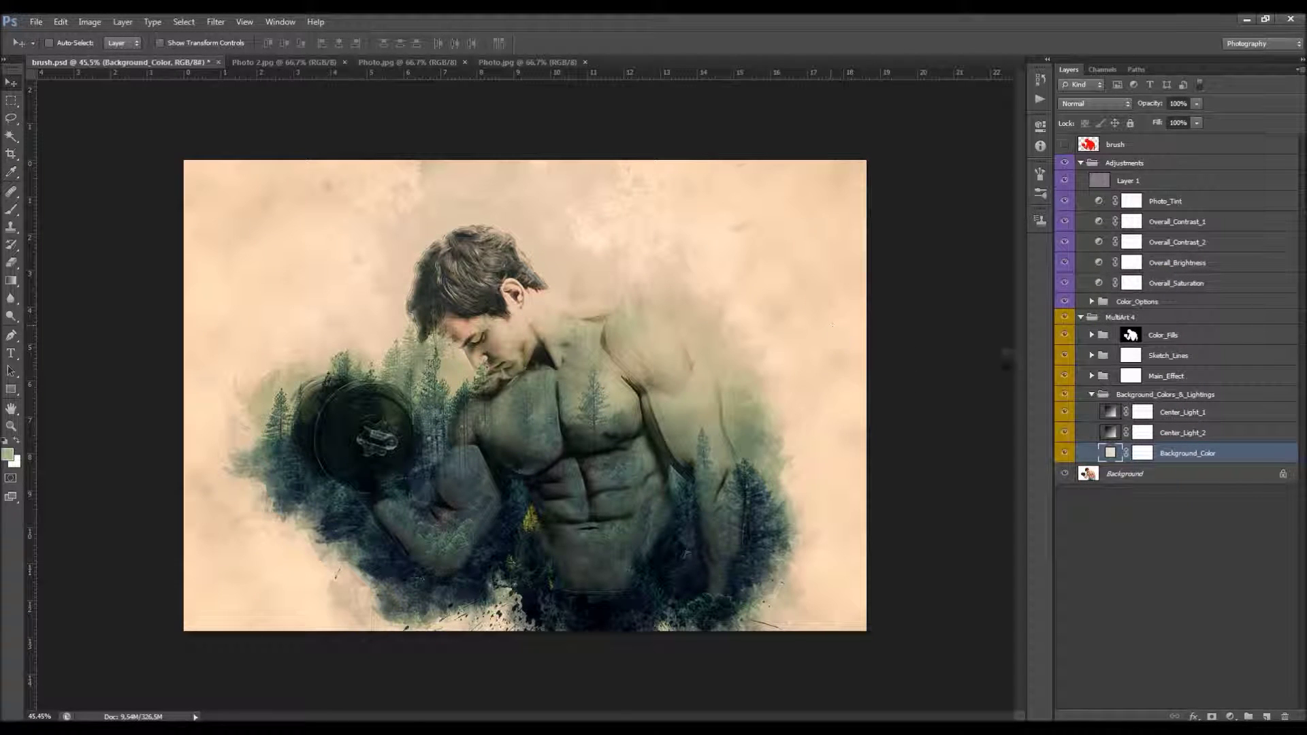
Step: Select the brush layer at the head of the layer stack
{"action": "left_click", "coordinate": [1160, 147]}
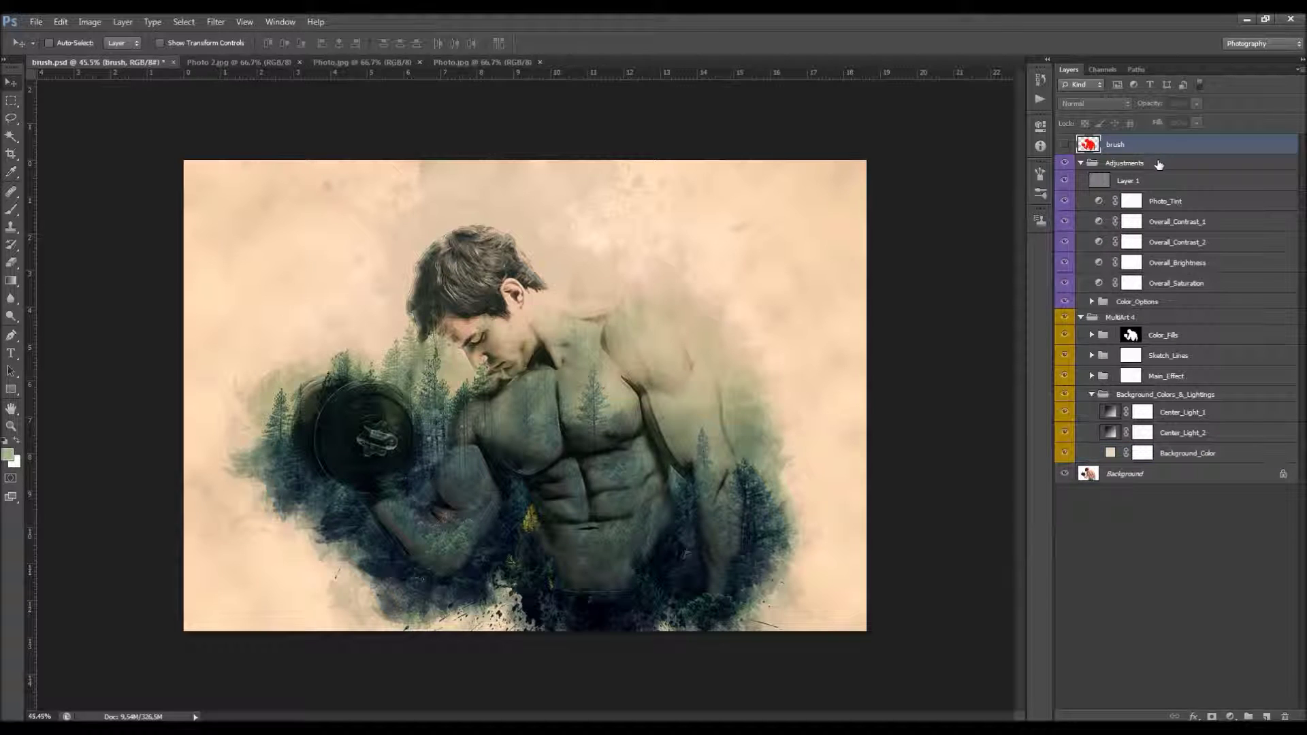